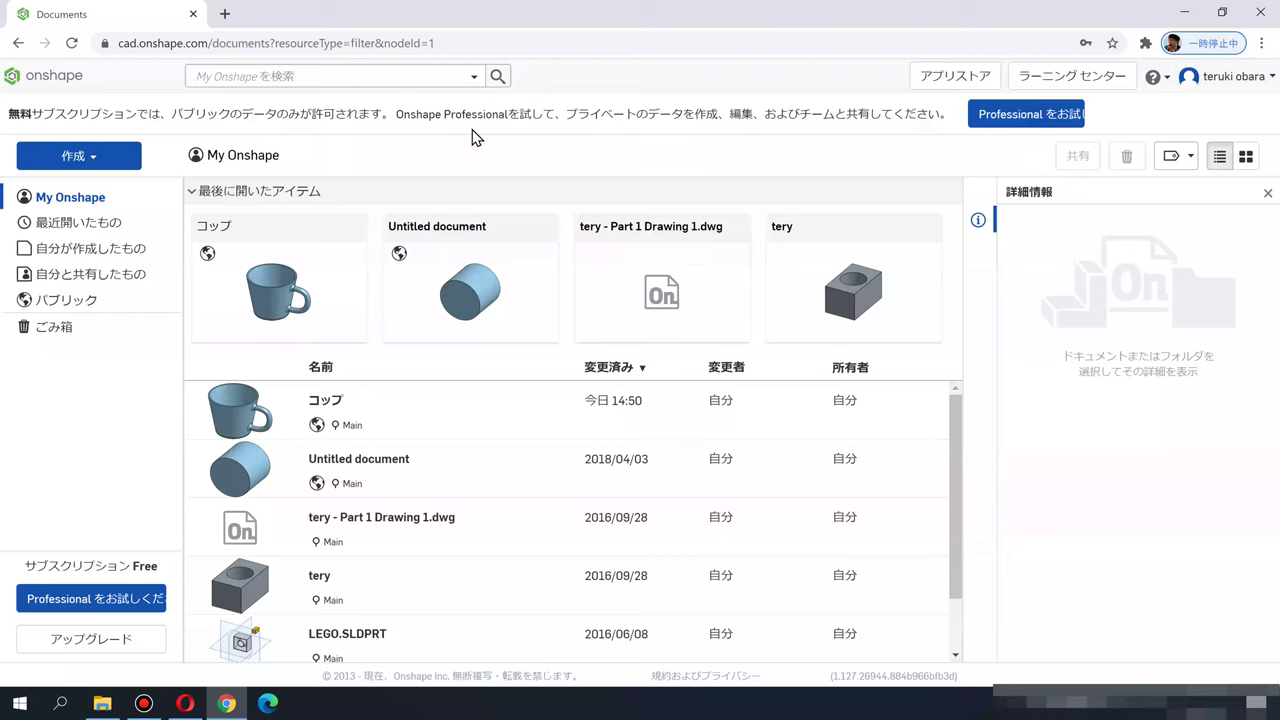
# Step: Create a new public document with the default name
pyautogui.click(98, 158)
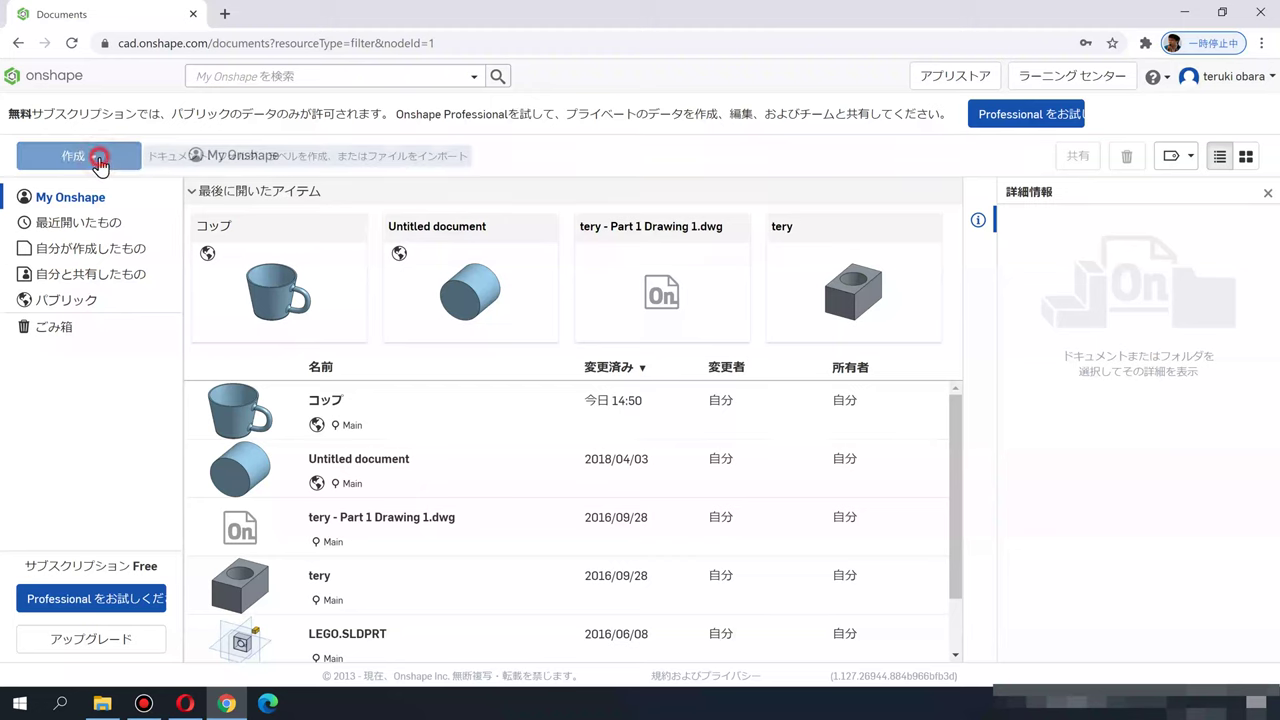
pyautogui.click(90, 190)
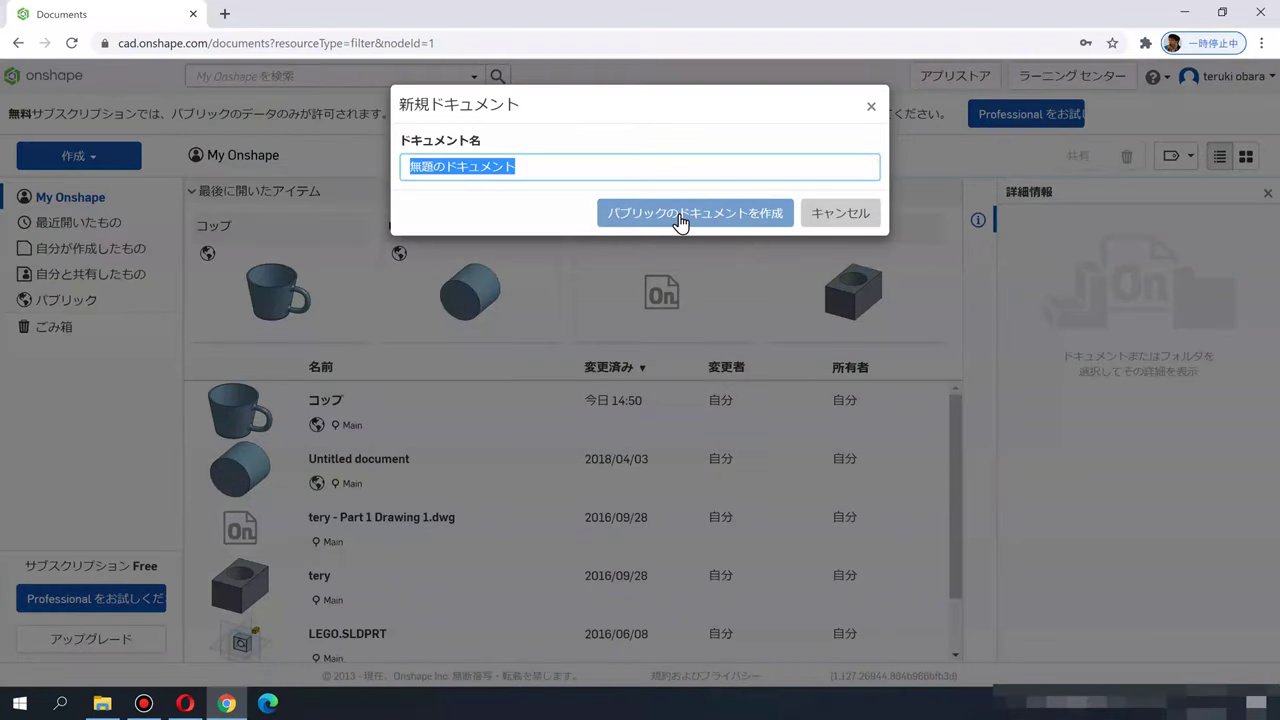
pyautogui.click(680, 215)
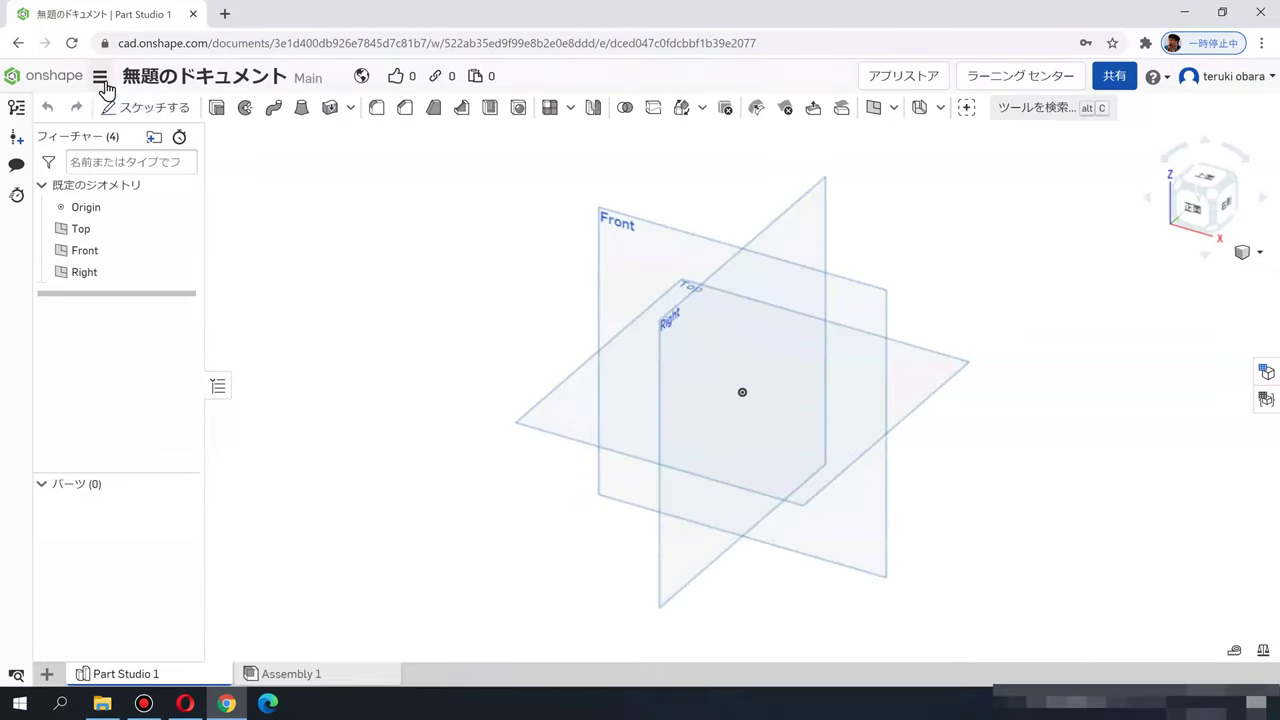
# Step: Rename the document to ティーポット
pyautogui.click(144, 80)
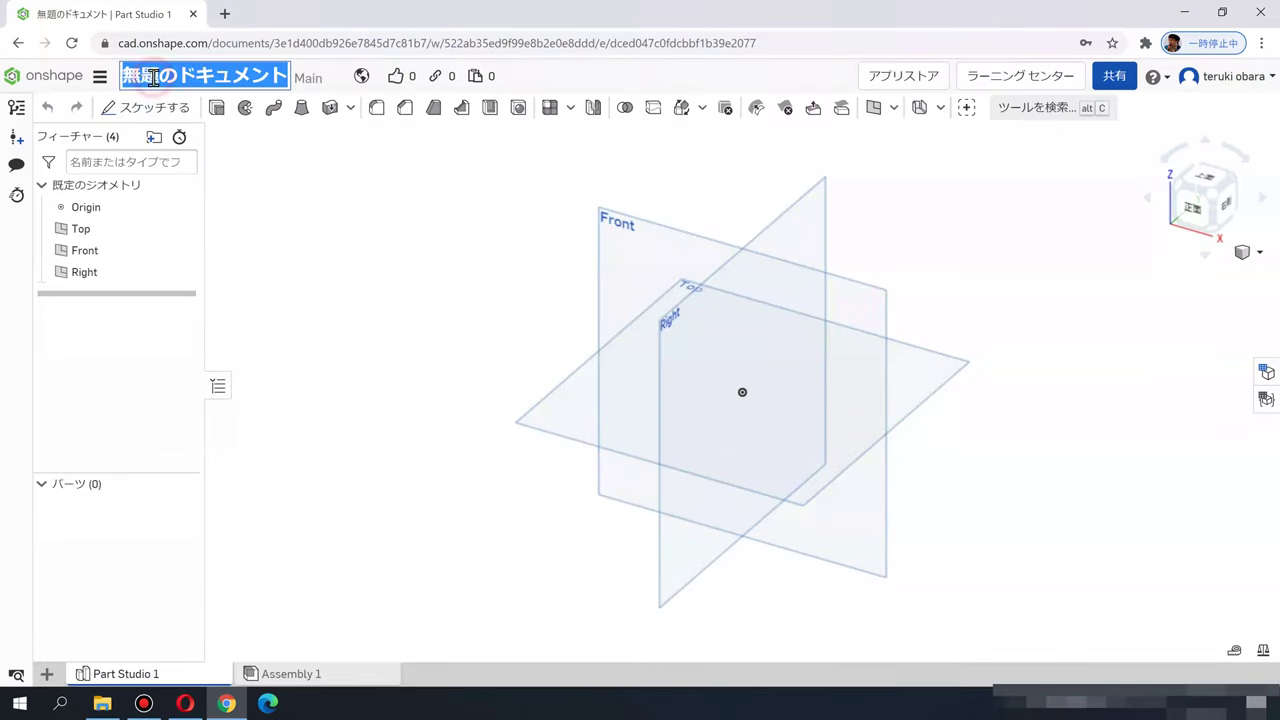
pyautogui.press('BackSpace')
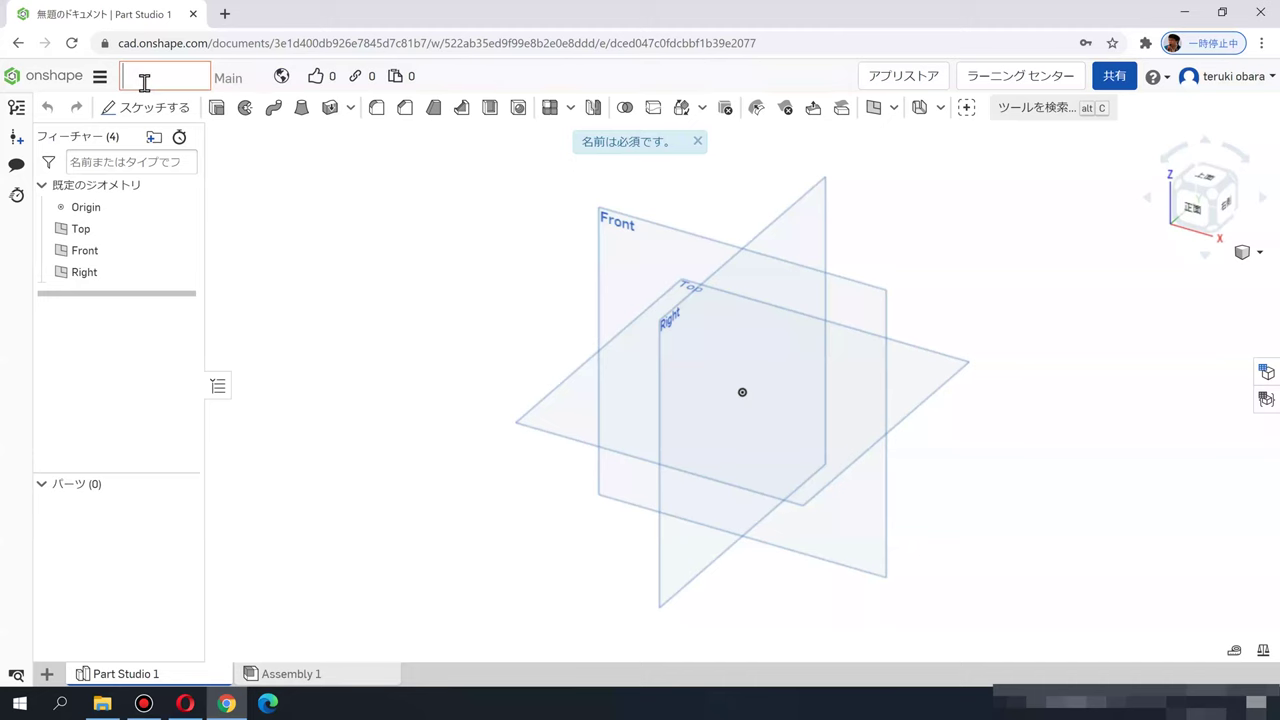
pyautogui.write('th')
pyautogui.press('BackSpace')
pyautogui.write('thi-p')
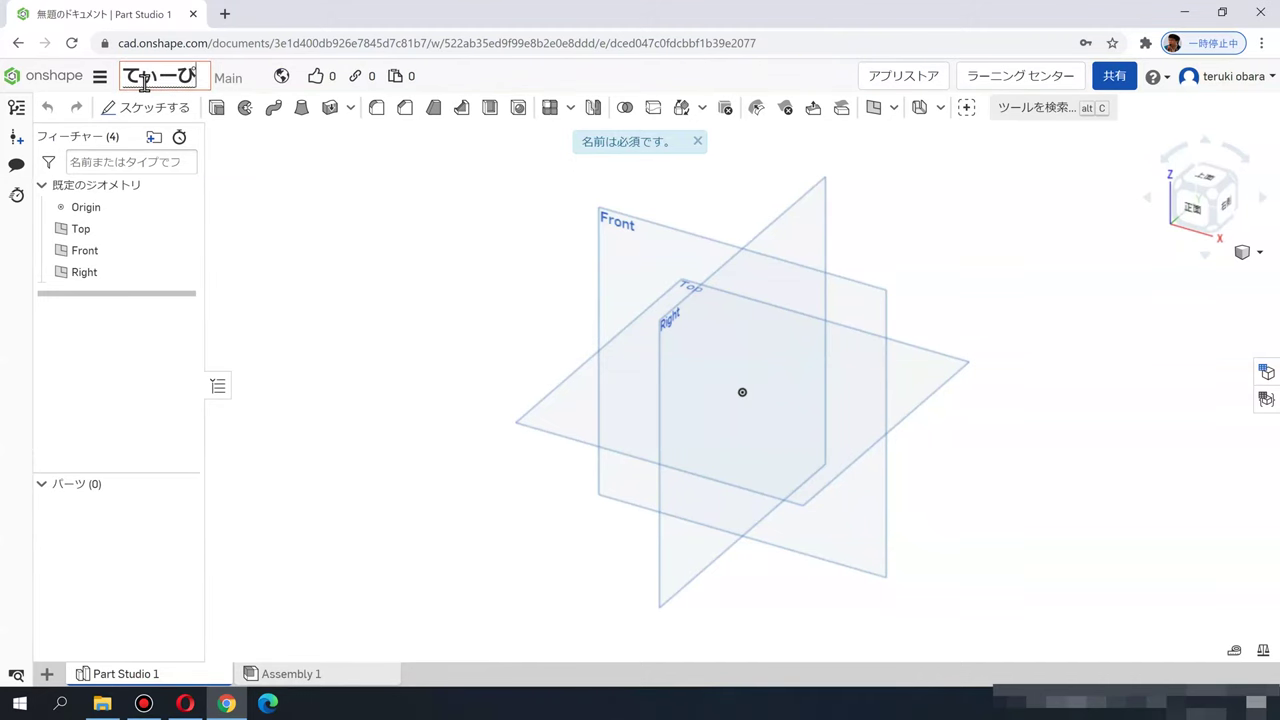
pyautogui.write('otto')
pyautogui.press('BackSpace')
pyautogui.press('BackSpace')
pyautogui.press('BackSpace')
pyautogui.write('potto')
pyautogui.press('space')
pyautogui.press('Return')
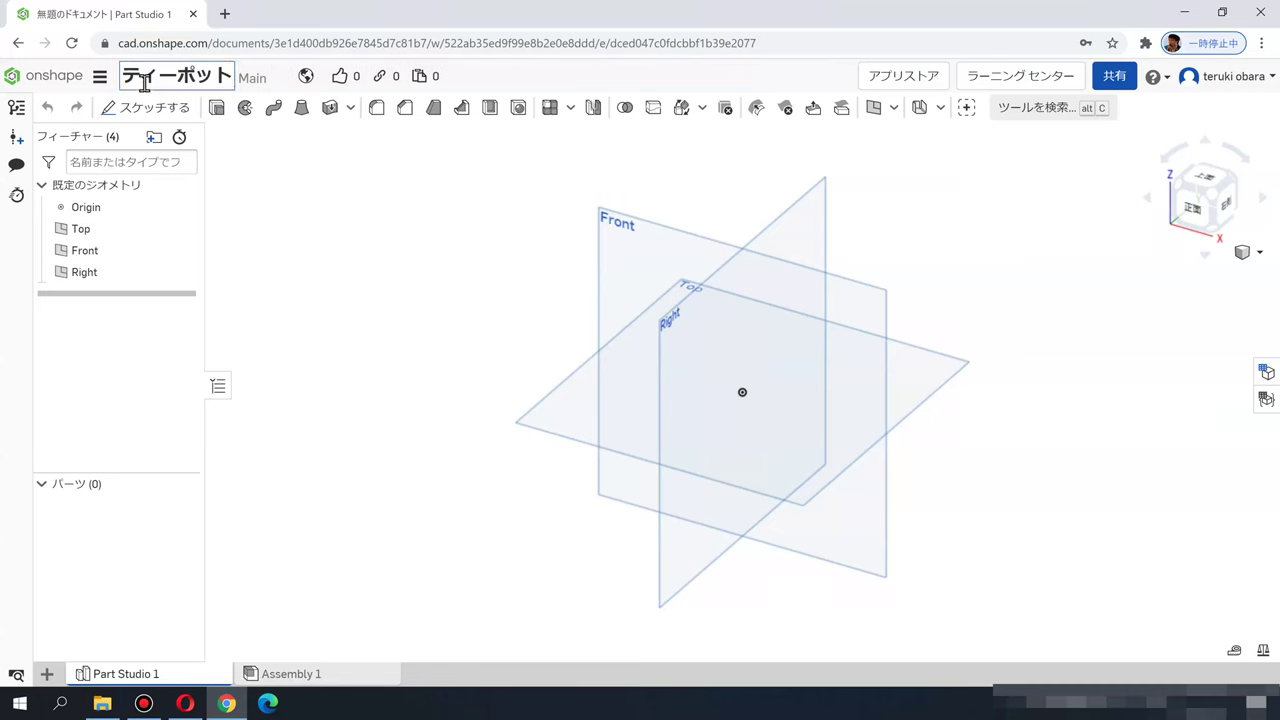
pyautogui.click(358, 204)
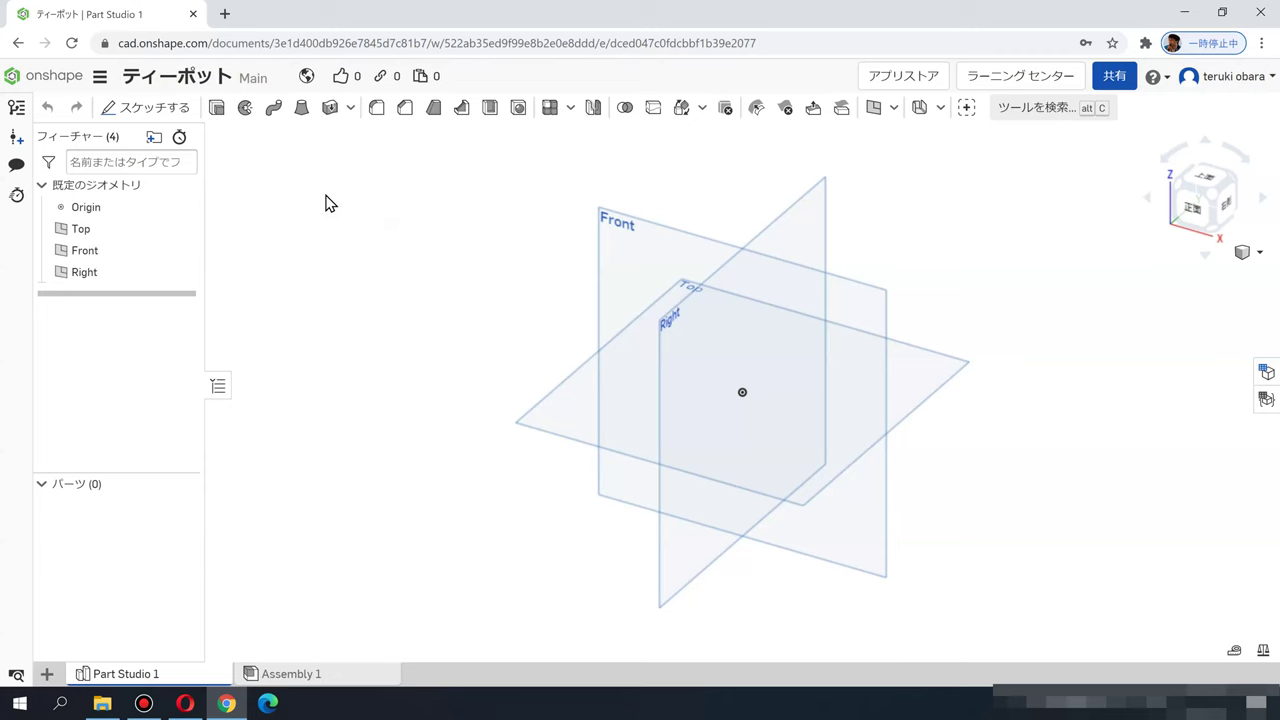
# Step: Start a new sketch on the Front plane and view it from the front
pyautogui.moveTo(362, 200); pyautogui.dragTo(290, 225, button='middle')
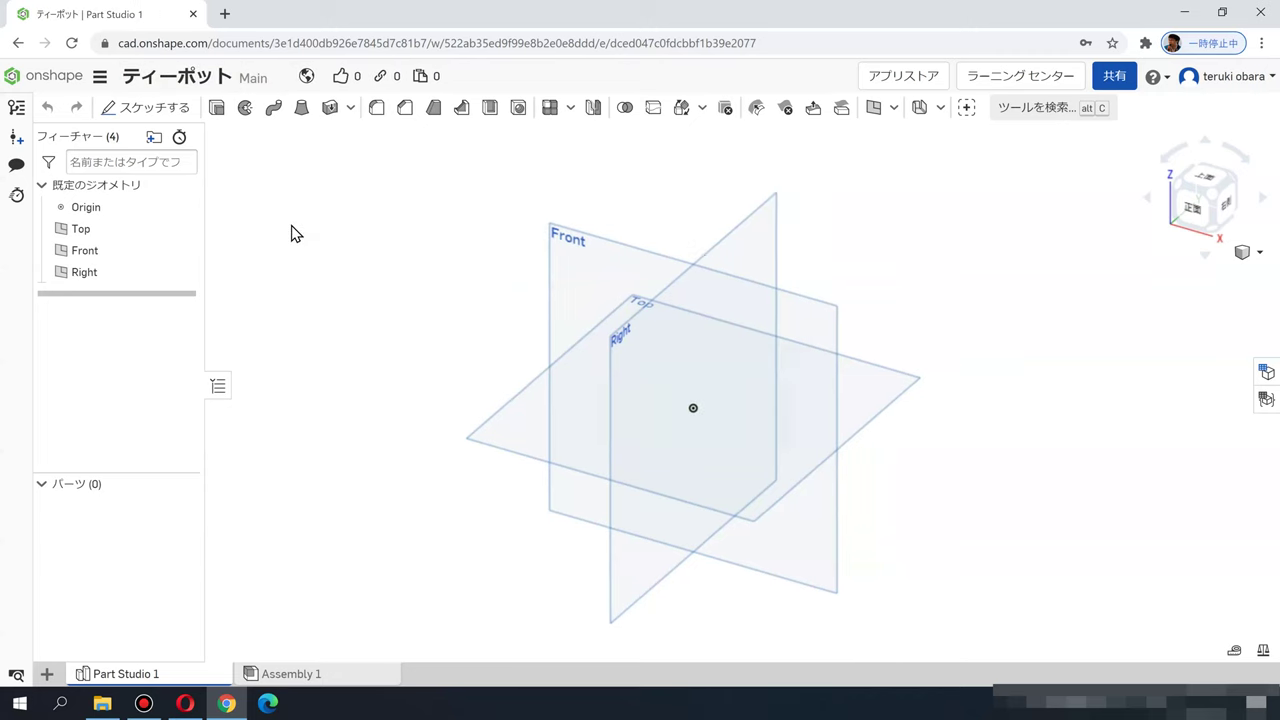
pyautogui.click(150, 111)
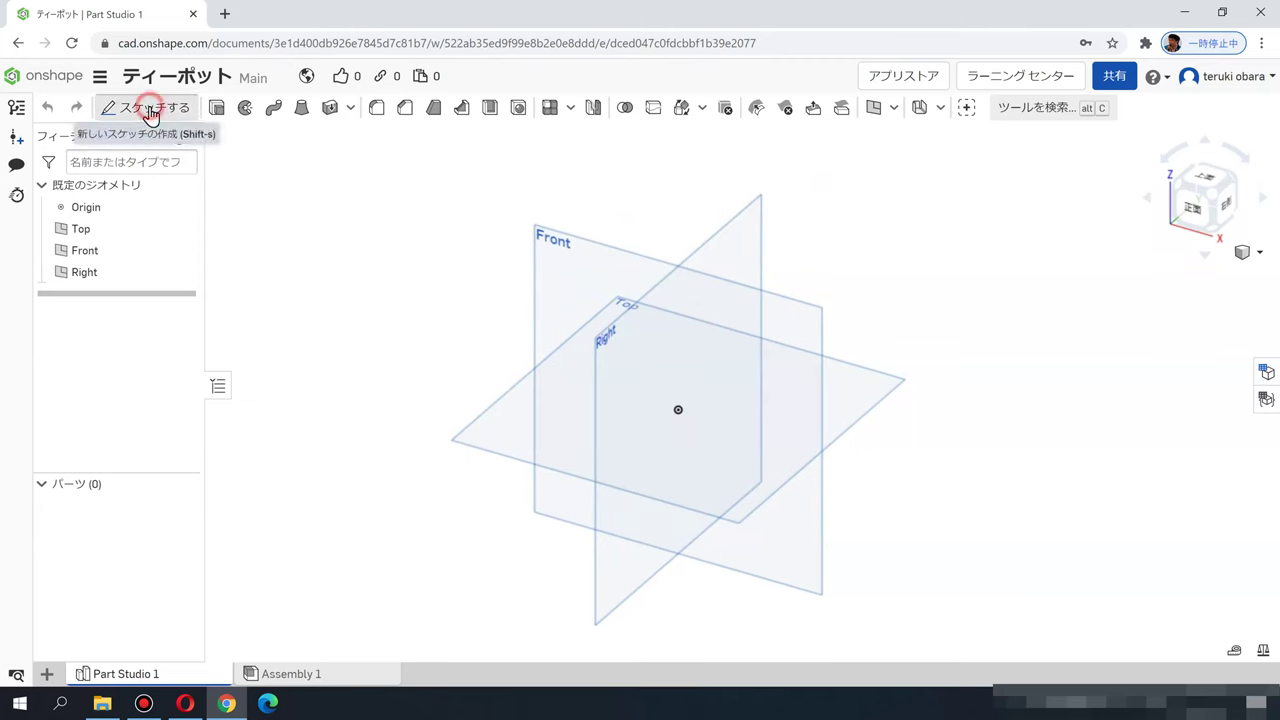
pyautogui.click(591, 250)
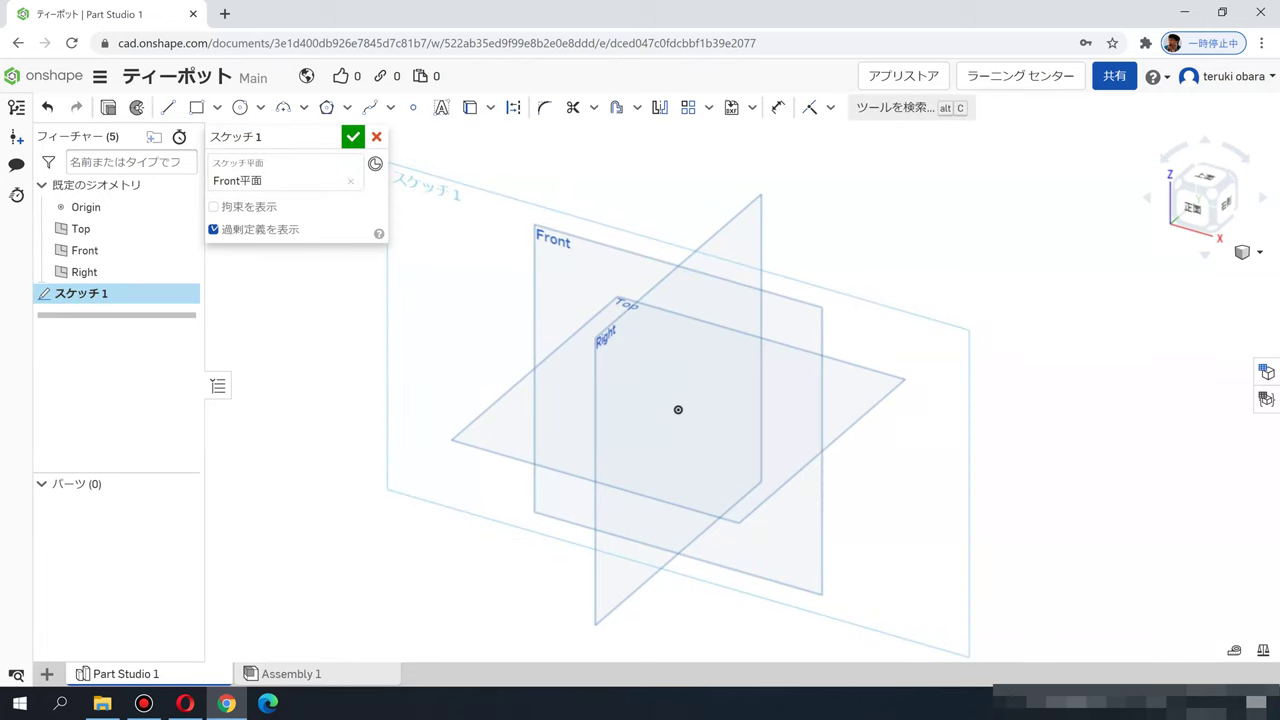
pyautogui.click(1172, 207)
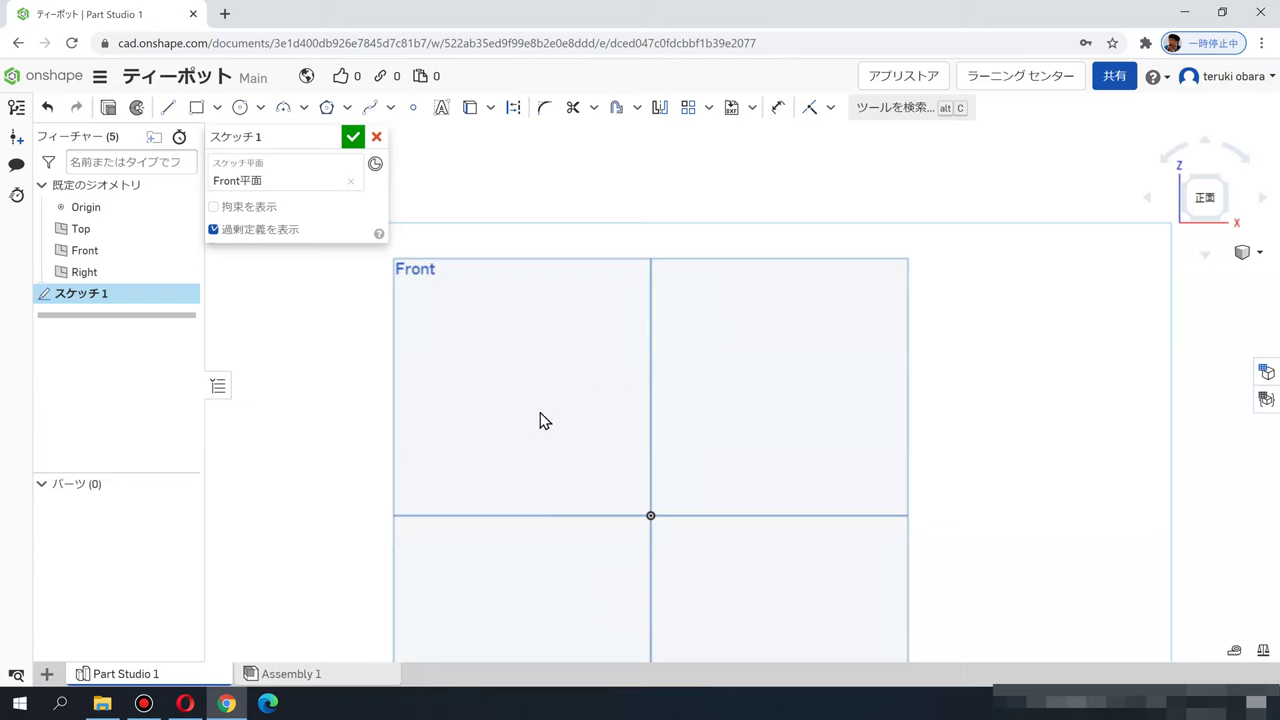
# Step: Sketch a vertical line about 66 mm long straight up from the origin
pyautogui.click(171, 110)
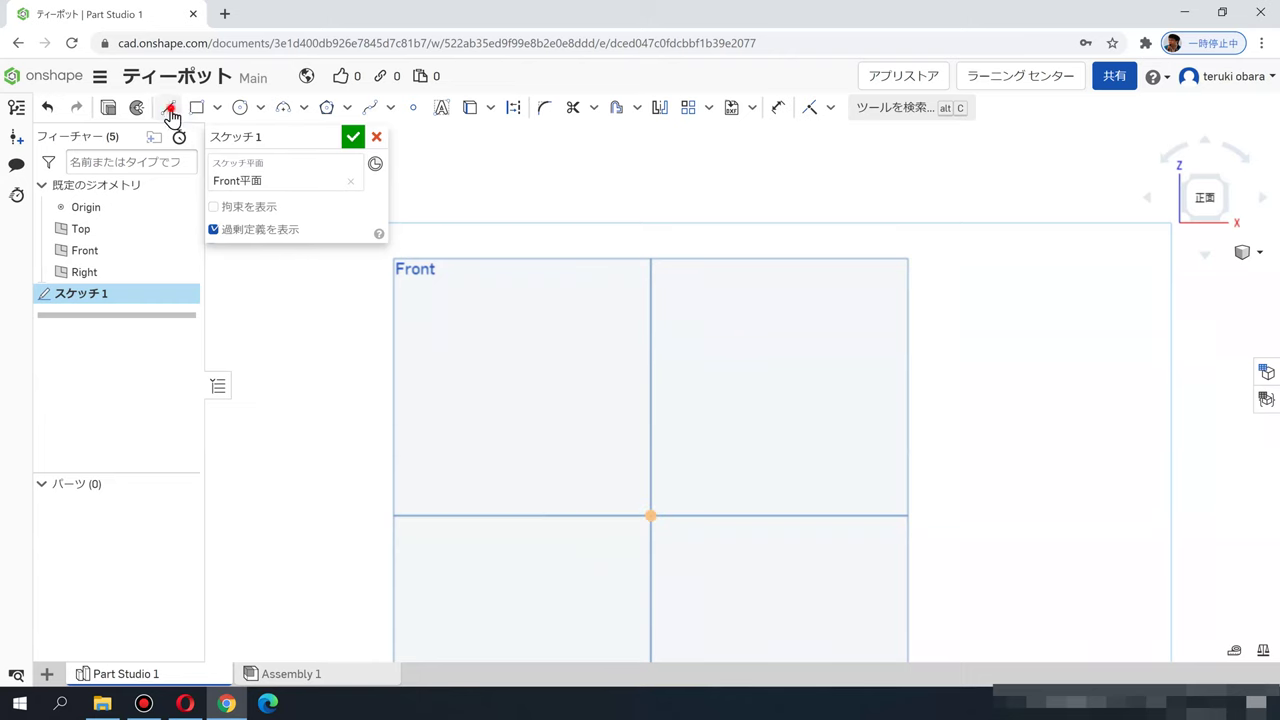
pyautogui.click(650, 515)
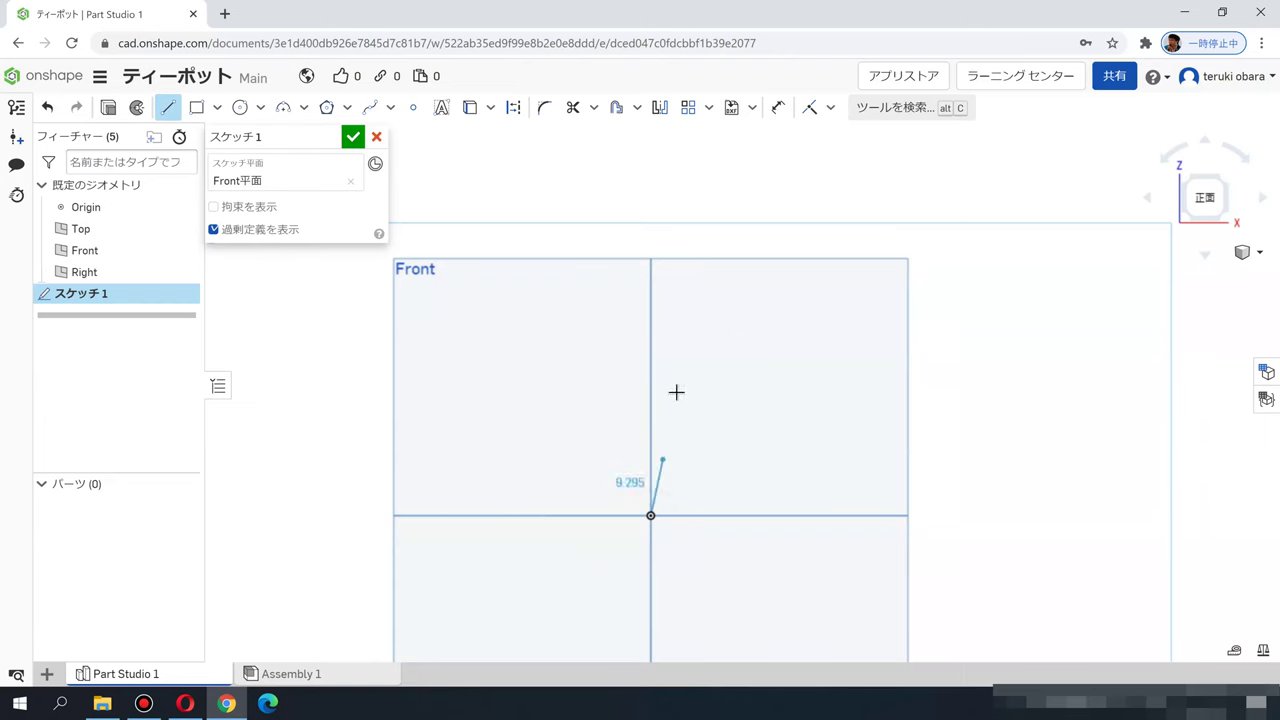
pyautogui.click(650, 289)
pyautogui.press('Escape')
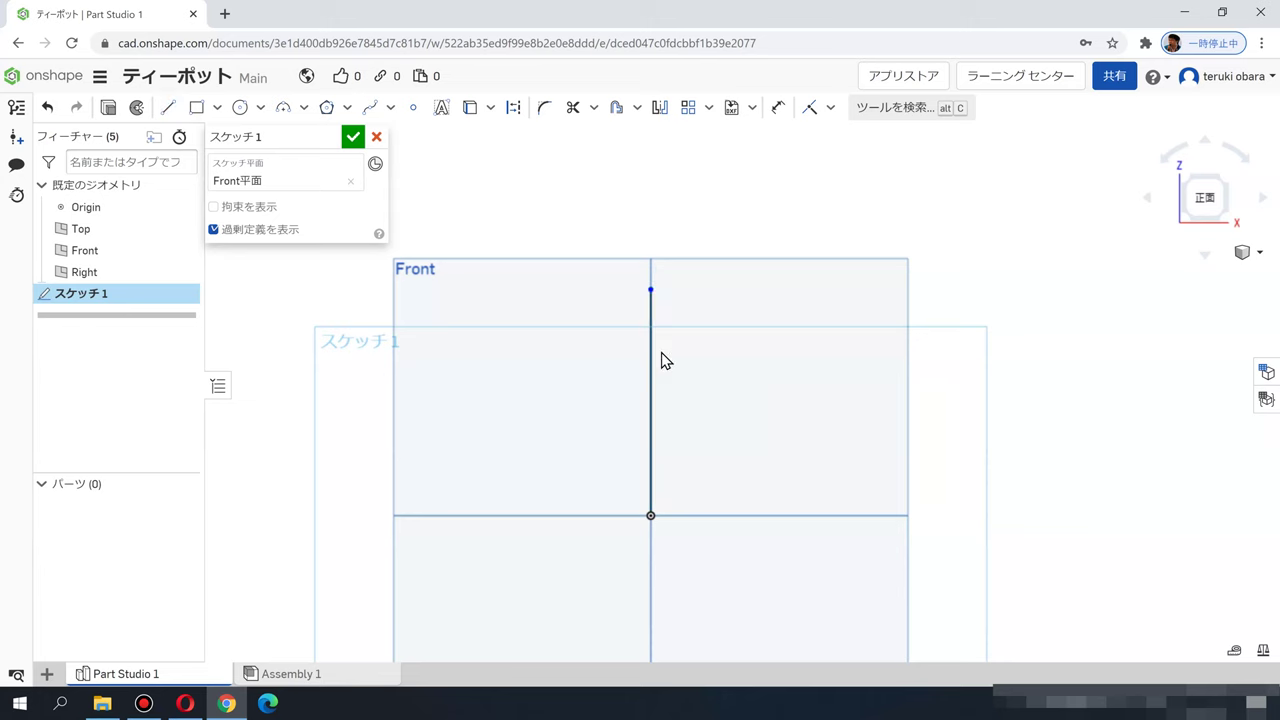
# Step: Dimension the vertical line at 150 mm and move the dimension farther away from the line
pyautogui.click(651, 360)
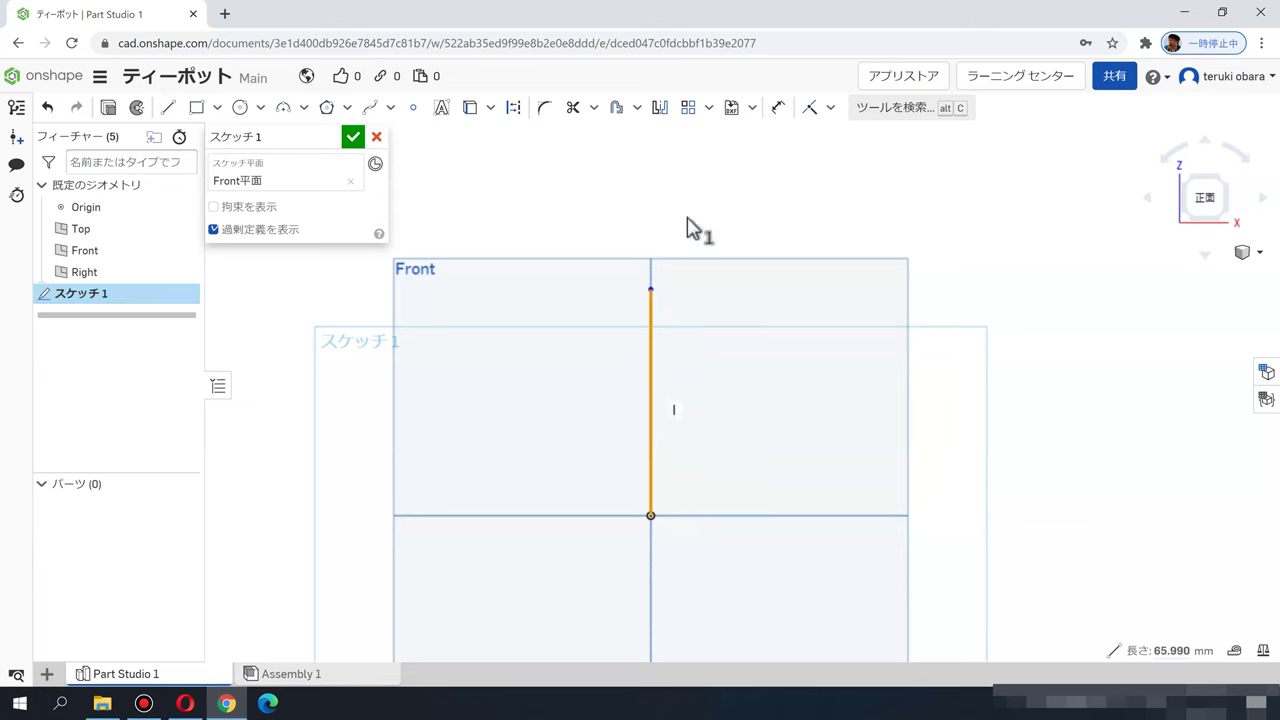
pyautogui.click(779, 110)
pyautogui.click(651, 395)
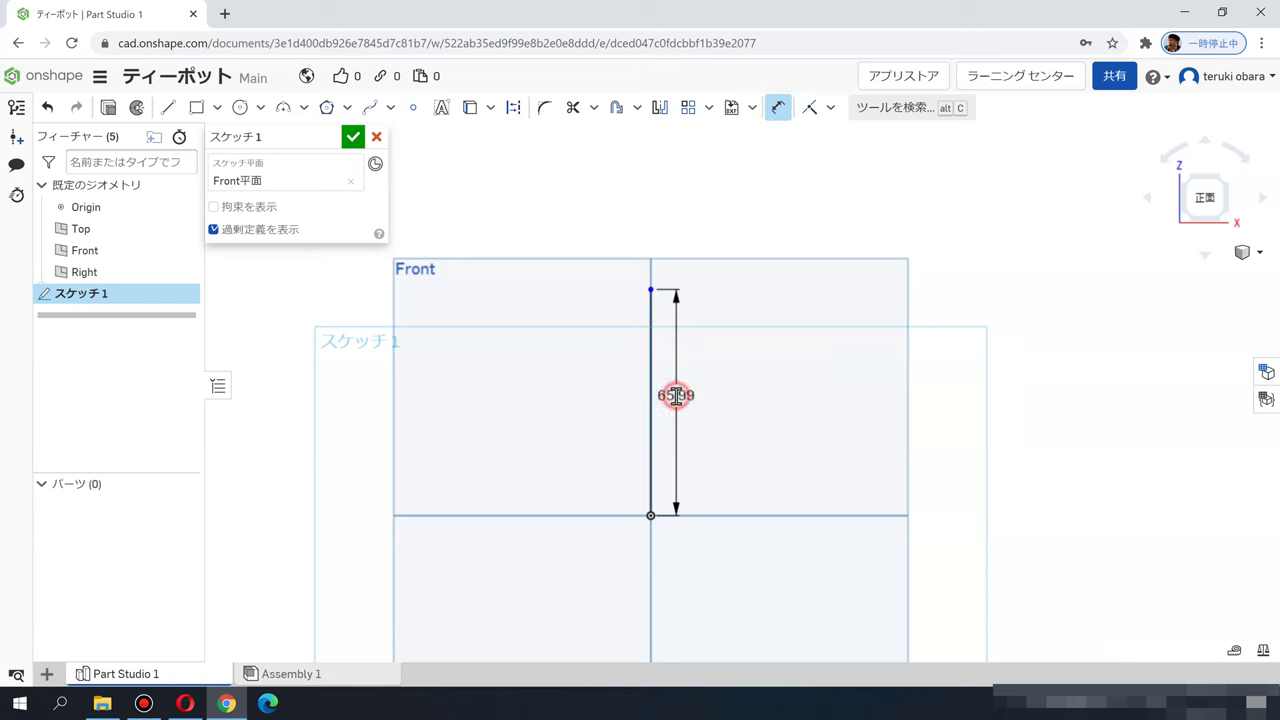
pyautogui.click(676, 396)
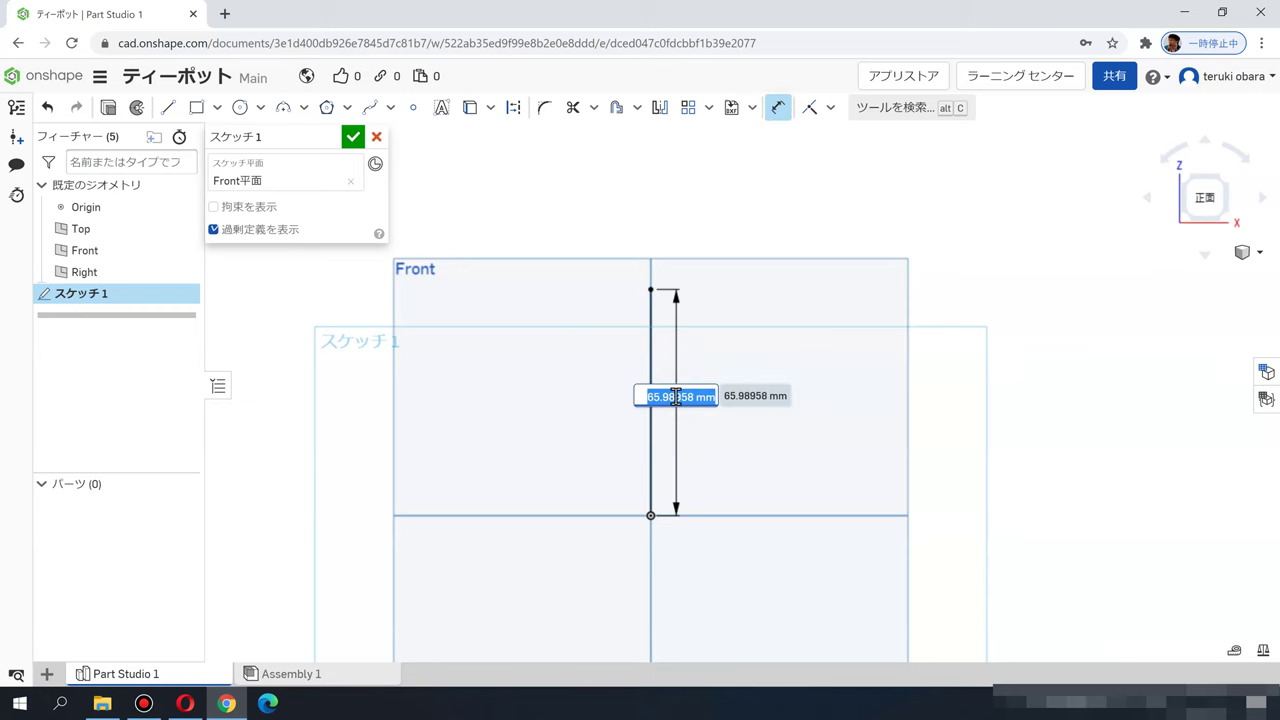
pyautogui.write('150')
pyautogui.press('Return')
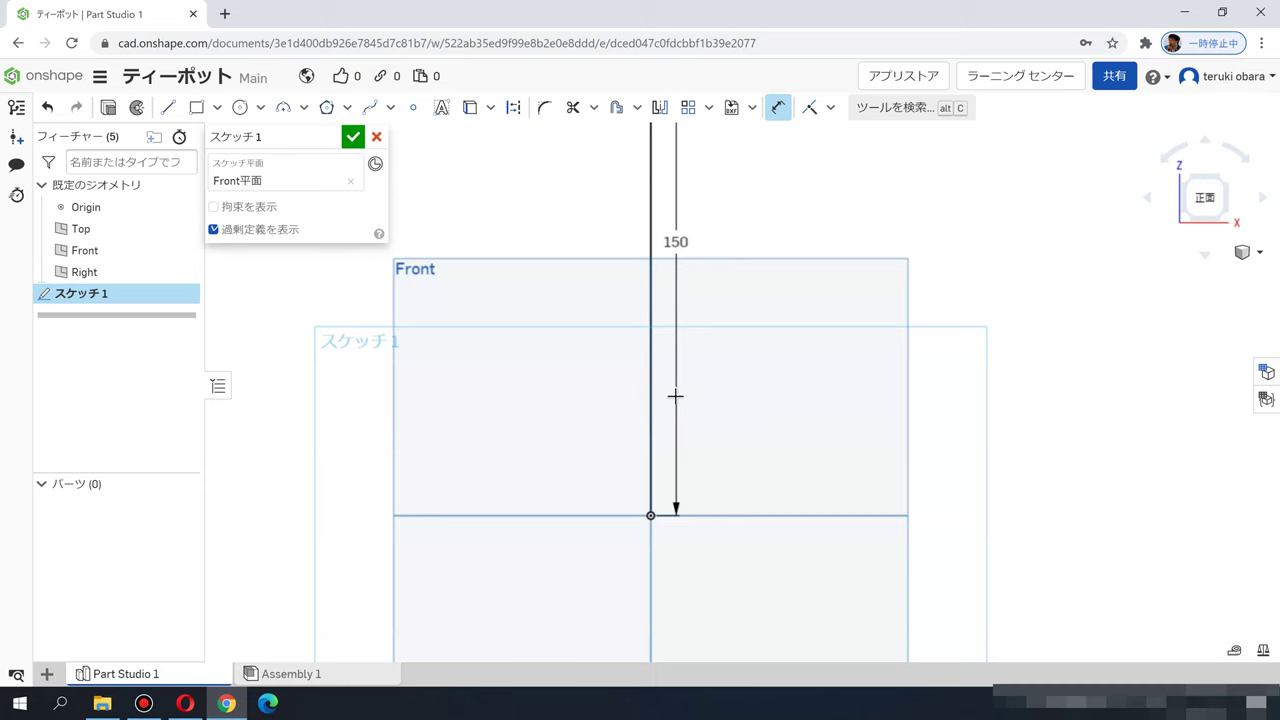
pyautogui.scroll(-3, 680, 394)
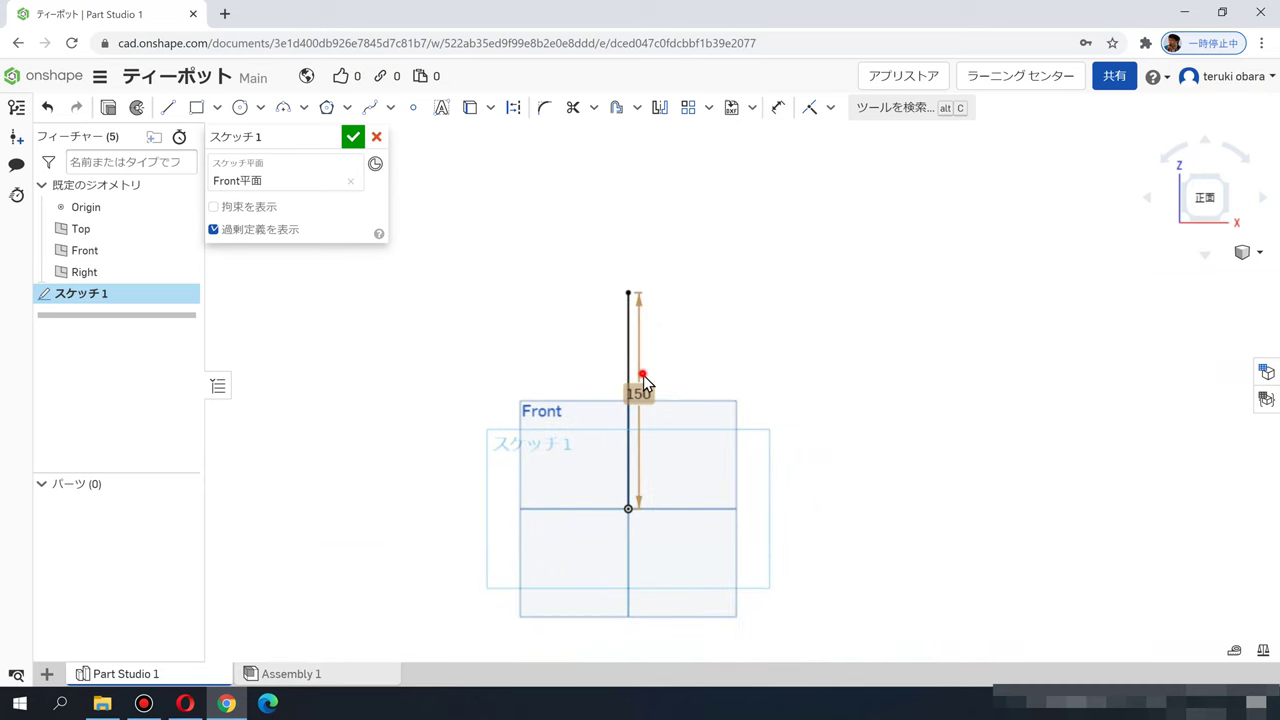
pyautogui.click(641, 366)
pyautogui.moveTo(646, 391); pyautogui.dragTo(703, 388)
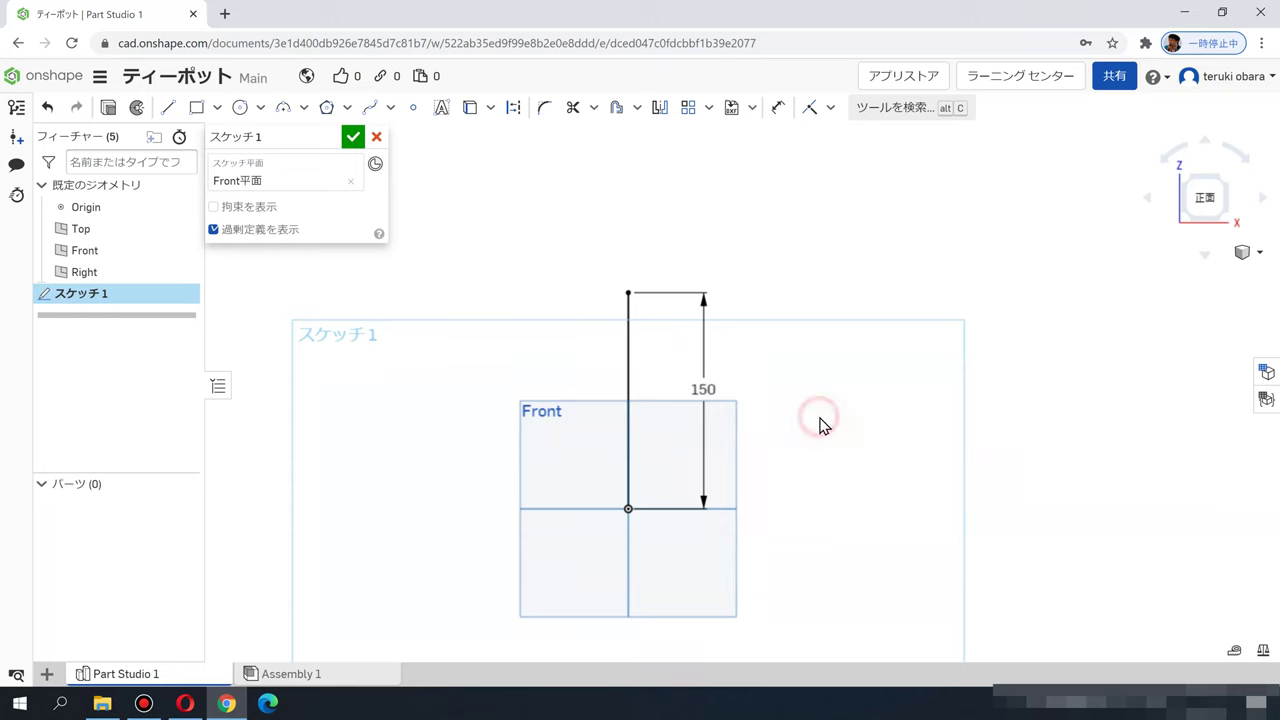
# Step: Sketch two horizontal lines leftward from the vertical line, about 56 mm long at the origin and about 51 mm long at its upper end
pyautogui.click(168, 107)
pyautogui.click(626, 508)
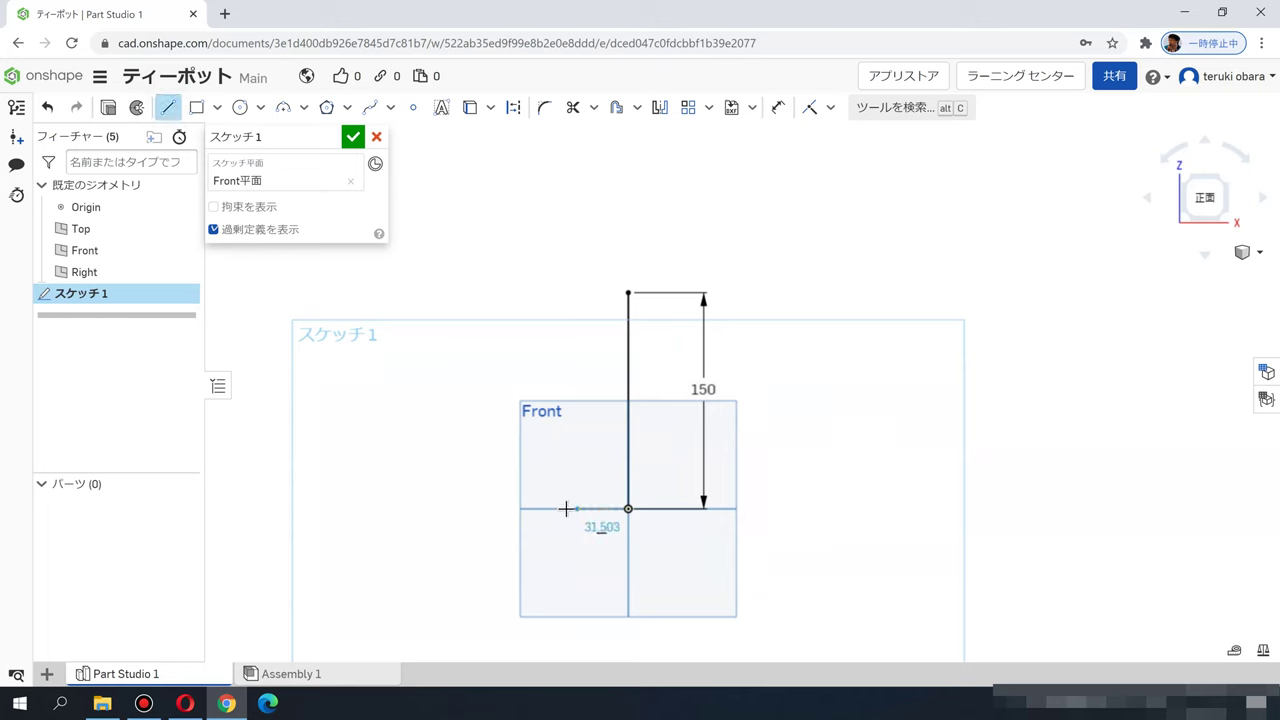
pyautogui.click(547, 508)
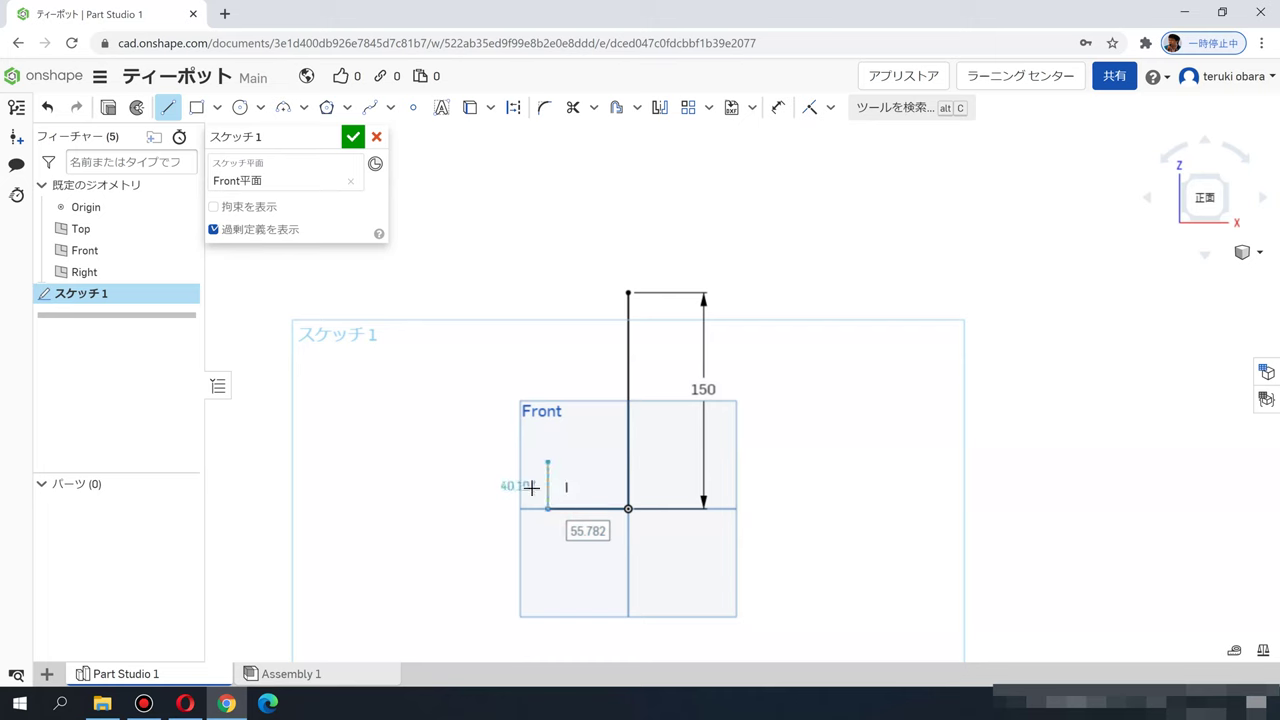
pyautogui.press('Escape')
pyautogui.click(167, 107)
pyautogui.click(626, 292)
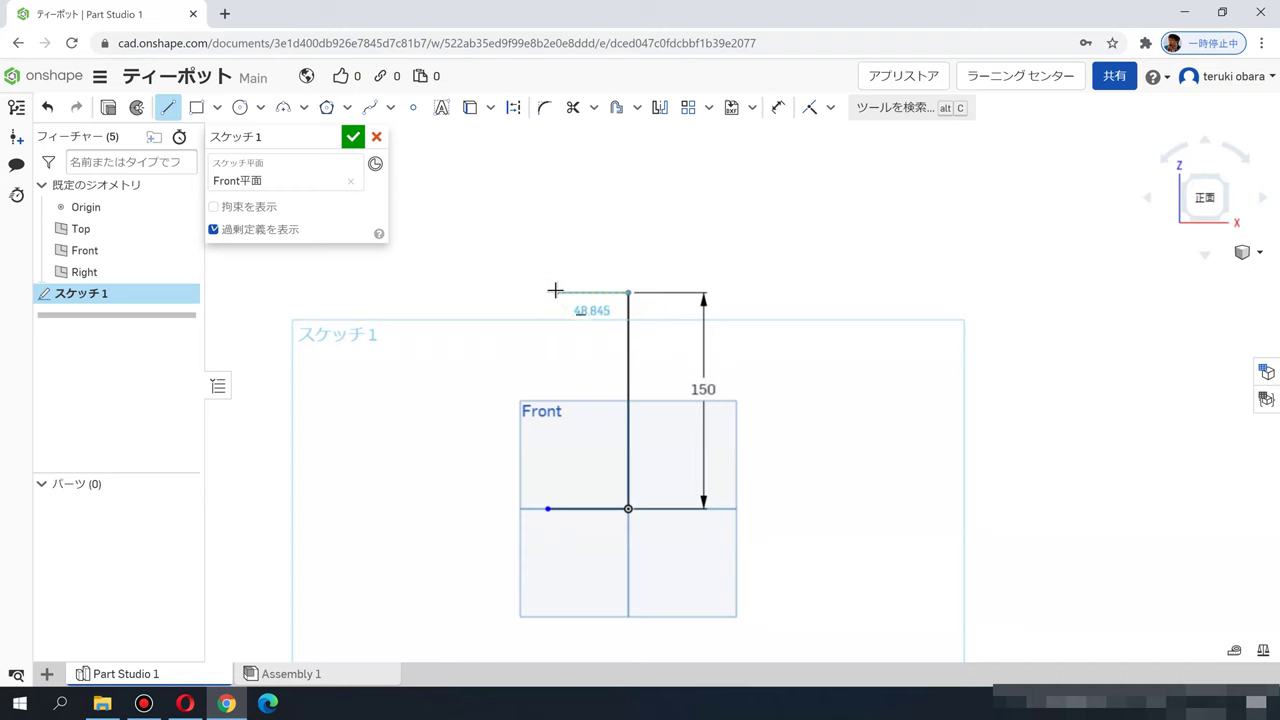
pyautogui.click(555, 293)
pyautogui.press('Escape')
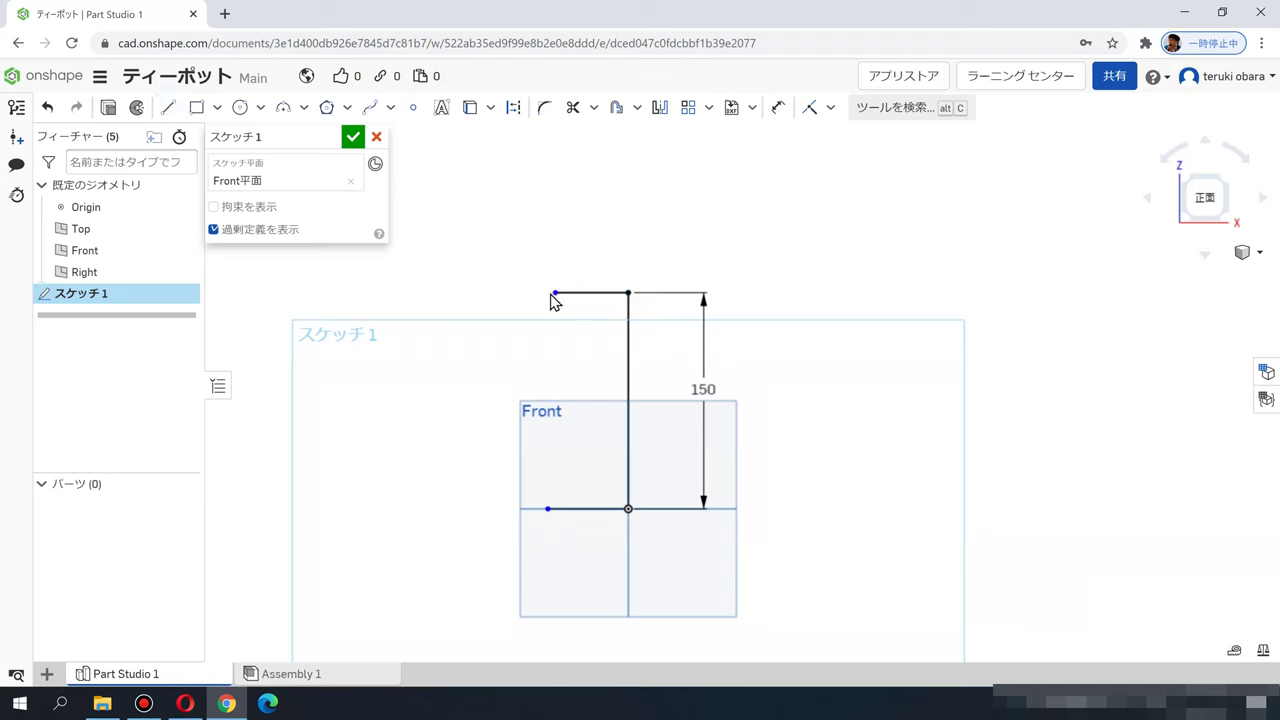
# Step: Close the profile with an outward-bulging spline from the upper line's free end through two intermediate points to the lower line's free end
pyautogui.click(370, 107)
pyautogui.click(555, 293)
pyautogui.click(472, 369)
pyautogui.doubleClick(475, 412)
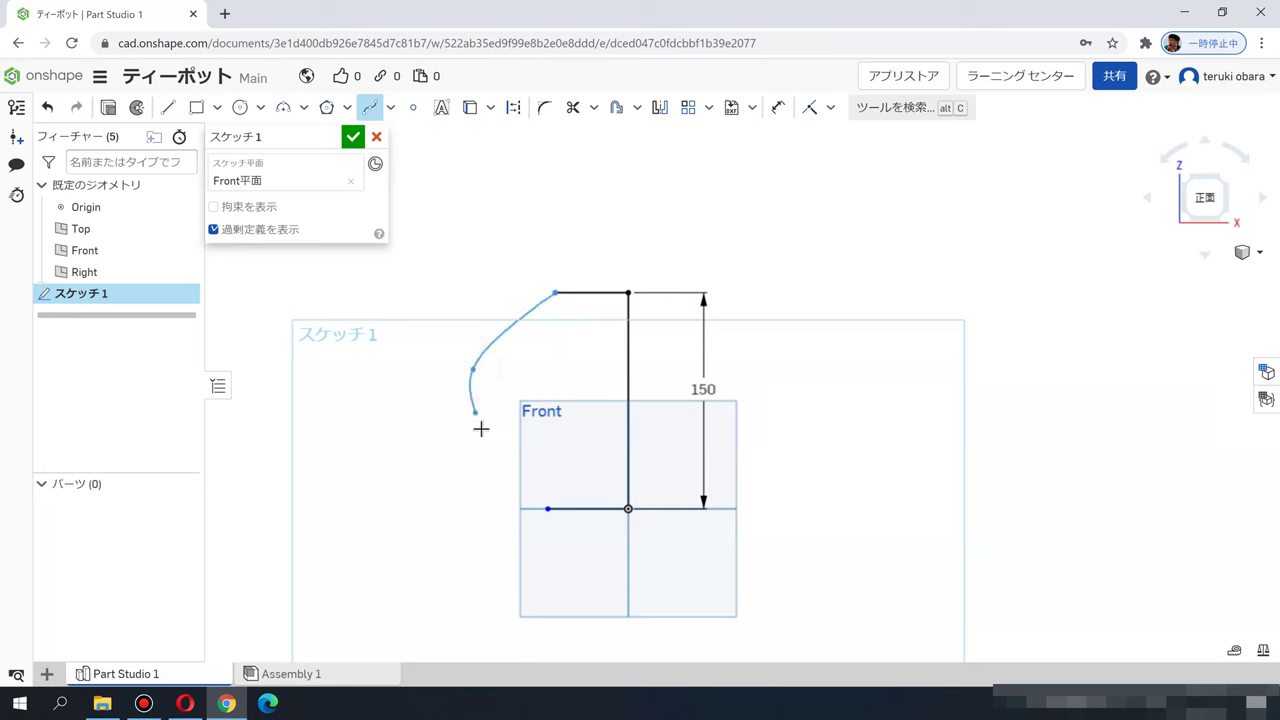
pyautogui.click(478, 448)
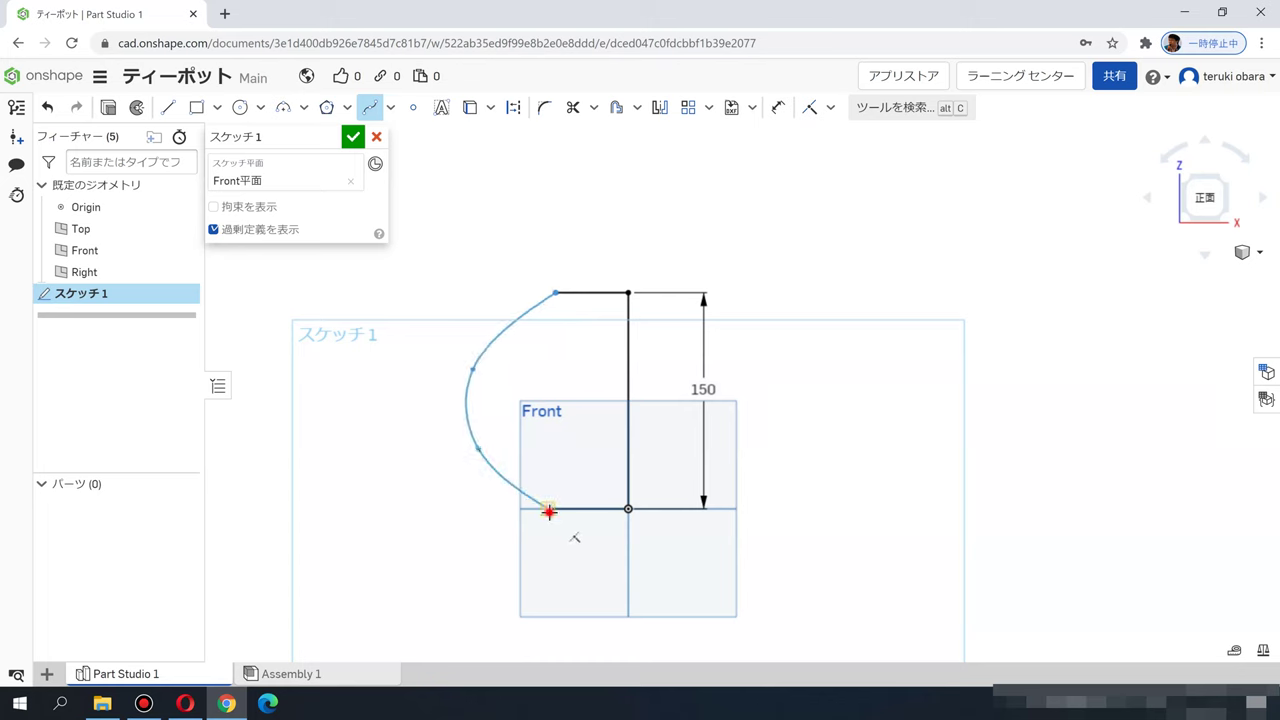
pyautogui.doubleClick(548, 509)
pyautogui.click(392, 346)
pyautogui.scroll(3, 490, 300)
pyautogui.press('Escape')
pyautogui.click(591, 290)
pyautogui.moveTo(693, 249); pyautogui.dragTo(606, 235, button='middle')
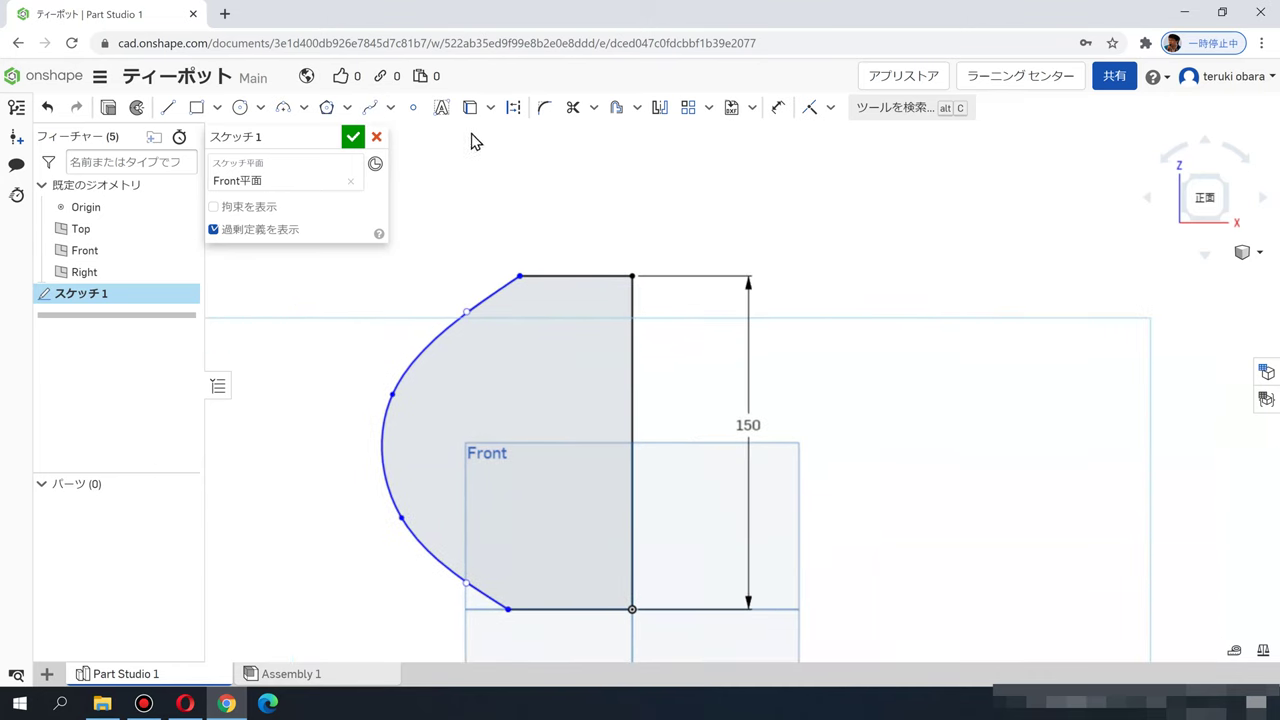
# Step: Dimension the profile's upper horizontal line at 50 mm, from the vertical line to the spline's upper endpoint
pyautogui.click(778, 107)
pyautogui.click(630, 318)
pyautogui.click(519, 276)
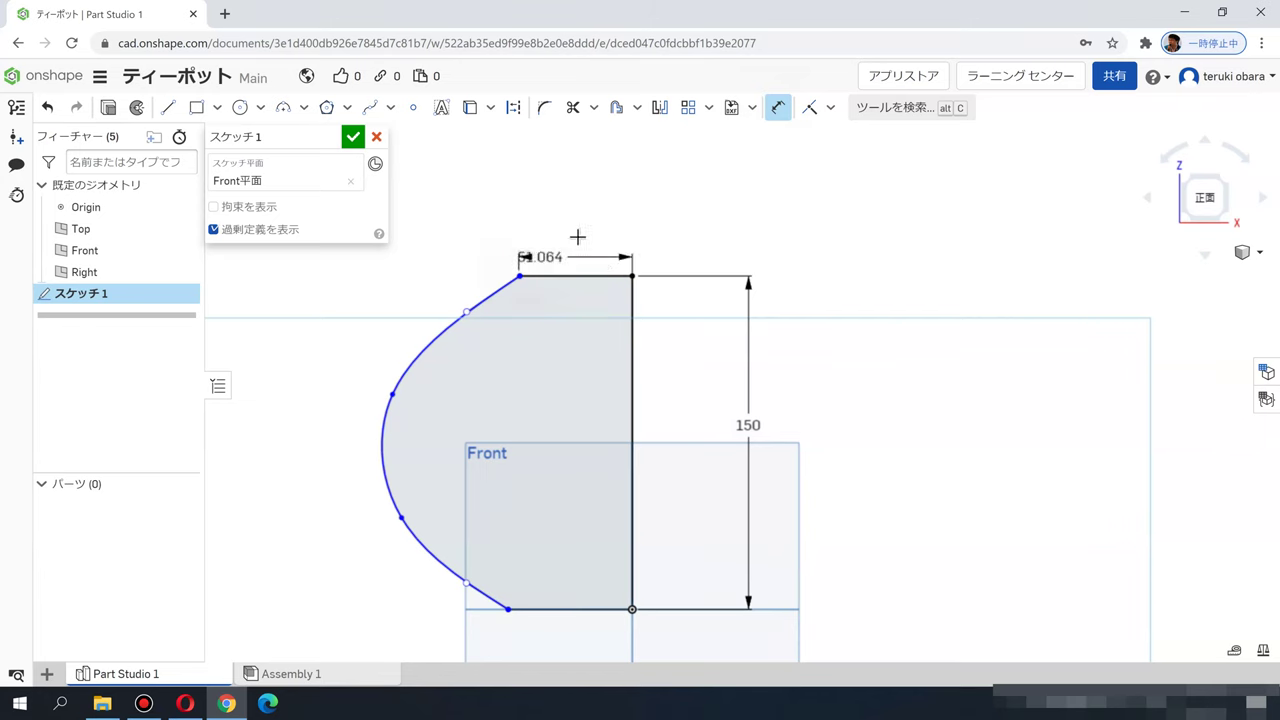
pyautogui.click(575, 239)
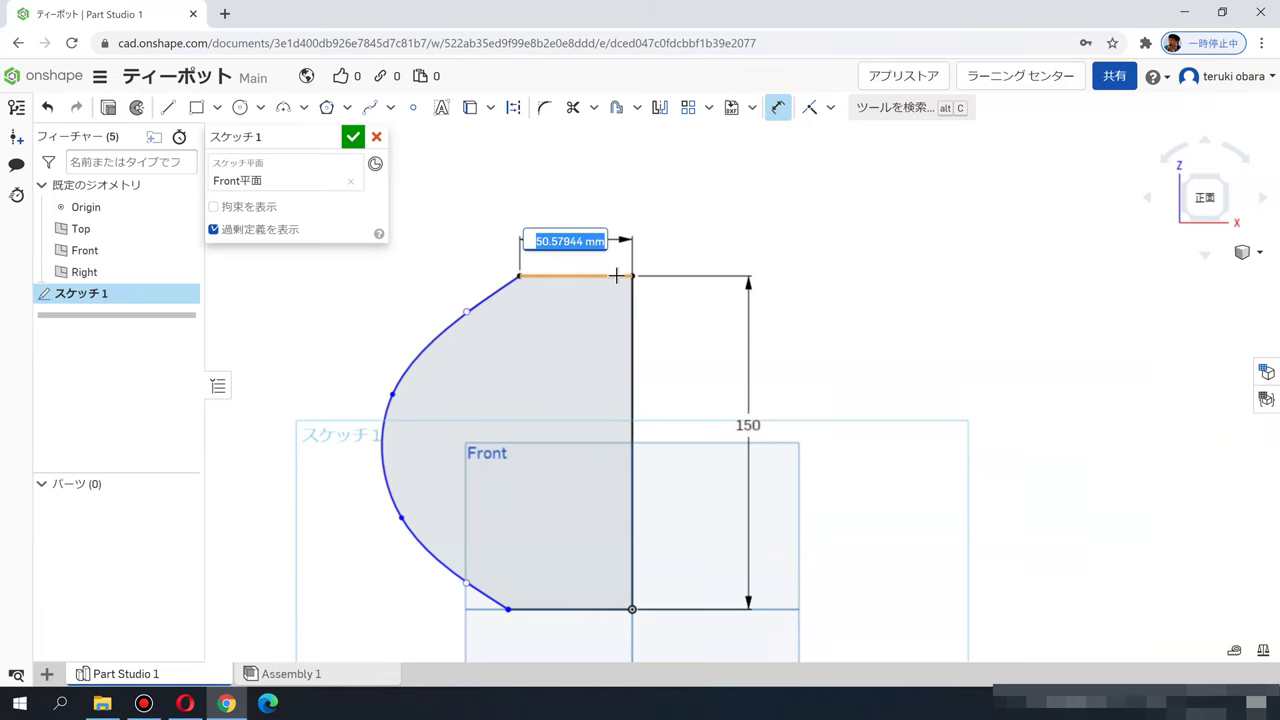
pyautogui.write('50')
pyautogui.press('Return')
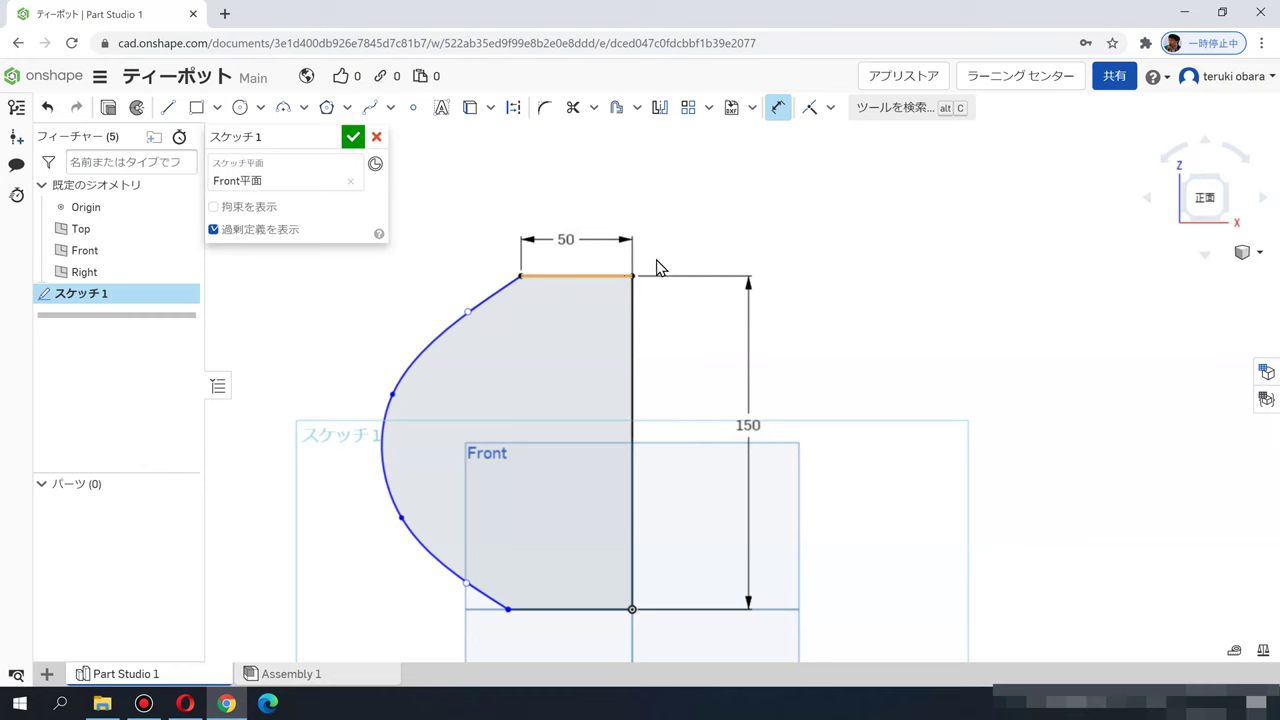
# Step: Change the upper horizontal line's dimension to 60 mm
pyautogui.doubleClick(563, 239)
pyautogui.write('60')
pyautogui.press('Return')
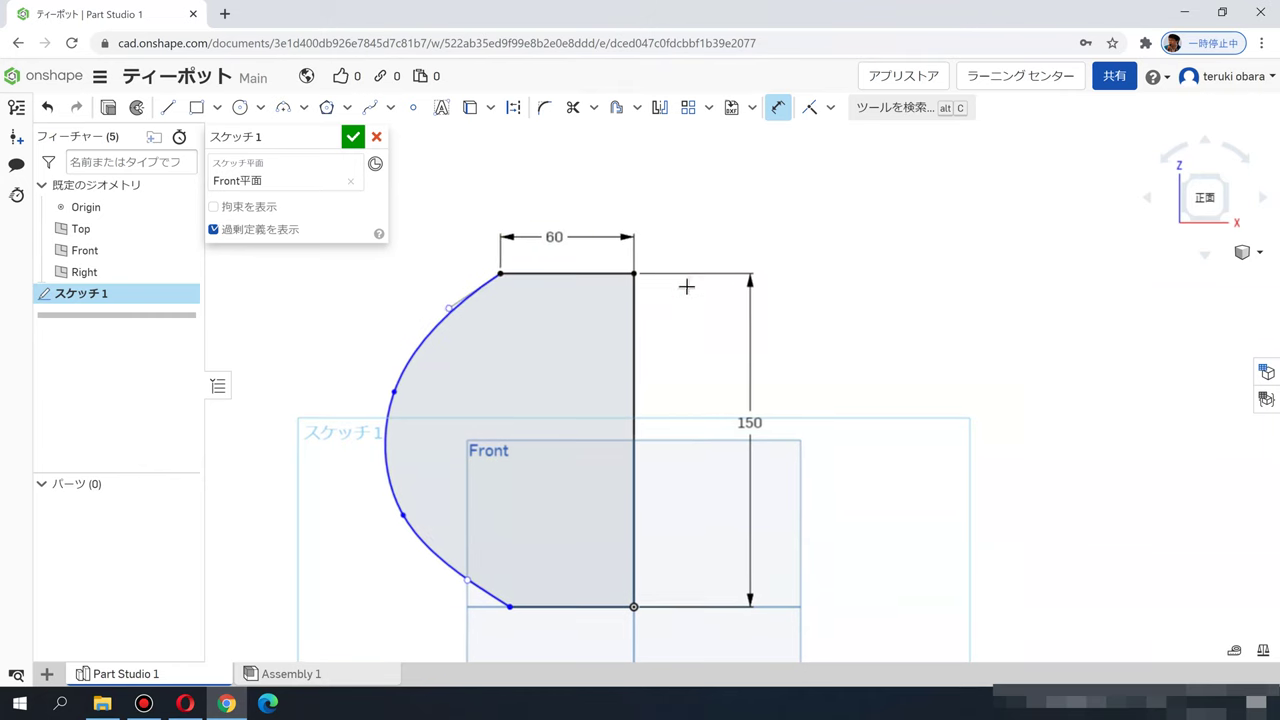
# Step: Dimension the profile's lower horizontal line at 70 mm, from the vertical line to the spline's lower endpoint
pyautogui.click(651, 539)
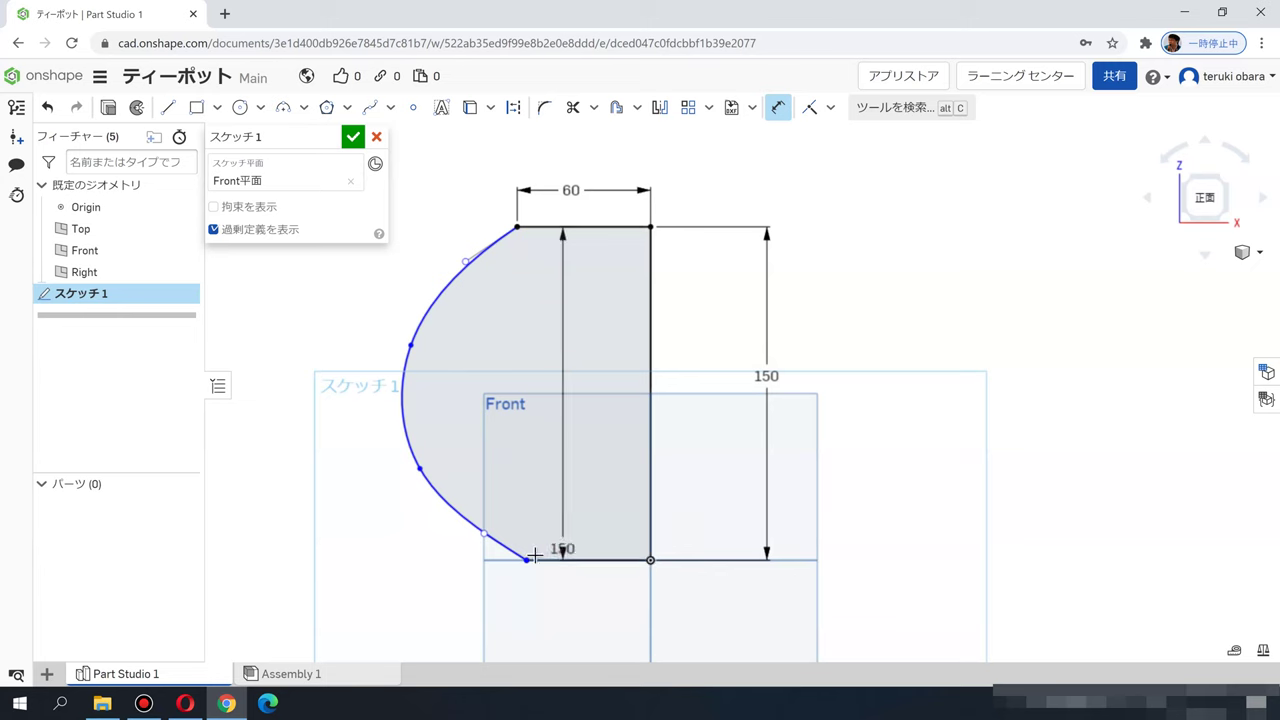
pyautogui.click(527, 560)
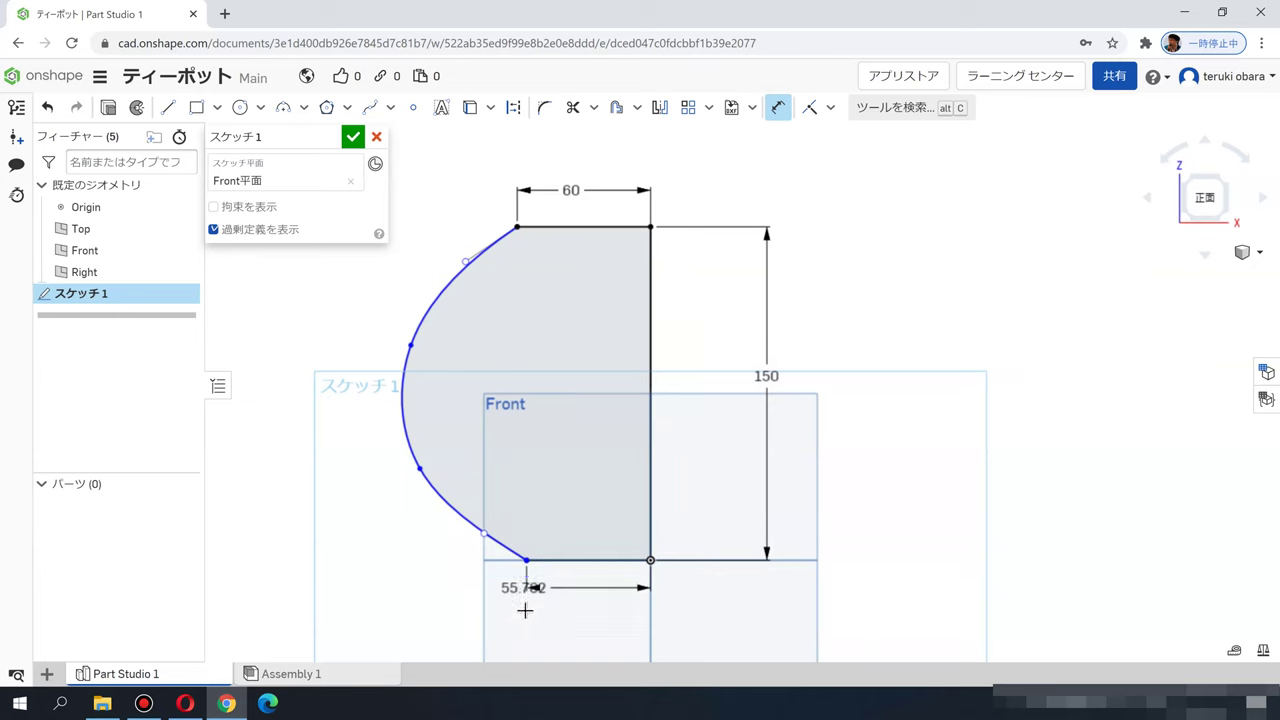
pyautogui.click(528, 610)
pyautogui.write('70')
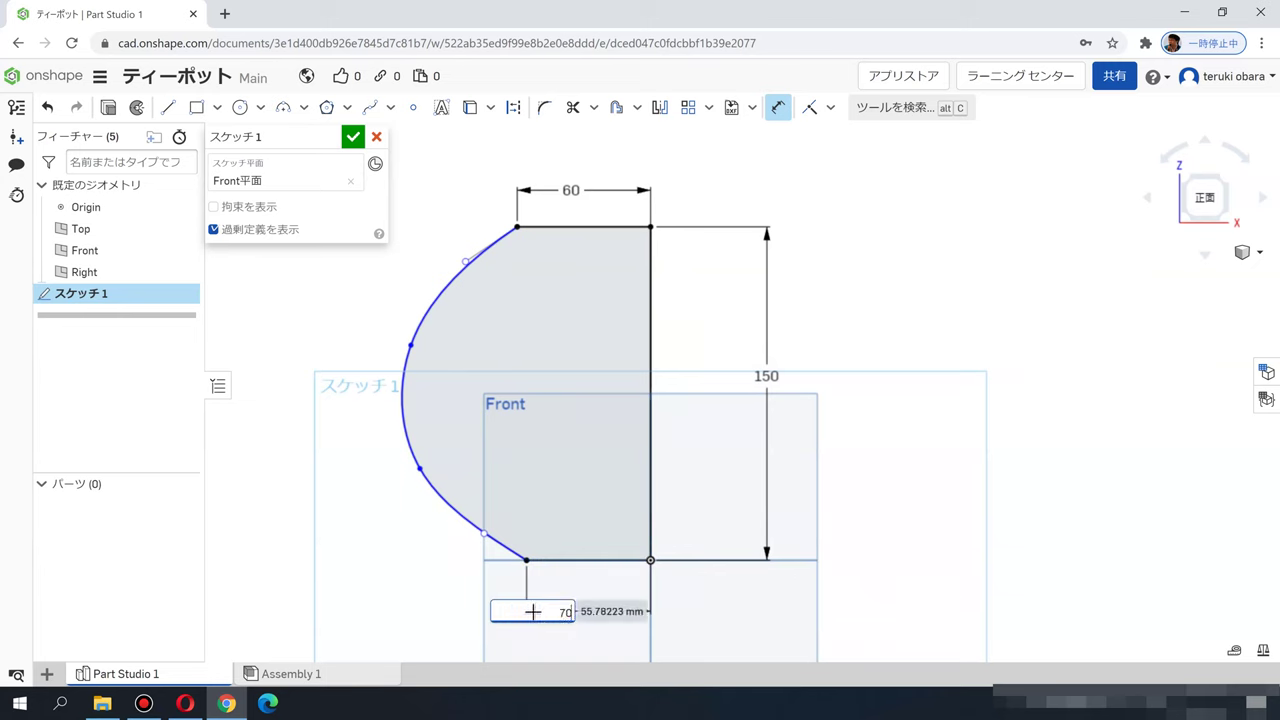
pyautogui.press('Return')
pyautogui.press('Escape')
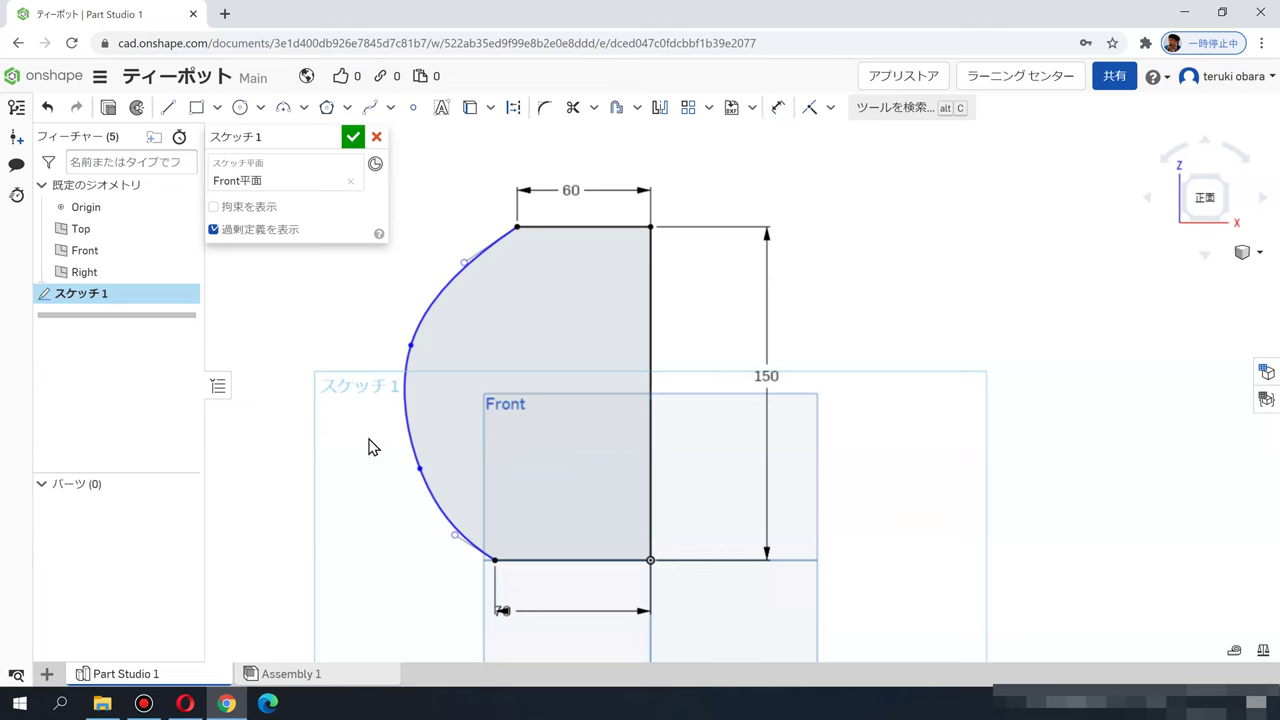
# Step: Move the profile spline's lower intermediate point downward to lower the body's outward bulge
pyautogui.click(420, 466)
pyautogui.moveTo(422, 446); pyautogui.dragTo(417, 466)
pyautogui.scroll(-5, 323, 457)
pyautogui.scroll(3, 323, 457)
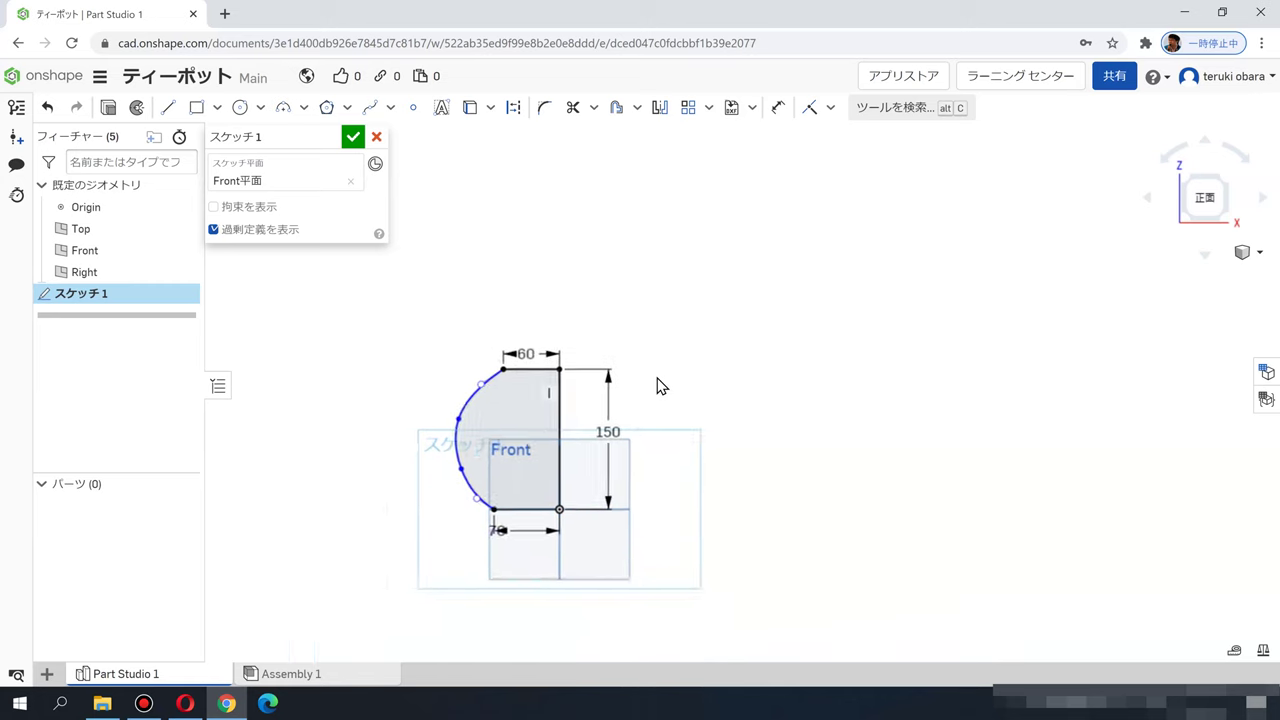
pyautogui.moveTo(648, 391); pyautogui.dragTo(724, 348, button='middle')
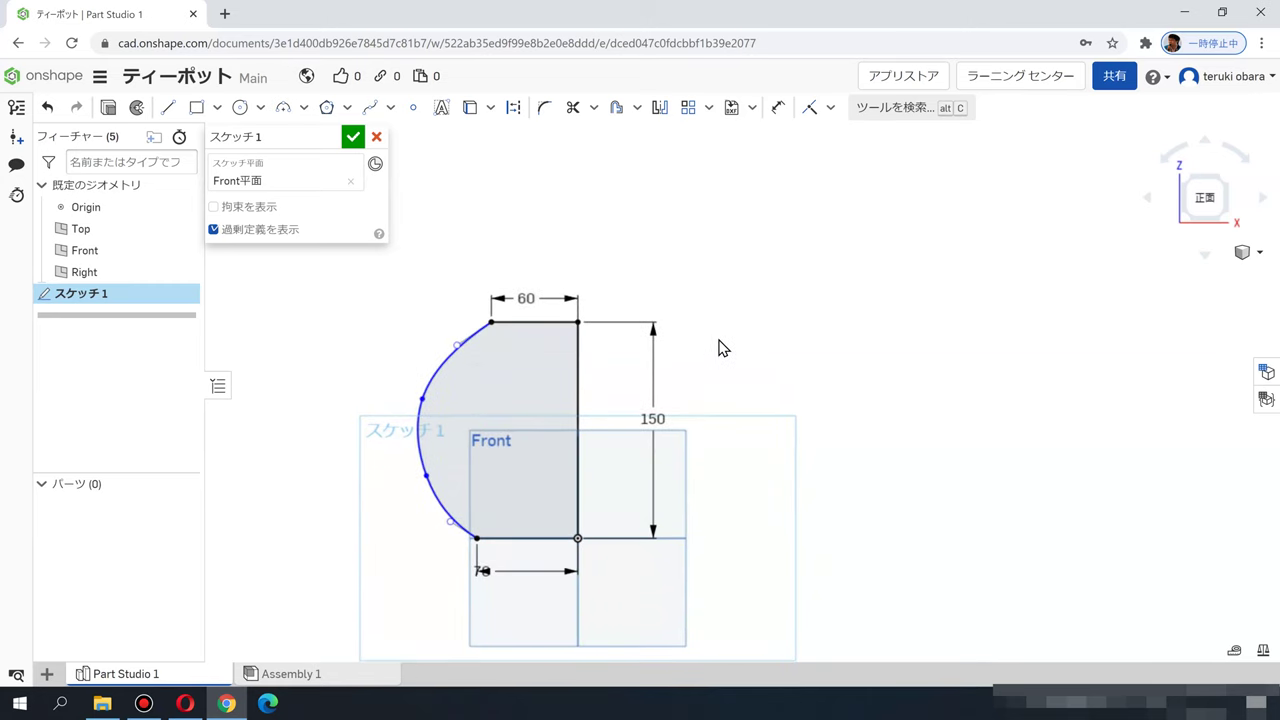
pyautogui.moveTo(426, 483); pyautogui.dragTo(427, 517)
# Step: Flatten the tangent handle at the spline's lower end and fine-tune the lower intermediate point to round the base smoothly
pyautogui.scroll(2, 457, 535)
pyautogui.scroll(4, 457, 535)
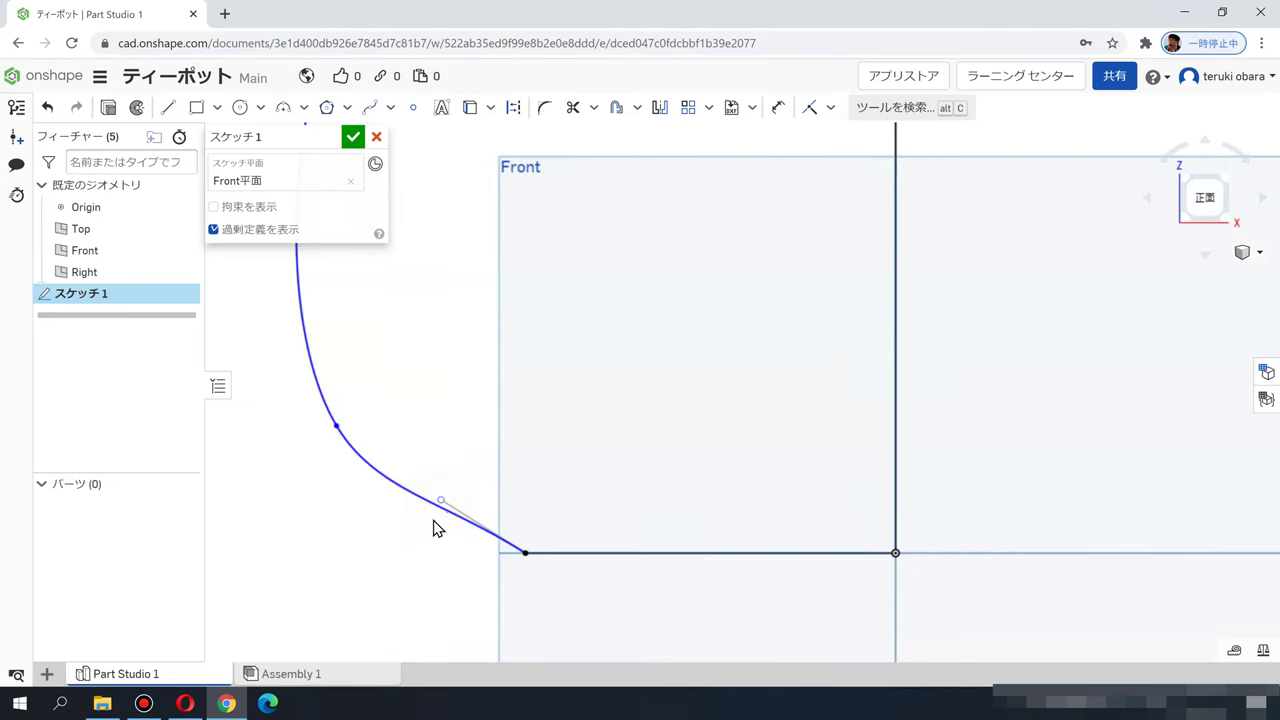
pyautogui.scroll(-5, 345, 527)
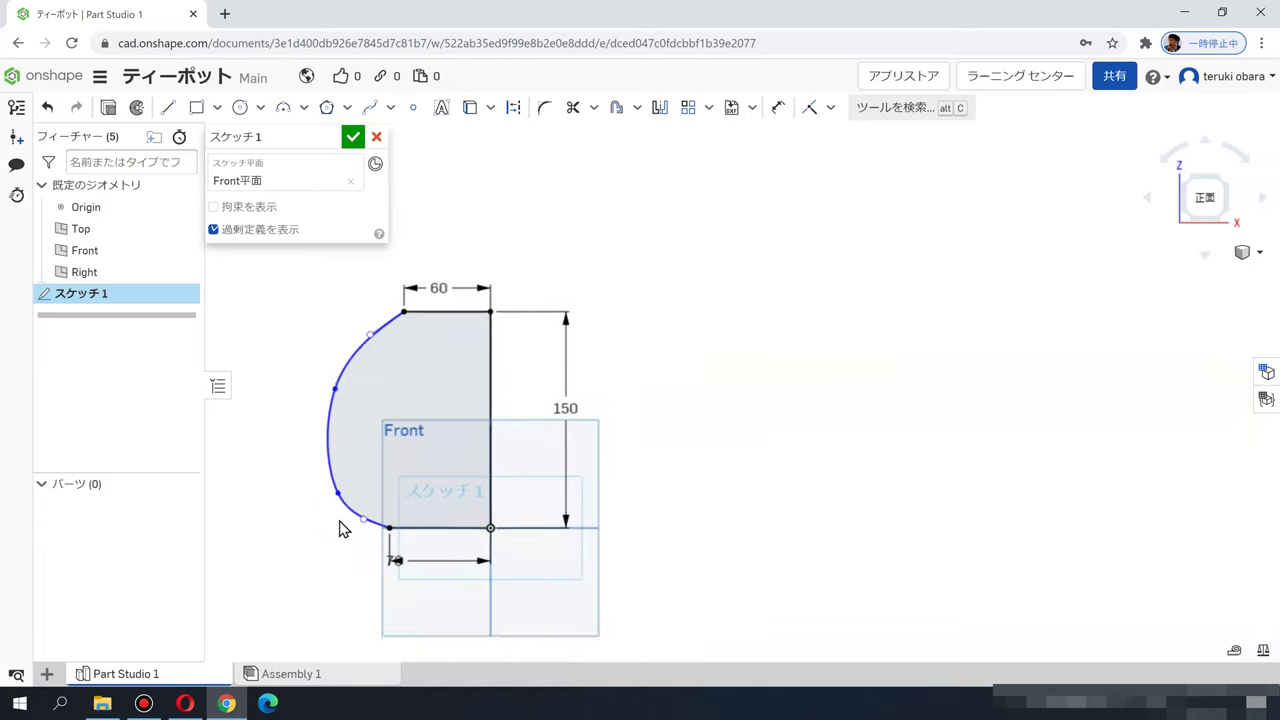
pyautogui.scroll(4, 745, 418)
pyautogui.scroll(-4, 897, 400)
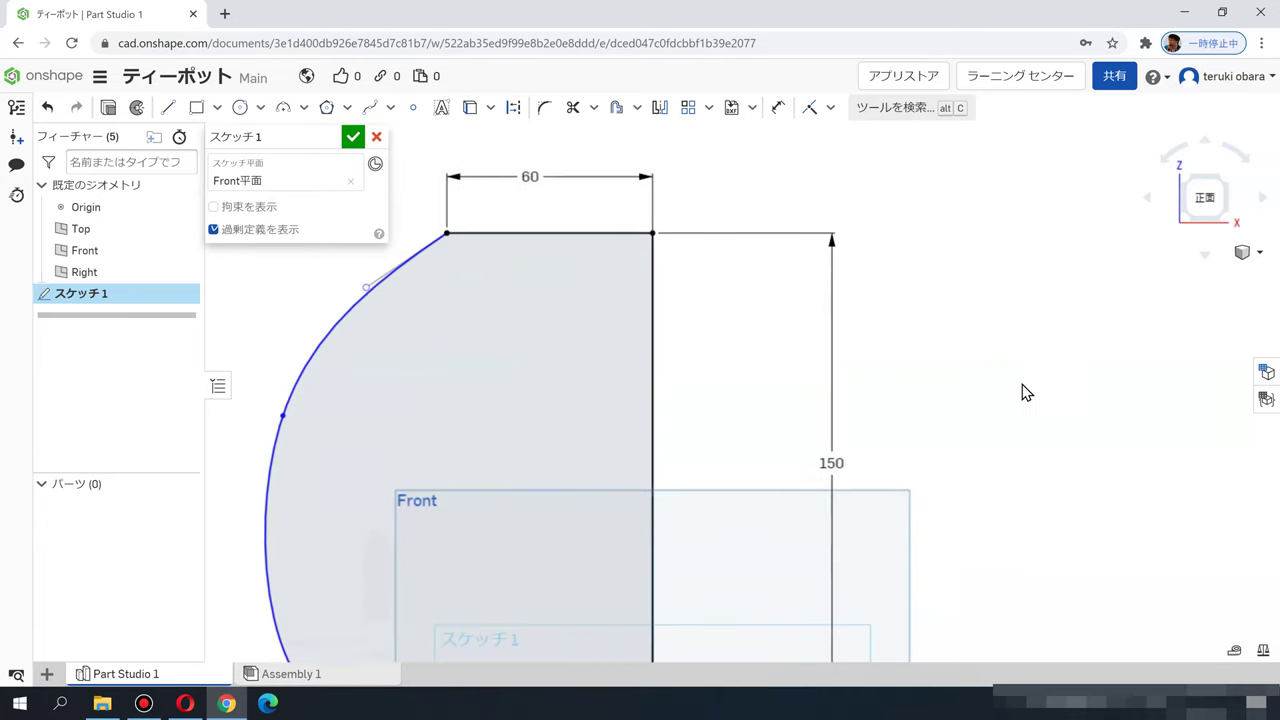
pyautogui.moveTo(487, 568); pyautogui.dragTo(485, 566)
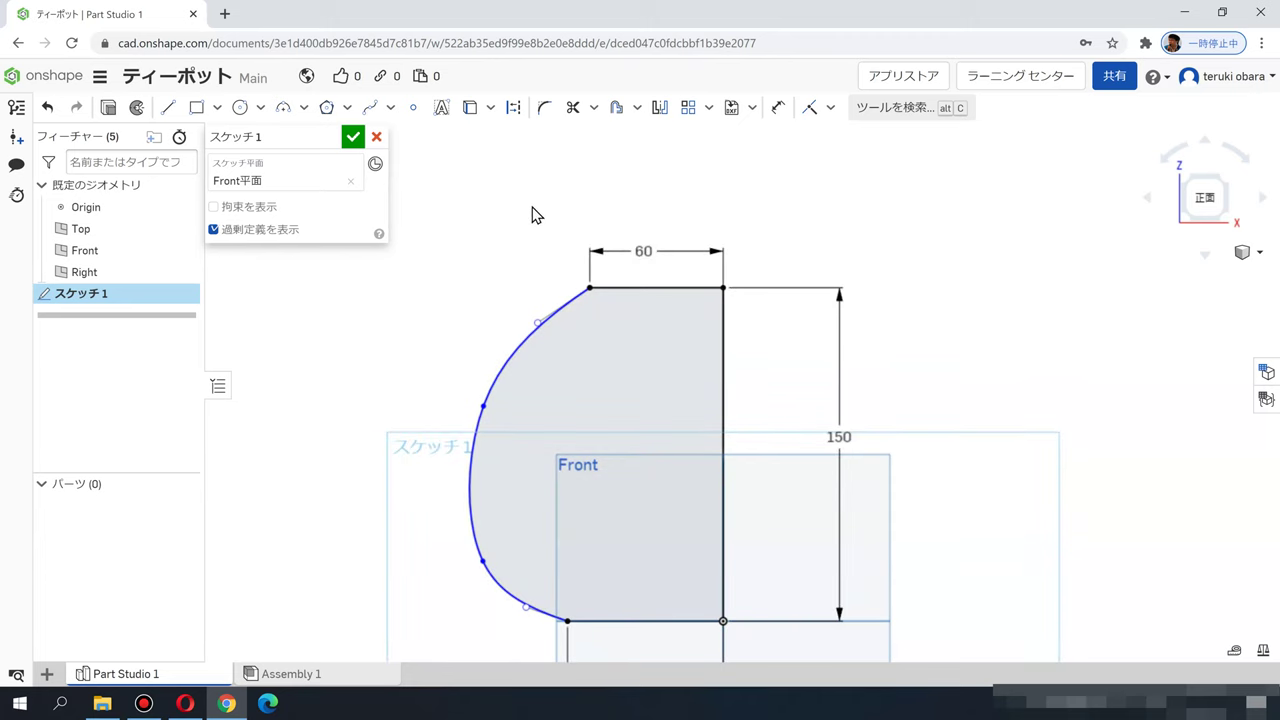
# Step: Raise the tangent handle at the spline's upper end for a rounder shoulder and finish the profile sketch
pyautogui.click(213, 207)
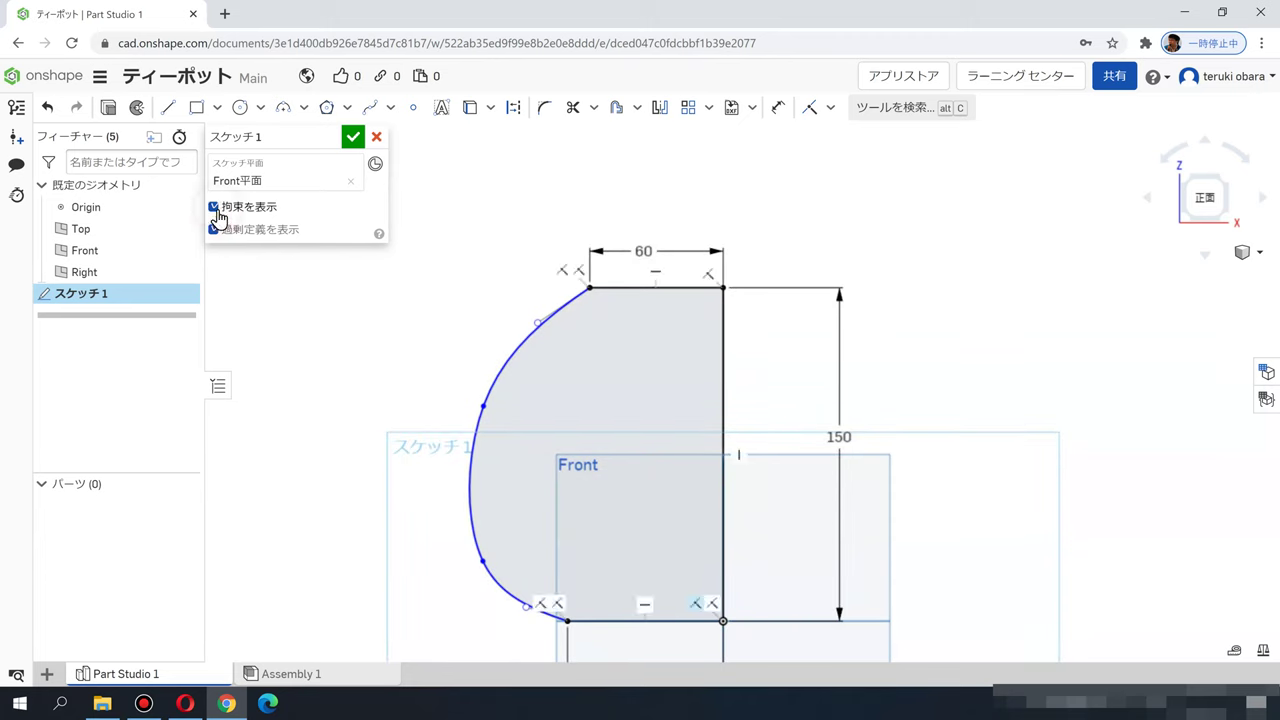
pyautogui.click(215, 208)
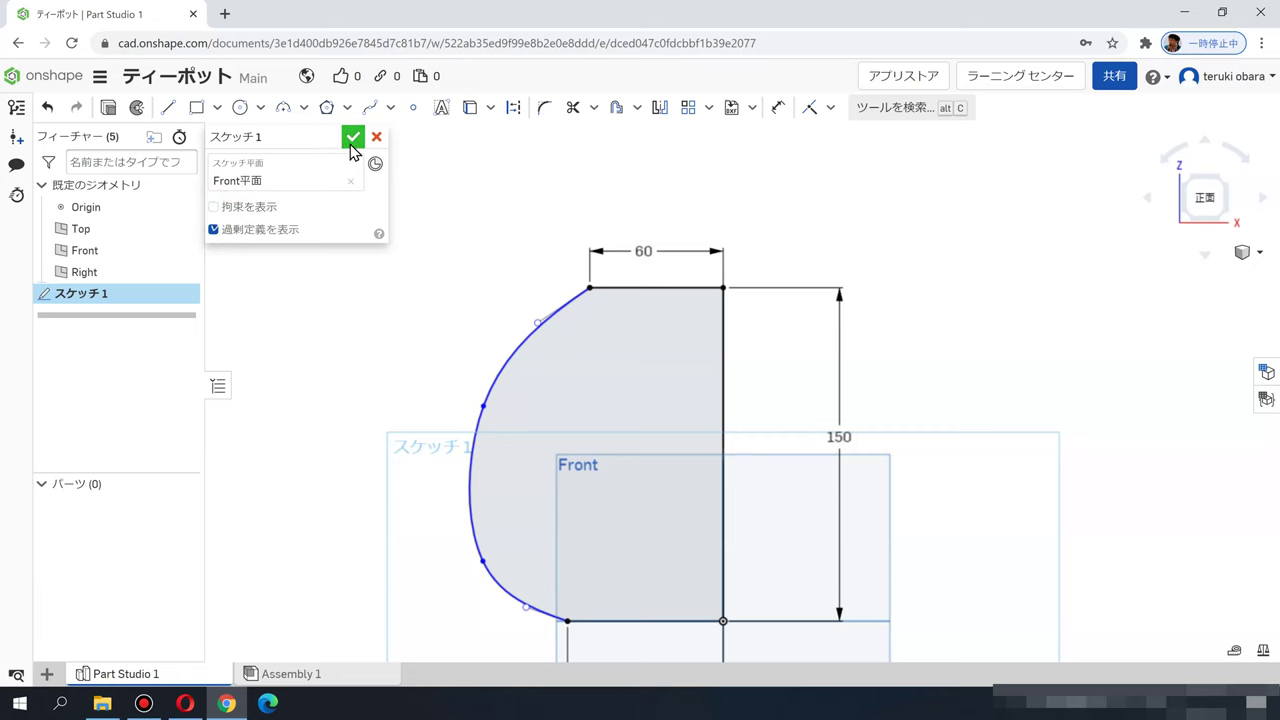
pyautogui.moveTo(538, 322); pyautogui.dragTo(536, 318)
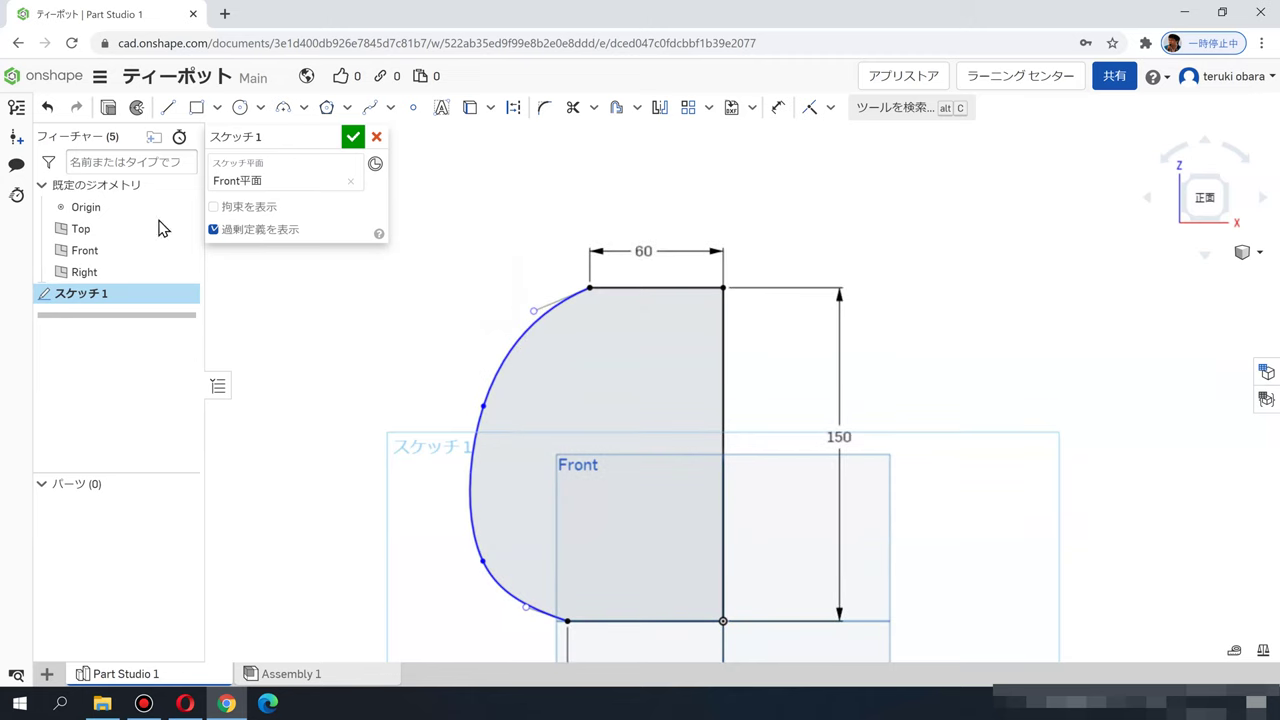
pyautogui.click(352, 137)
# Step: Revolve the profile region as a new solid with a full revolution about the sketch's vertical line
pyautogui.click(246, 108)
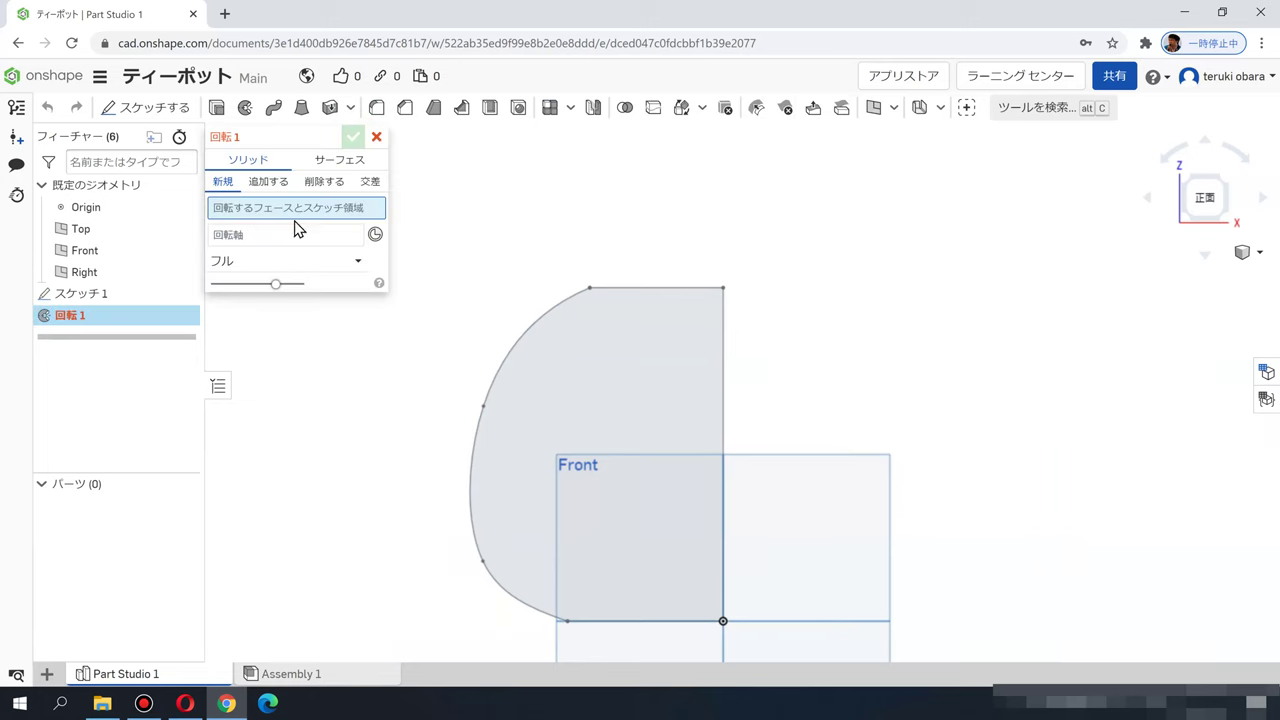
pyautogui.click(583, 369)
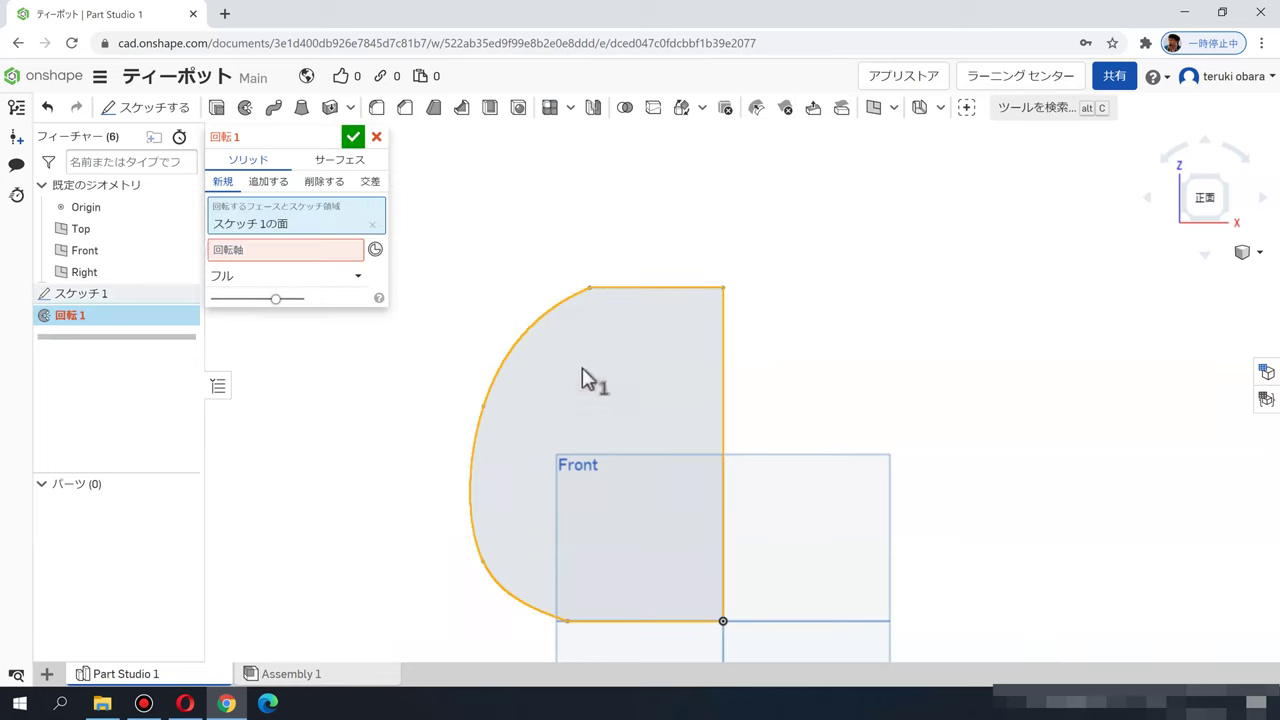
pyautogui.click(258, 252)
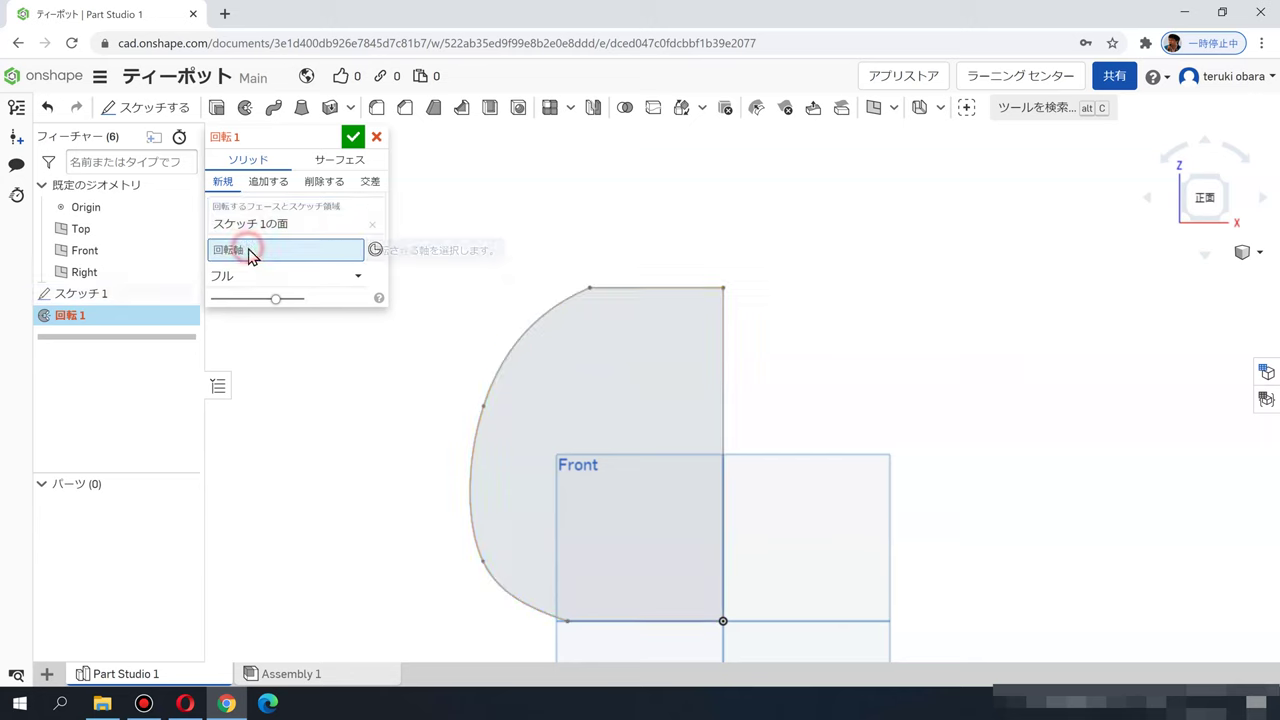
pyautogui.click(723, 350)
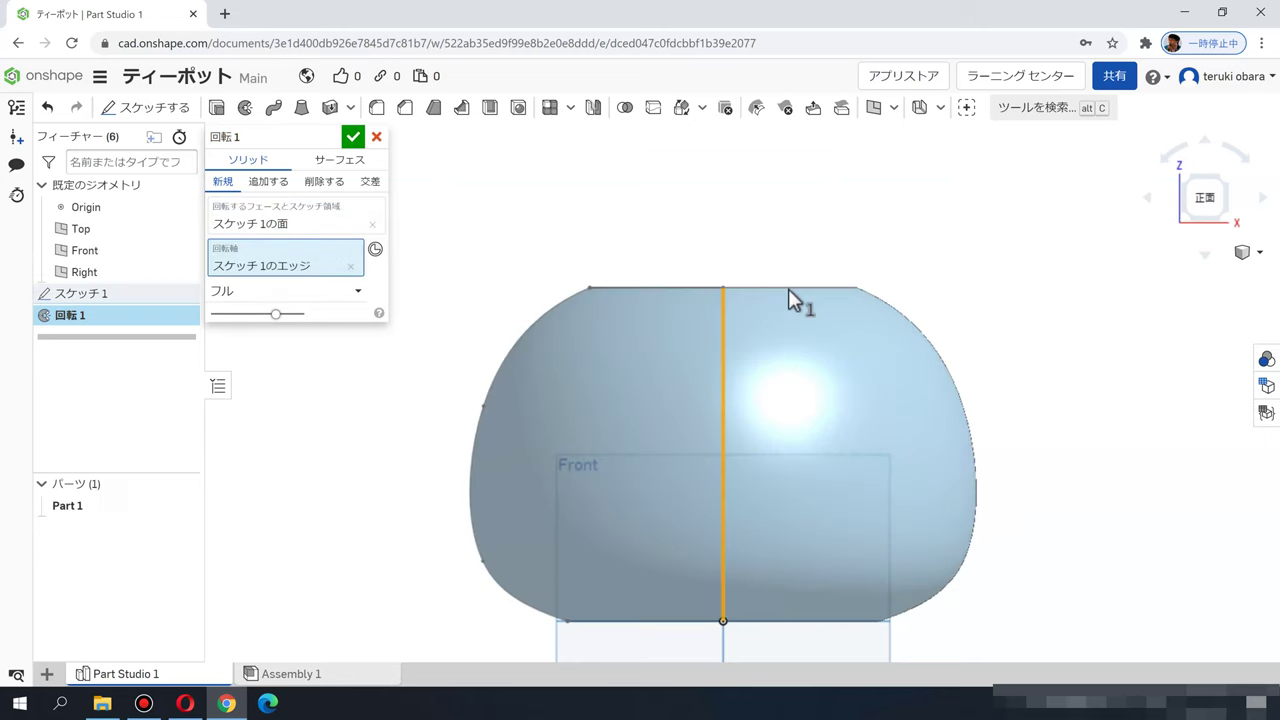
pyautogui.moveTo(877, 294); pyautogui.dragTo(434, 314, button='right')
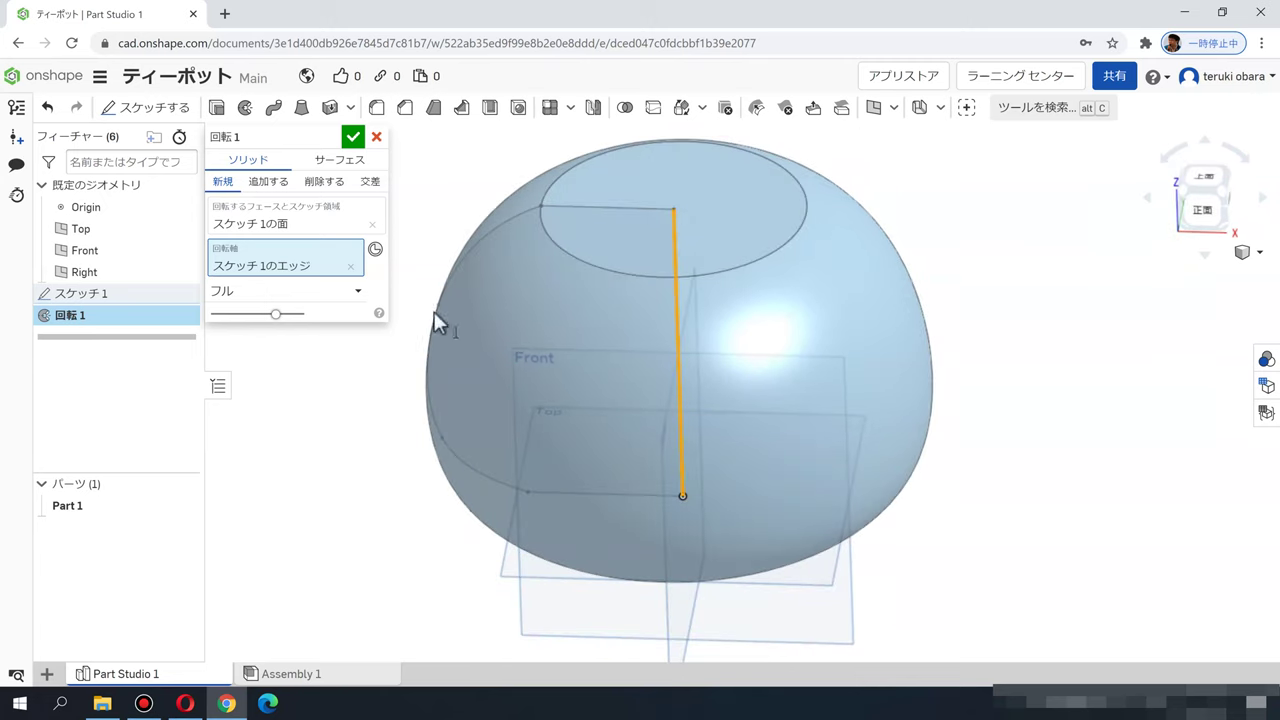
pyautogui.click(356, 290)
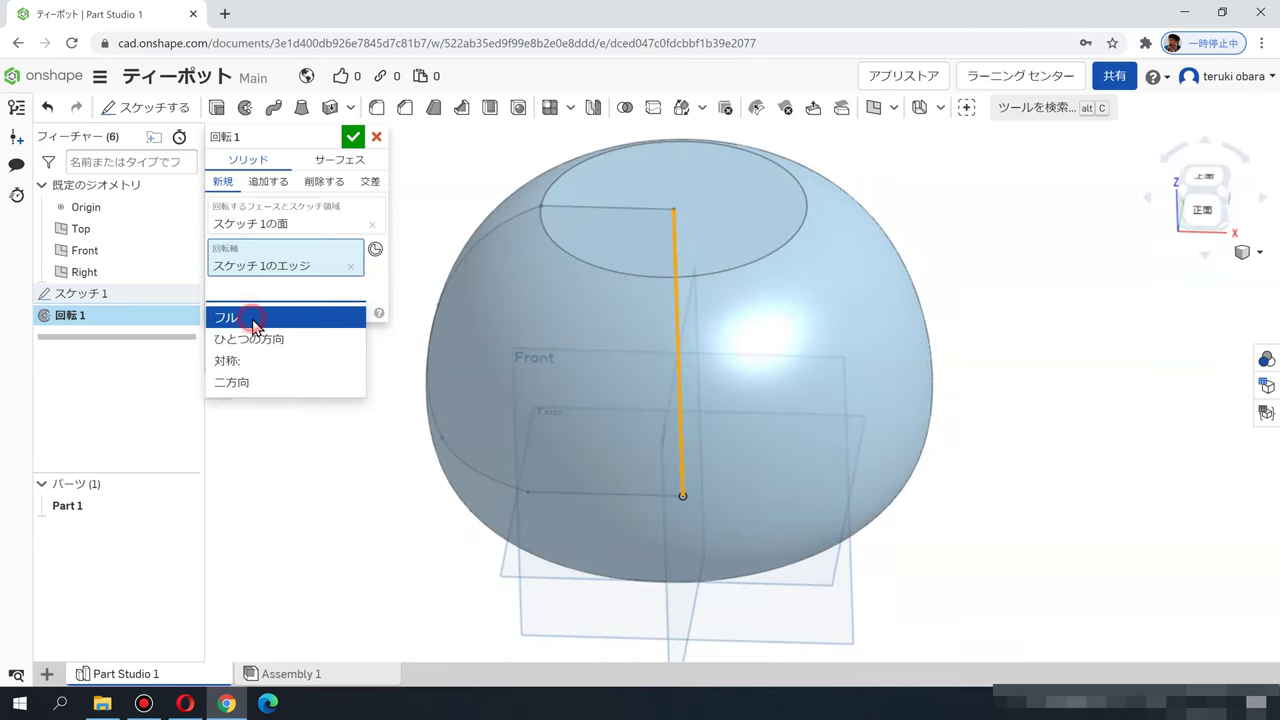
pyautogui.click(254, 320)
pyautogui.click(337, 288)
pyautogui.click(271, 318)
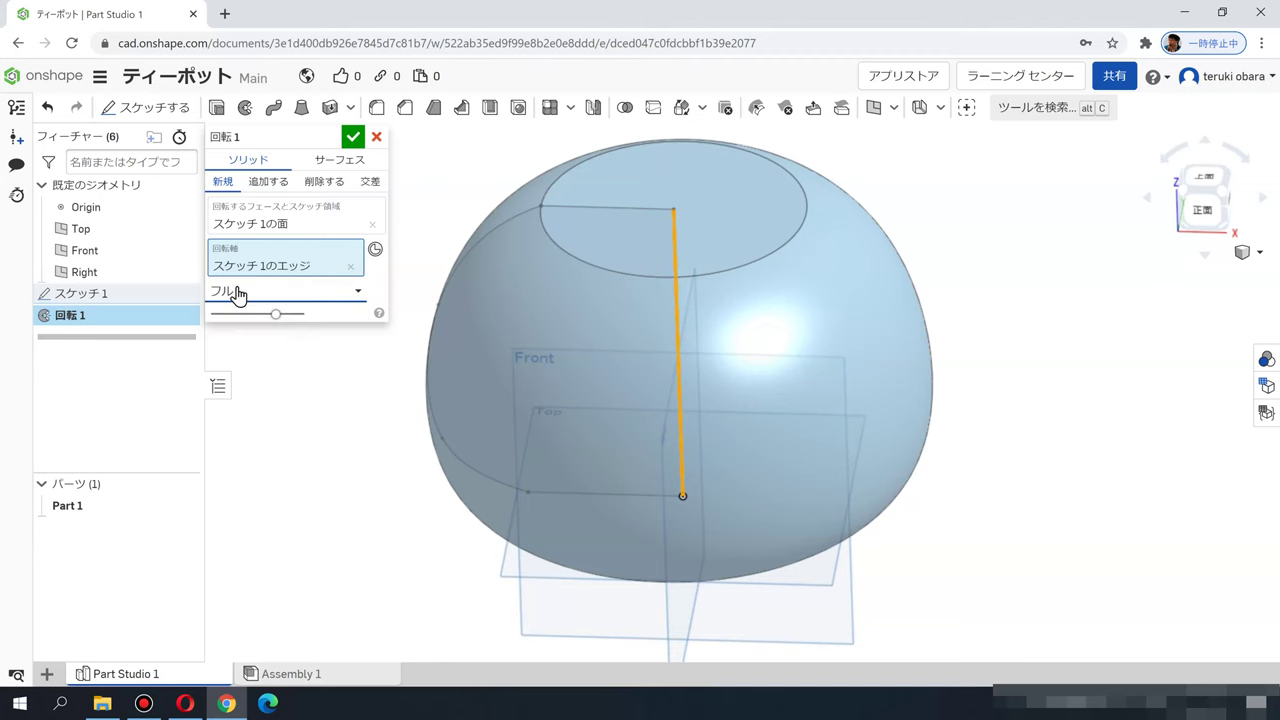
pyautogui.click(352, 137)
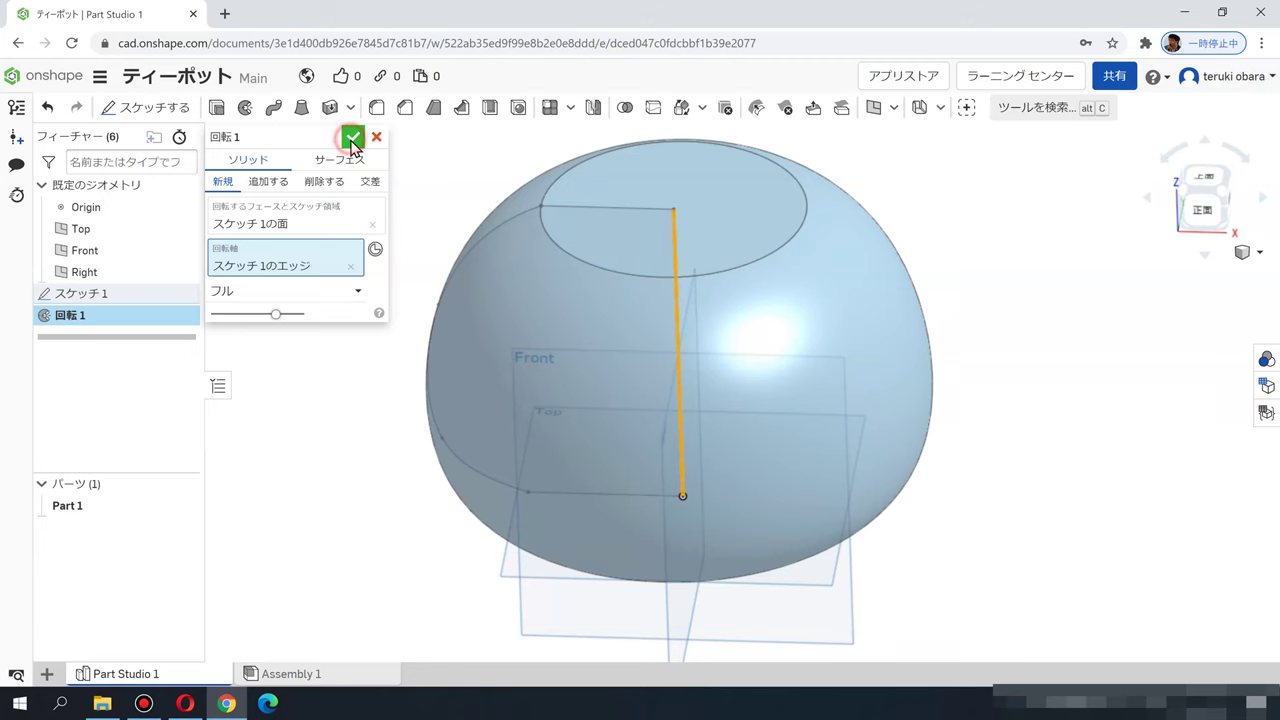
# Step: Fillet the circular edge of the body's base with a 50 mm radius
pyautogui.moveTo(354, 163)
pyautogui.mouseDown(button='right')
pyautogui.moveTo(349, 257)
pyautogui.moveTo(337, 264)
pyautogui.moveTo(331, 214)
pyautogui.moveTo(340, 280)
pyautogui.moveTo(348, 254)
pyautogui.moveTo(352, 296)
pyautogui.moveTo(380, 317)
pyautogui.moveTo(374, 280)
pyautogui.moveTo(340, 246)
pyautogui.mouseUp(button='right')
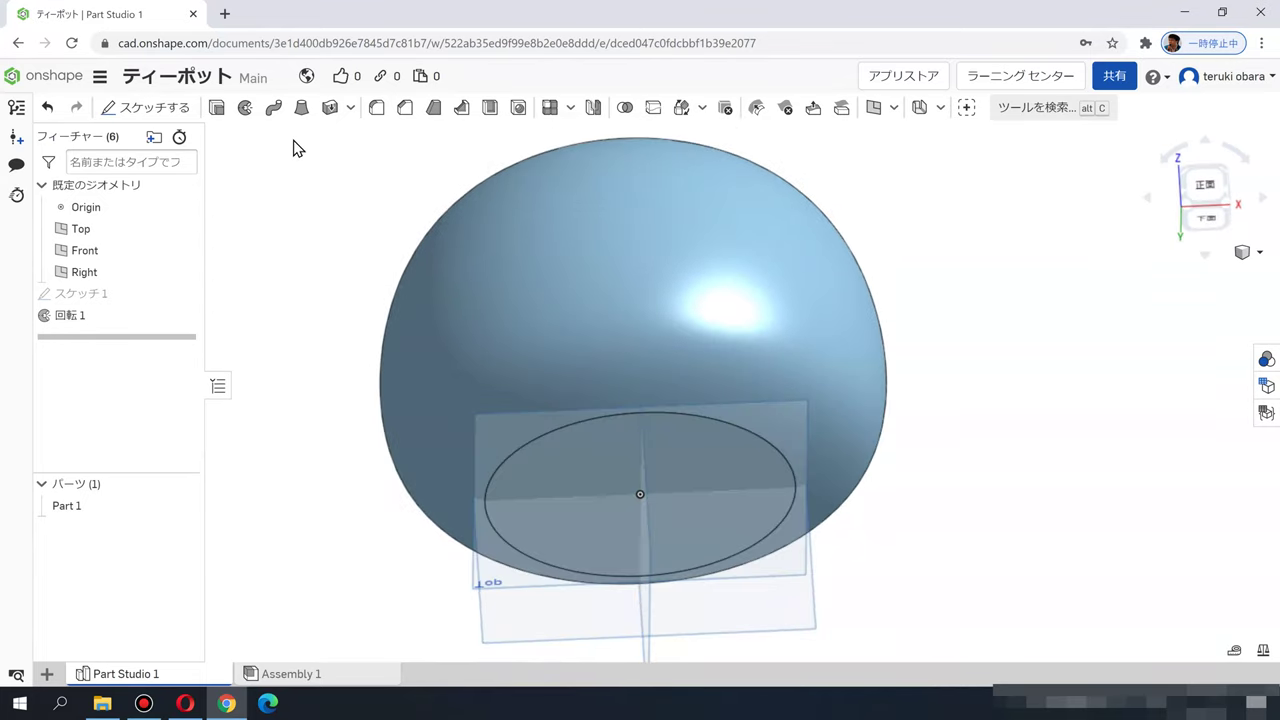
pyautogui.click(379, 107)
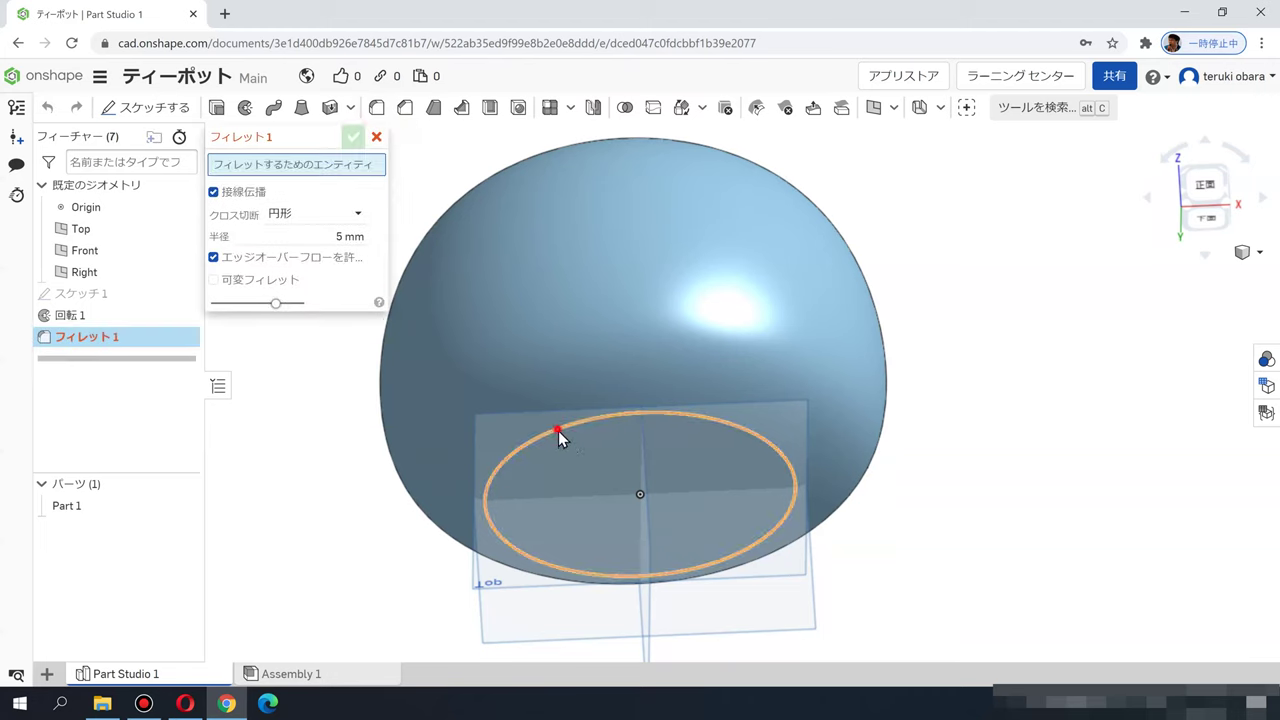
pyautogui.click(560, 434)
pyautogui.moveTo(789, 458); pyautogui.dragTo(784, 445)
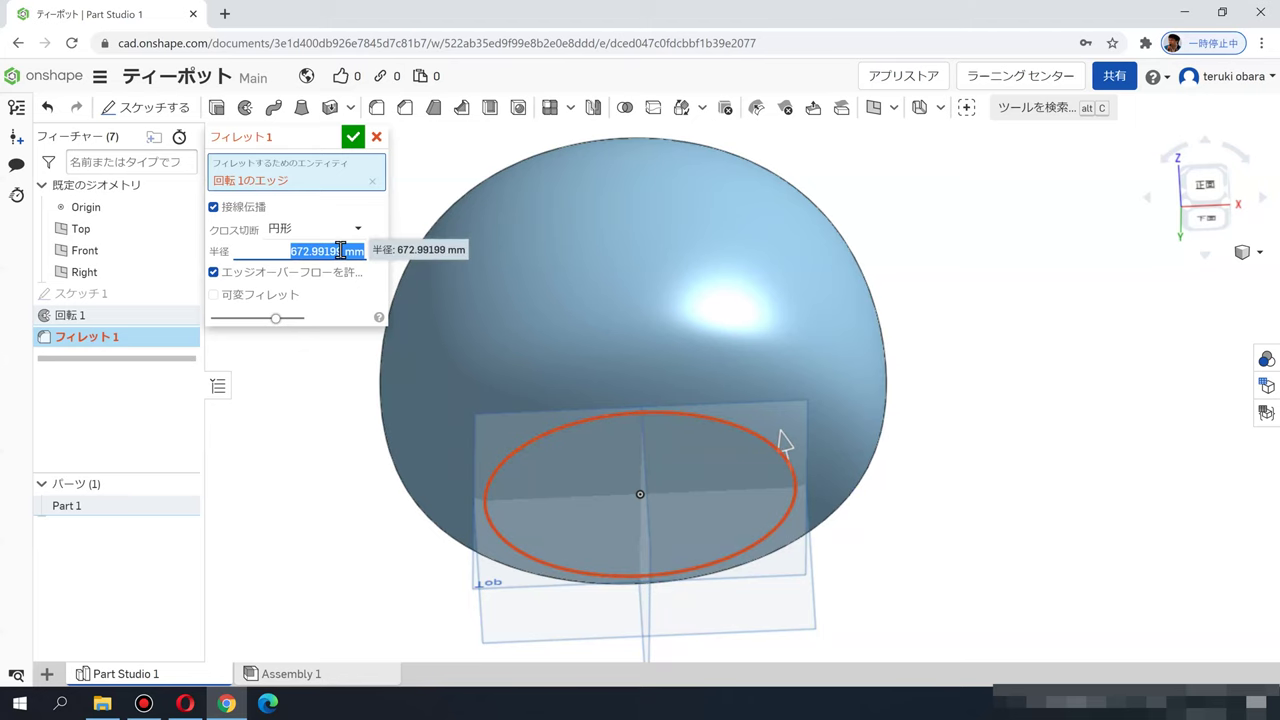
pyautogui.write('50')
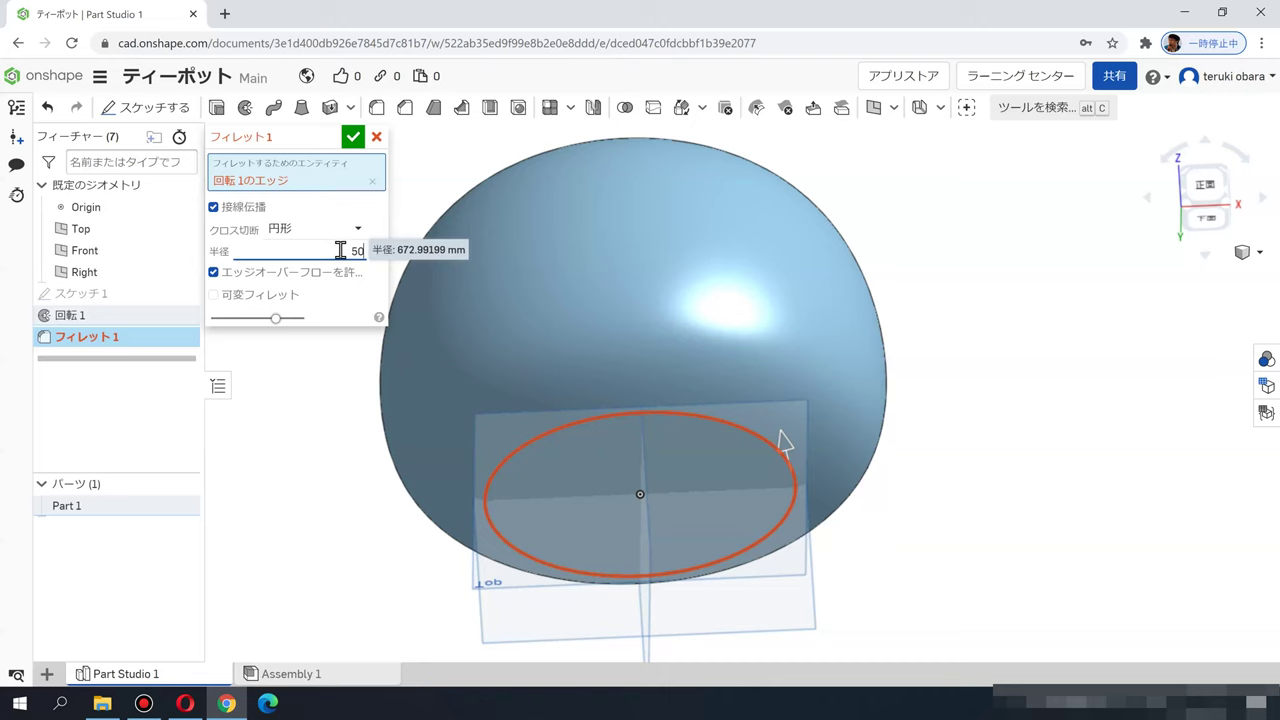
pyautogui.press('Return')
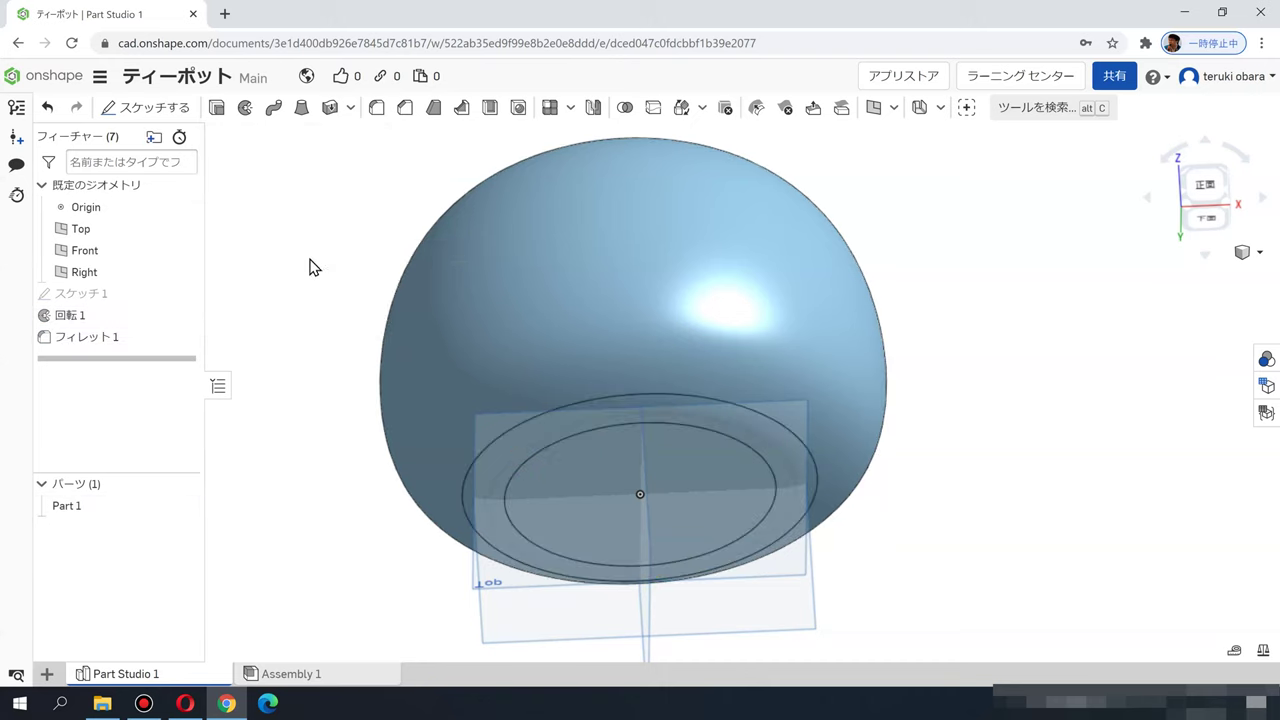
# Step: Set the view to the front and start a new sketch on the Front plane
pyautogui.moveTo(903, 515); pyautogui.dragTo(849, 591, button='right')
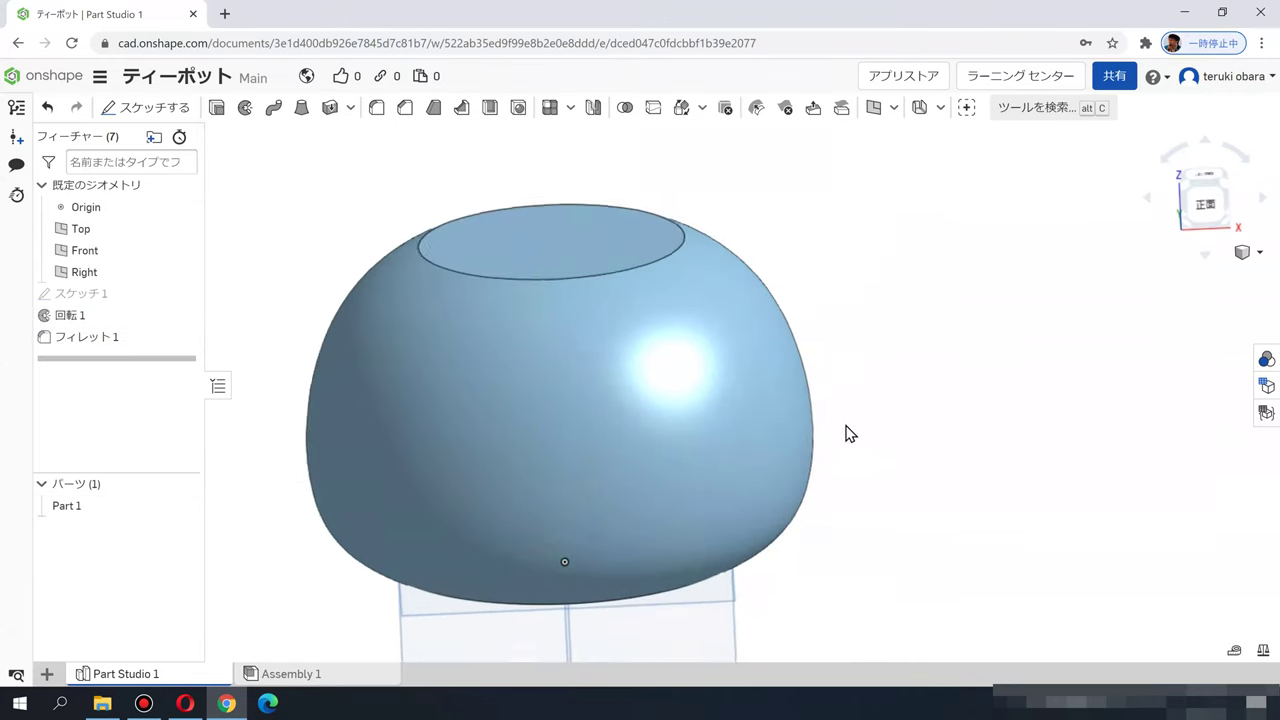
pyautogui.moveTo(915, 435); pyautogui.dragTo(917, 397, button='right')
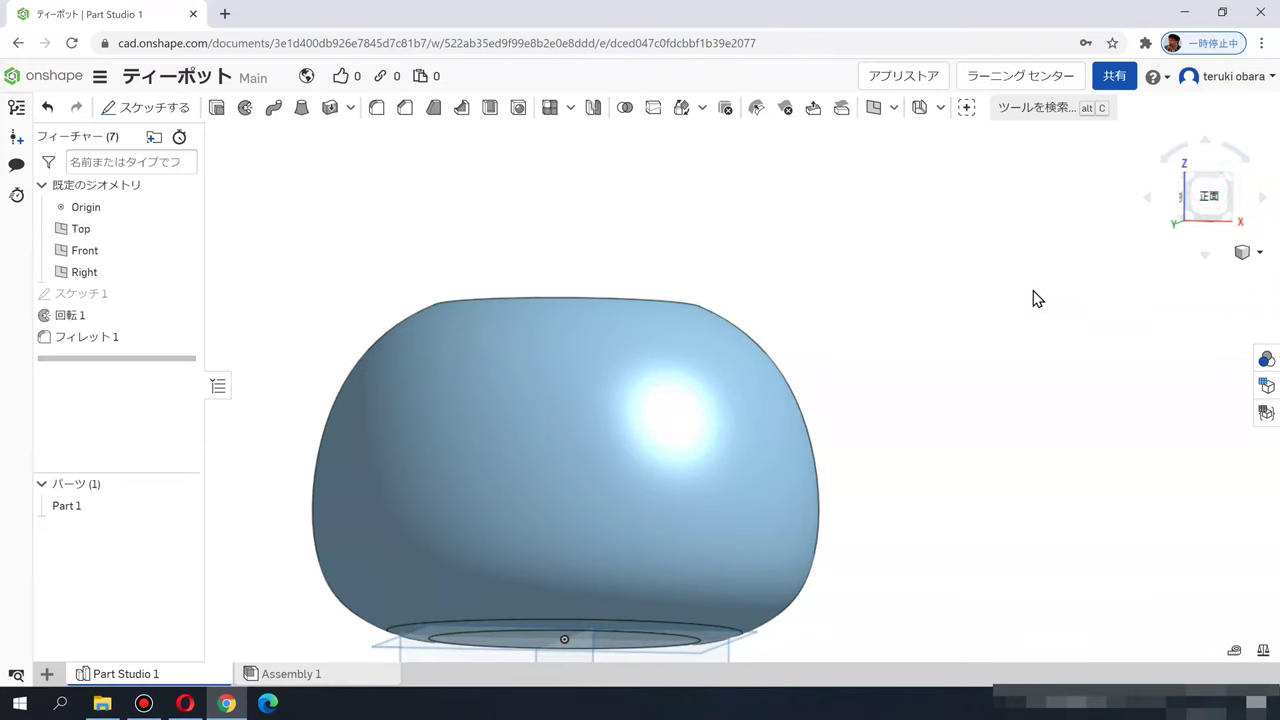
pyautogui.click(1210, 197)
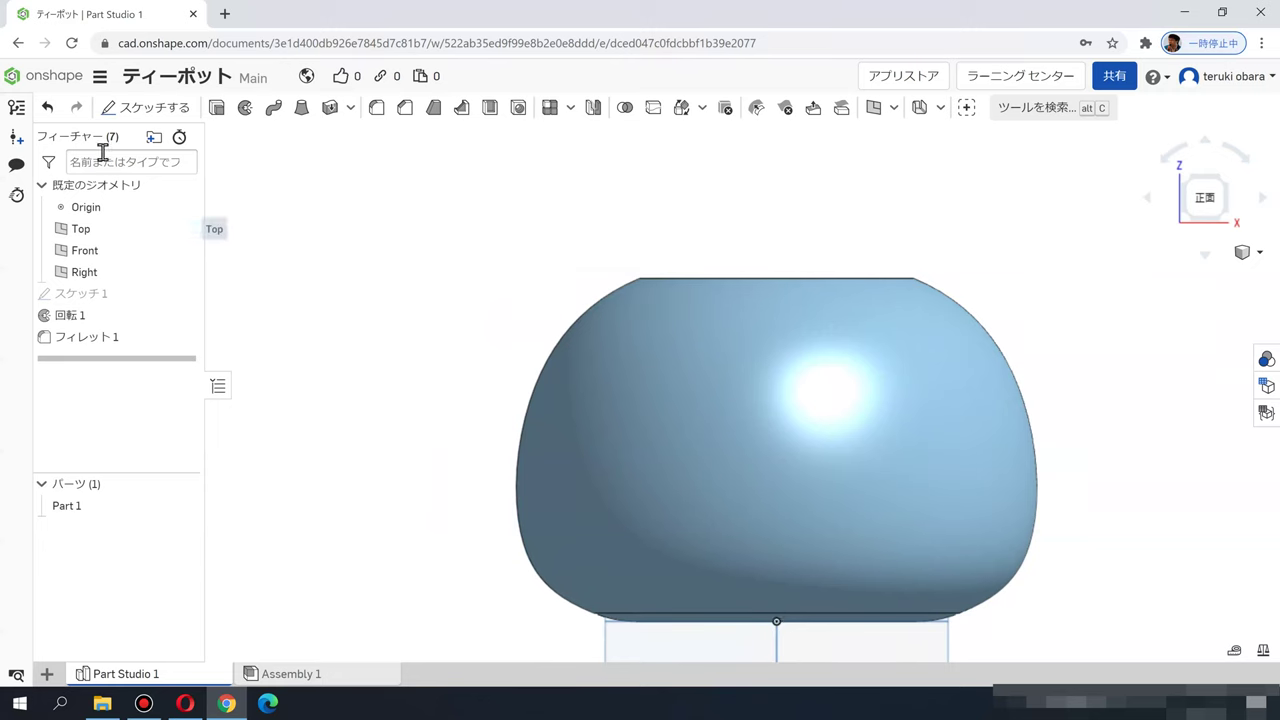
pyautogui.click(147, 108)
pyautogui.scroll(-5, 420, 318)
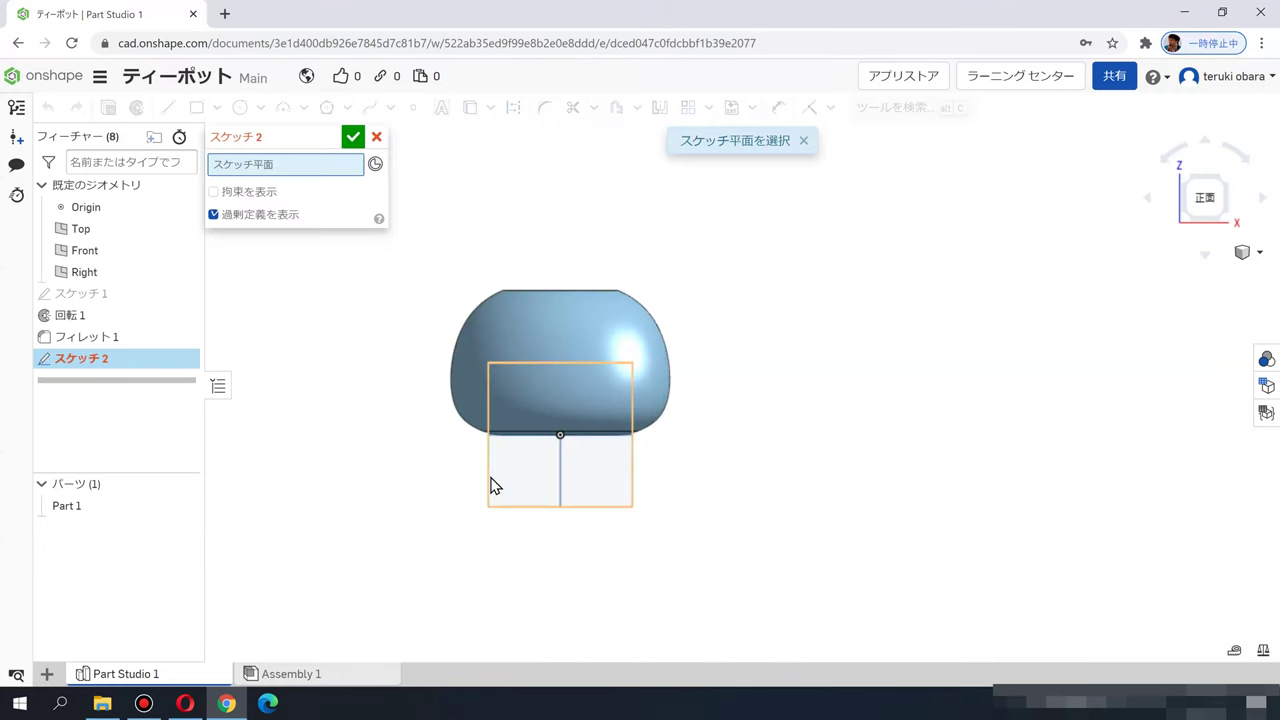
pyautogui.click(490, 482)
pyautogui.scroll(5, 522, 431)
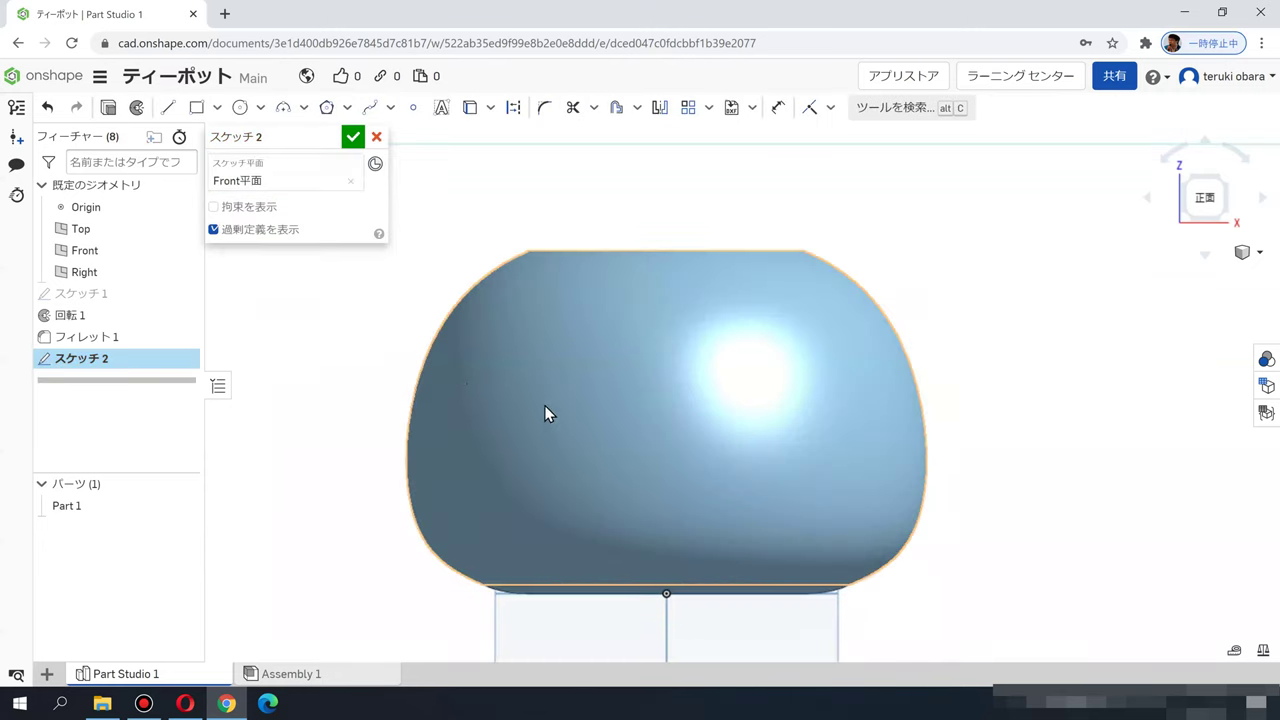
# Step: Sketch a three-point spline for the spout path, from inside the body's lower left side curving outward and up beyond the body
pyautogui.click(370, 107)
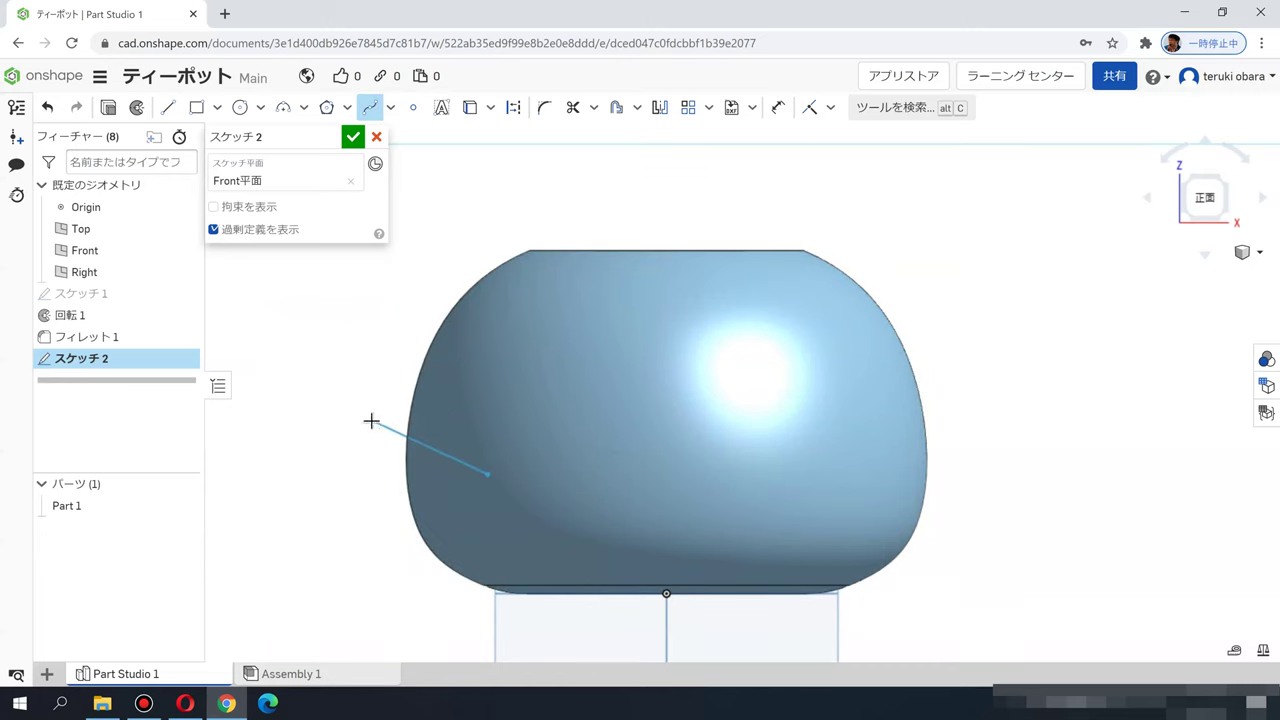
pyautogui.moveTo(371, 421); pyautogui.dragTo(473, 443, button='middle')
pyautogui.click(463, 431)
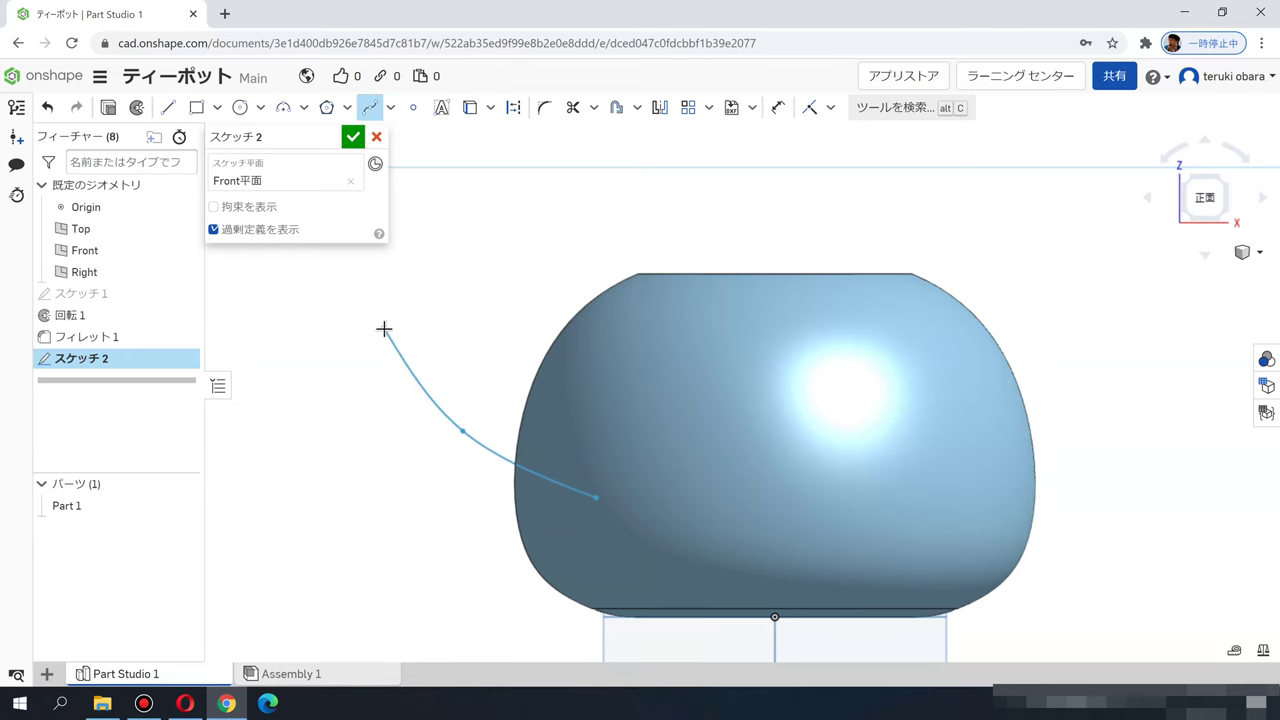
pyautogui.click(384, 328)
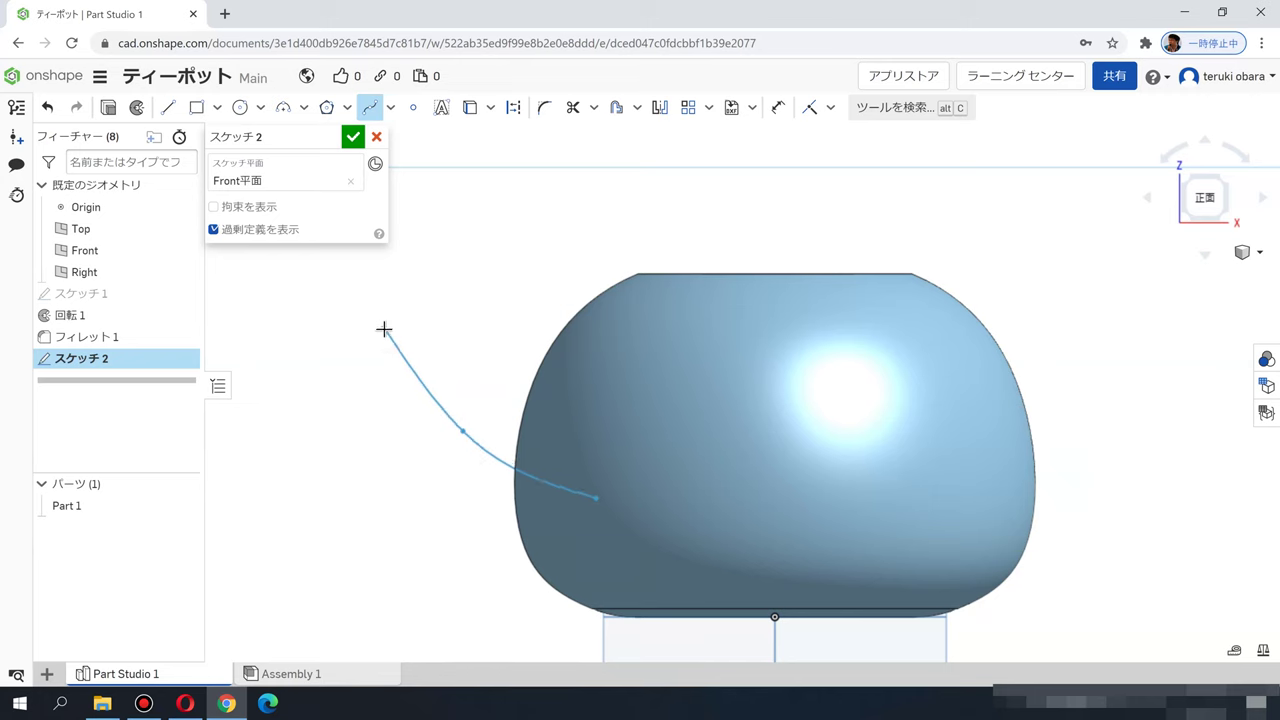
pyautogui.press('Escape')
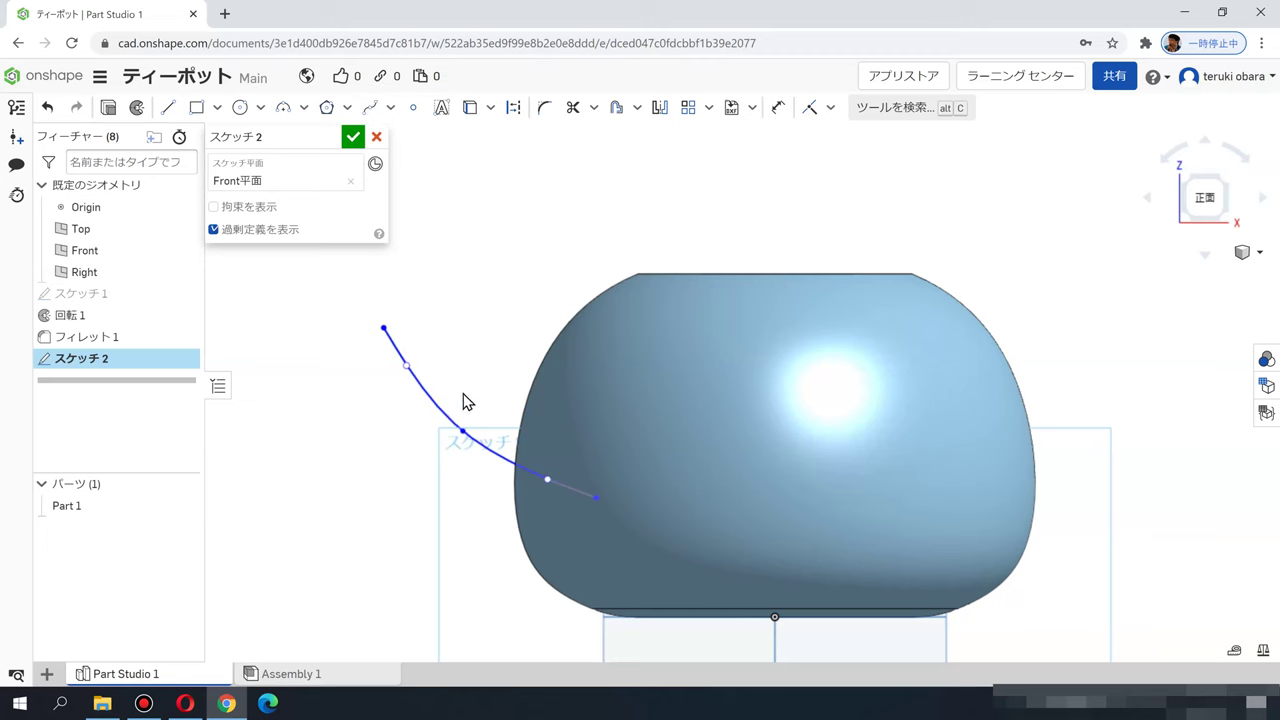
# Step: Reshape the spout spline by lowering its inner end handle and moving its upper endpoint outward
pyautogui.moveTo(461, 443); pyautogui.dragTo(545, 493)
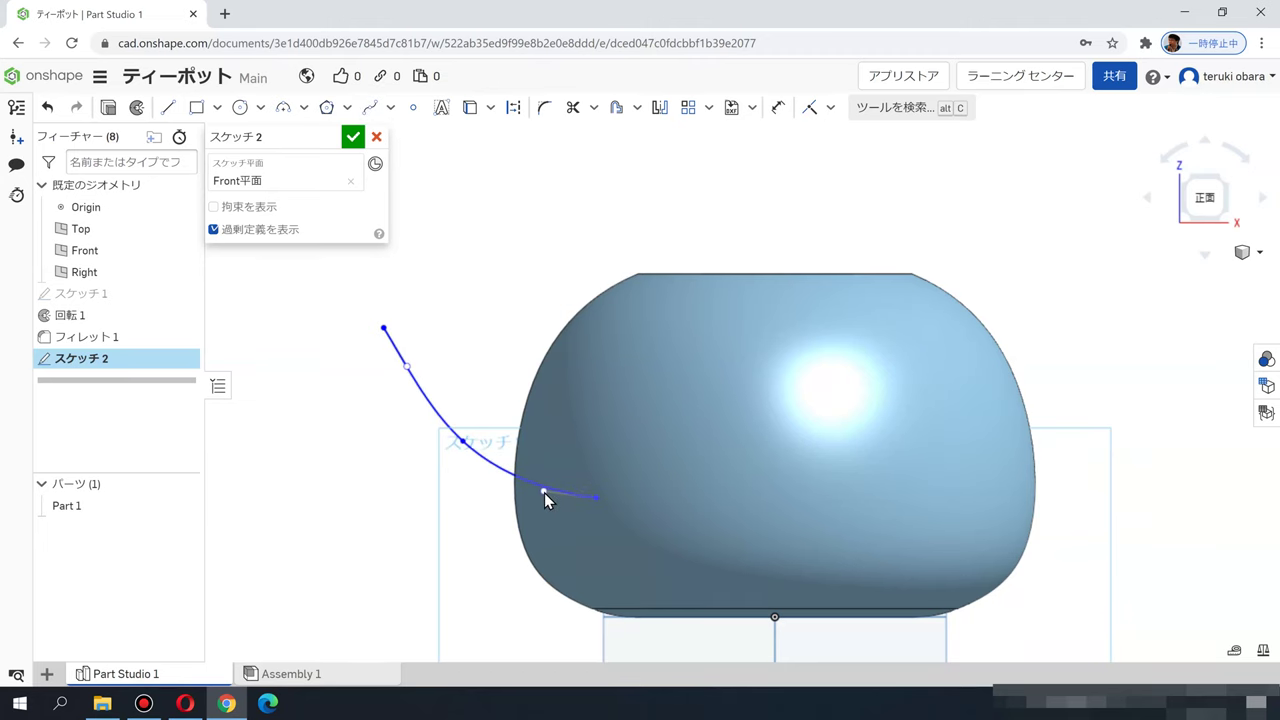
pyautogui.click(385, 327)
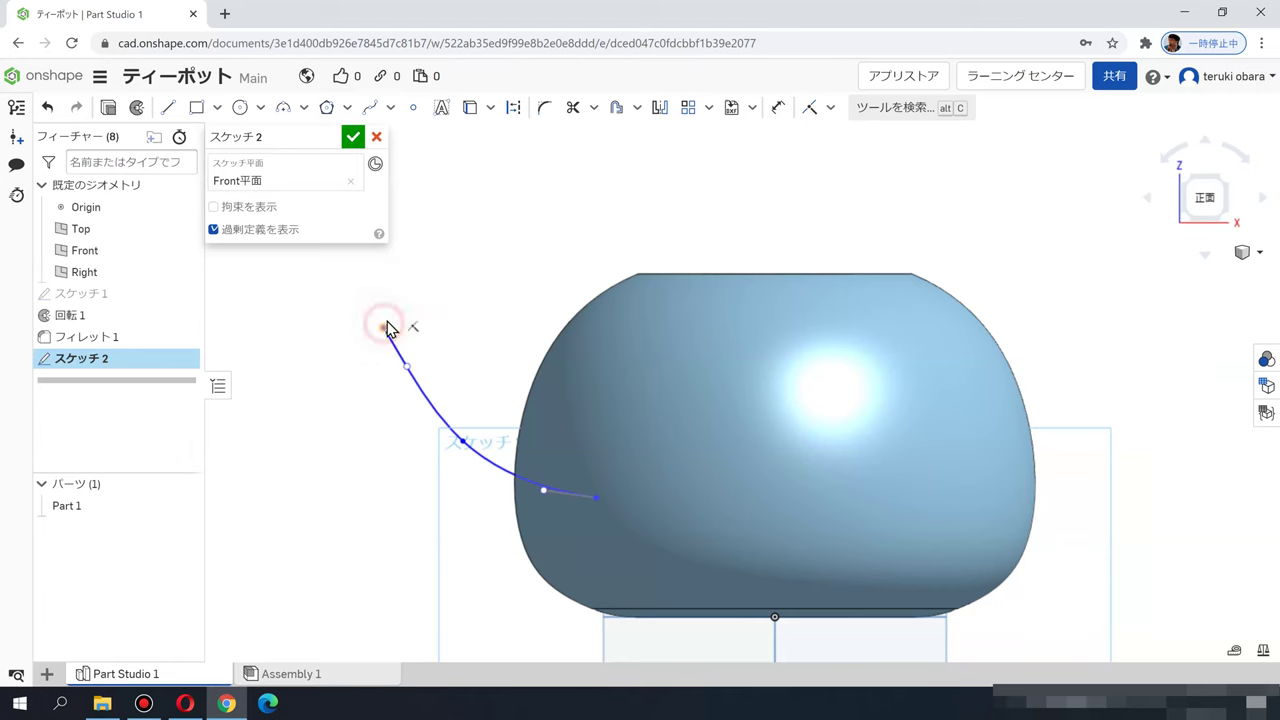
pyautogui.moveTo(398, 318); pyautogui.dragTo(364, 314)
pyautogui.moveTo(392, 358)
pyautogui.mouseDown()
pyautogui.moveTo(372, 371)
pyautogui.moveTo(389, 361)
pyautogui.mouseUp()
pyautogui.click(352, 401)
pyautogui.scroll(-5, 345, 402)
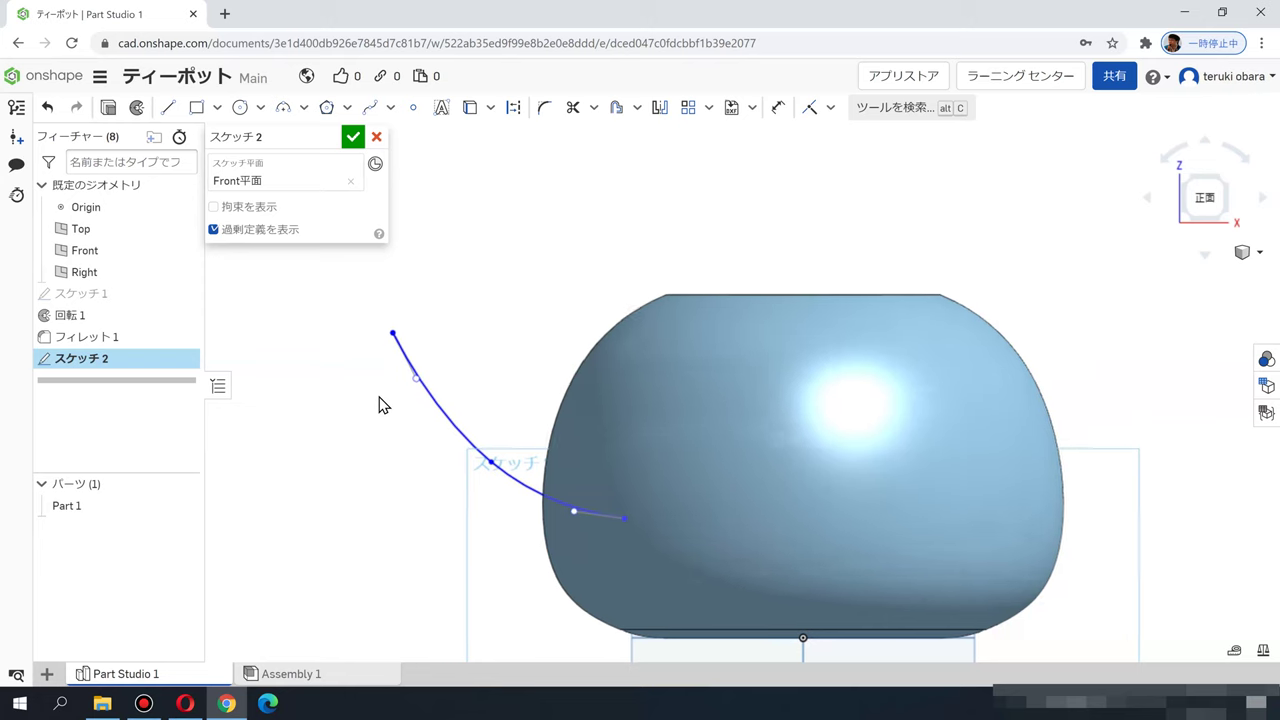
# Step: Move the spline's upper endpoint slightly toward the body and its inner endpoint deeper inside it, and finish the sketch
pyautogui.scroll(5, 386, 398)
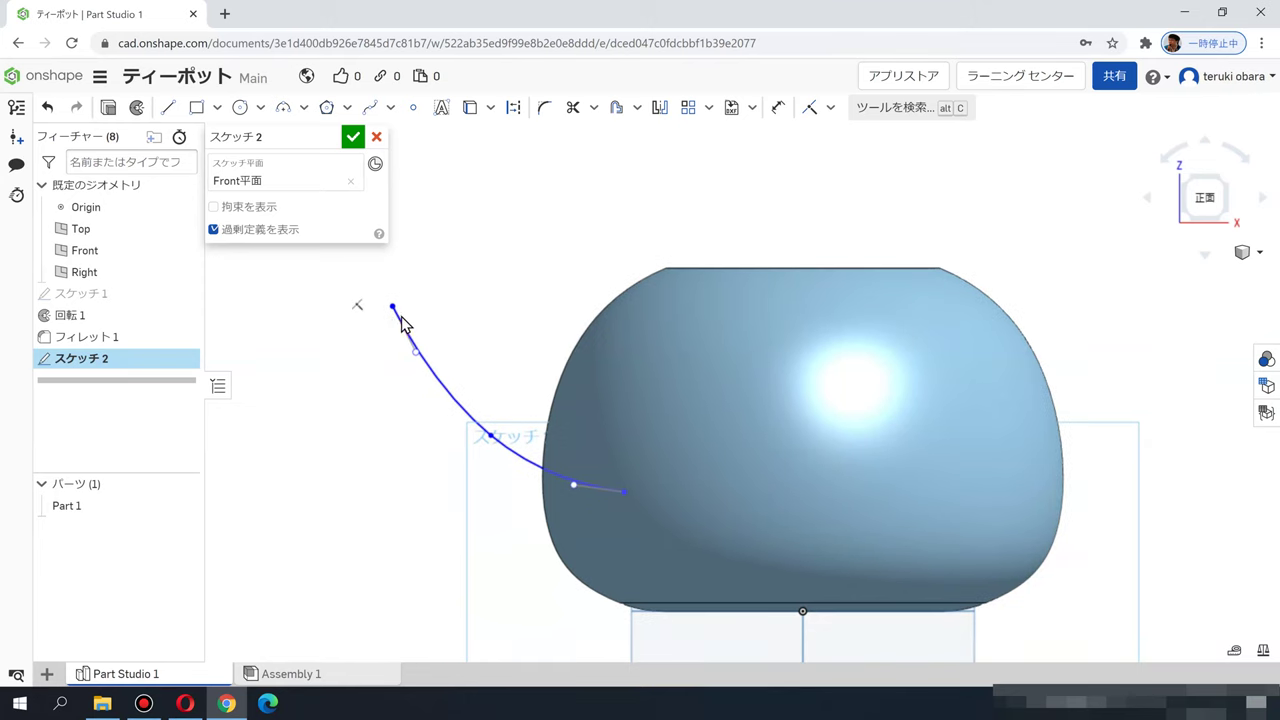
pyautogui.moveTo(396, 310)
pyautogui.mouseDown()
pyautogui.moveTo(416, 346)
pyautogui.moveTo(408, 324)
pyautogui.mouseUp()
pyautogui.click(352, 416)
pyautogui.moveTo(630, 493); pyautogui.dragTo(640, 497)
pyautogui.click(325, 493)
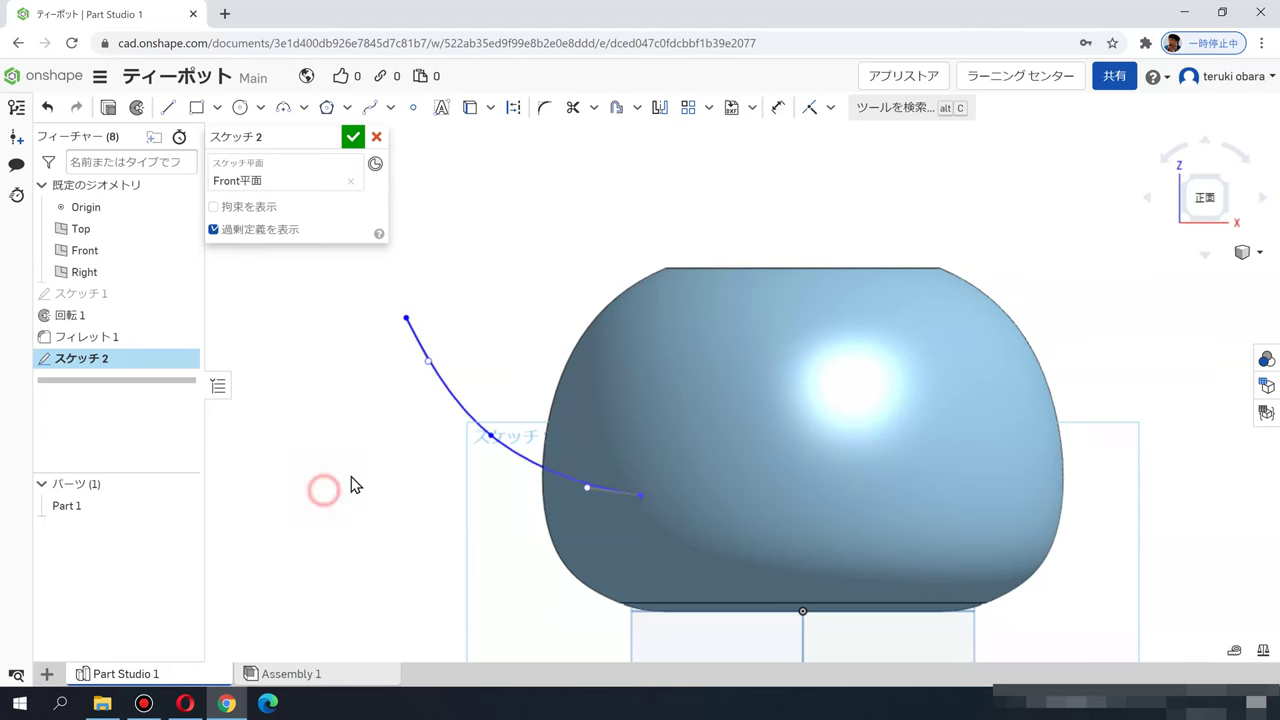
pyautogui.click(353, 137)
pyautogui.click(400, 266)
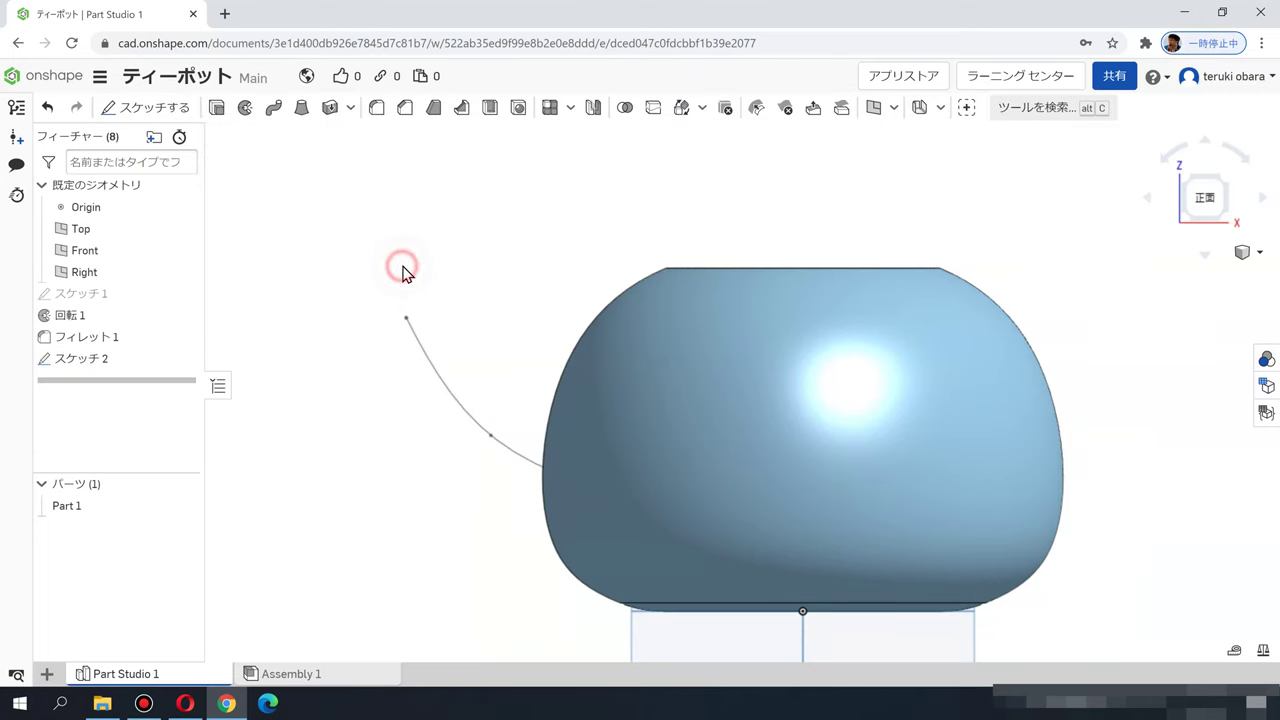
# Step: Create a Curve Point plane from the spout spline and its upper endpoint
pyautogui.hotkey('shift', '7')
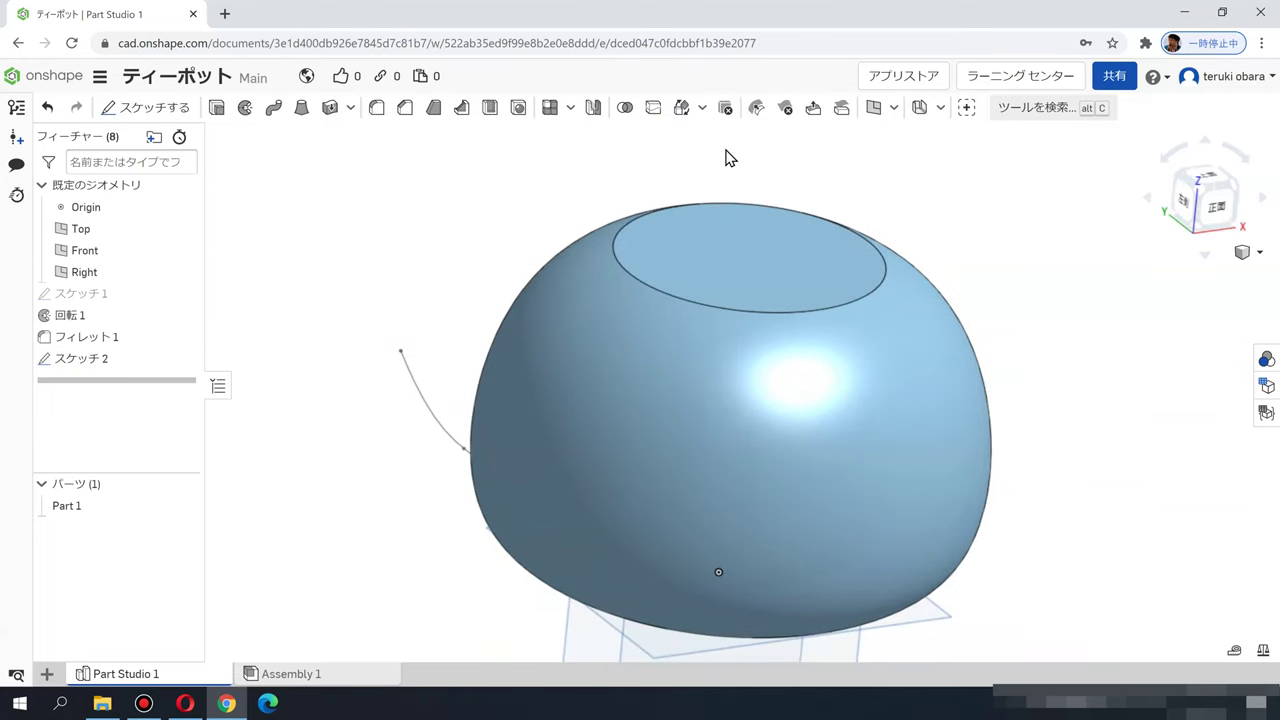
pyautogui.click(882, 113)
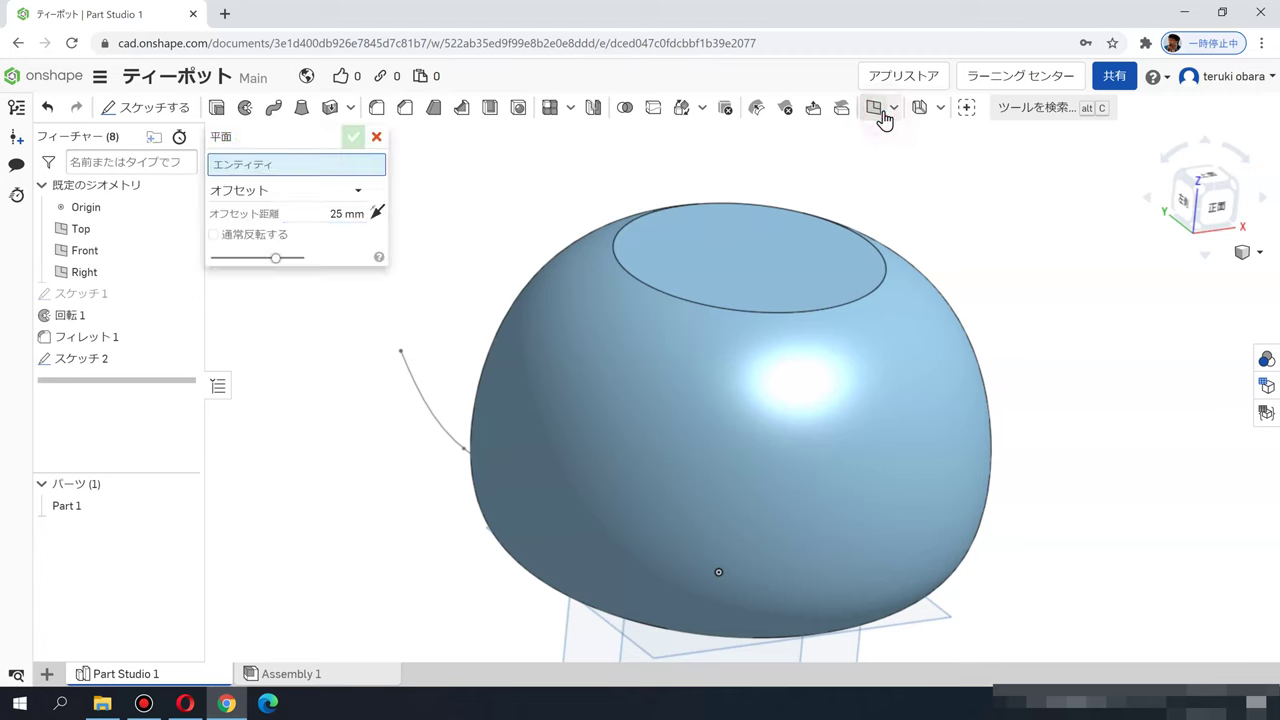
pyautogui.click(245, 190)
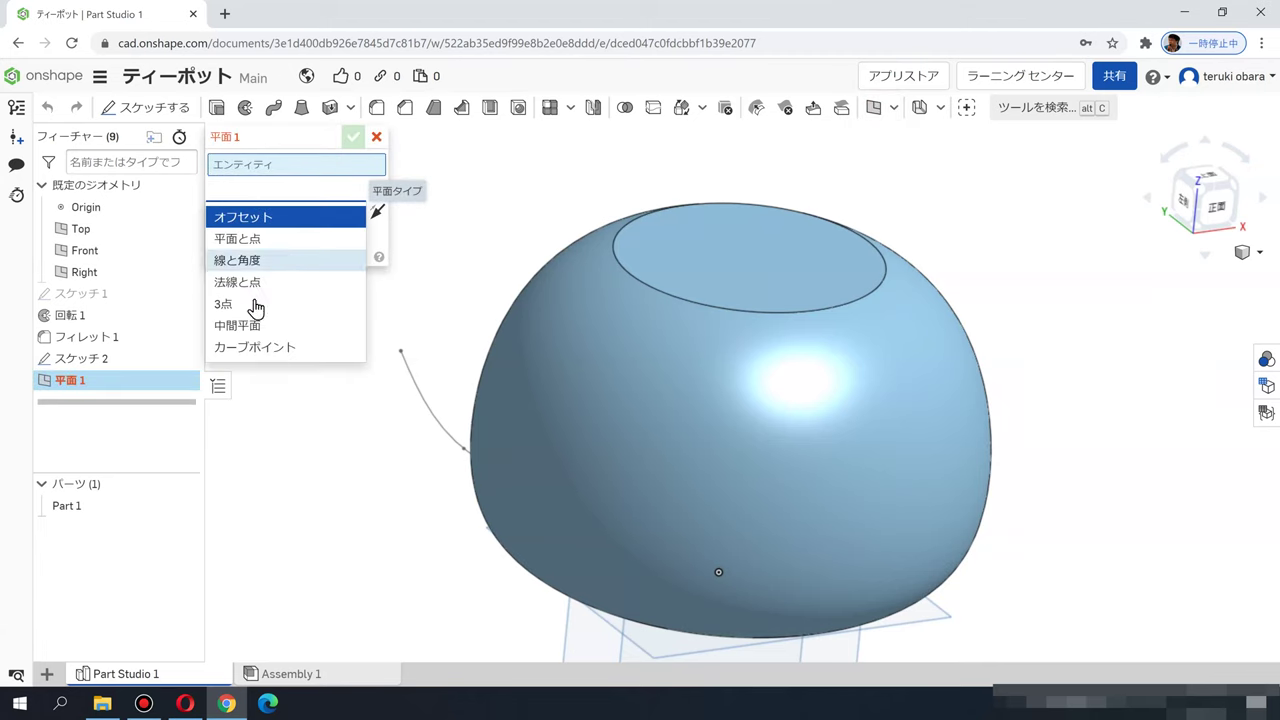
pyautogui.click(248, 347)
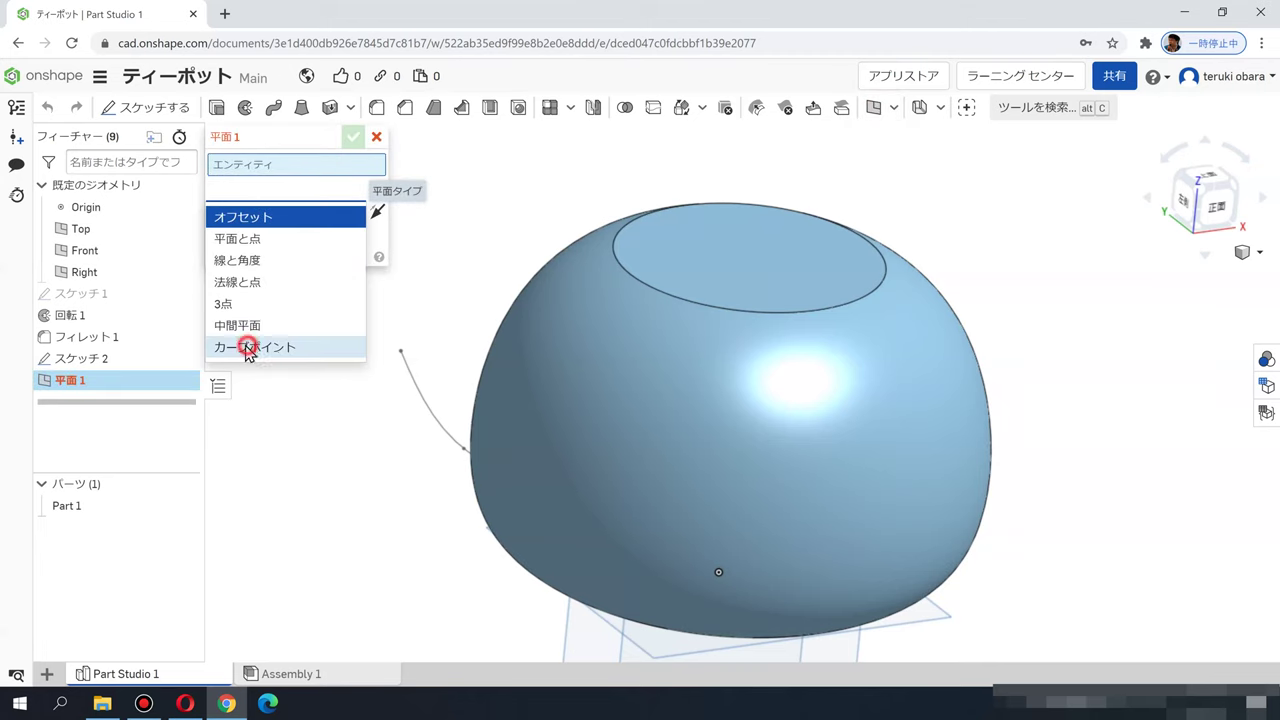
pyautogui.click(424, 416)
pyautogui.click(400, 352)
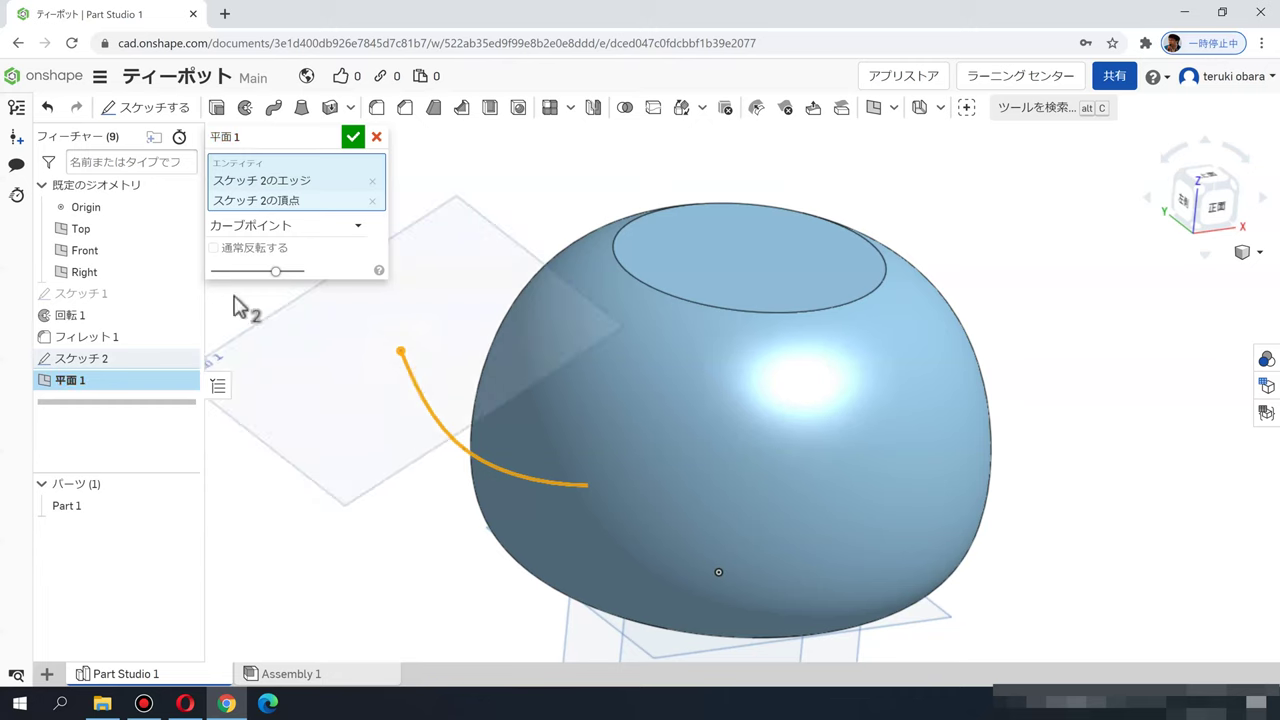
pyautogui.click(352, 137)
pyautogui.click(444, 275)
# Step: Try a new sketch on the tilted plane, discarding it and undoing the plane's creation
pyautogui.click(140, 107)
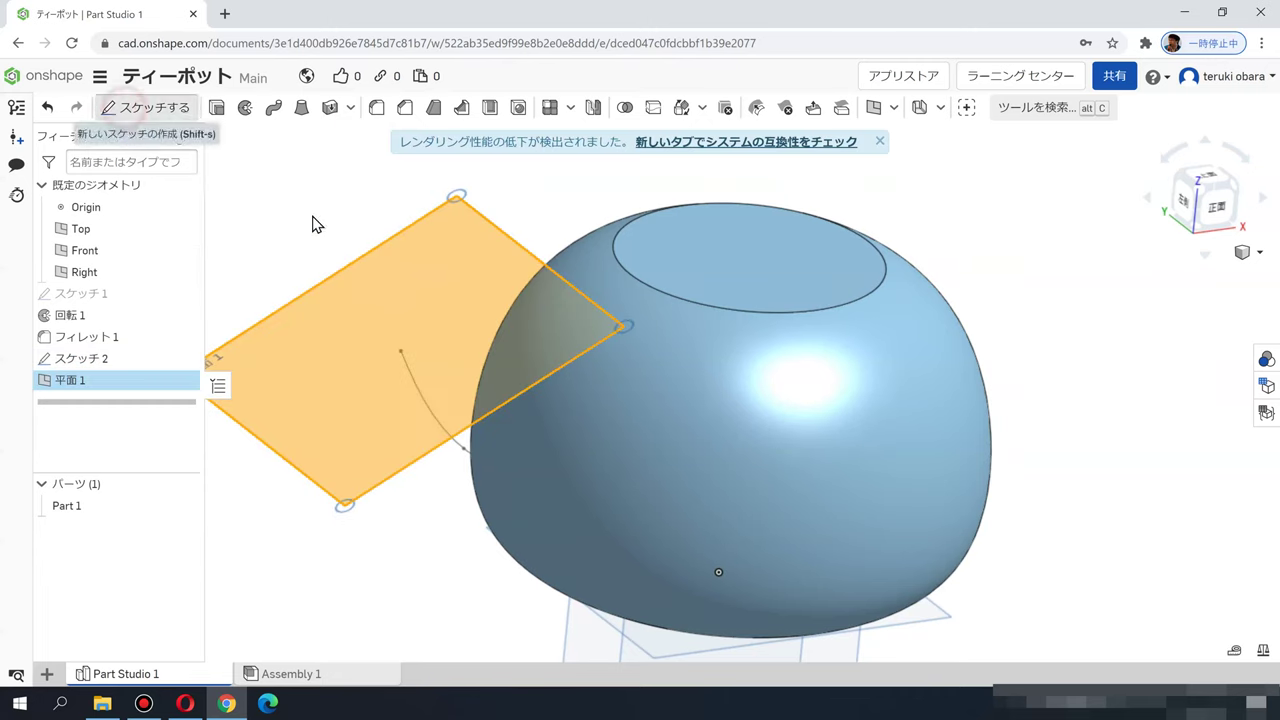
pyautogui.hotkey('shift', '1')
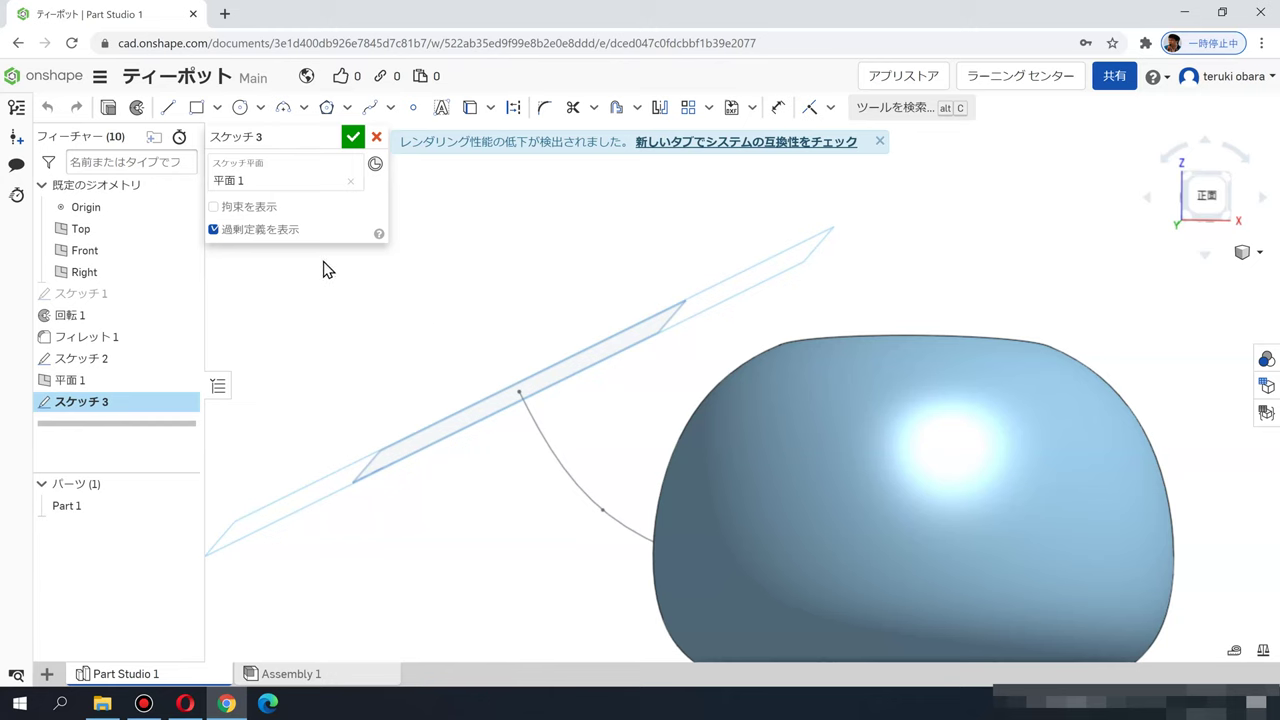
pyautogui.click(377, 138)
pyautogui.press('Down')
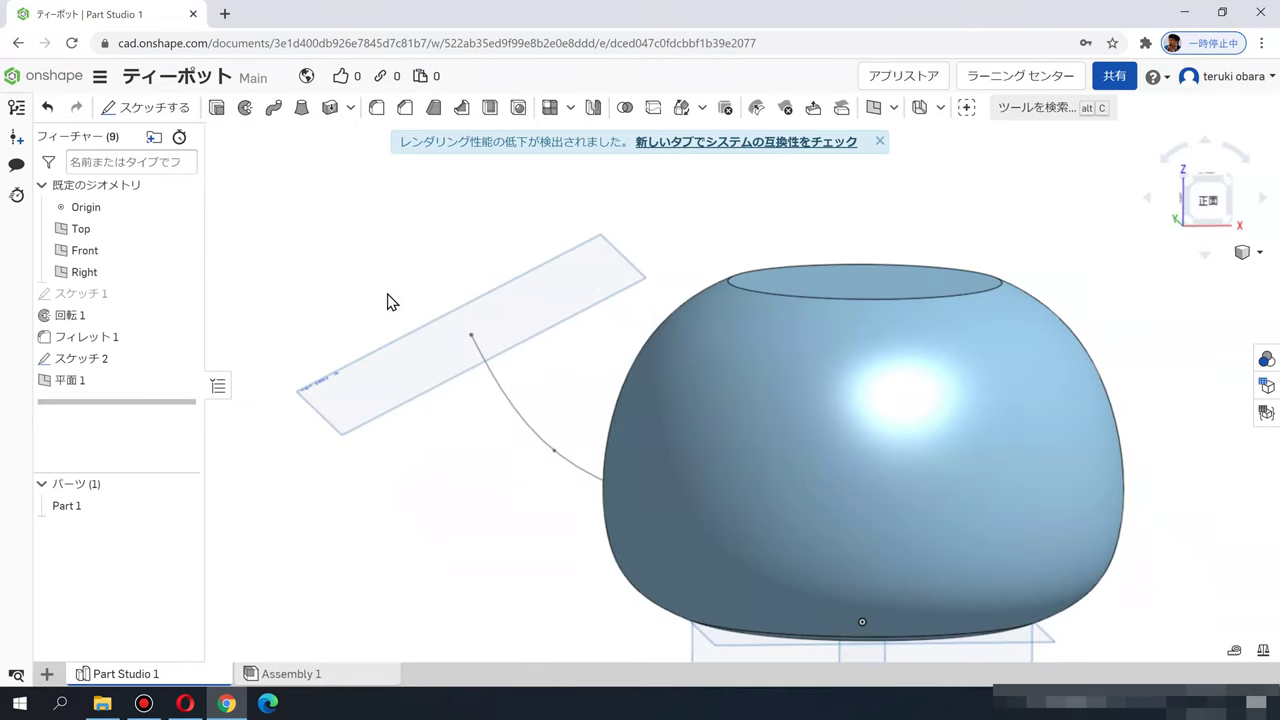
pyautogui.click(47, 107)
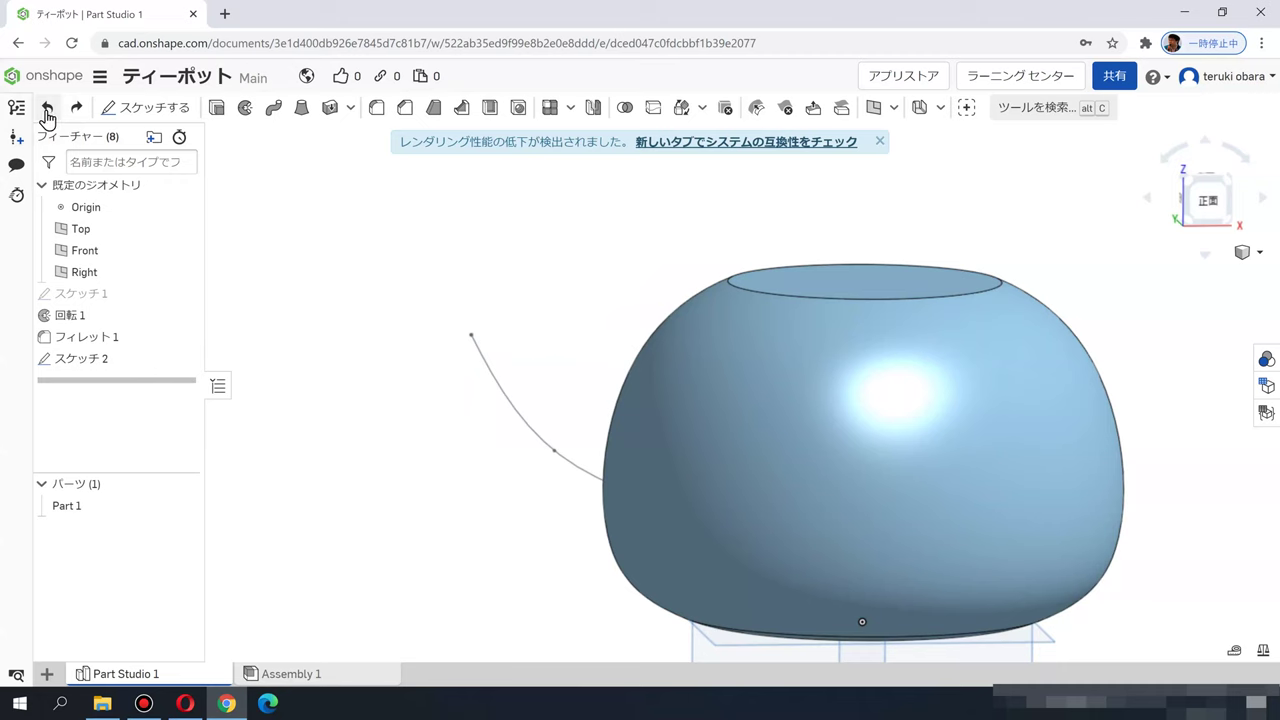
# Step: Create a plane parallel to the Top plane through the spline's upper endpoint and start a sketch on it
pyautogui.click(873, 107)
pyautogui.click(262, 190)
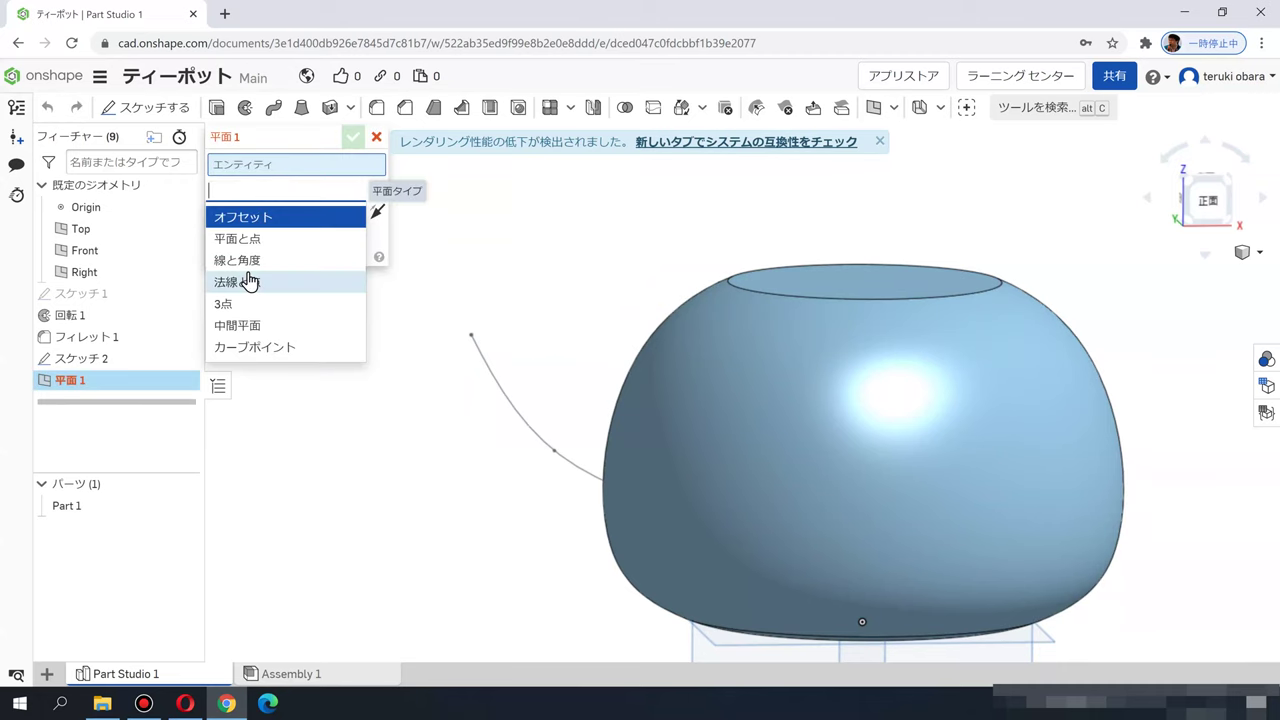
pyautogui.click(250, 238)
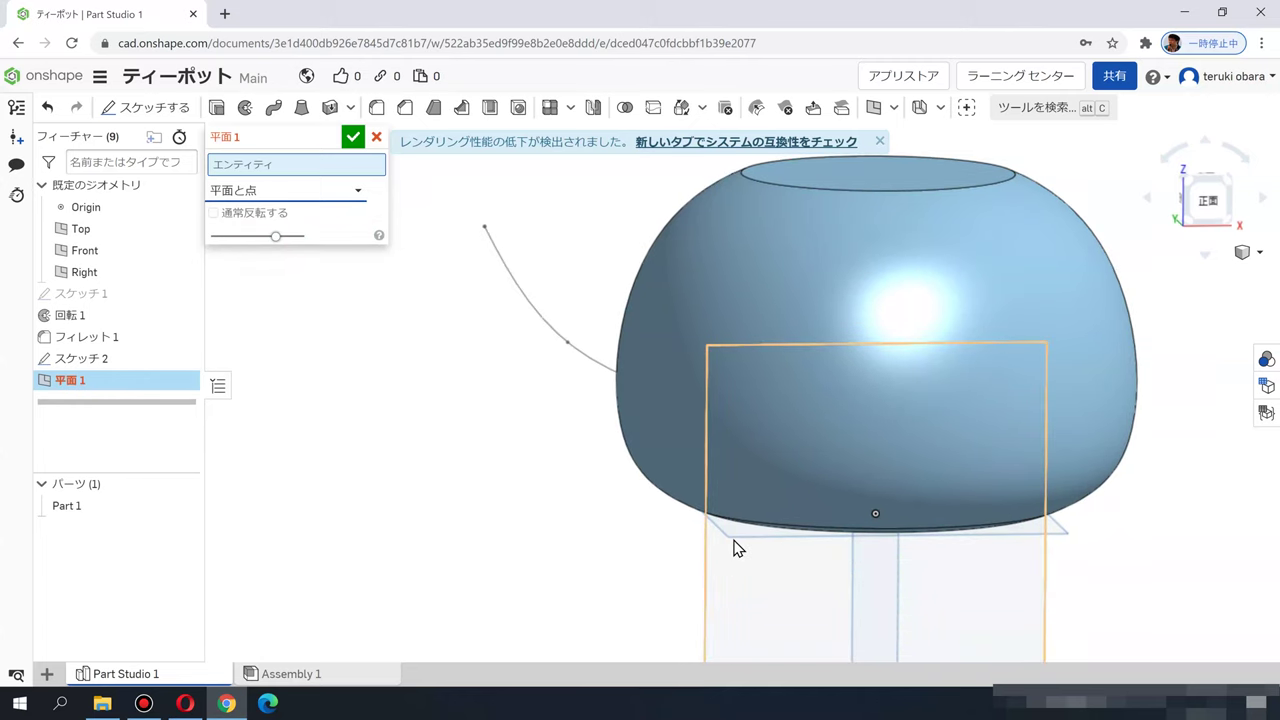
pyautogui.click(735, 543)
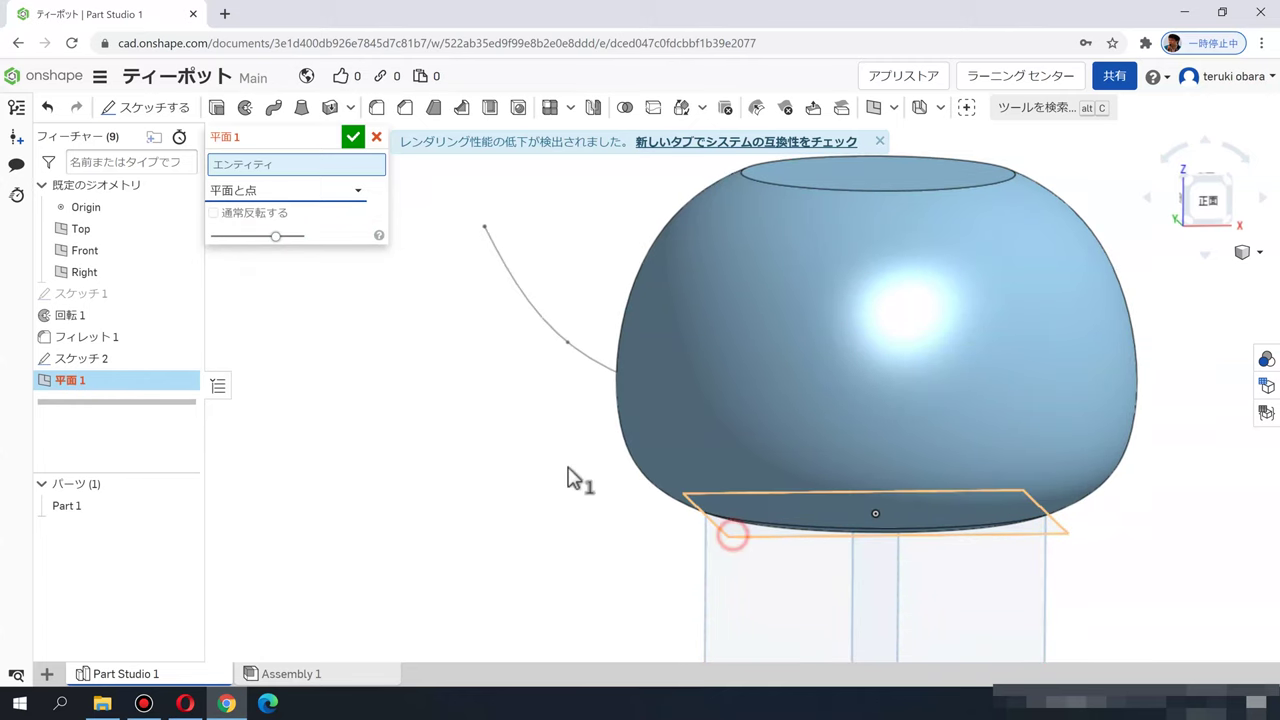
pyautogui.click(486, 227)
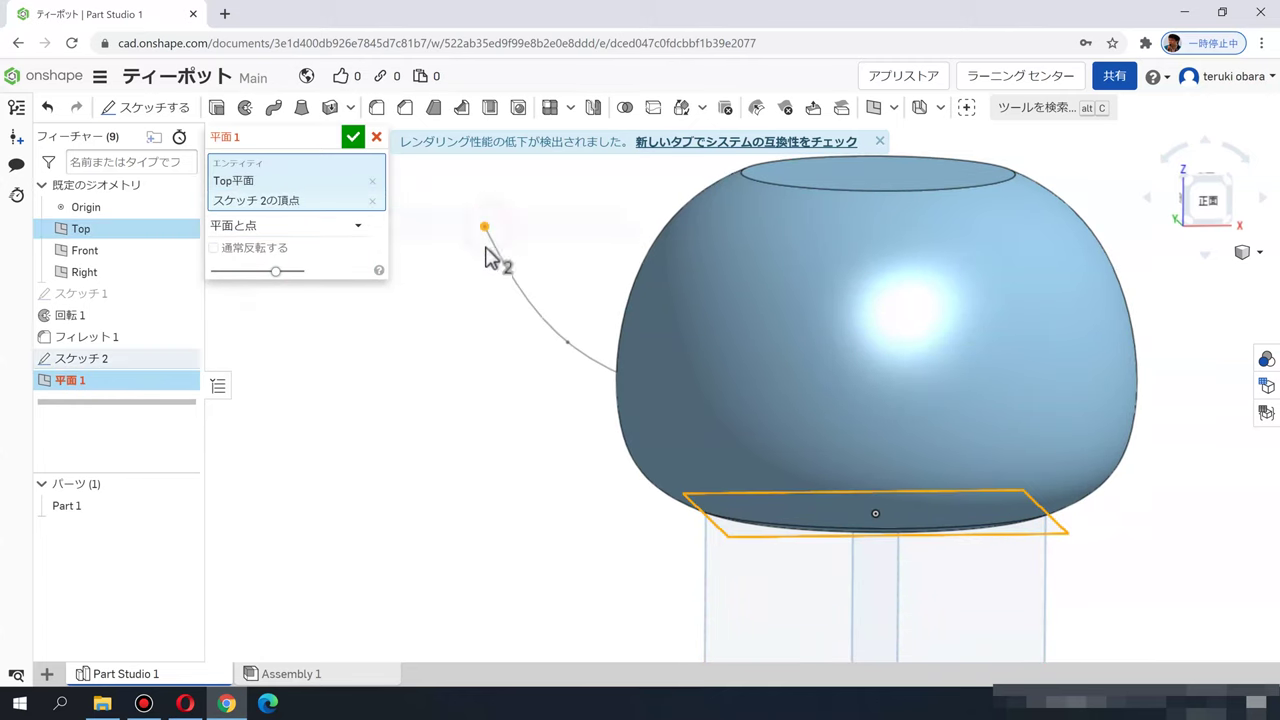
pyautogui.click(353, 138)
pyautogui.moveTo(433, 231); pyautogui.dragTo(329, 300, button='right')
pyautogui.click(440, 250)
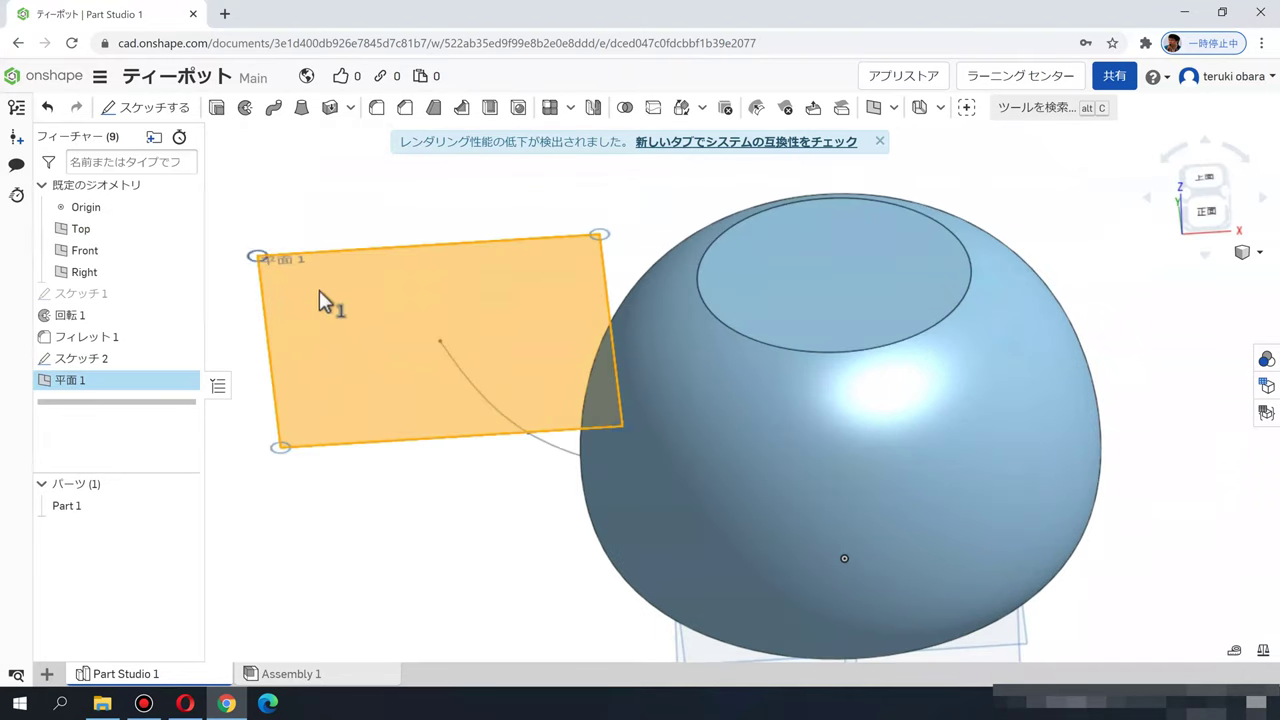
pyautogui.click(147, 107)
# Step: Sketch a circle centred on the spline's upper endpoint and dimension its diameter to 25 mm
pyautogui.click(240, 107)
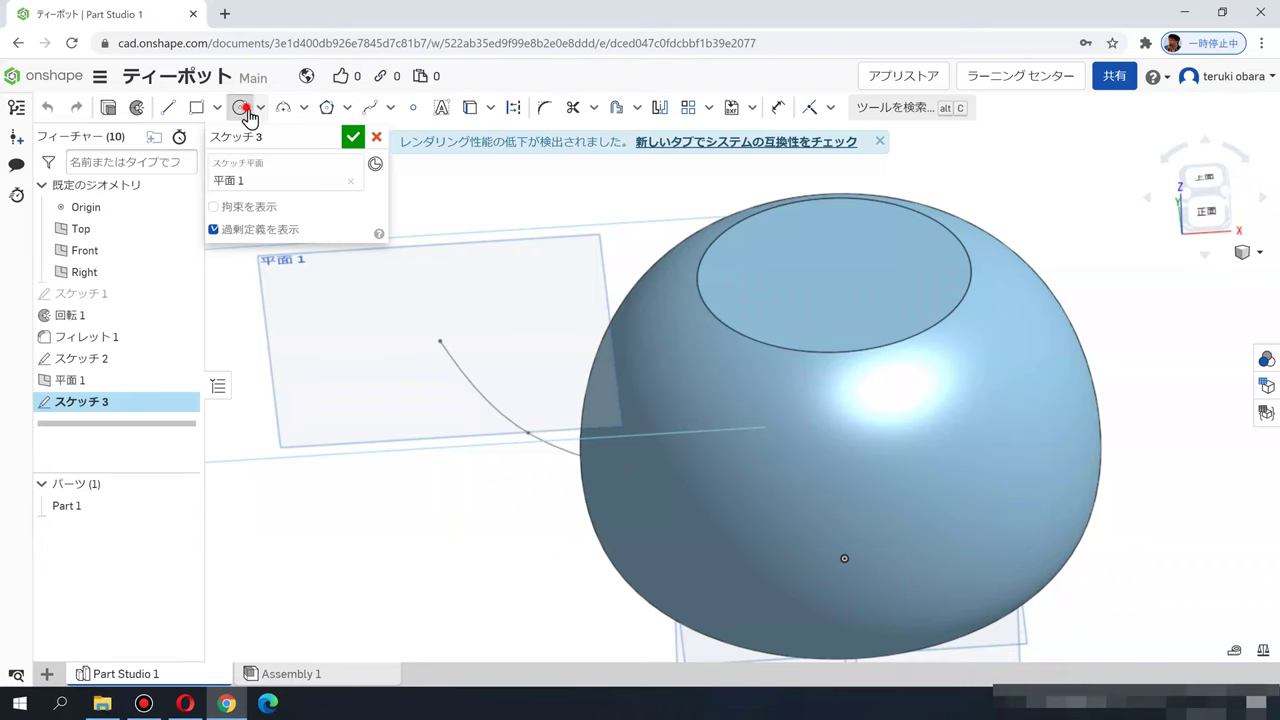
pyautogui.click(441, 341)
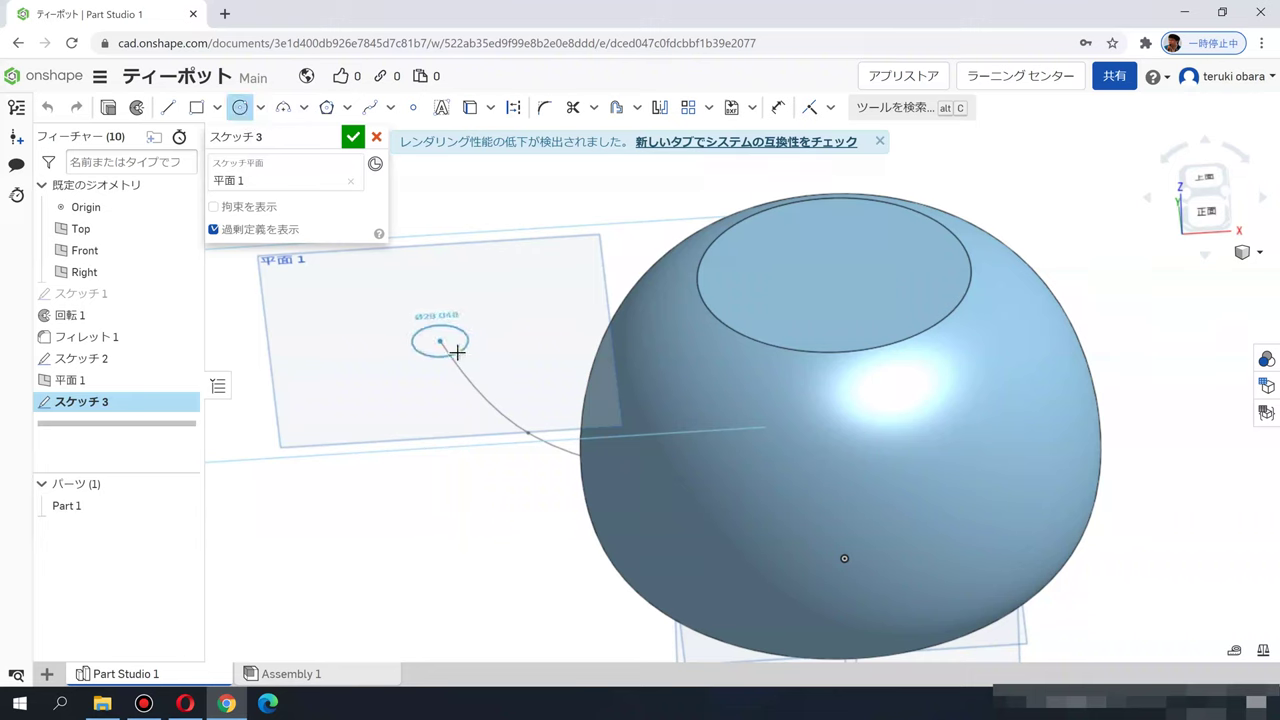
pyautogui.click(457, 352)
pyautogui.click(778, 107)
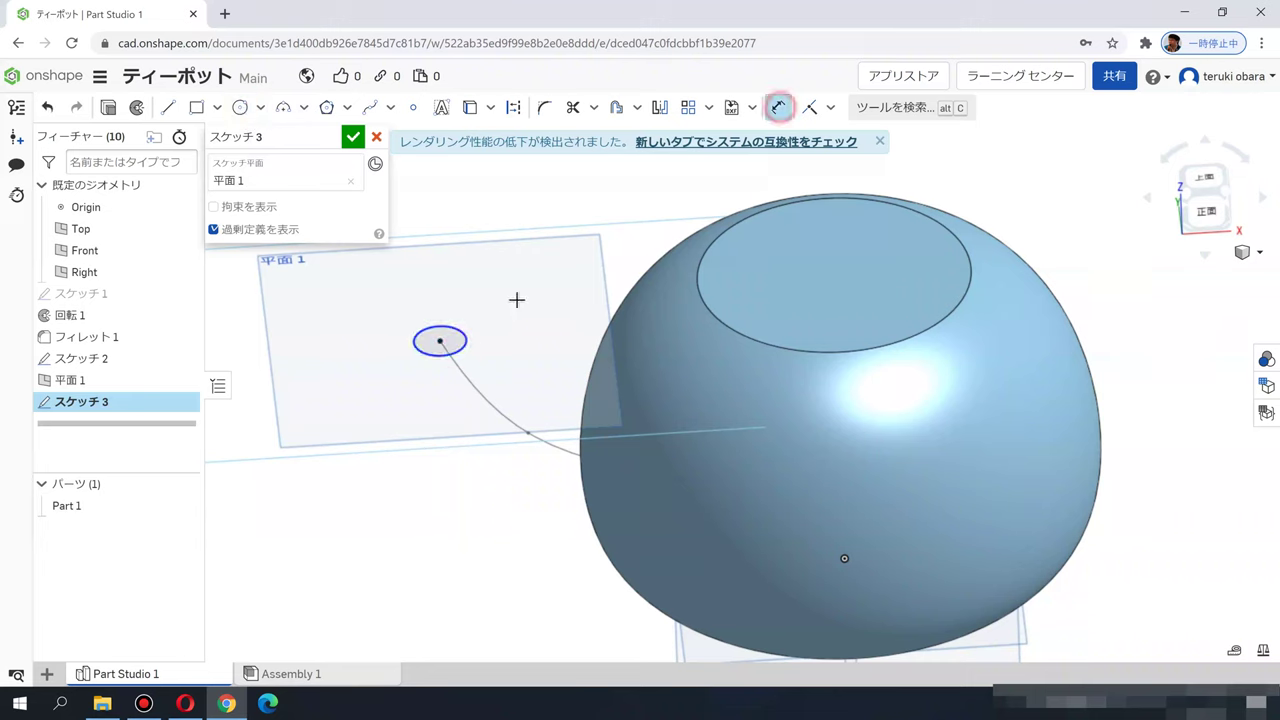
pyautogui.click(477, 297)
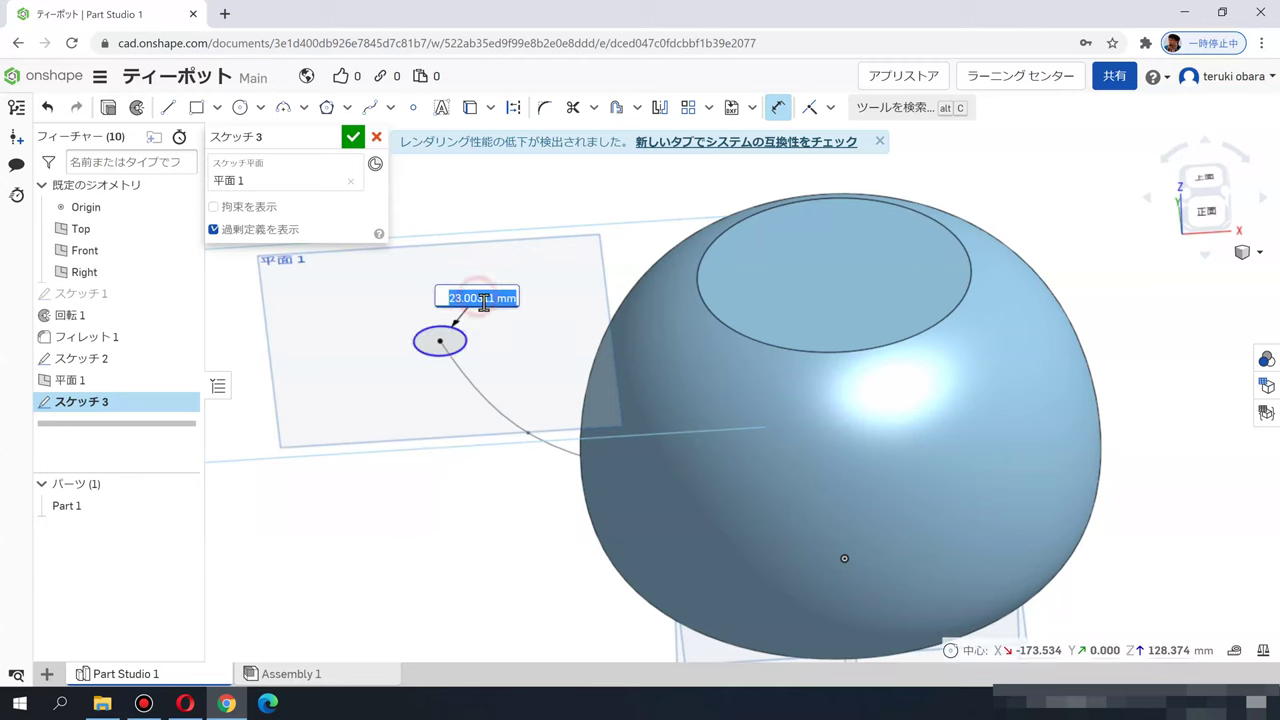
pyautogui.press('Return')
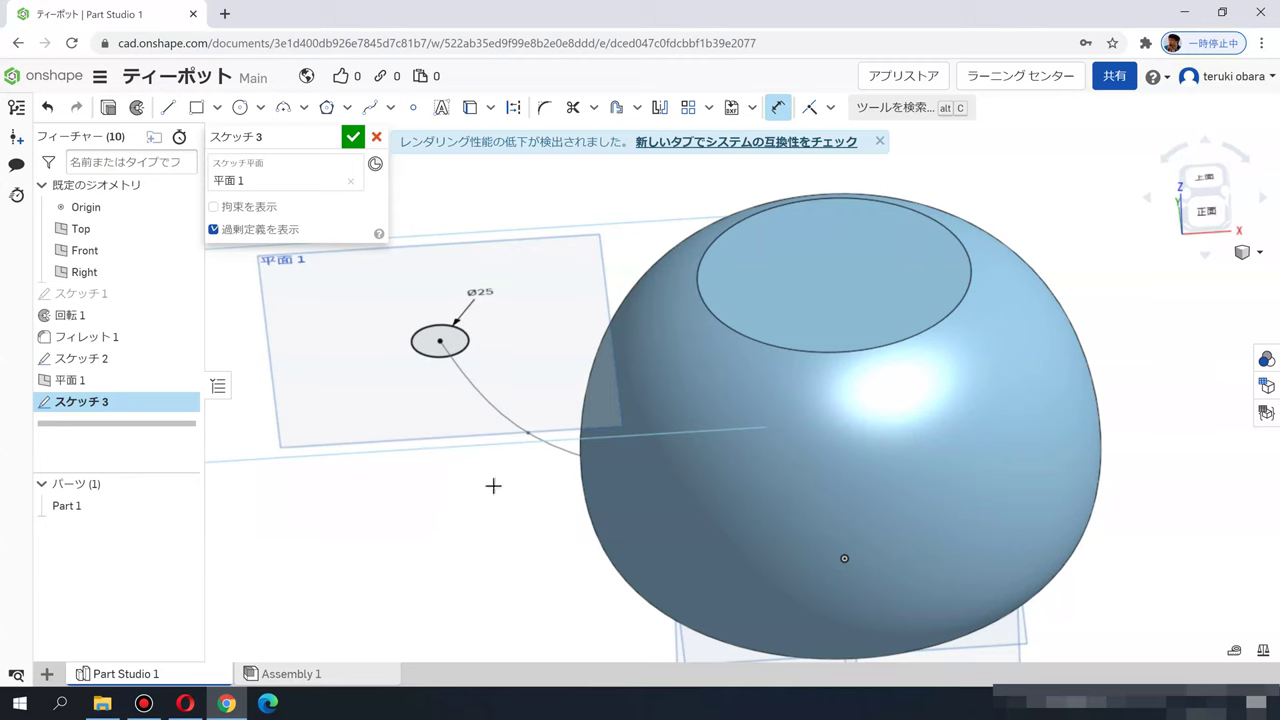
# Step: Delete the 25 mm circle from the spout-end sketch
pyautogui.moveTo(423, 528); pyautogui.dragTo(476, 345, button='right')
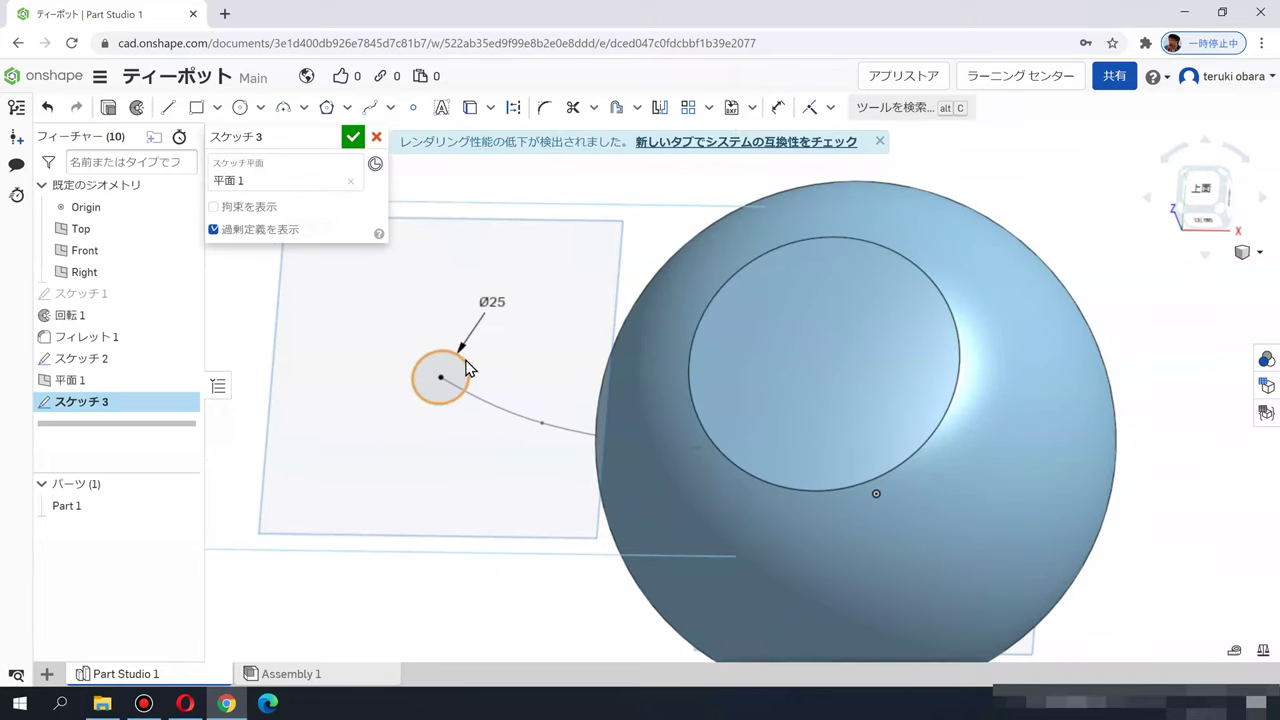
pyautogui.click(465, 366)
pyautogui.press('Delete')
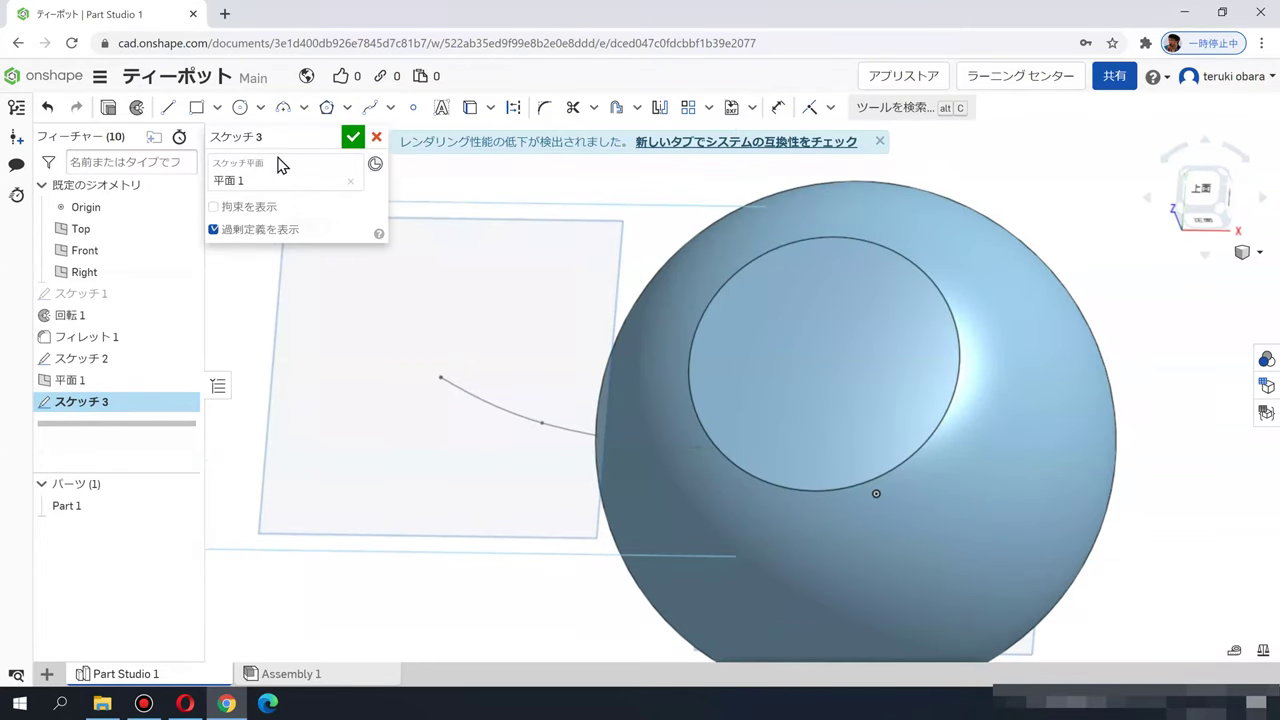
# Step: Sketch an ellipse elongated along X and centred on the spline's upper endpoint, narrow it slightly, and finish the sketch
pyautogui.click(262, 112)
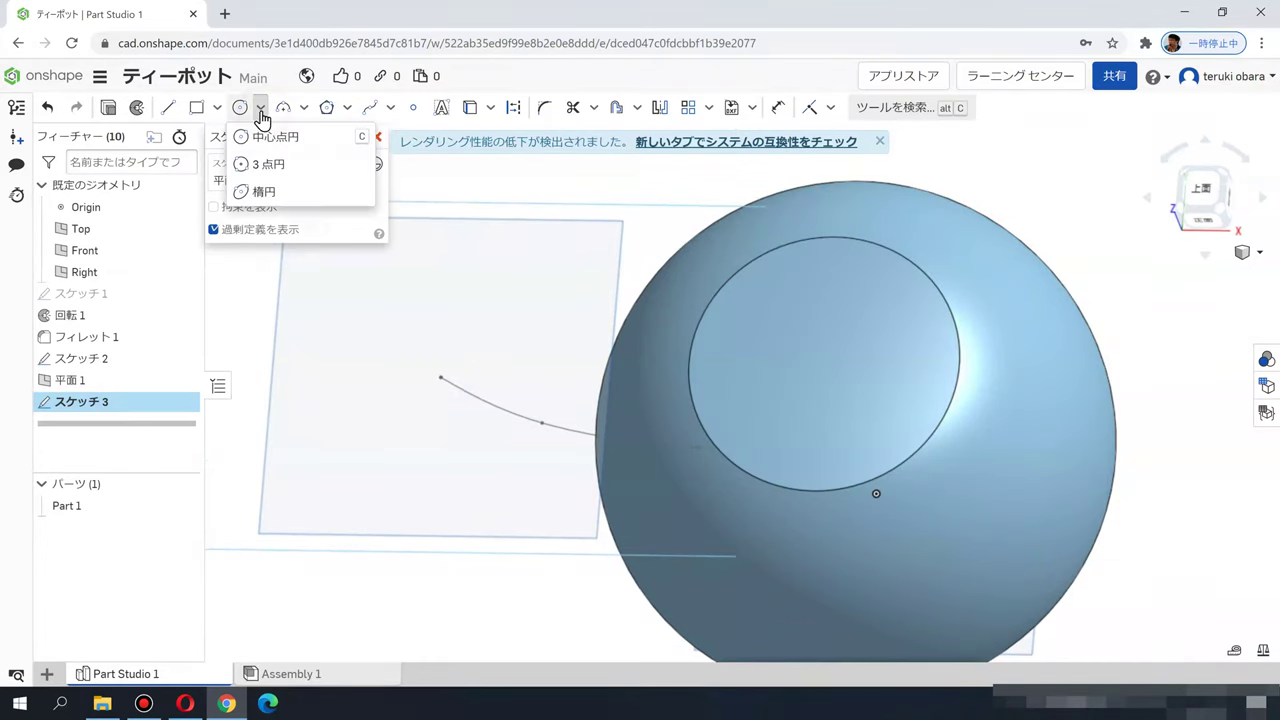
pyautogui.click(256, 192)
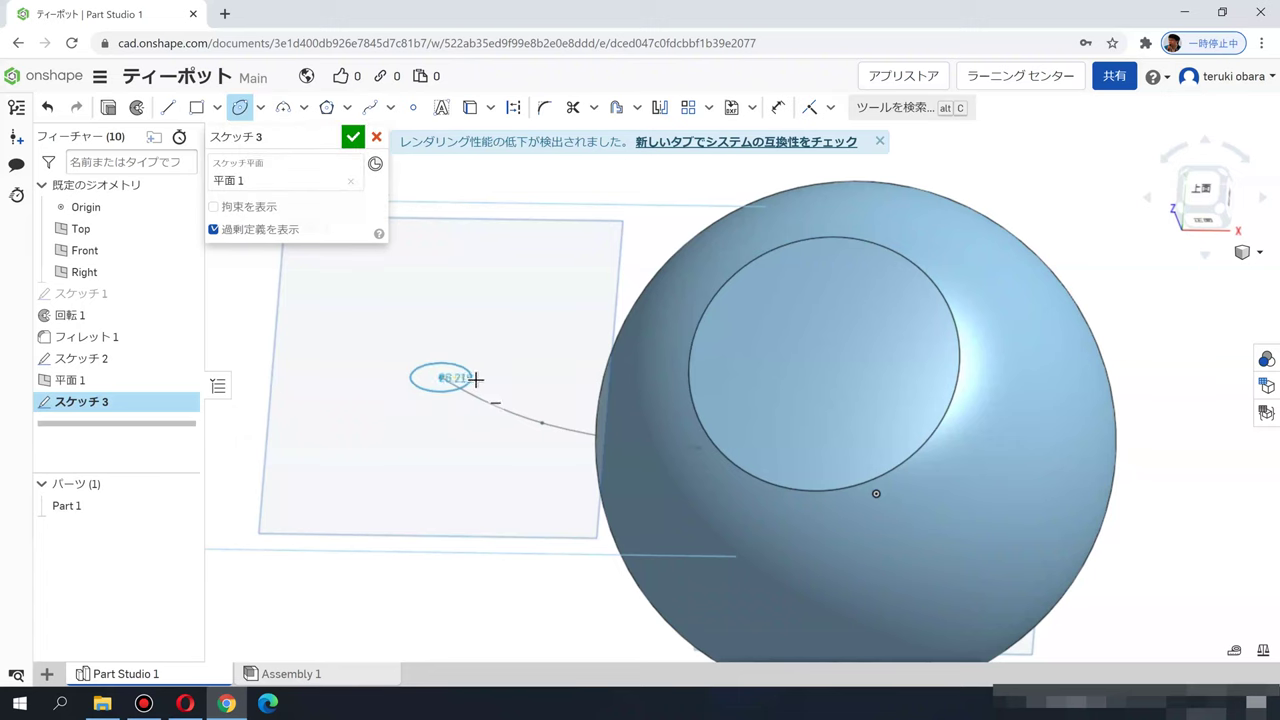
pyautogui.click(481, 379)
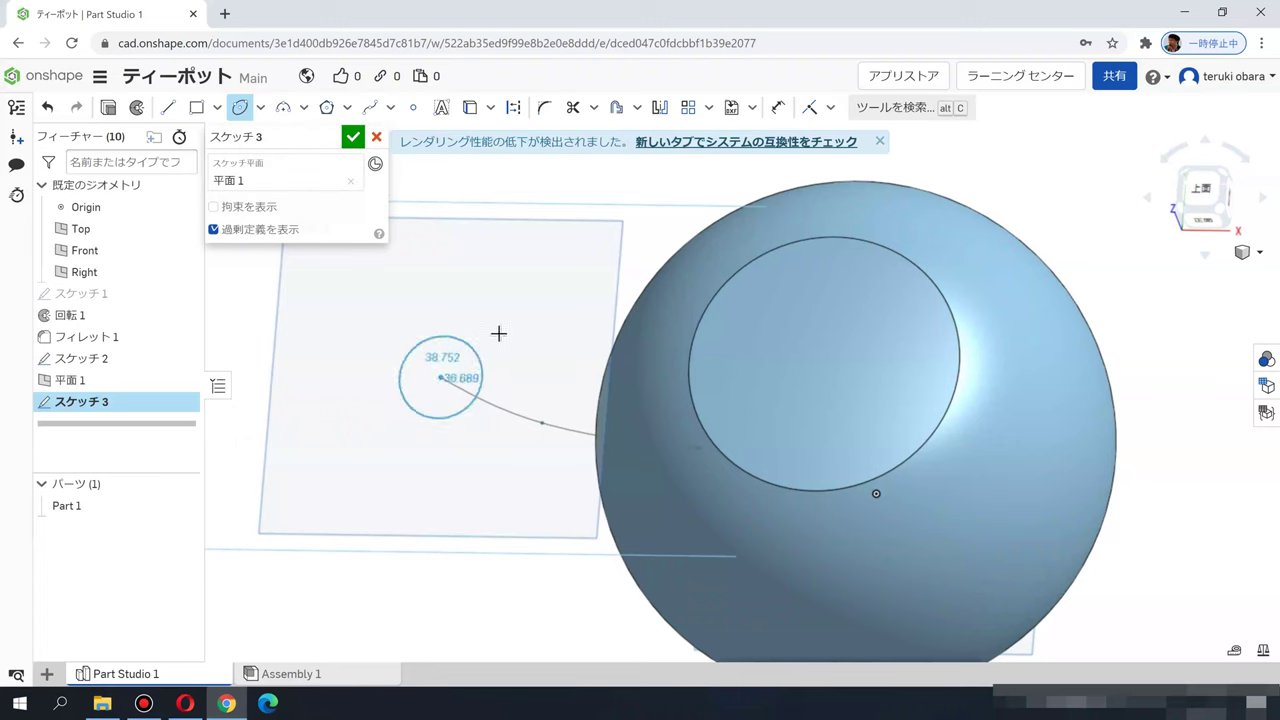
pyautogui.click(446, 350)
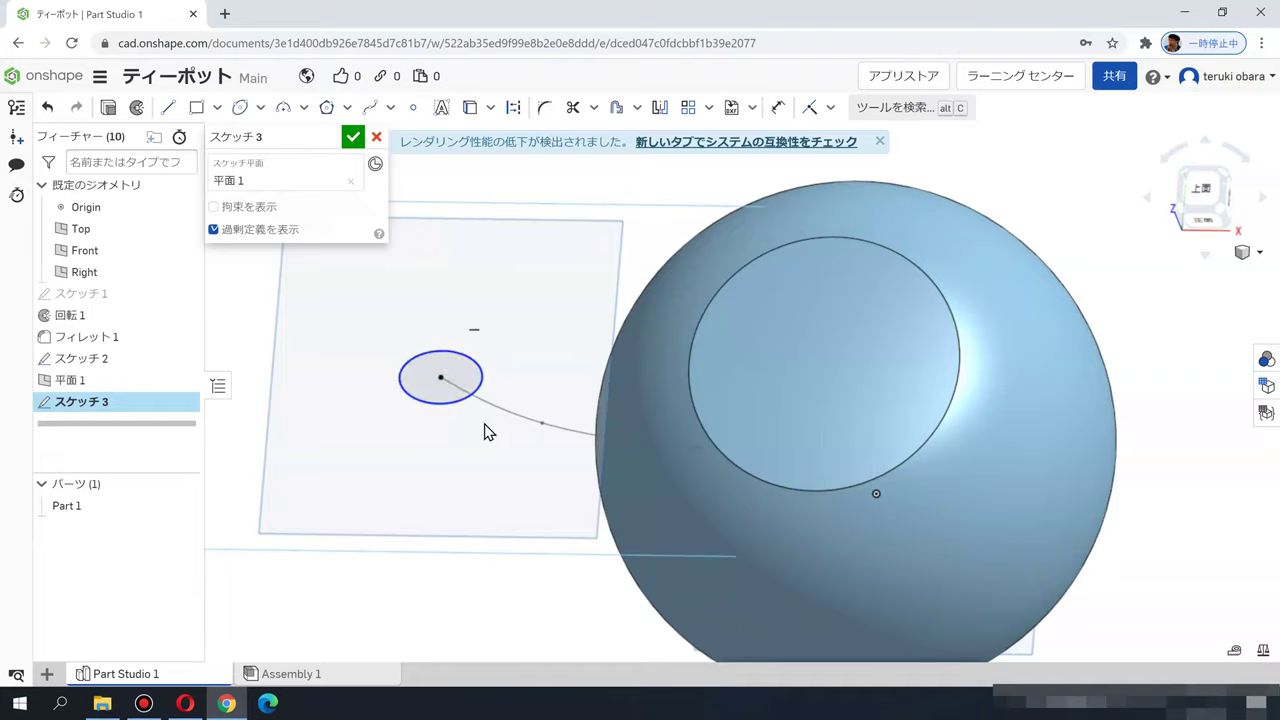
pyautogui.scroll(5, 471, 414)
pyautogui.moveTo(471, 414)
pyautogui.mouseDown(button='right')
pyautogui.moveTo(480, 369)
pyautogui.moveTo(498, 416)
pyautogui.mouseUp(button='right')
pyautogui.moveTo(457, 463); pyautogui.dragTo(436, 465)
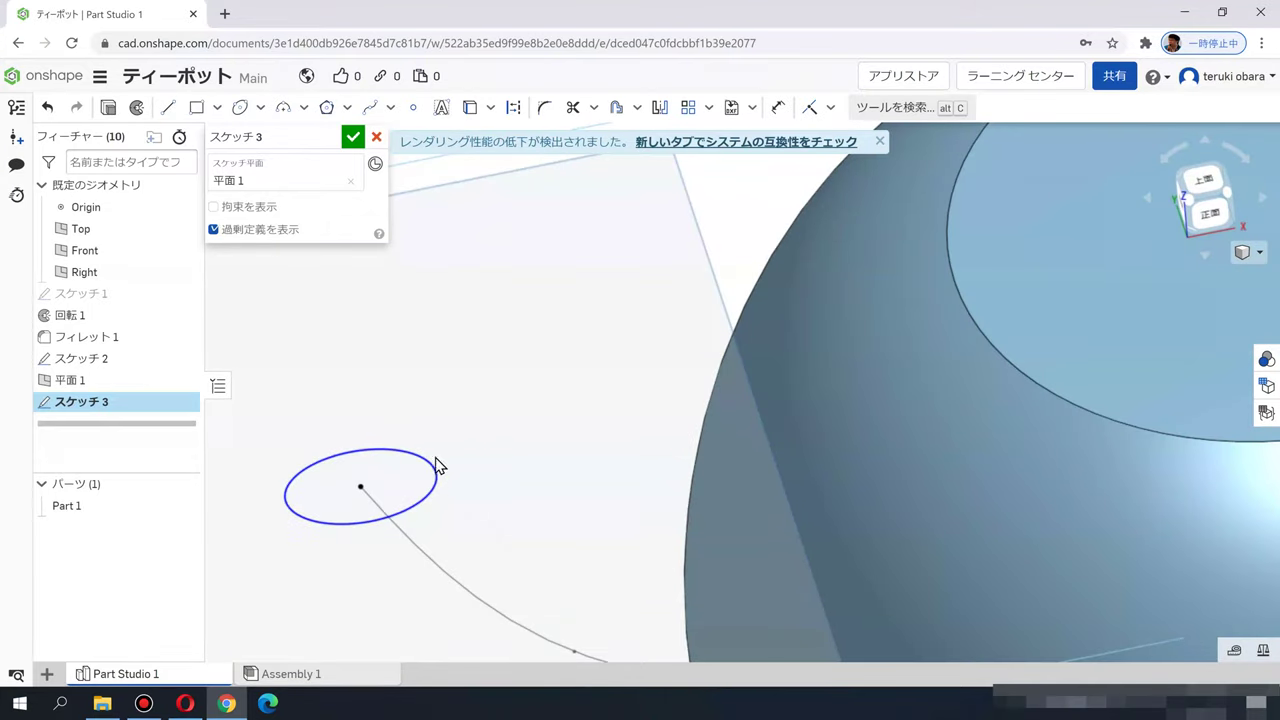
pyautogui.click(352, 137)
# Step: Create a curve-point plane perpendicular to the spout spline at its endpoint inside the teapot body
pyautogui.scroll(-5, 508, 371)
pyautogui.moveTo(490, 418)
pyautogui.mouseDown(button='right')
pyautogui.moveTo(449, 491)
pyautogui.moveTo(466, 411)
pyautogui.mouseUp(button='right')
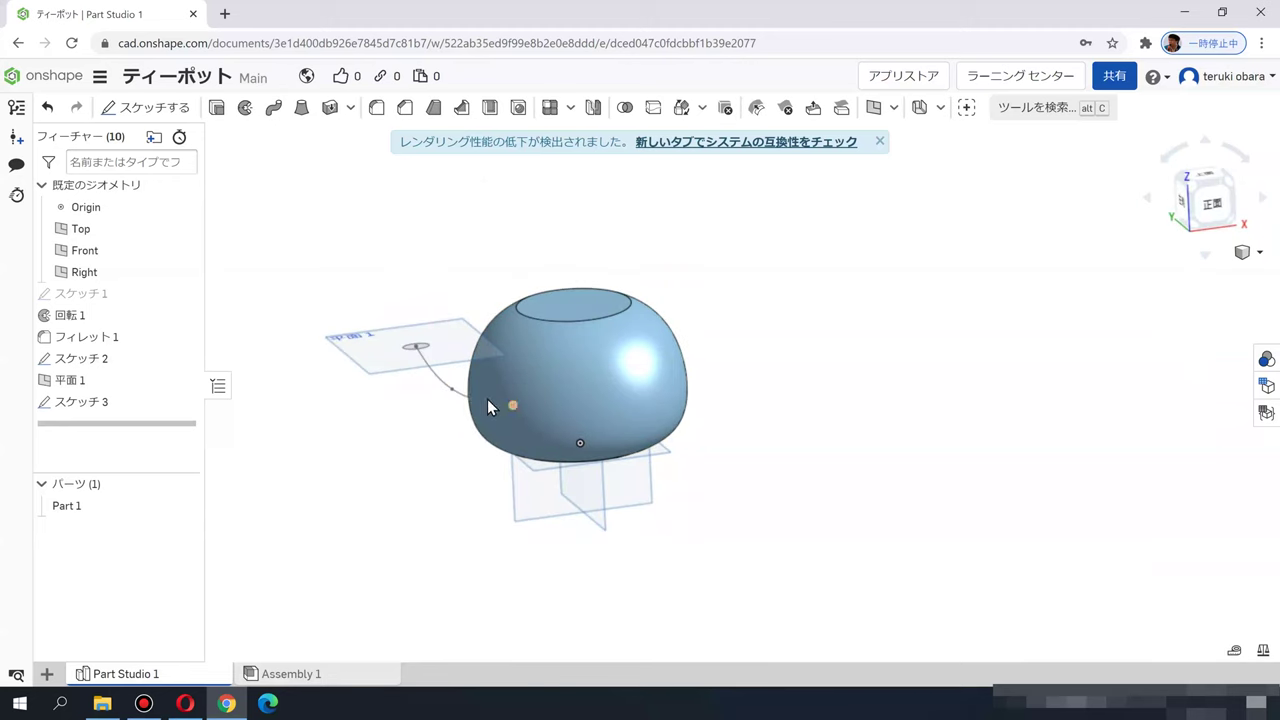
pyautogui.click(866, 112)
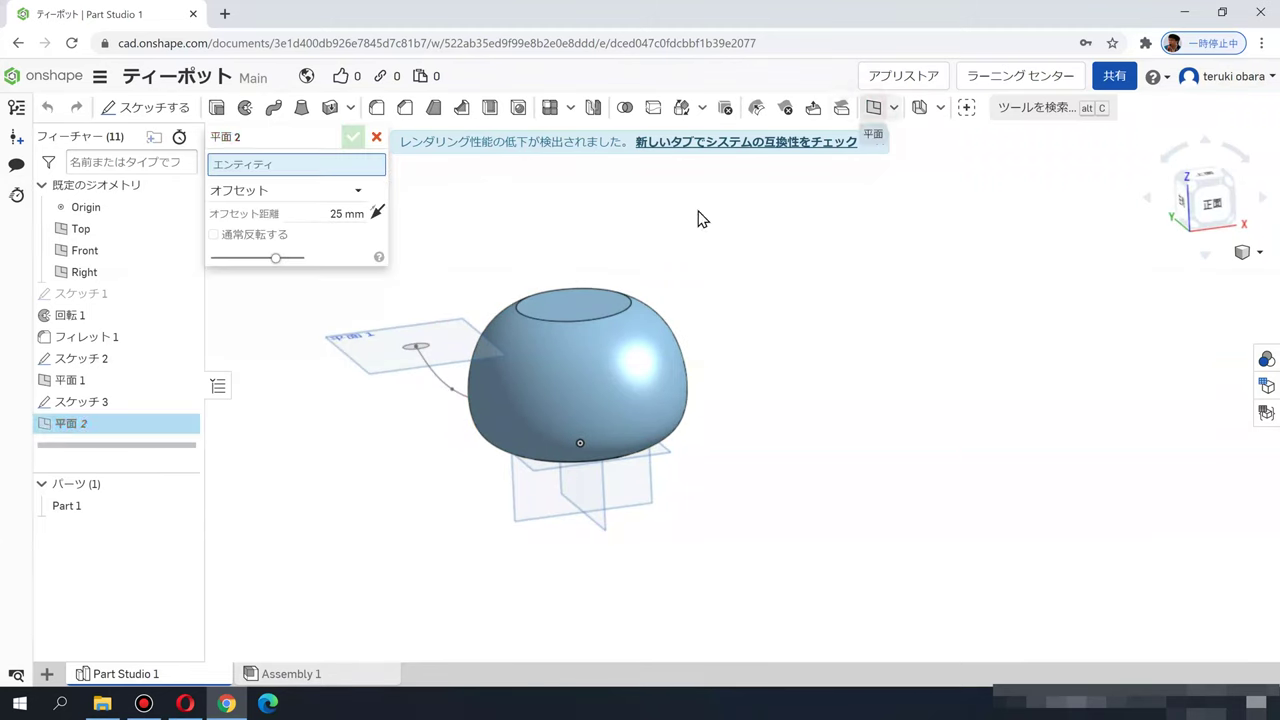
pyautogui.click(263, 192)
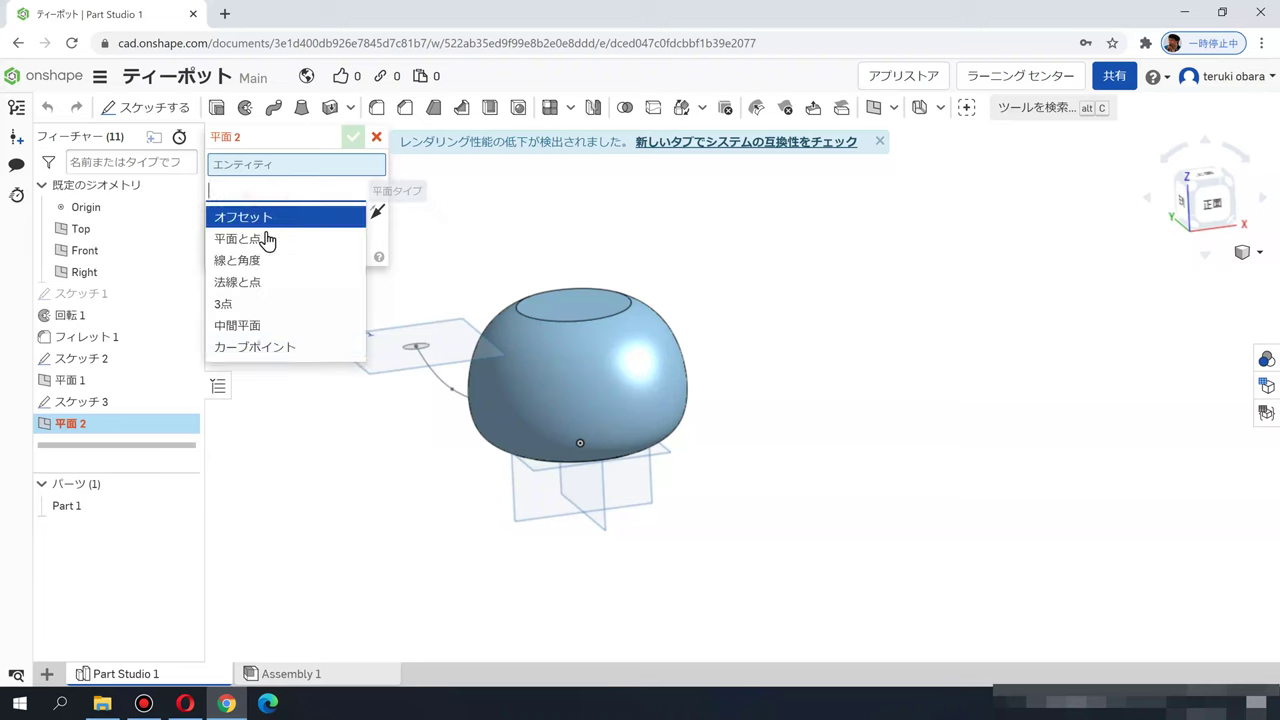
pyautogui.click(249, 350)
pyautogui.click(444, 386)
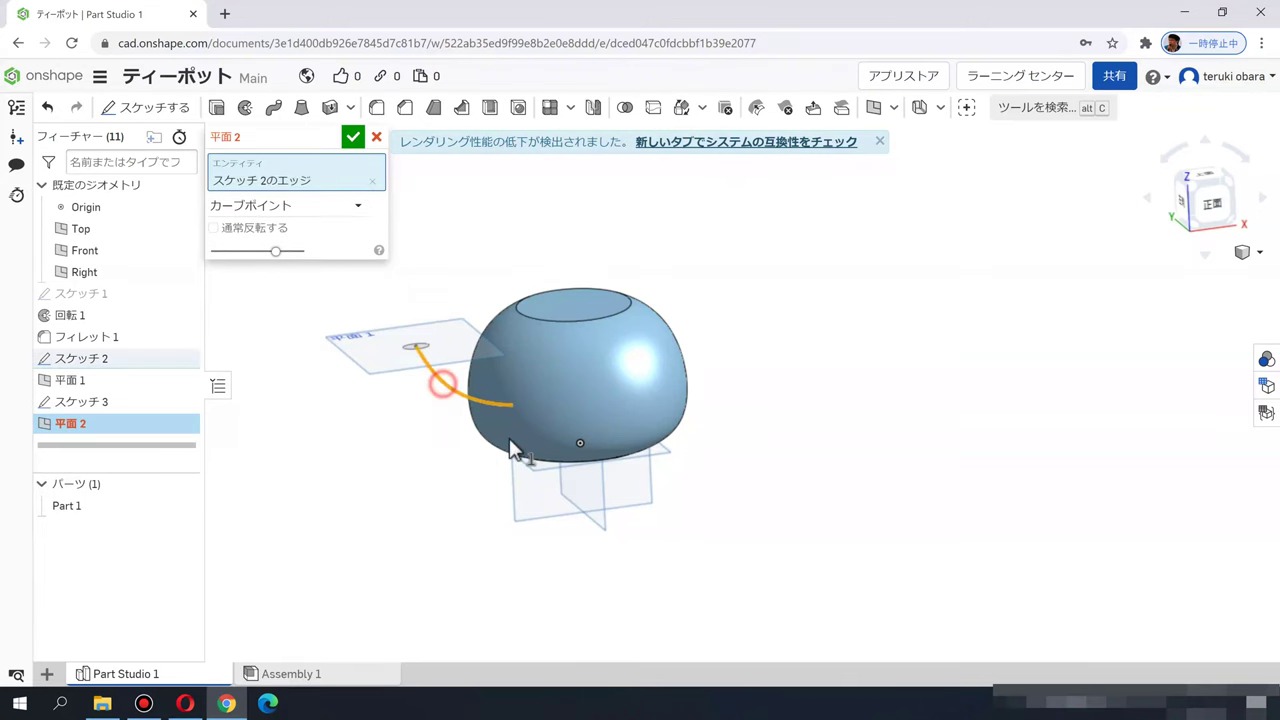
pyautogui.click(512, 405)
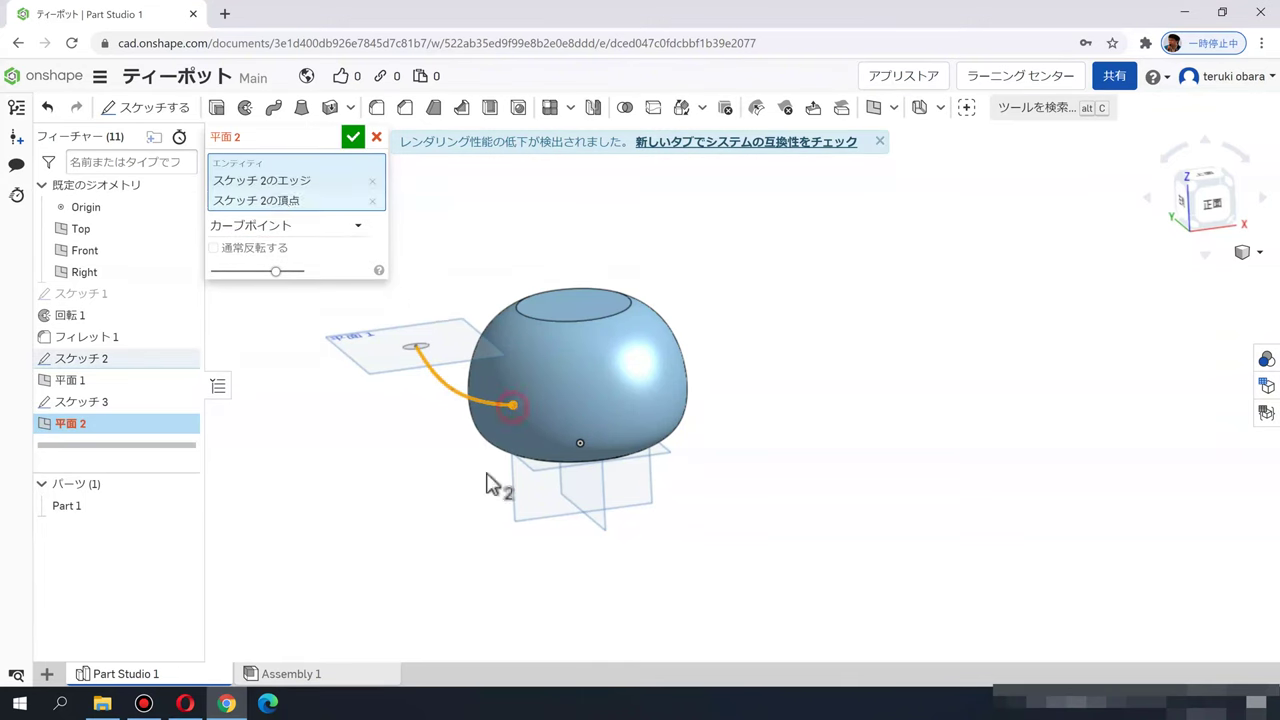
pyautogui.click(352, 137)
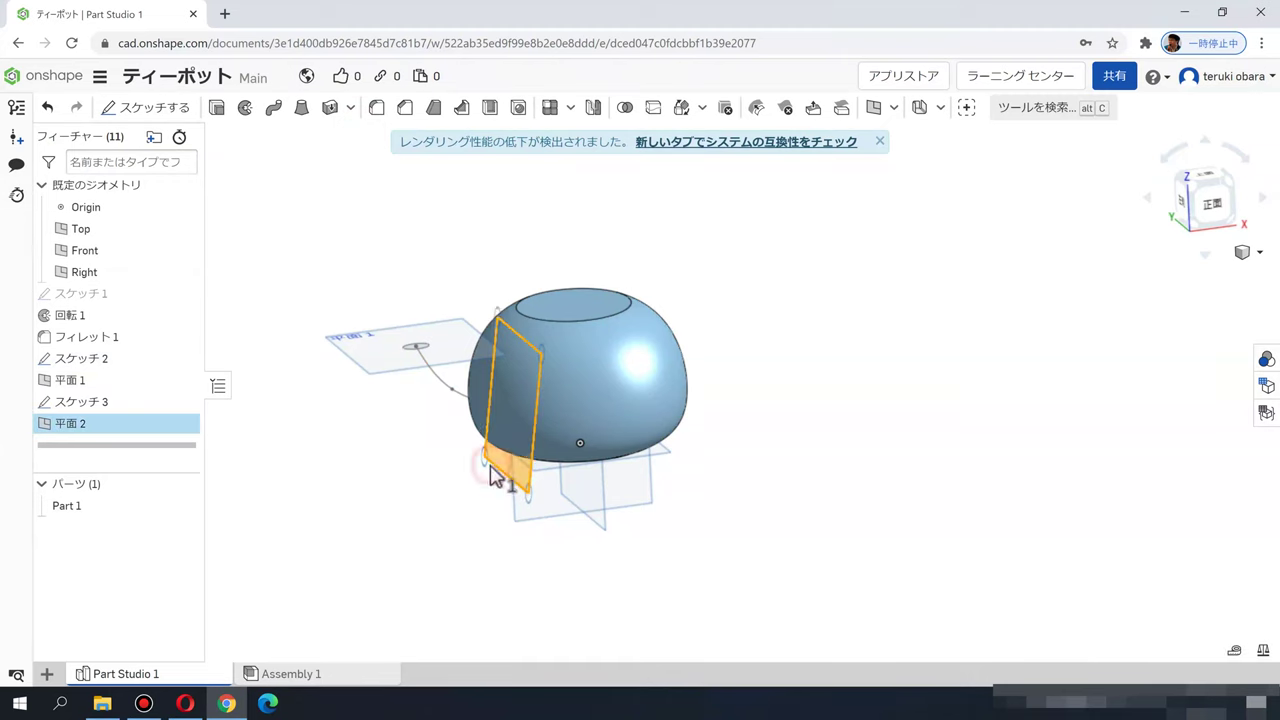
# Step: Start a sketch on the curve-point plane and draw a circle about 32 mm in diameter centred on the spline's inner endpoint
pyautogui.click(147, 107)
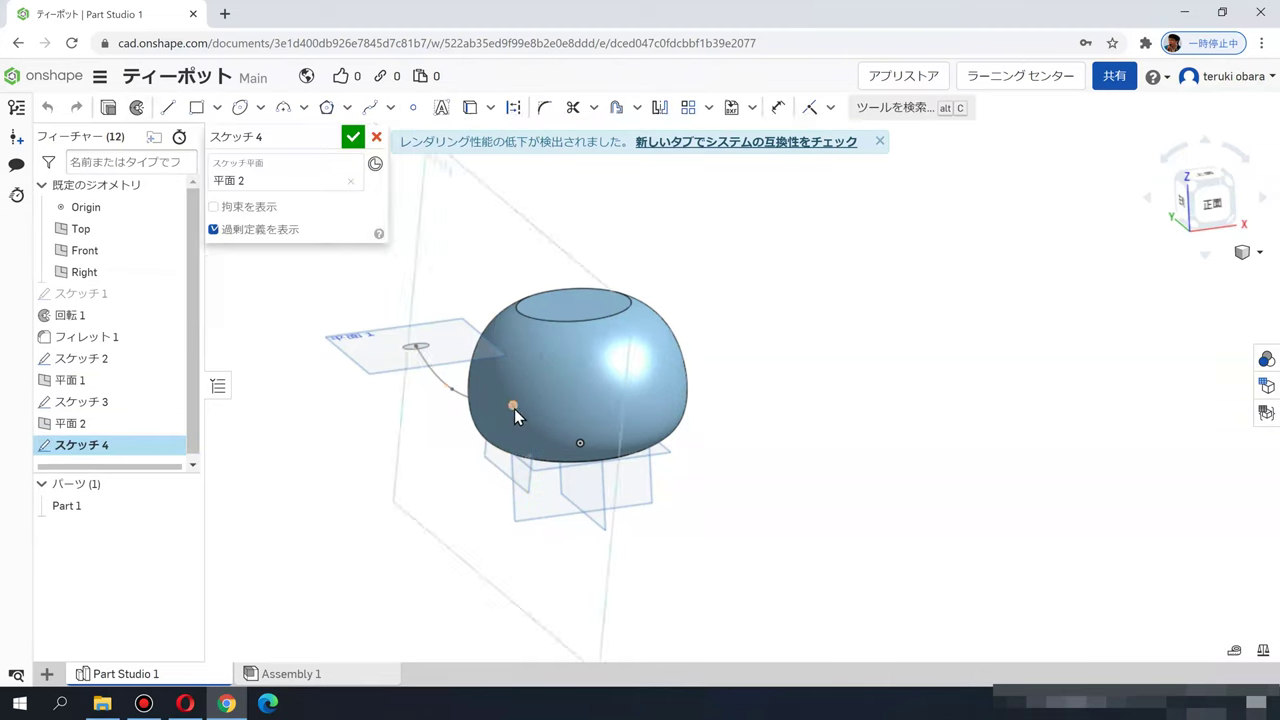
pyautogui.scroll(-5, 514, 408)
pyautogui.click(257, 107)
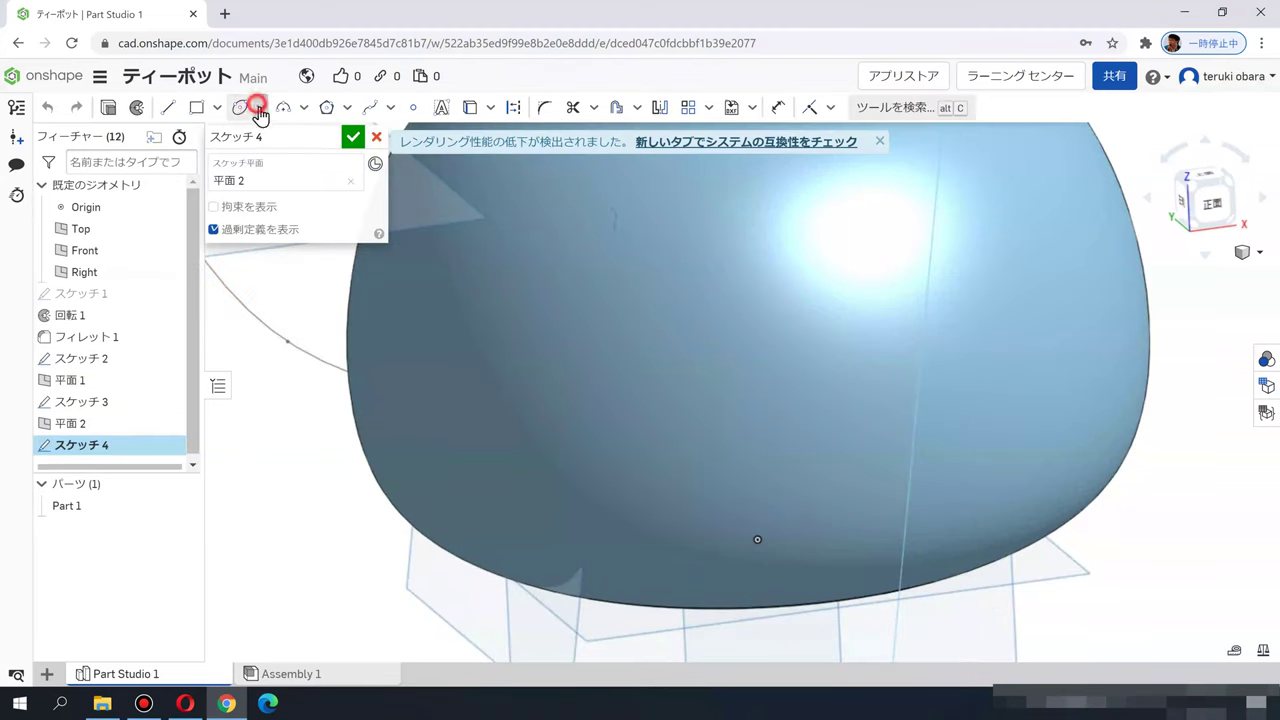
pyautogui.click(275, 134)
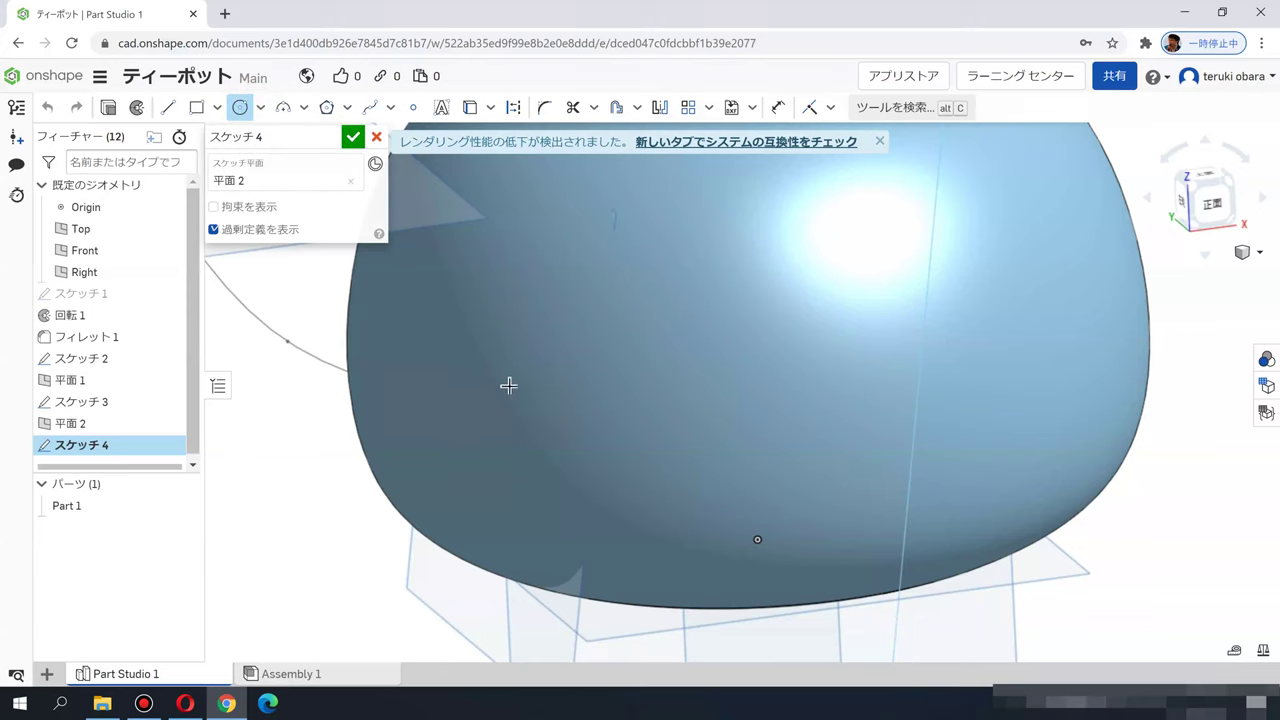
pyautogui.hotkey('shift', 'Right')
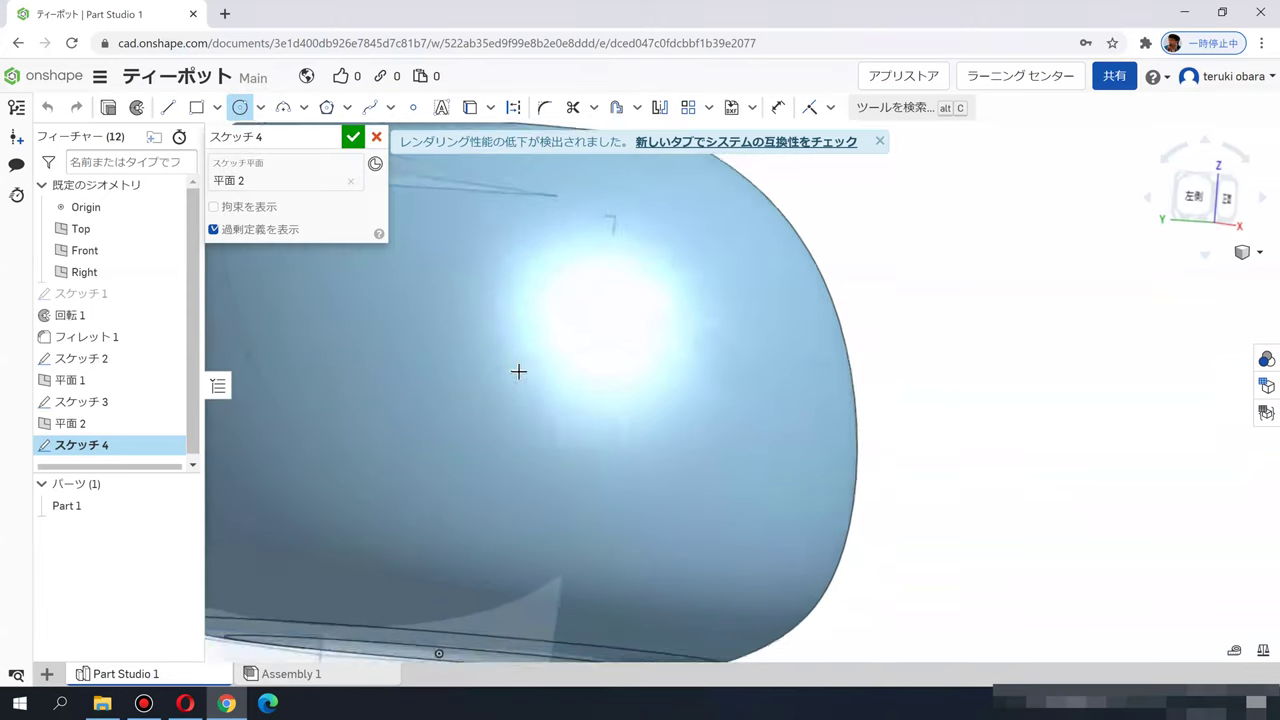
pyautogui.click(337, 465)
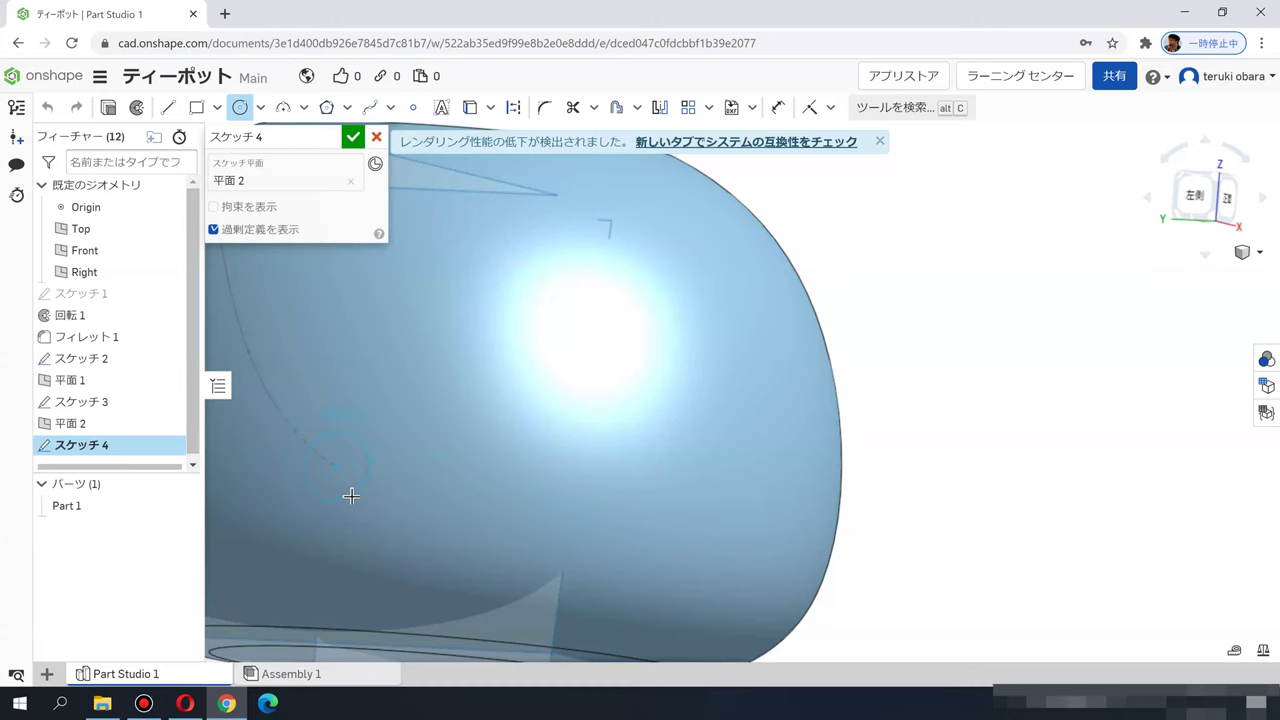
pyautogui.click(384, 472)
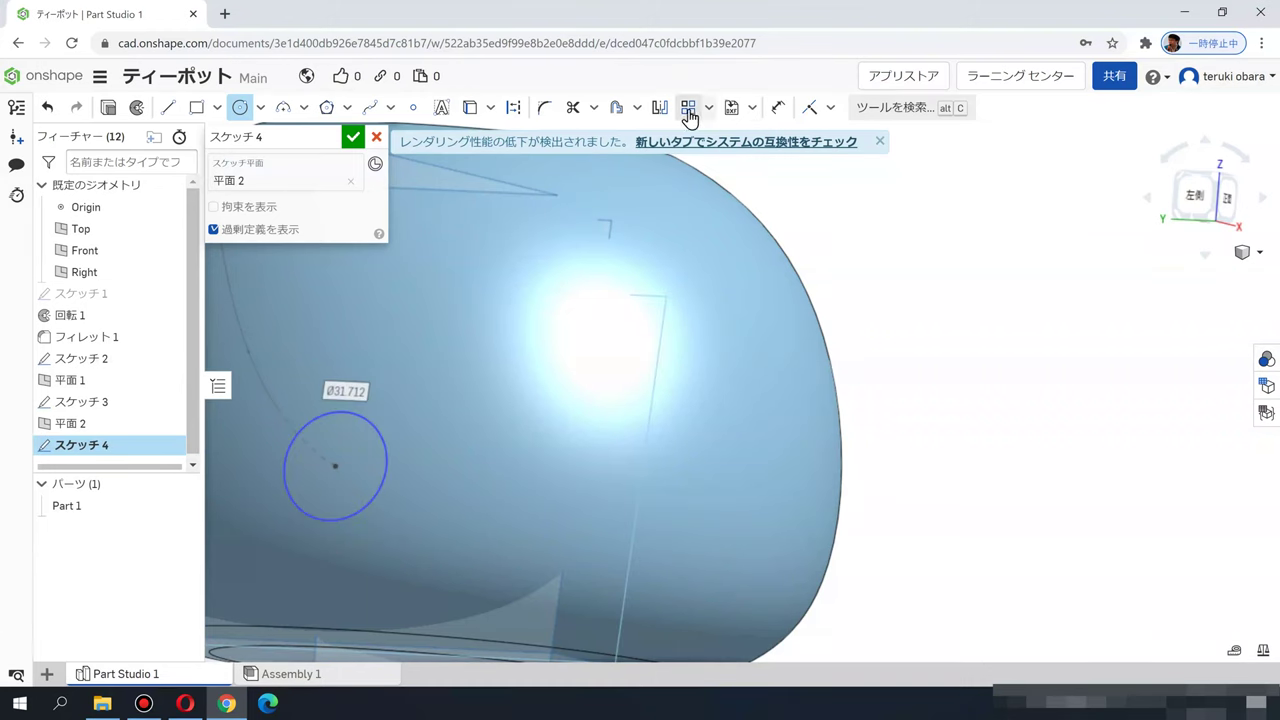
# Step: Dimension the diameter of the circle at the spout's base to 30 mm
pyautogui.click(777, 110)
pyautogui.click(384, 440)
pyautogui.click(445, 457)
pyautogui.write('30')
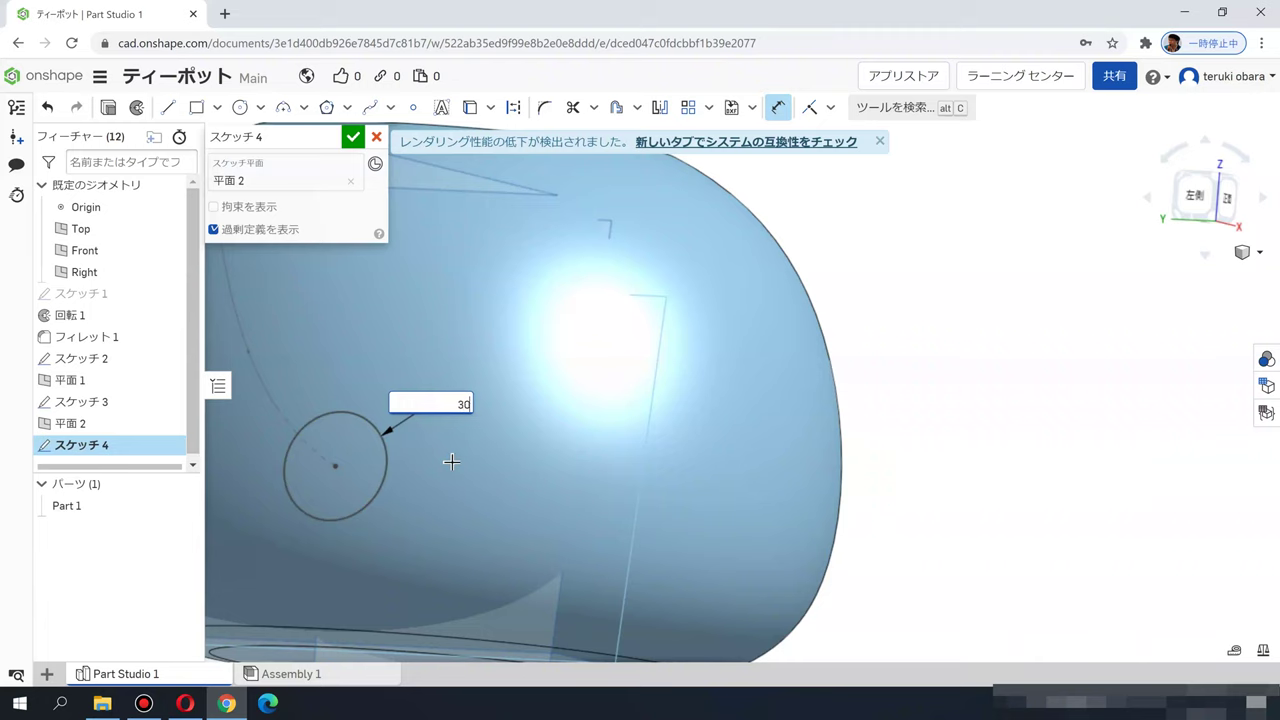
pyautogui.press('Return')
# Step: Enlarge the base circle by editing its diameter dimension, and finish the sketch
pyautogui.scroll(-10, 477, 443)
pyautogui.scroll(10, 440, 494)
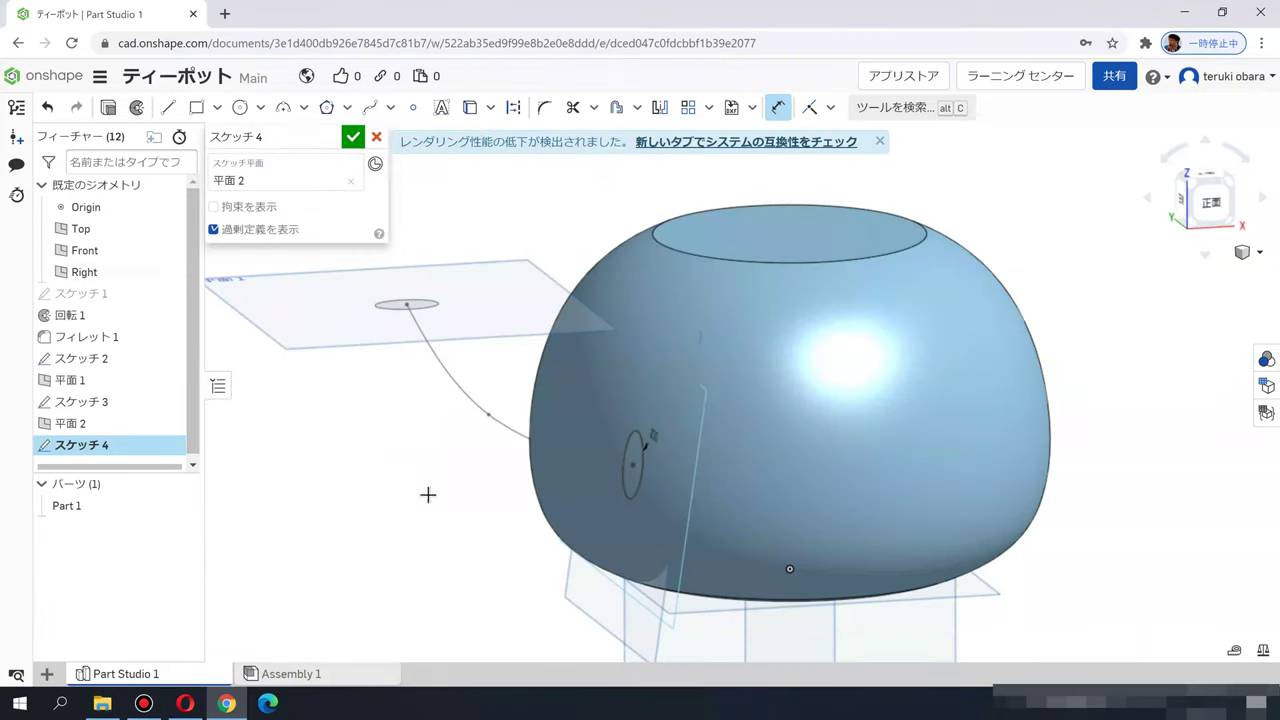
pyautogui.press('Escape')
pyautogui.click(653, 438)
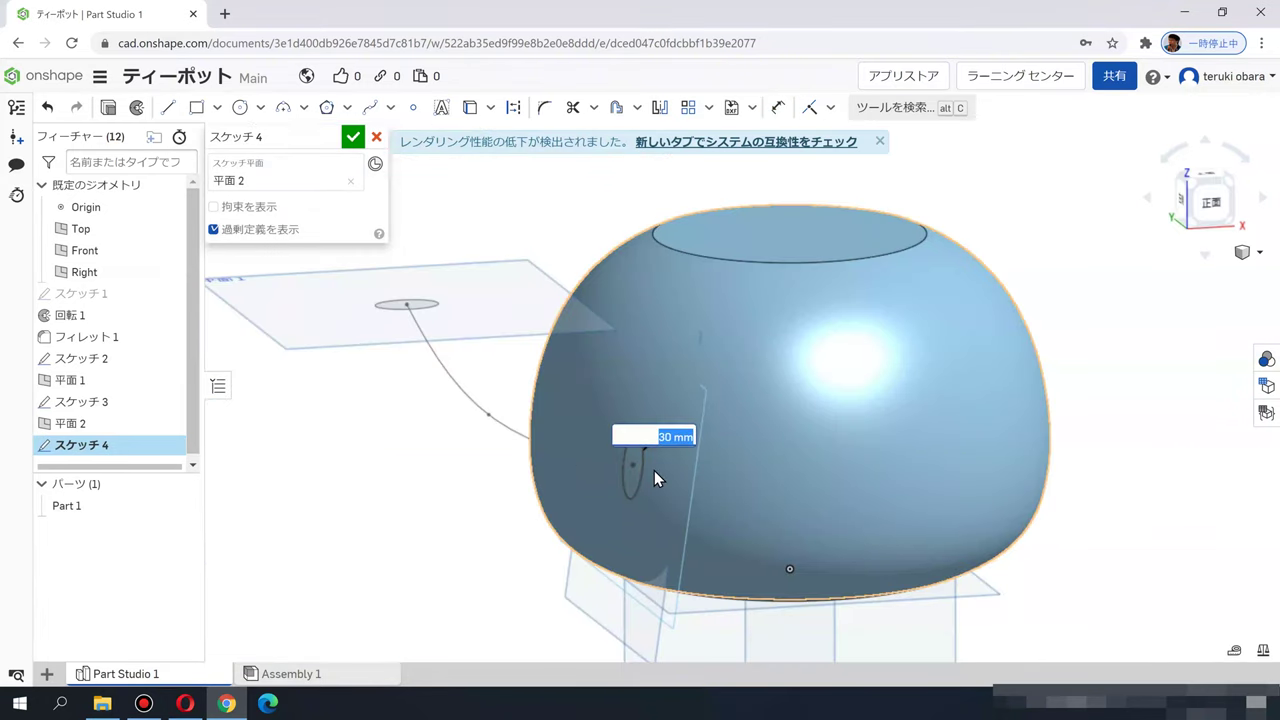
pyautogui.write('20')
pyautogui.press('Return')
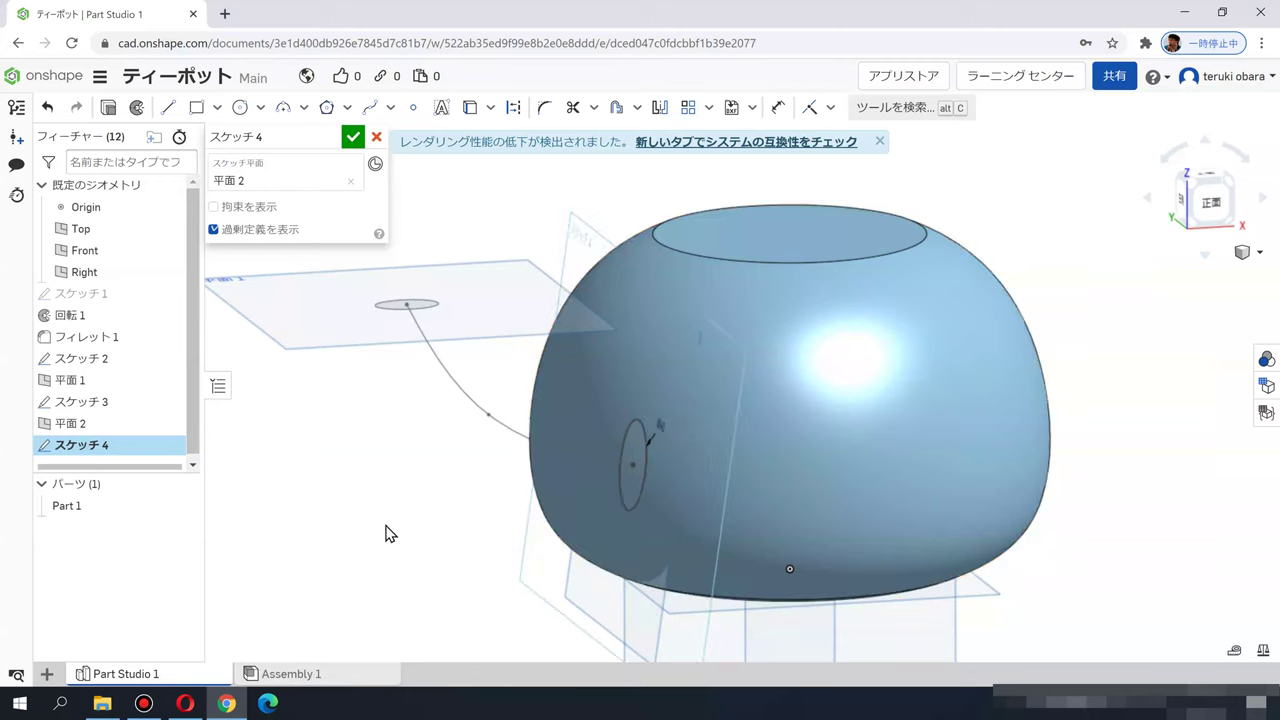
pyautogui.click(354, 139)
# Step: Start a solid loft from the spout-tip ellipse to the base circle hidden inside the body, excluding the body's face from the profiles
pyautogui.moveTo(394, 237); pyautogui.dragTo(407, 300, button='right')
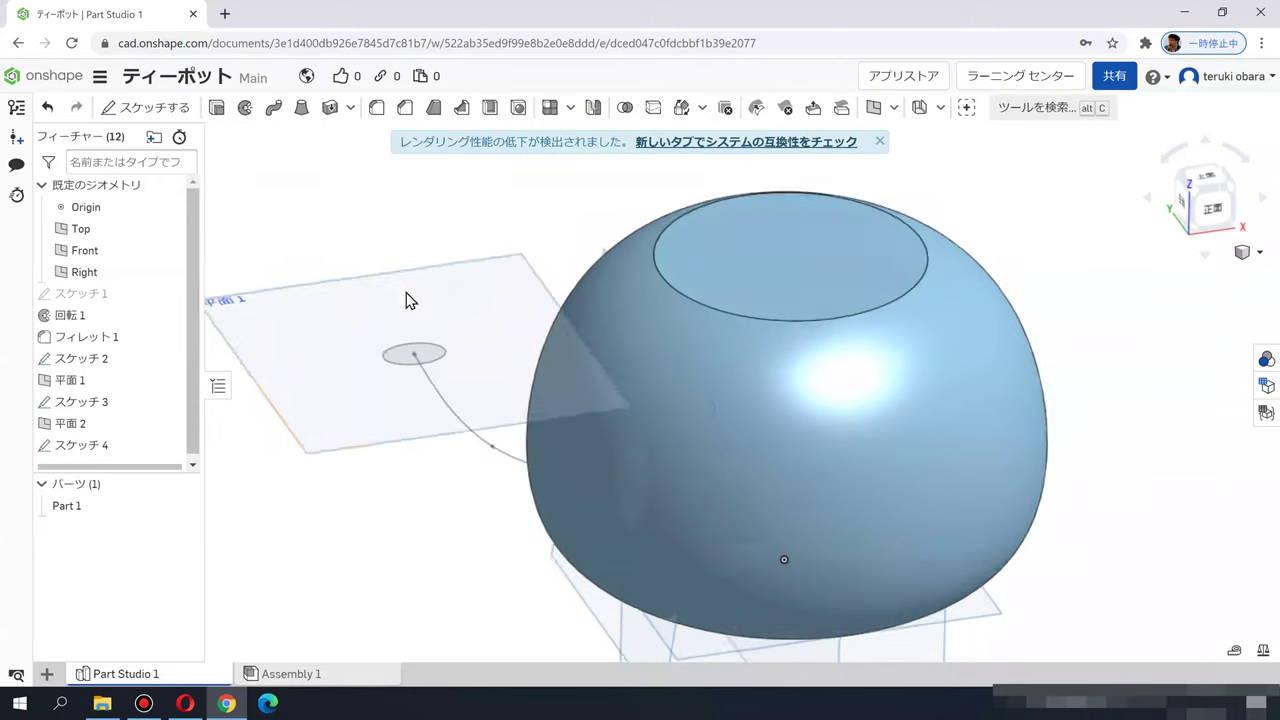
pyautogui.click(300, 108)
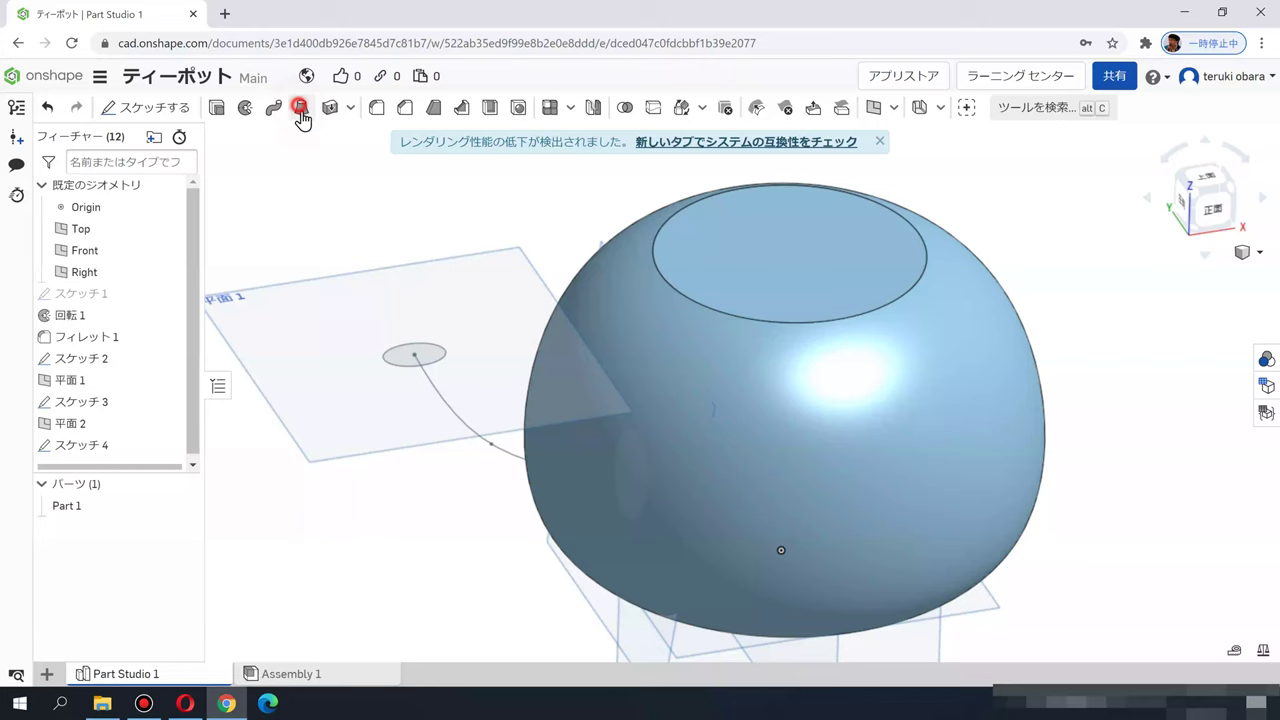
pyautogui.click(425, 360)
pyautogui.click(633, 493)
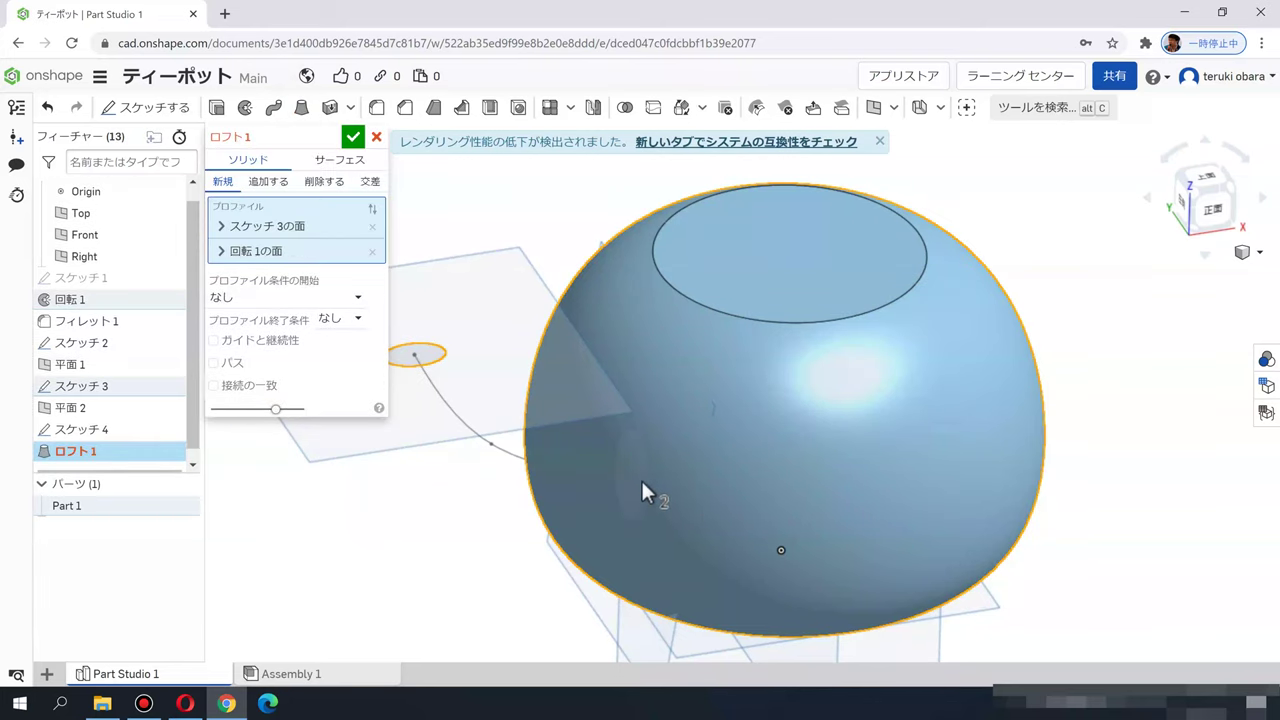
pyautogui.moveTo(704, 503); pyautogui.dragTo(548, 530, button='right')
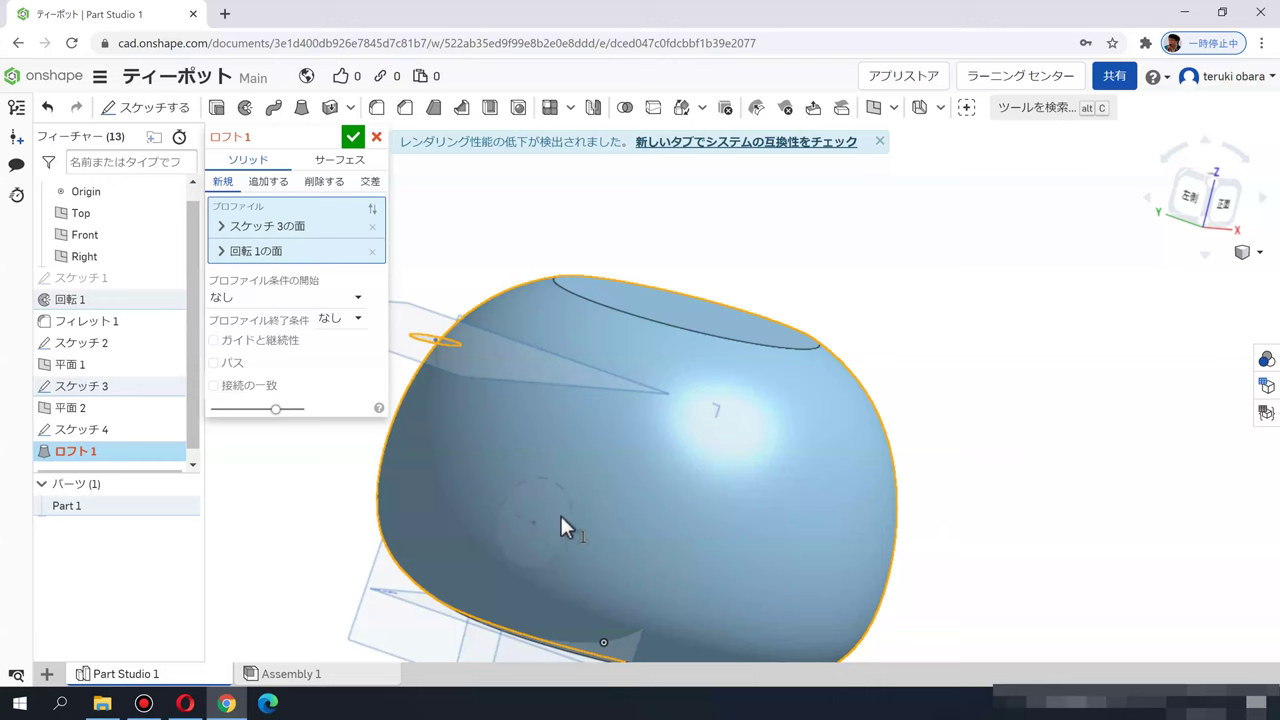
pyautogui.click(560, 513)
pyautogui.rightClick(559, 515)
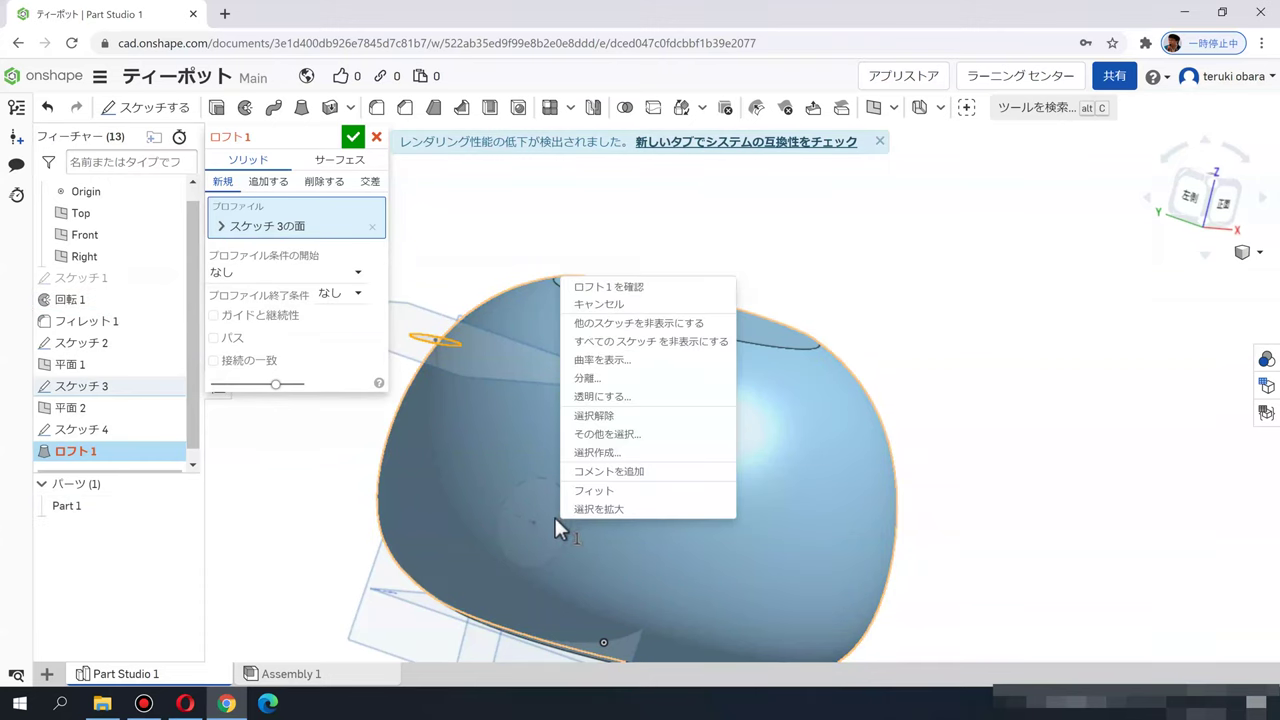
pyautogui.click(602, 436)
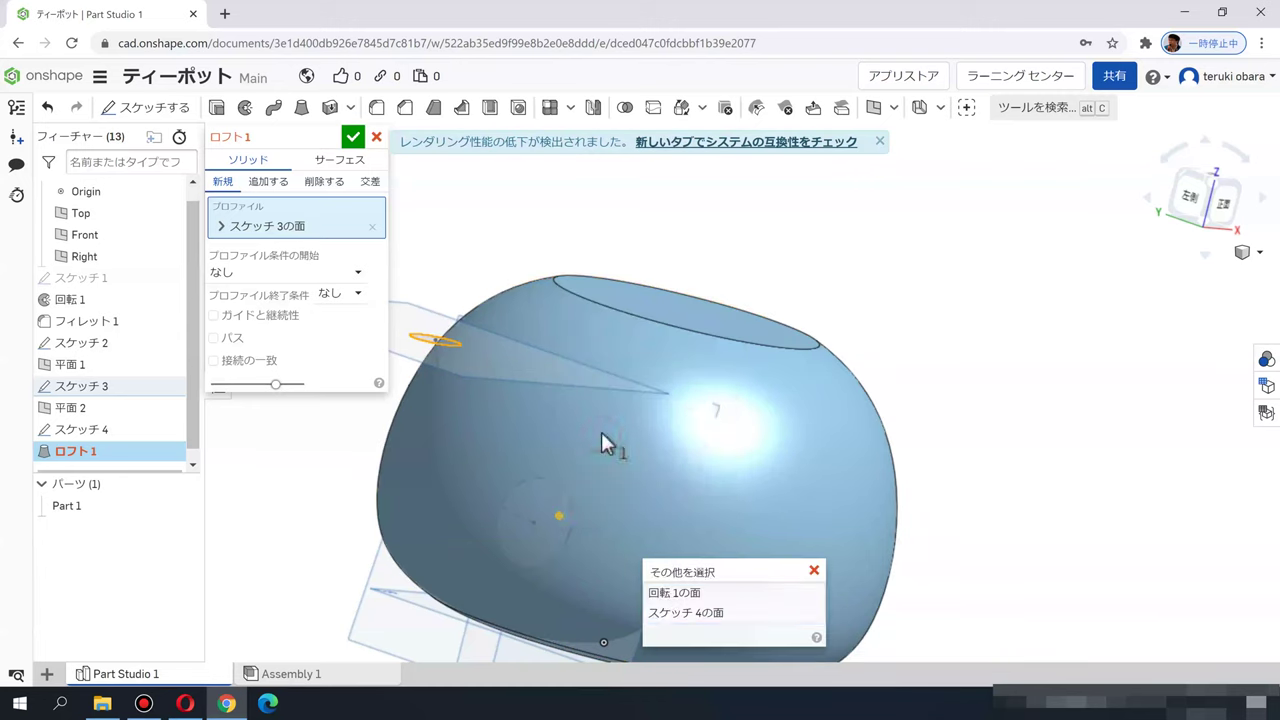
pyautogui.click(671, 614)
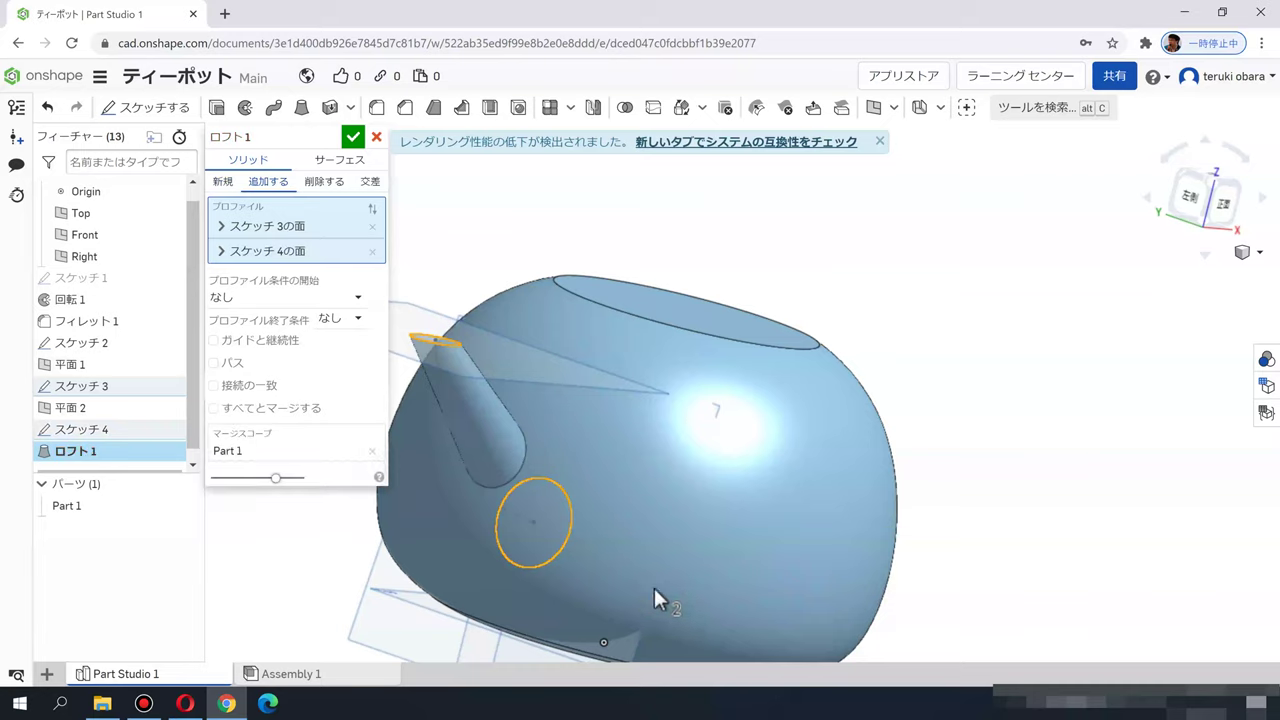
# Step: Try to shape the loft with the spout spline as its guide curve
pyautogui.hotkey('shift', '1')
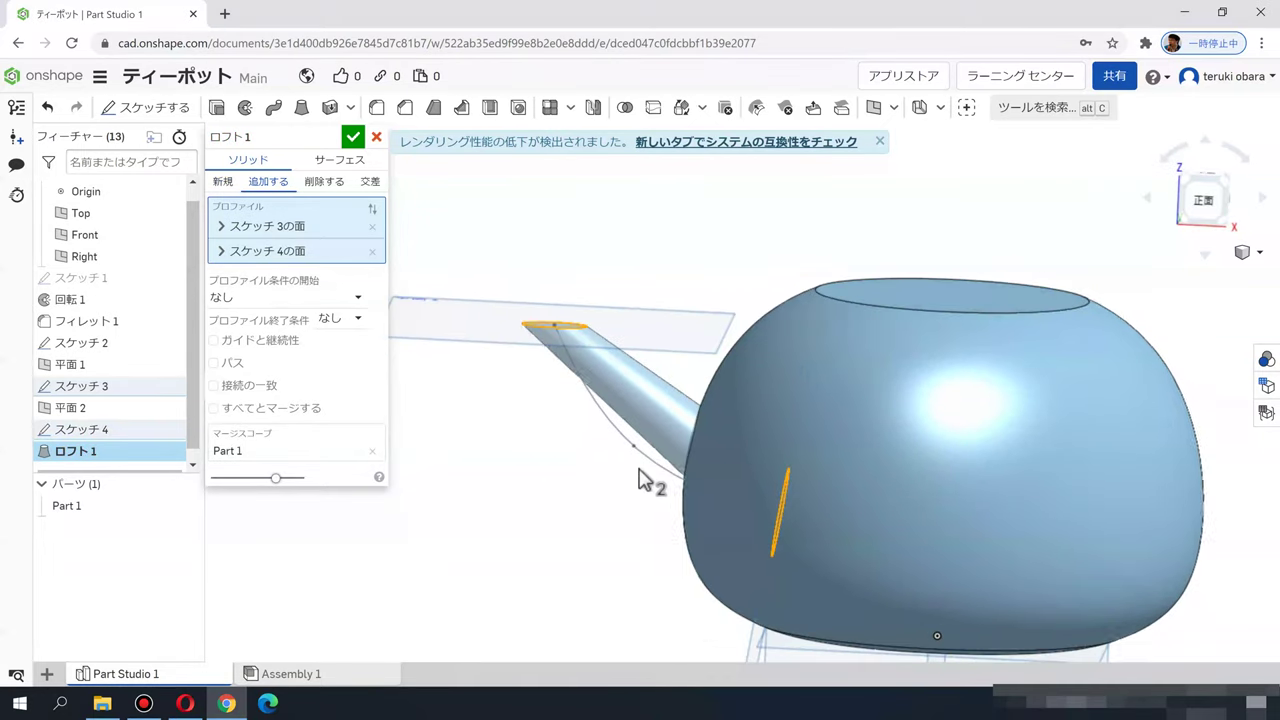
pyautogui.click(254, 299)
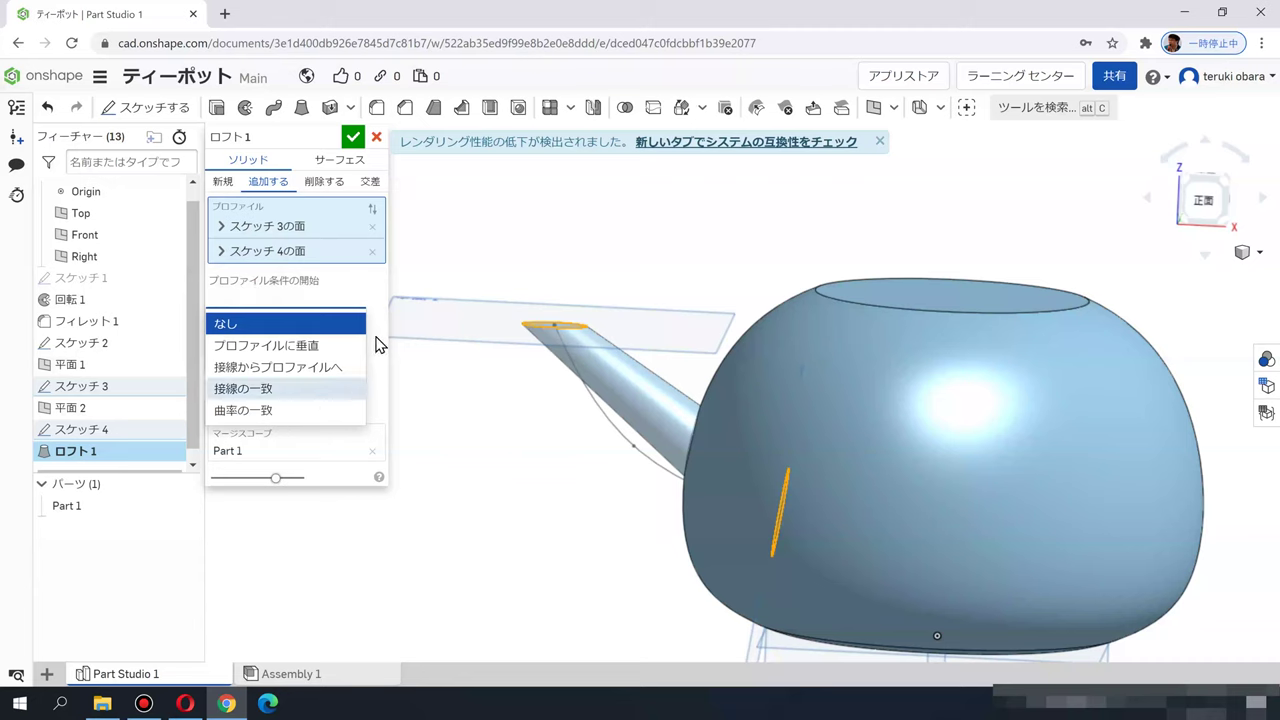
pyautogui.click(374, 294)
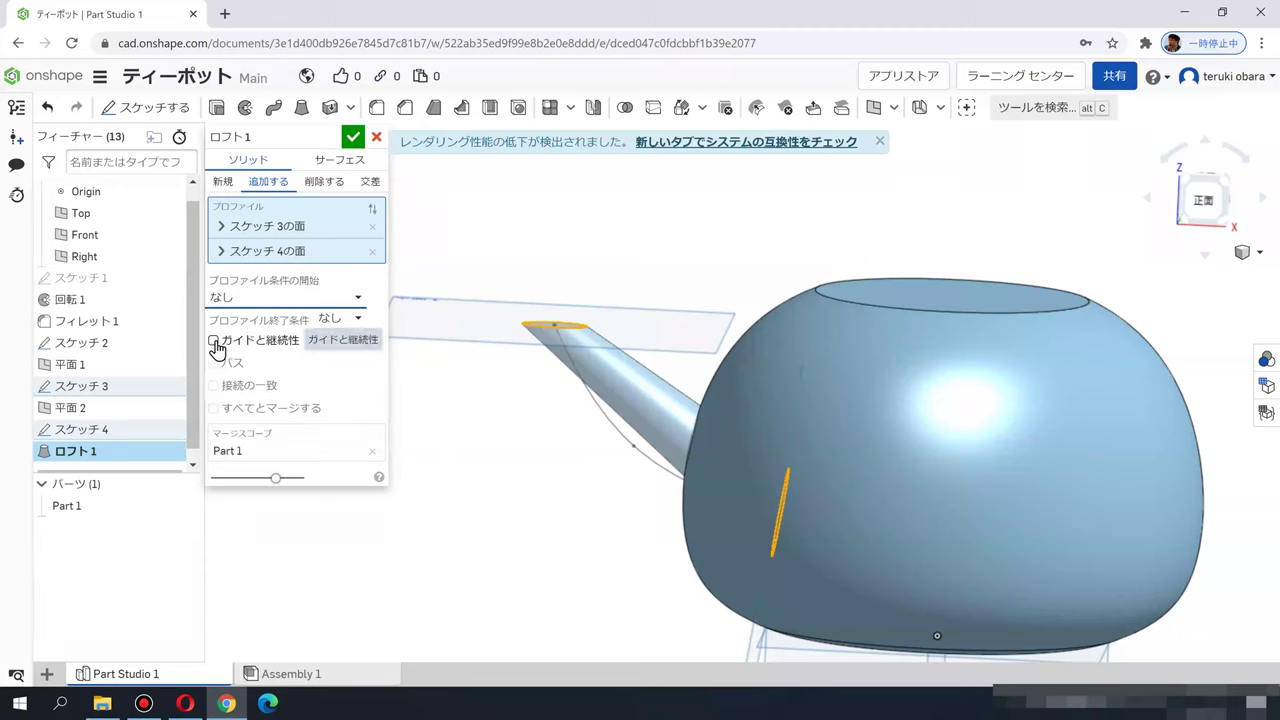
pyautogui.click(214, 341)
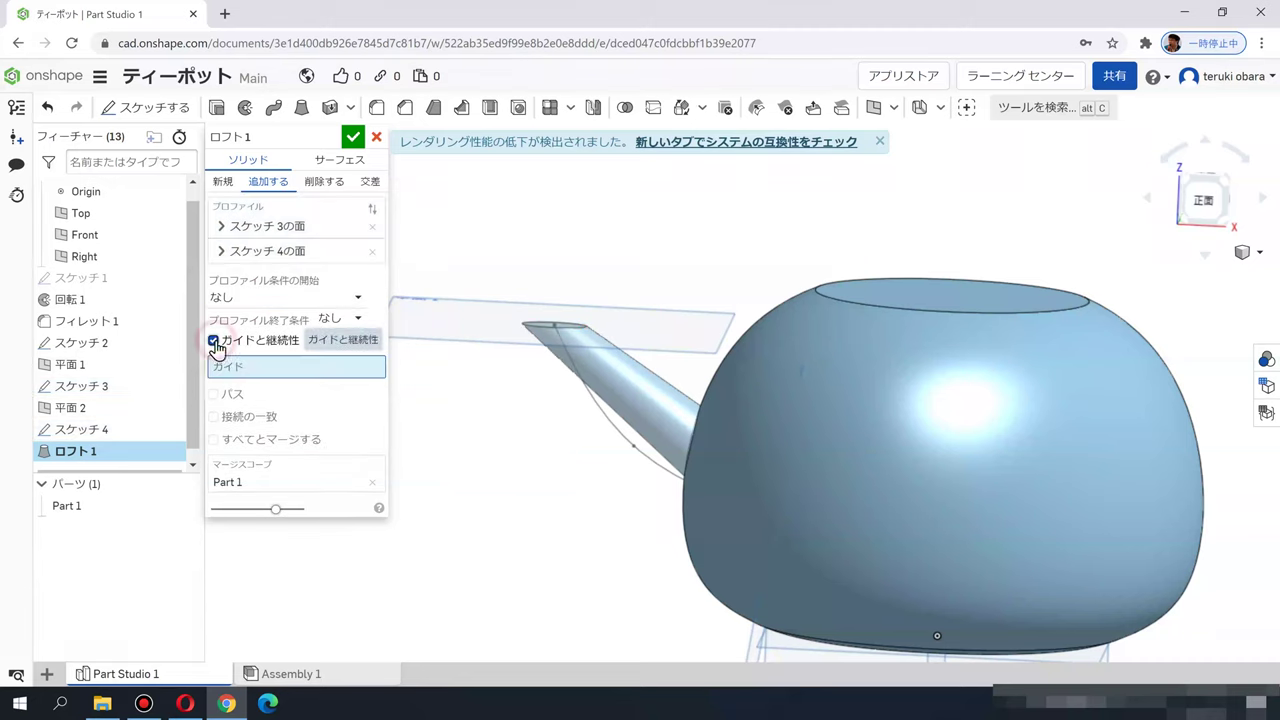
pyautogui.click(617, 442)
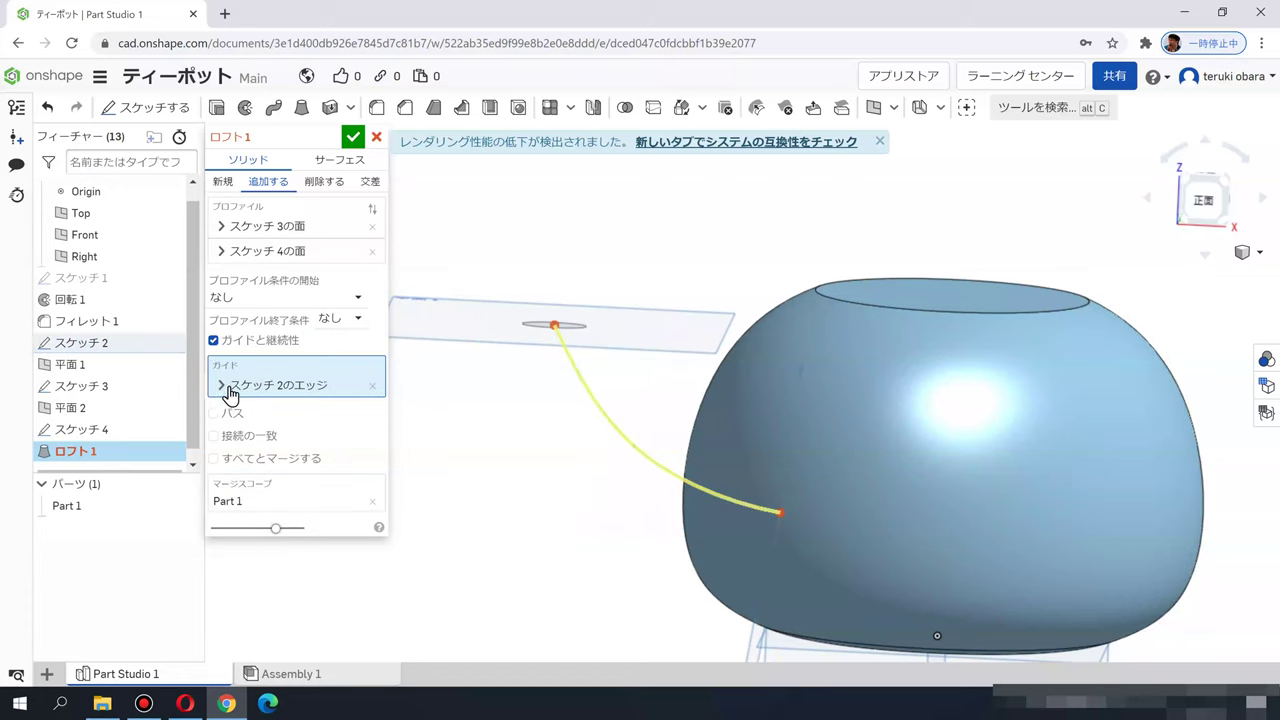
pyautogui.click(372, 388)
# Step: Turn off the loft's guides and continuity option and make the loft follow the spout spline as its path
pyautogui.click(214, 394)
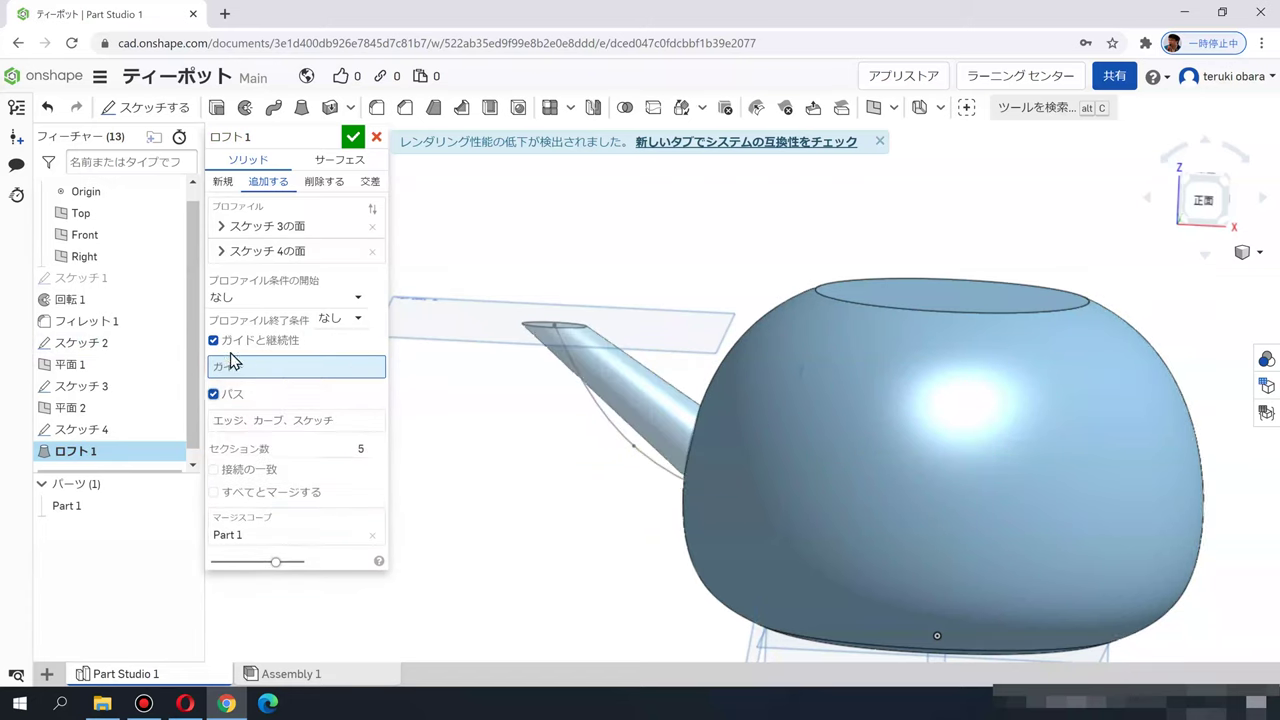
pyautogui.click(215, 341)
pyautogui.click(252, 390)
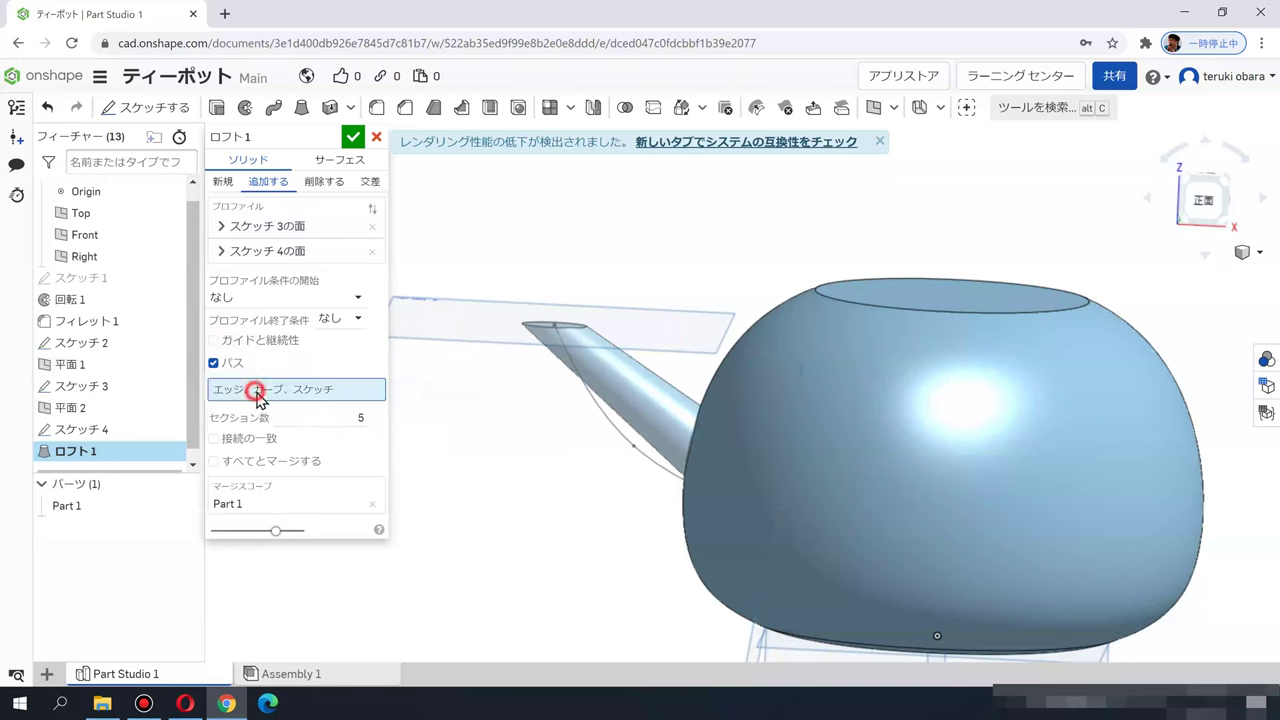
pyautogui.click(609, 424)
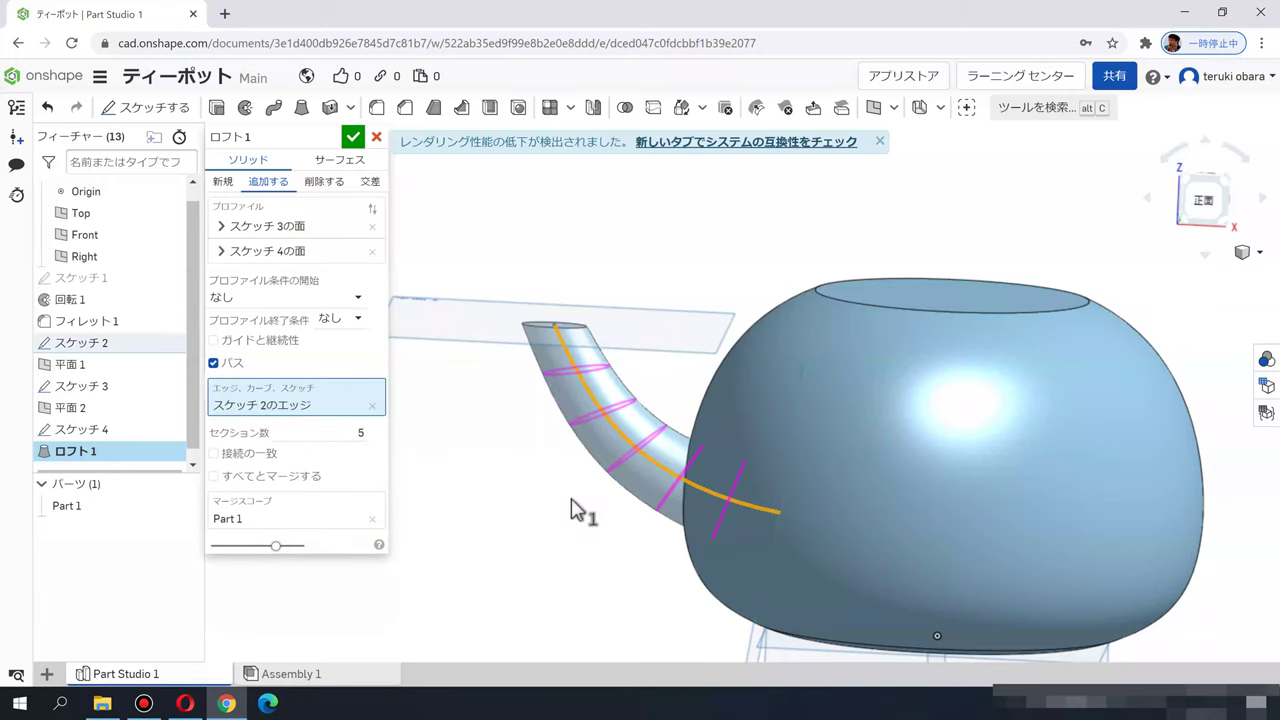
pyautogui.moveTo(570, 498); pyautogui.dragTo(563, 434, button='right')
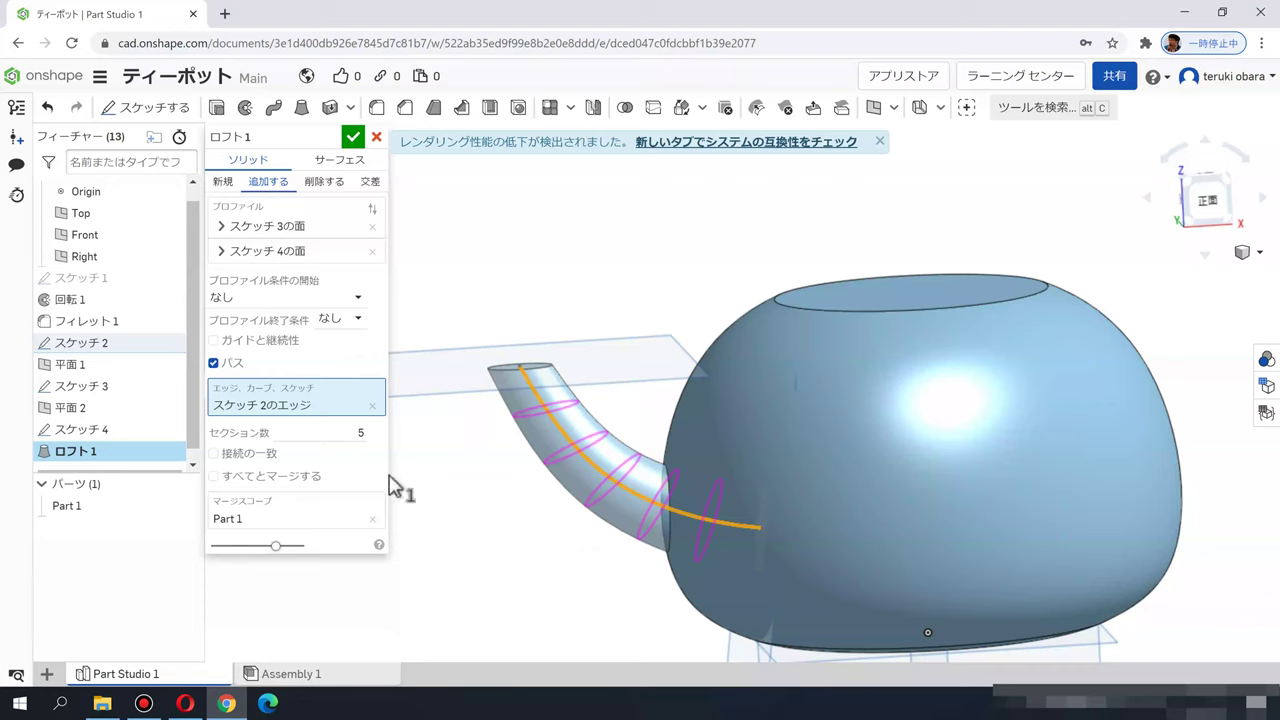
# Step: Try a section count of 3 for the loft path and set it back to 5
pyautogui.click(359, 431)
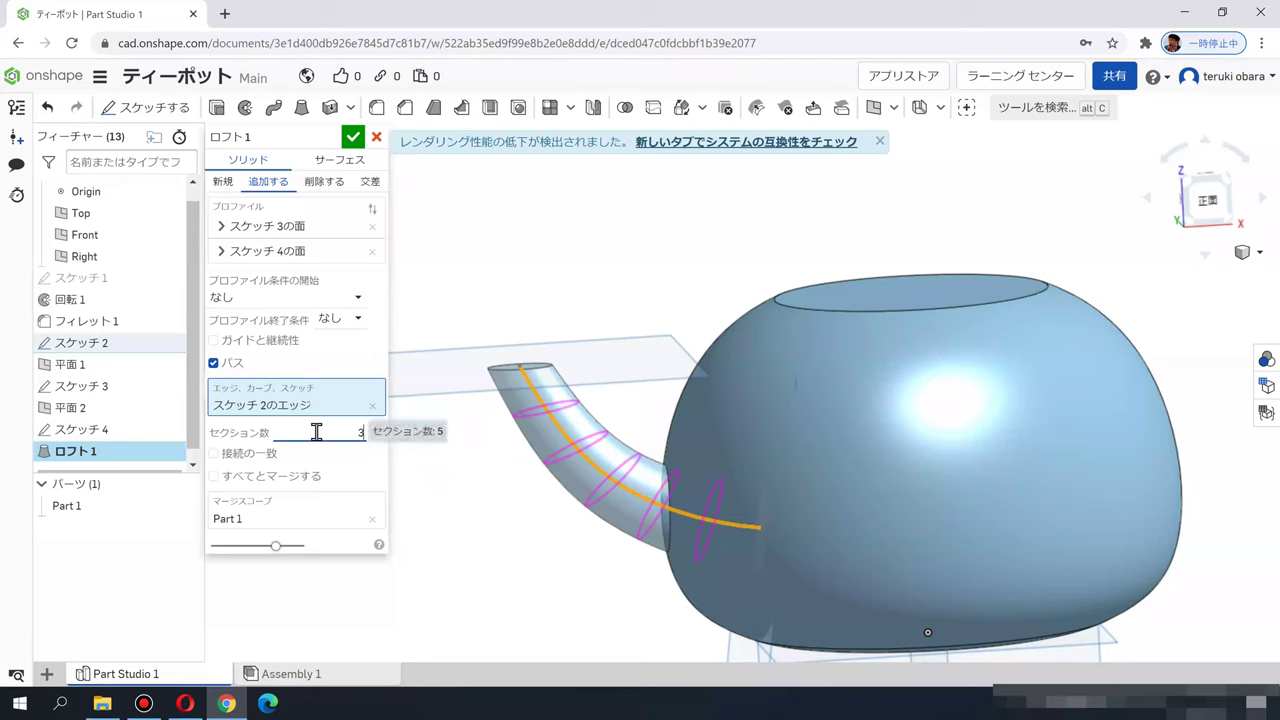
pyautogui.click(436, 477)
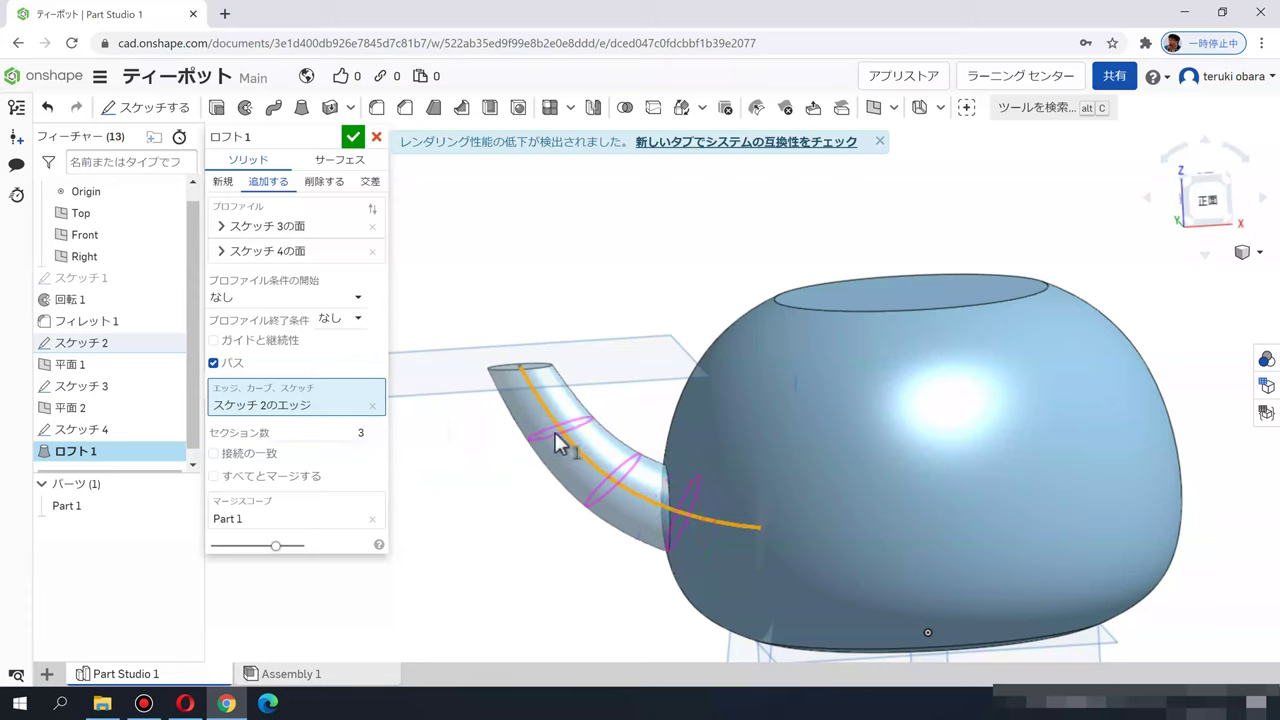
pyautogui.doubleClick(360, 433)
pyautogui.write('5')
pyautogui.click(439, 491)
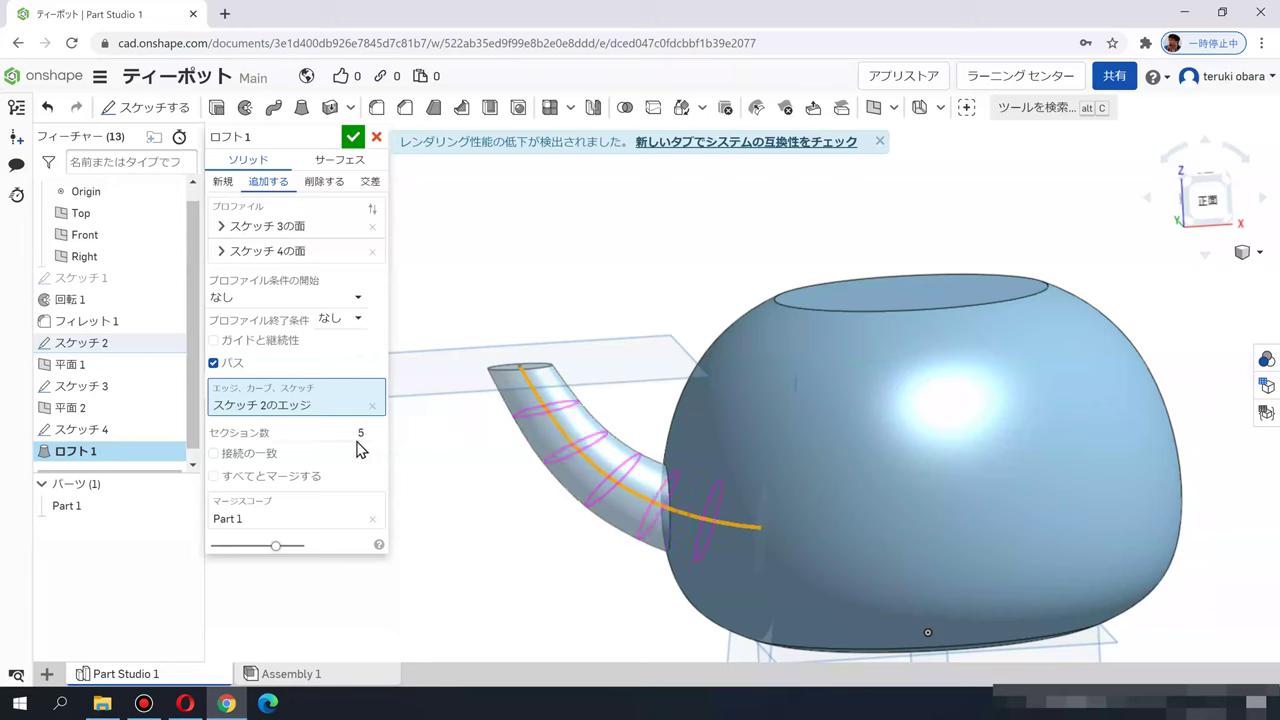
# Step: Accept the spout loft along its path and view the teapot from the front
pyautogui.click(352, 137)
pyautogui.click(426, 528)
pyautogui.scroll(-5, 426, 524)
pyautogui.scroll(5, 430, 528)
pyautogui.hotkey('shift', '1')
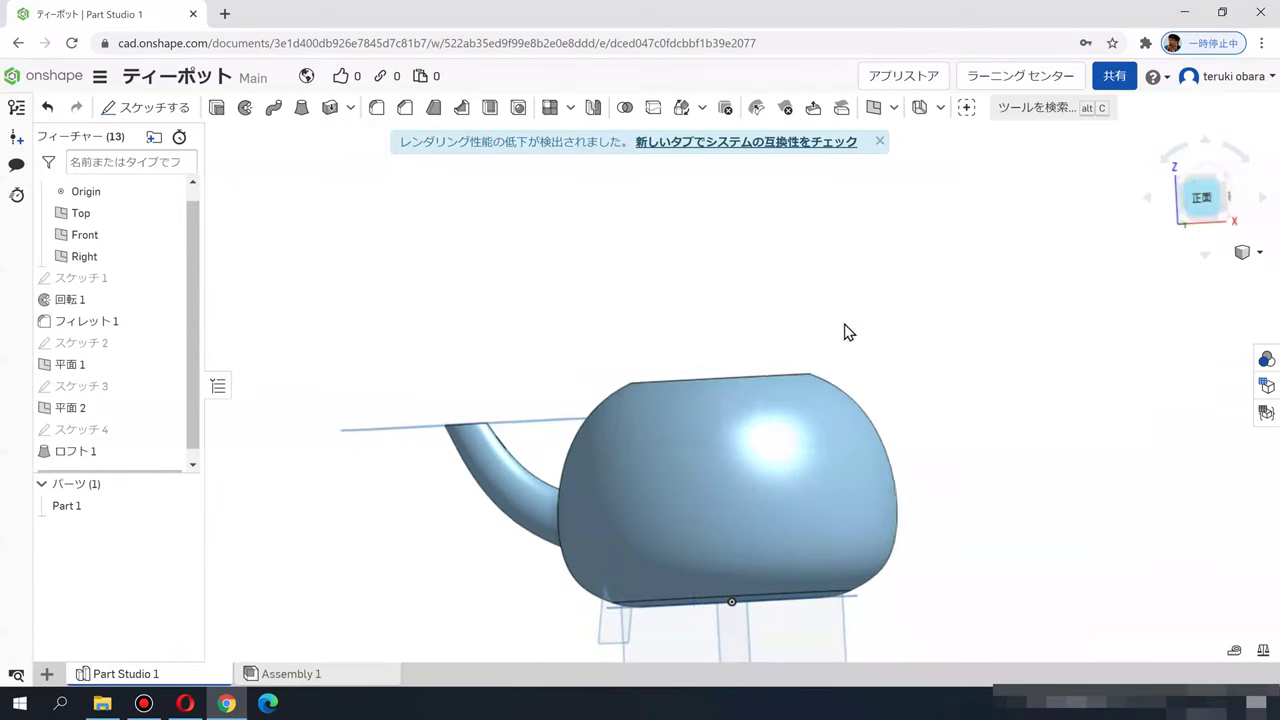
pyautogui.scroll(3, 586, 371)
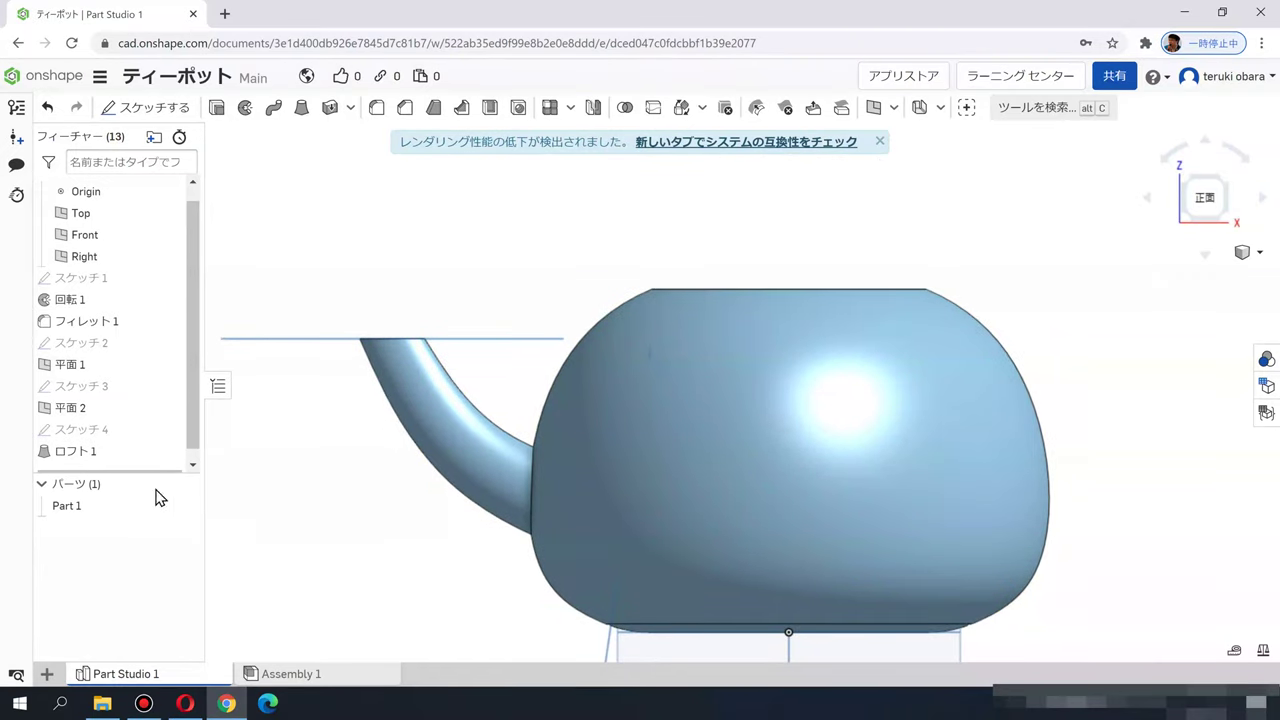
# Step: Edit the base-circle sketch inside the body to enlarge the circle's diameter, accept it, and return to the front view
pyautogui.click(75, 430)
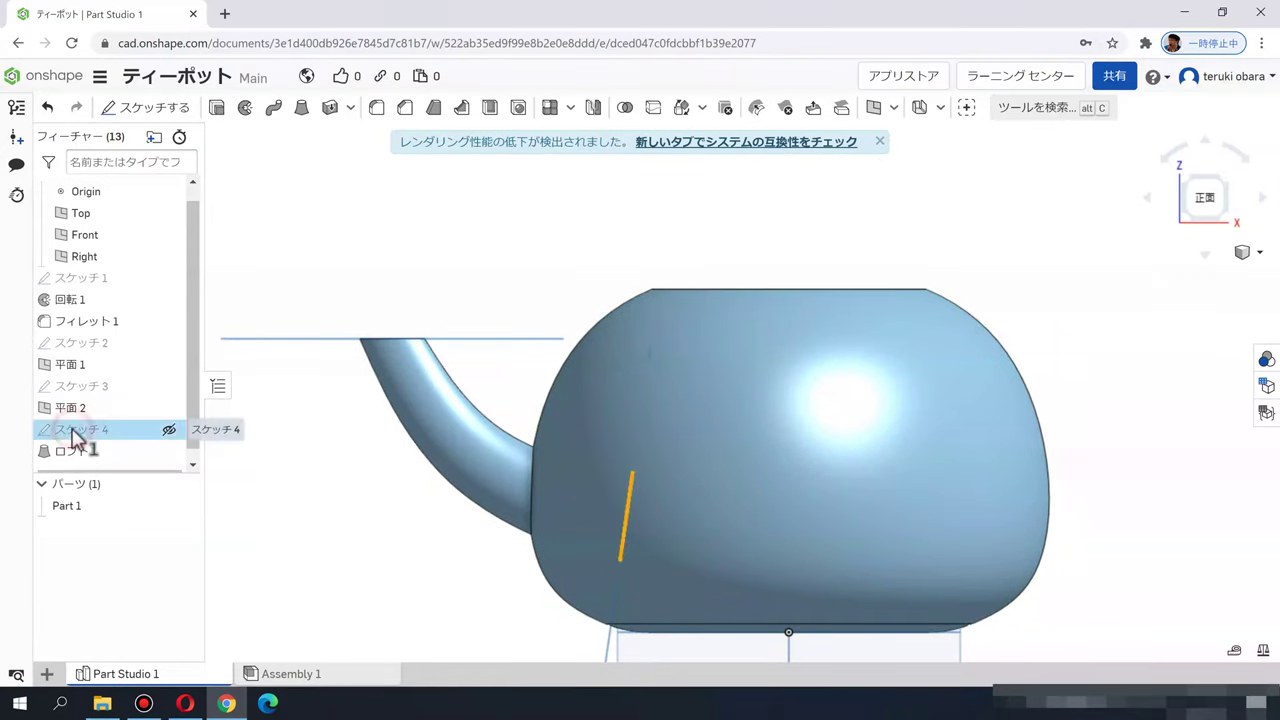
pyautogui.doubleClick(100, 430)
pyautogui.moveTo(390, 500); pyautogui.dragTo(612, 453, button='right')
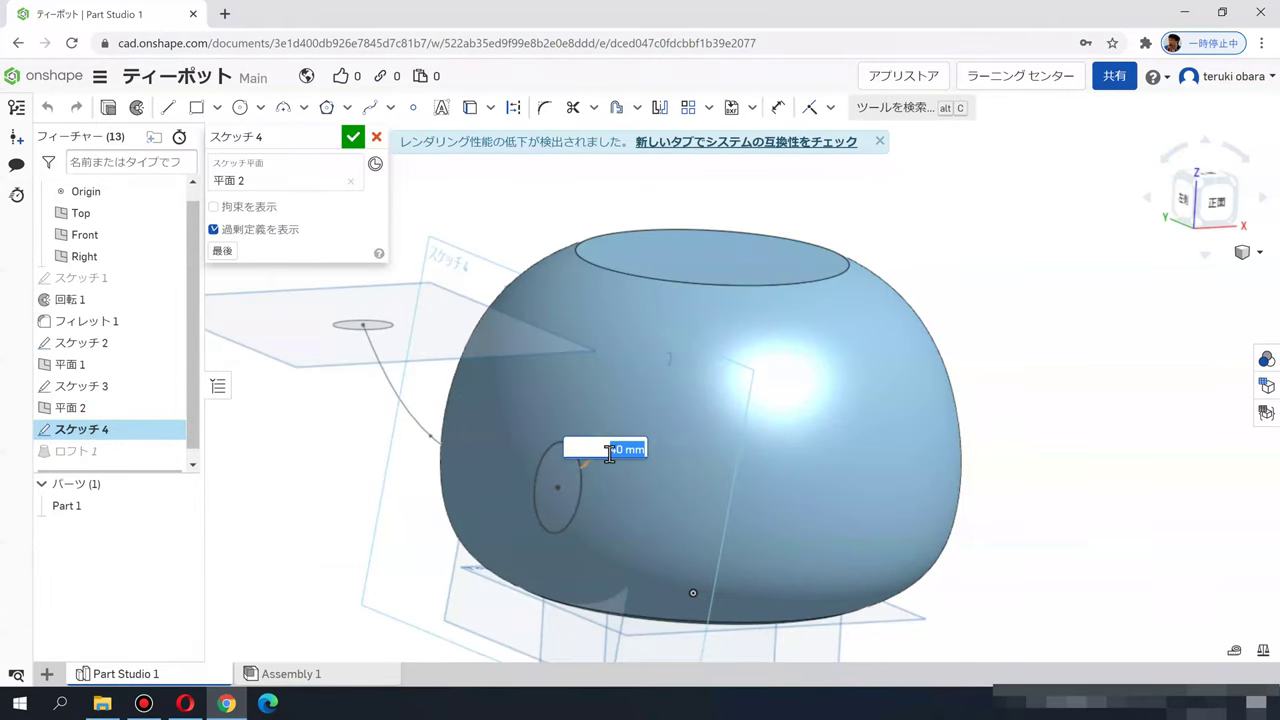
pyautogui.moveTo(609, 454); pyautogui.dragTo(609, 449)
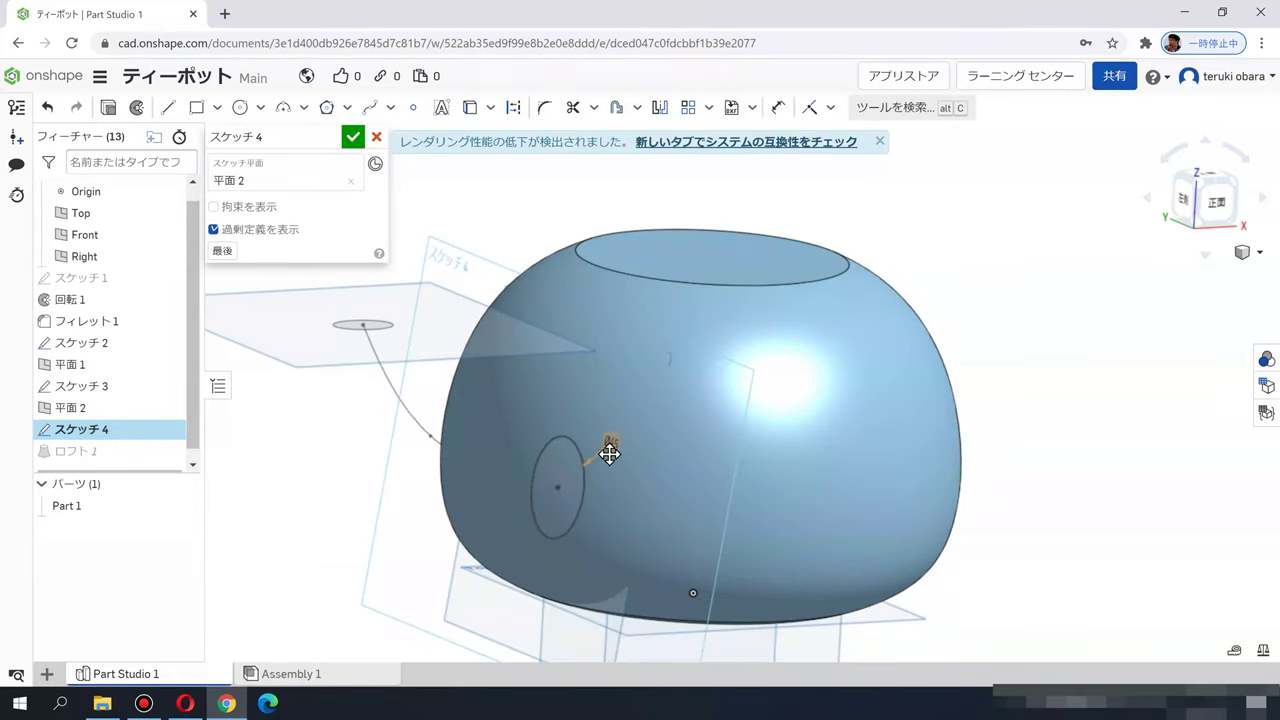
pyautogui.click(352, 146)
pyautogui.moveTo(349, 526); pyautogui.dragTo(305, 520, button='right')
pyautogui.click(1200, 200)
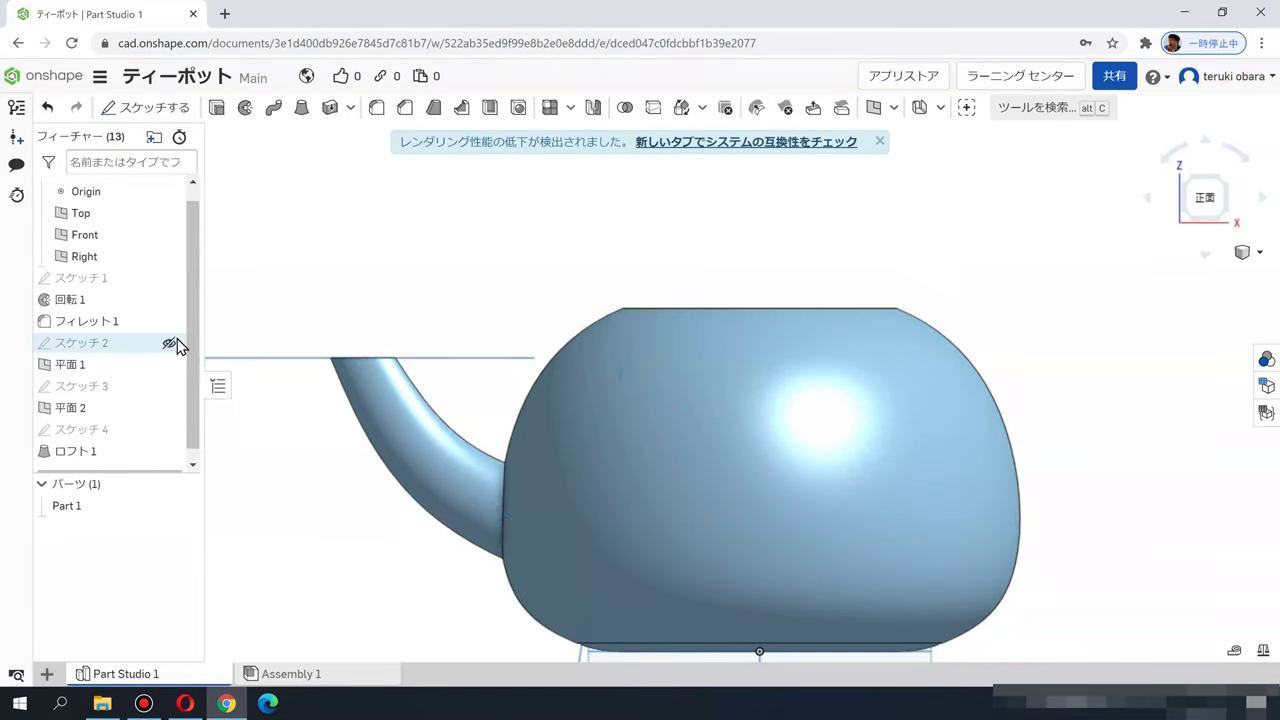
# Step: Roll the feature history back to just before the spout loft
pyautogui.moveTo(194, 334); pyautogui.dragTo(194, 271)
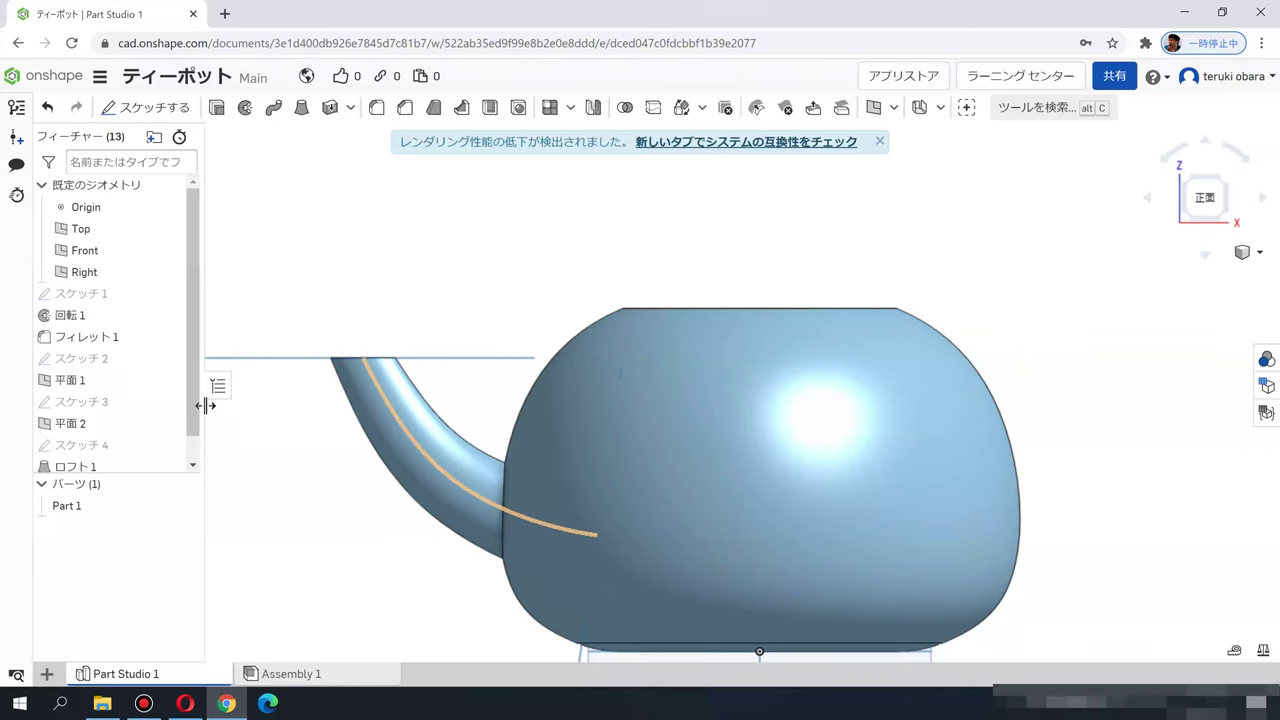
pyautogui.click(106, 468)
pyautogui.moveTo(107, 470); pyautogui.dragTo(107, 438)
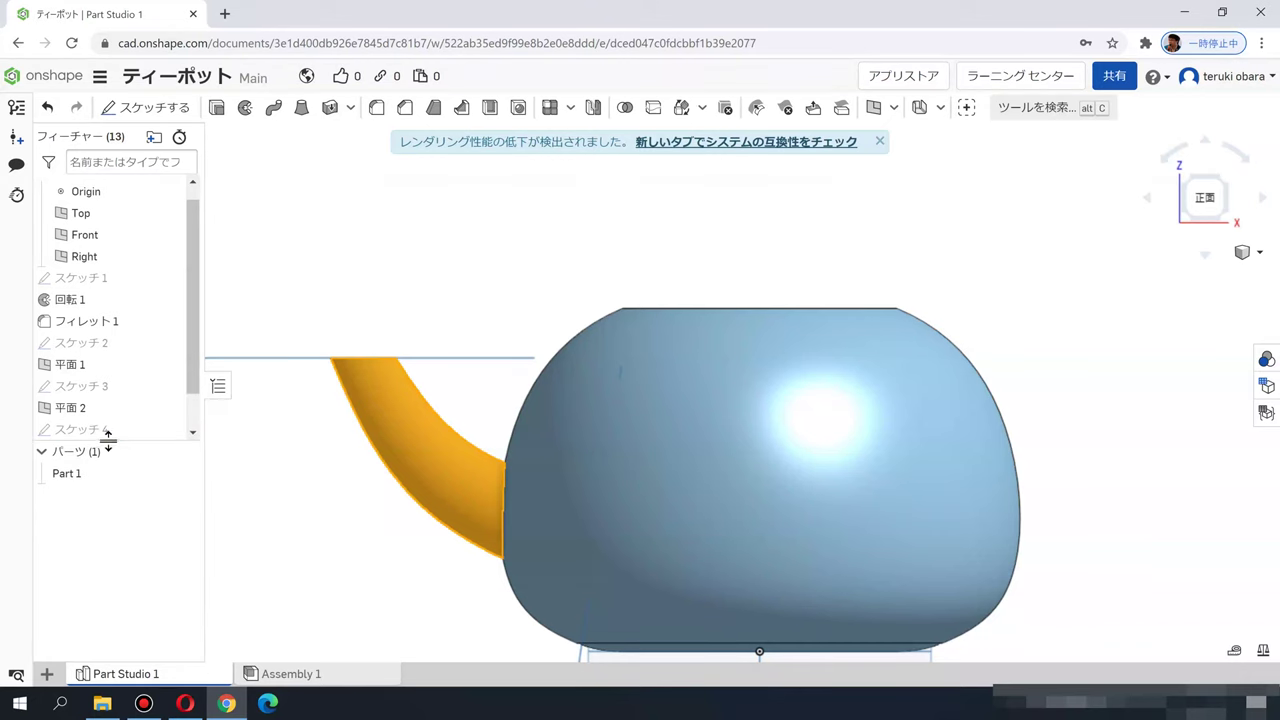
pyautogui.moveTo(197, 377); pyautogui.dragTo(186, 471)
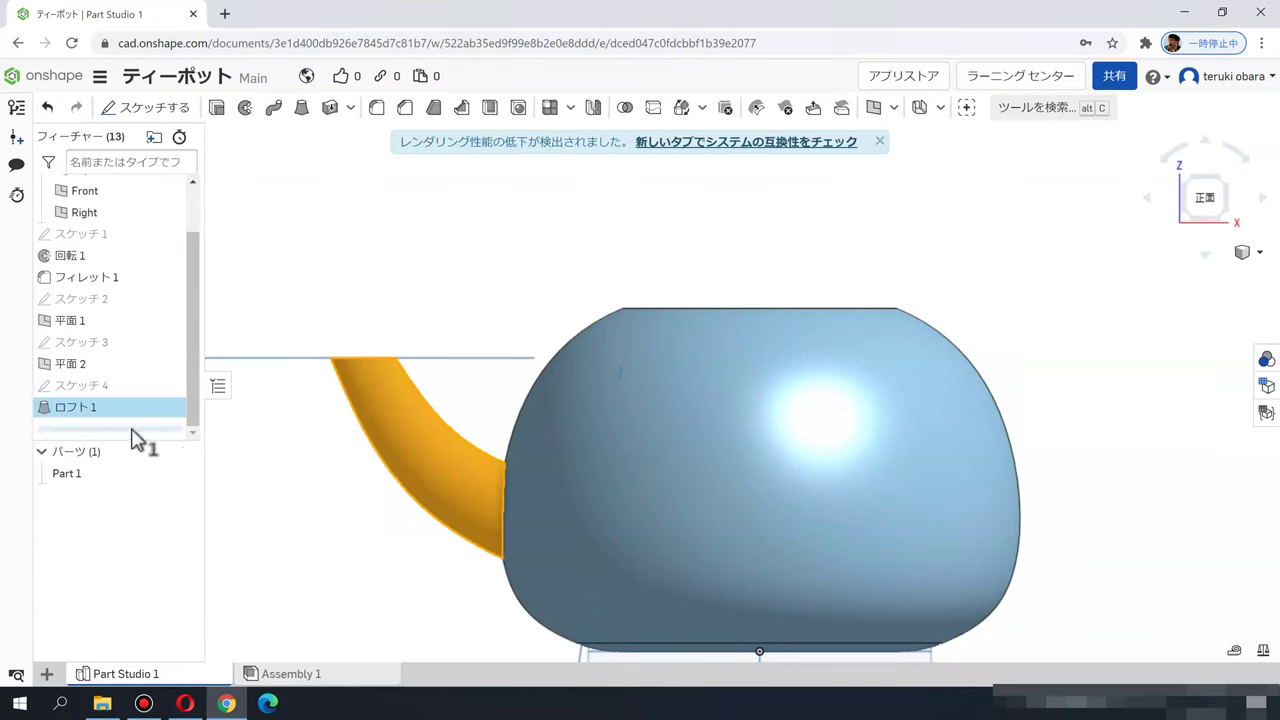
pyautogui.moveTo(130, 404); pyautogui.dragTo(132, 400)
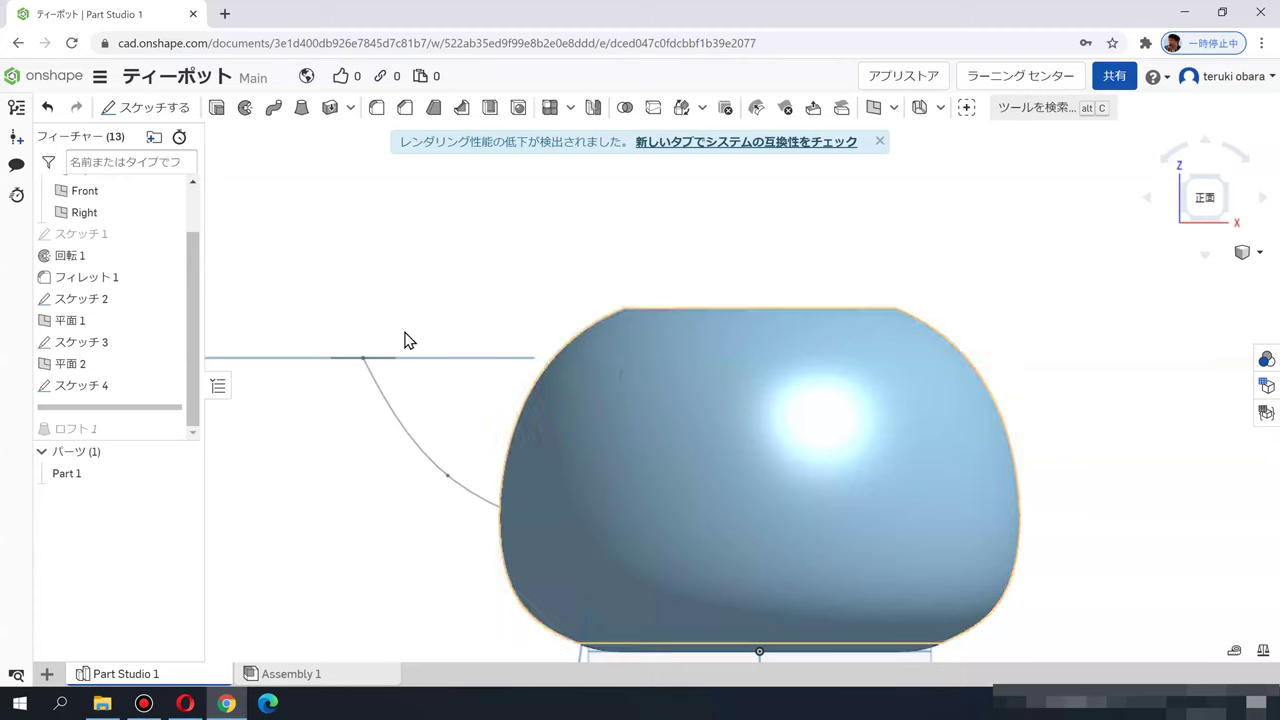
# Step: Start a new sketch on the Front plane and dismiss the rendering performance notice
pyautogui.scroll(-4, 400, 280)
pyautogui.click(524, 507)
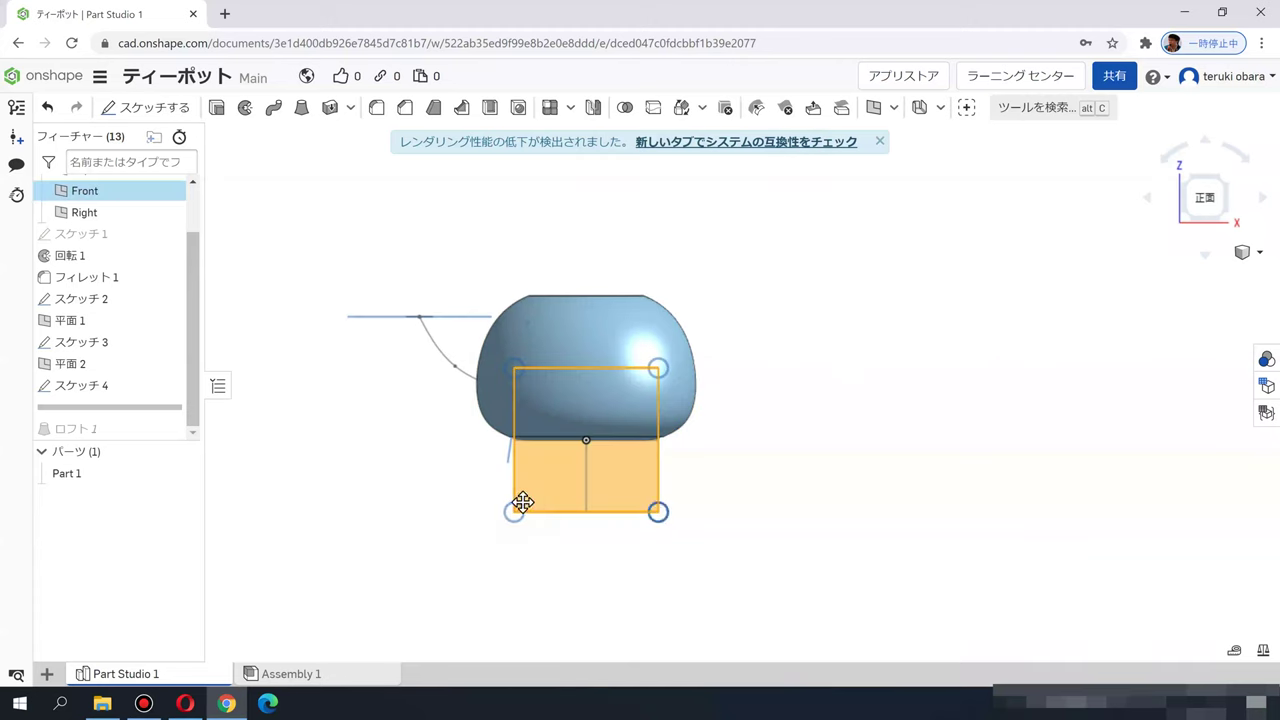
pyautogui.click(152, 108)
pyautogui.scroll(4, 524, 287)
pyautogui.moveTo(414, 286)
pyautogui.mouseDown(button='middle')
pyautogui.moveTo(584, 289)
pyautogui.moveTo(574, 283)
pyautogui.mouseUp(button='middle')
pyautogui.click(879, 143)
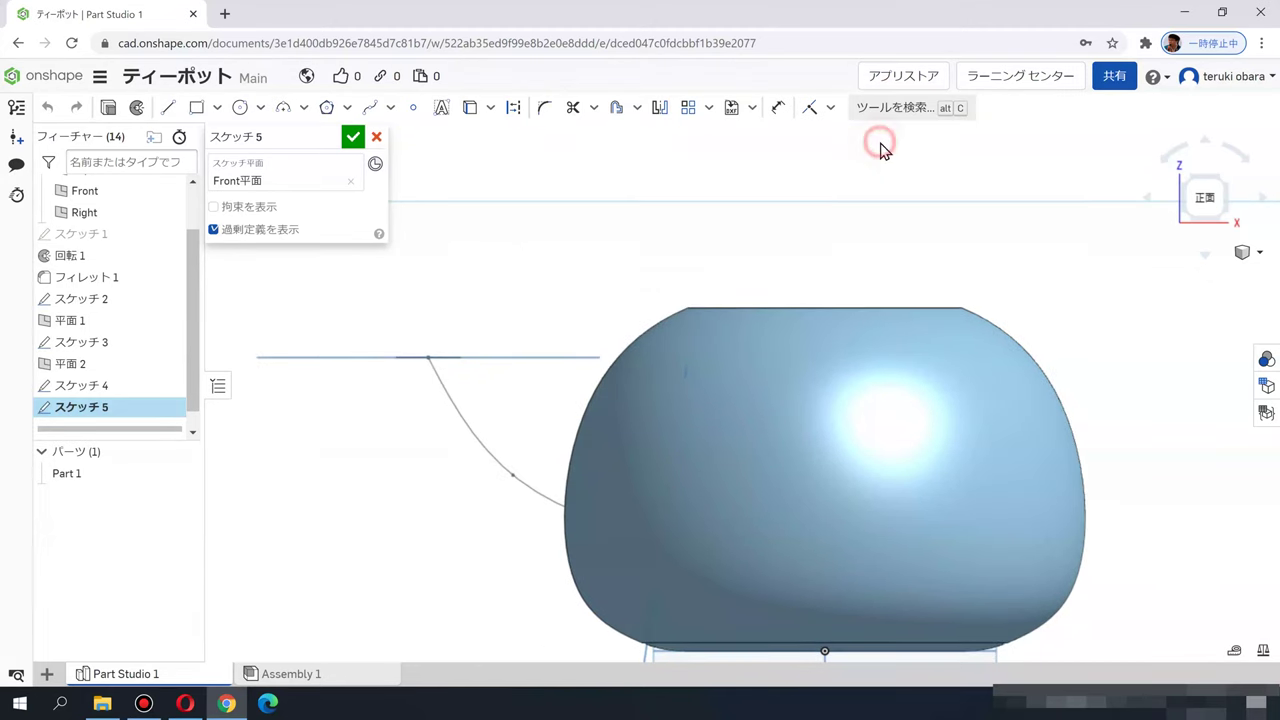
# Step: Set the model display to translucent so the spout profiles inside the body can be selected
pyautogui.click(1263, 256)
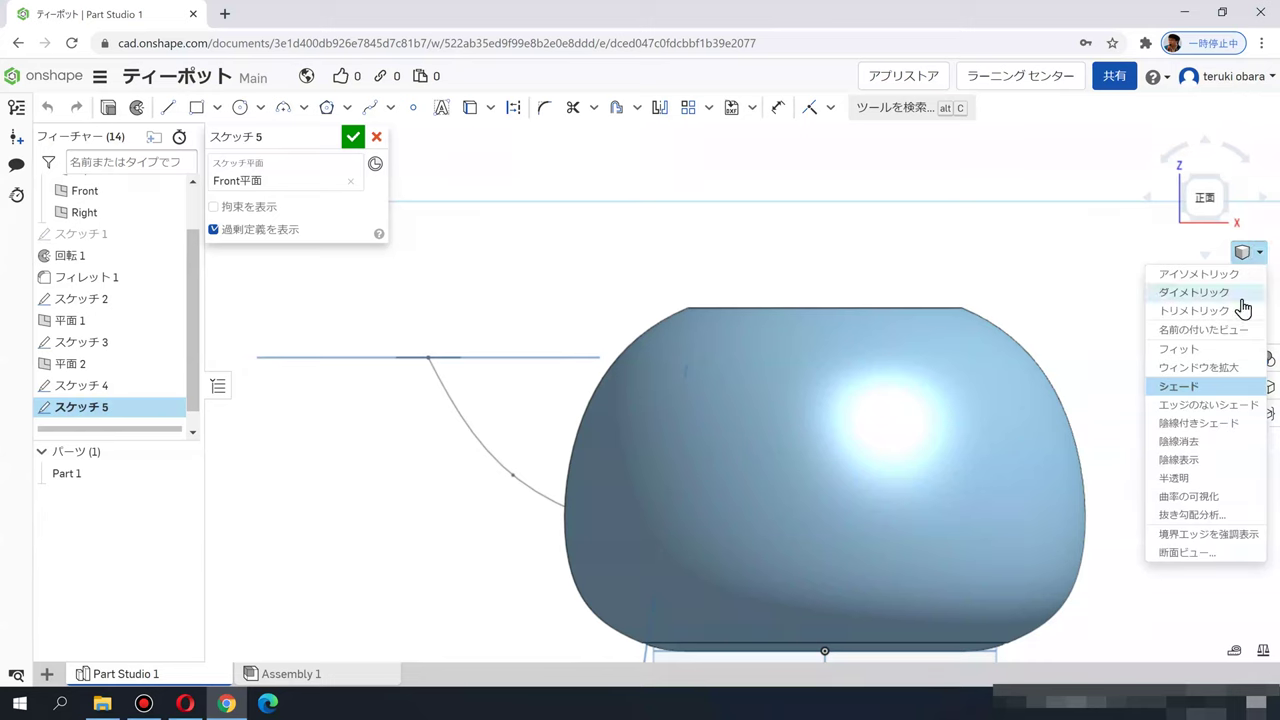
pyautogui.click(1199, 406)
pyautogui.click(1245, 253)
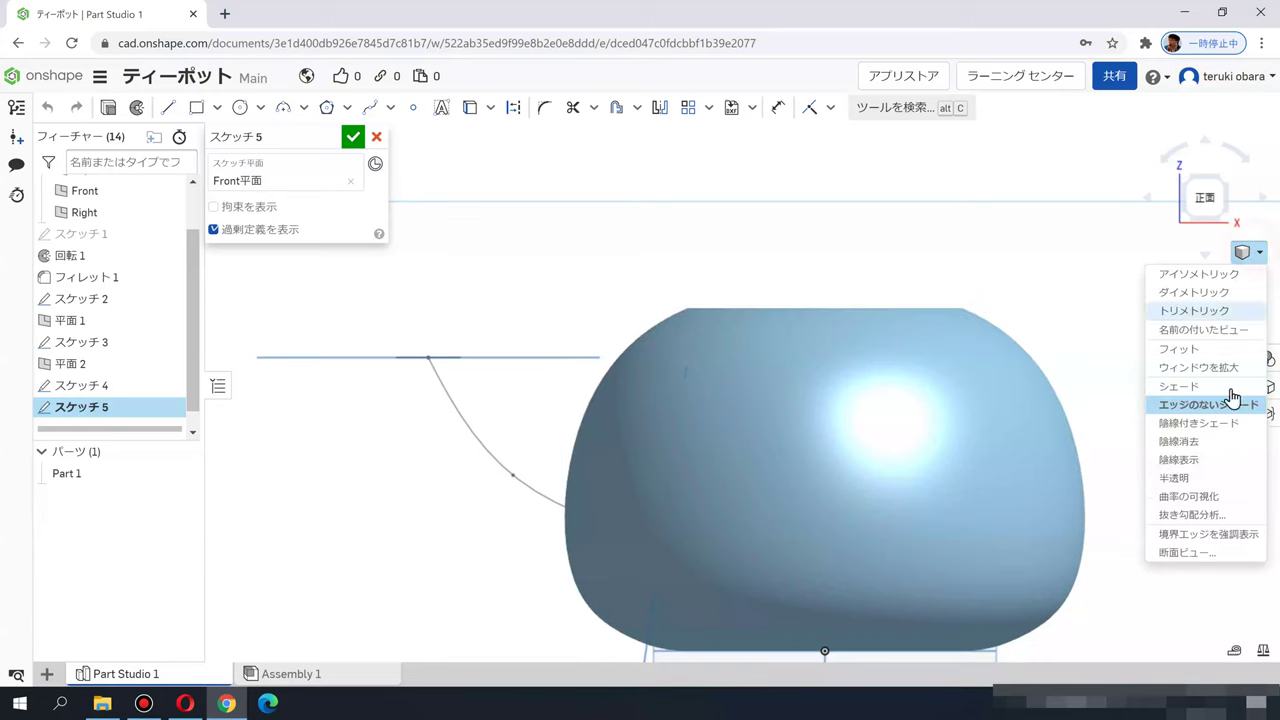
pyautogui.click(1199, 478)
pyautogui.scroll(3, 647, 387)
pyautogui.scroll(-3, 663, 390)
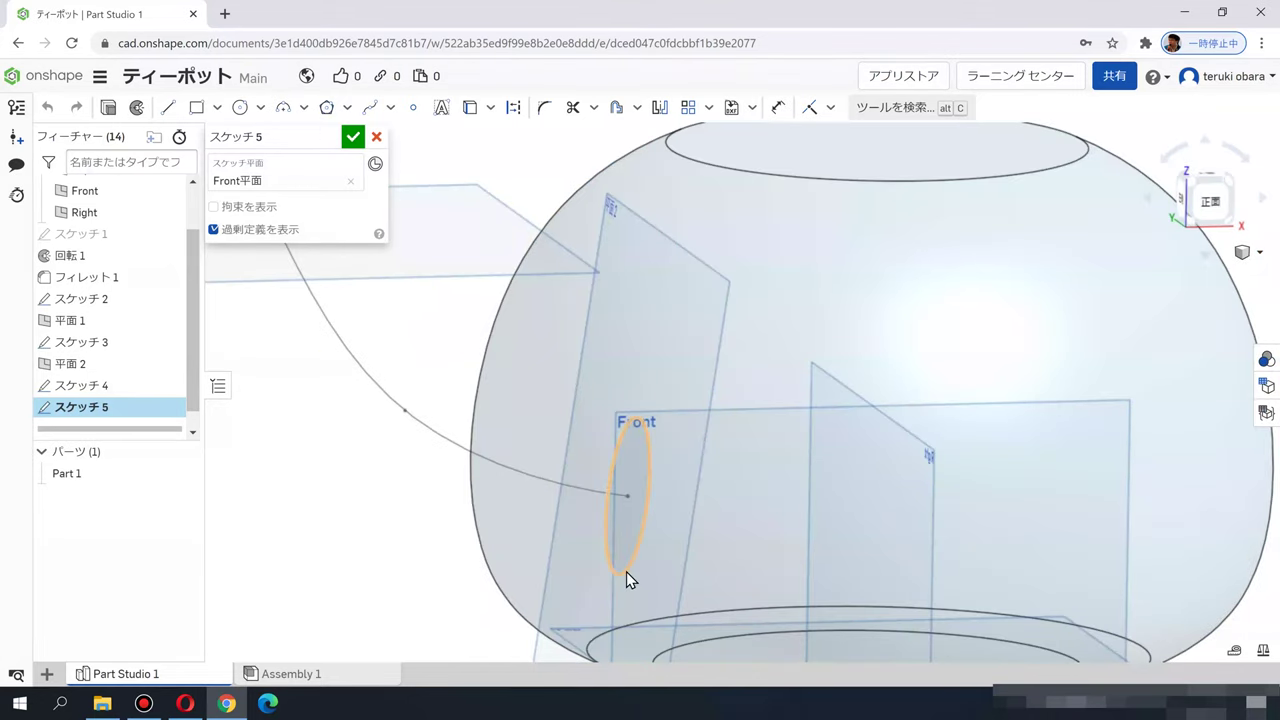
pyautogui.click(830, 108)
pyautogui.click(830, 108)
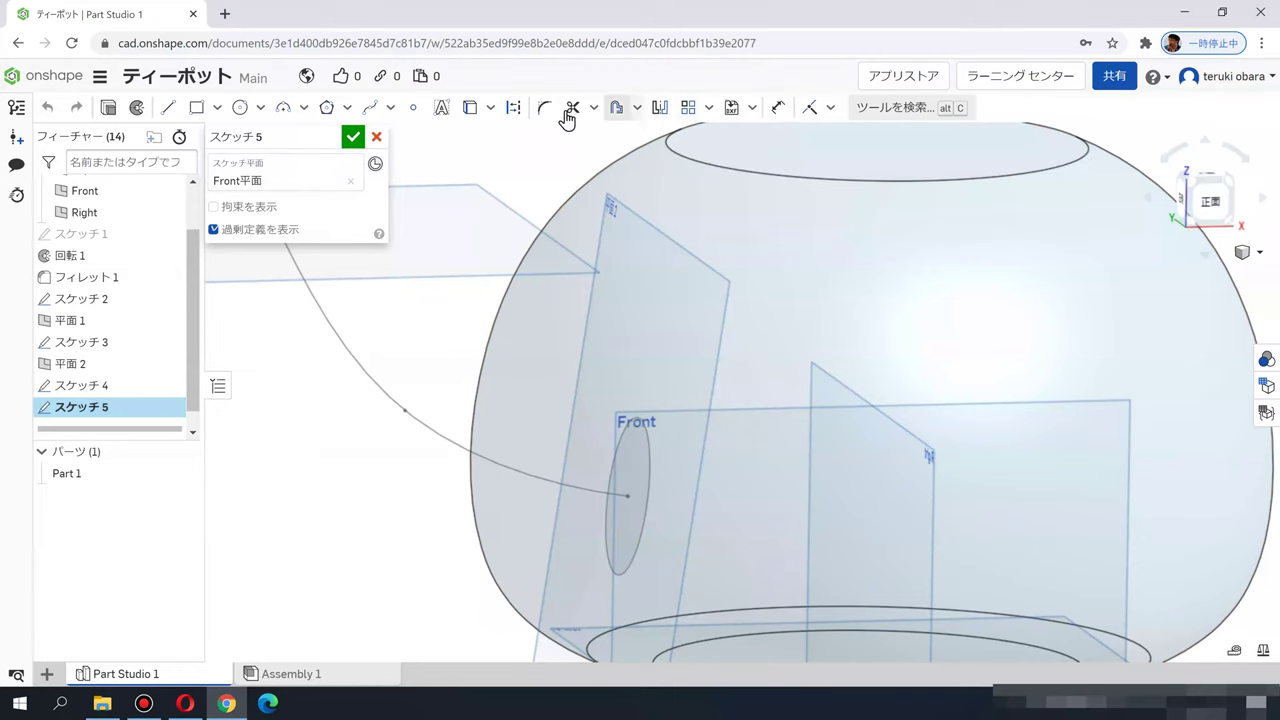
pyautogui.click(490, 110)
pyautogui.click(486, 163)
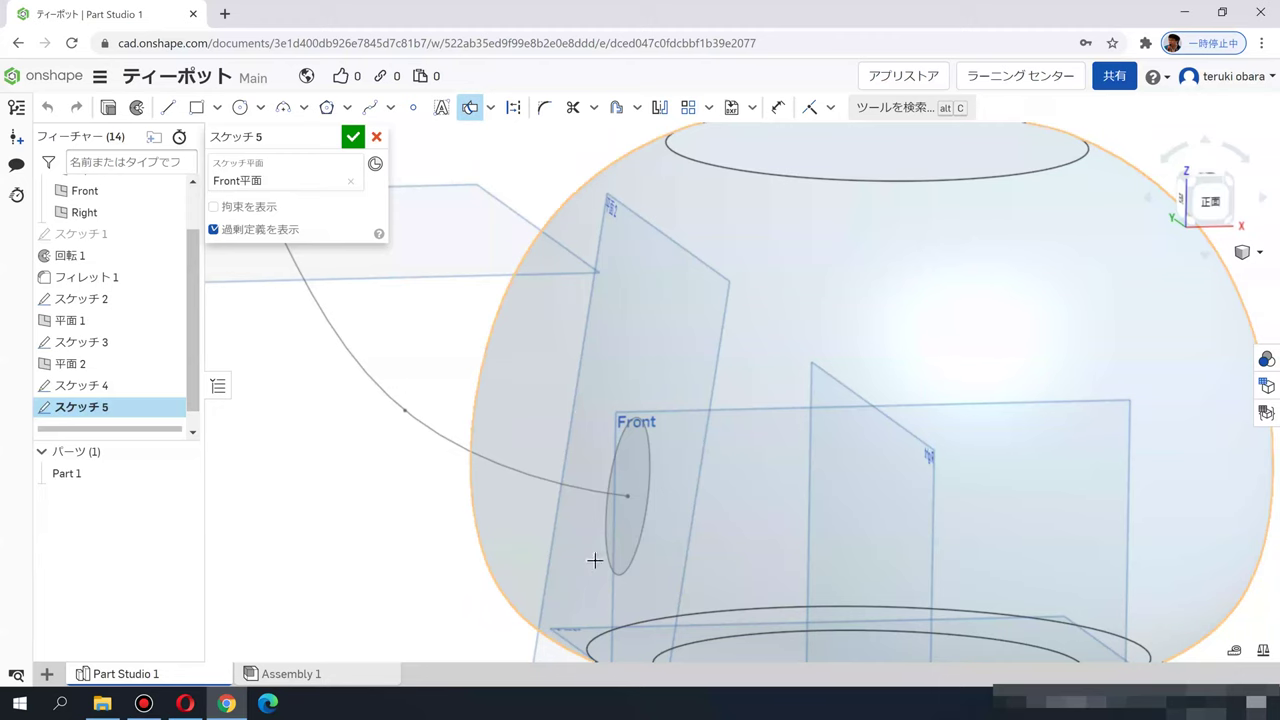
# Step: Project the spout's base circle and tip ellipse into the Front-plane sketch as construction lines with the Use tool
pyautogui.click(511, 108)
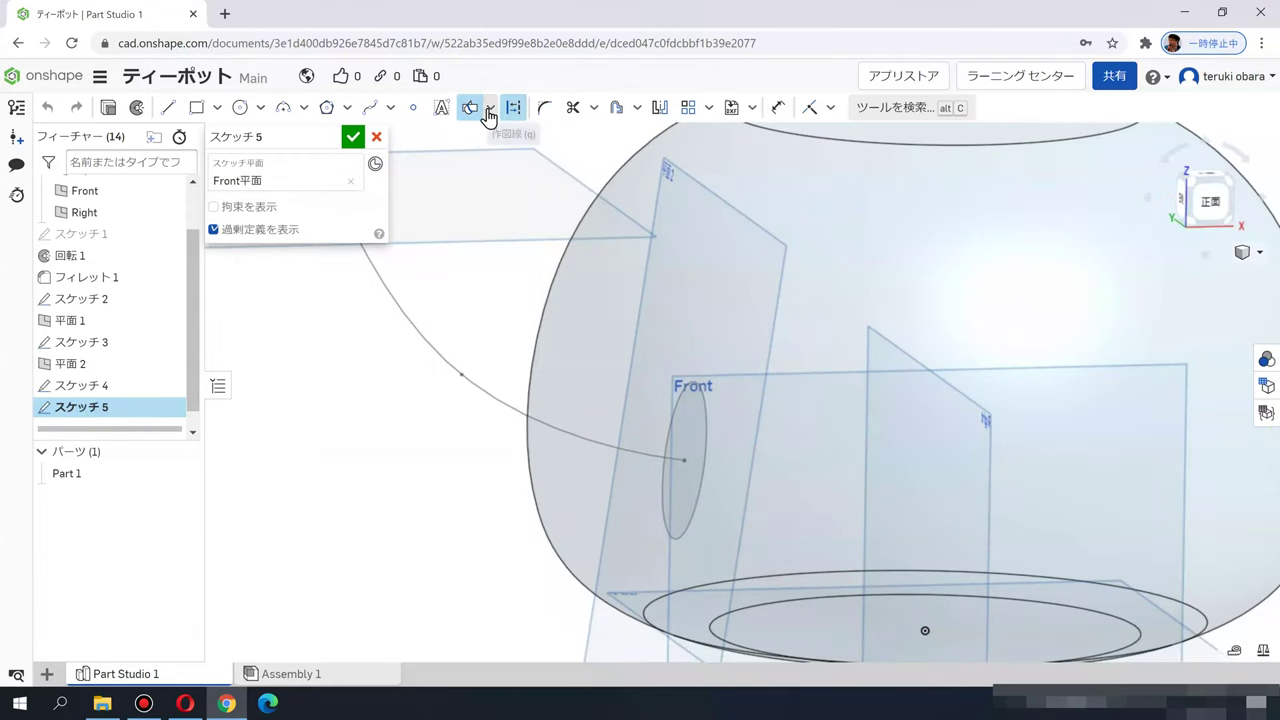
pyautogui.click(490, 108)
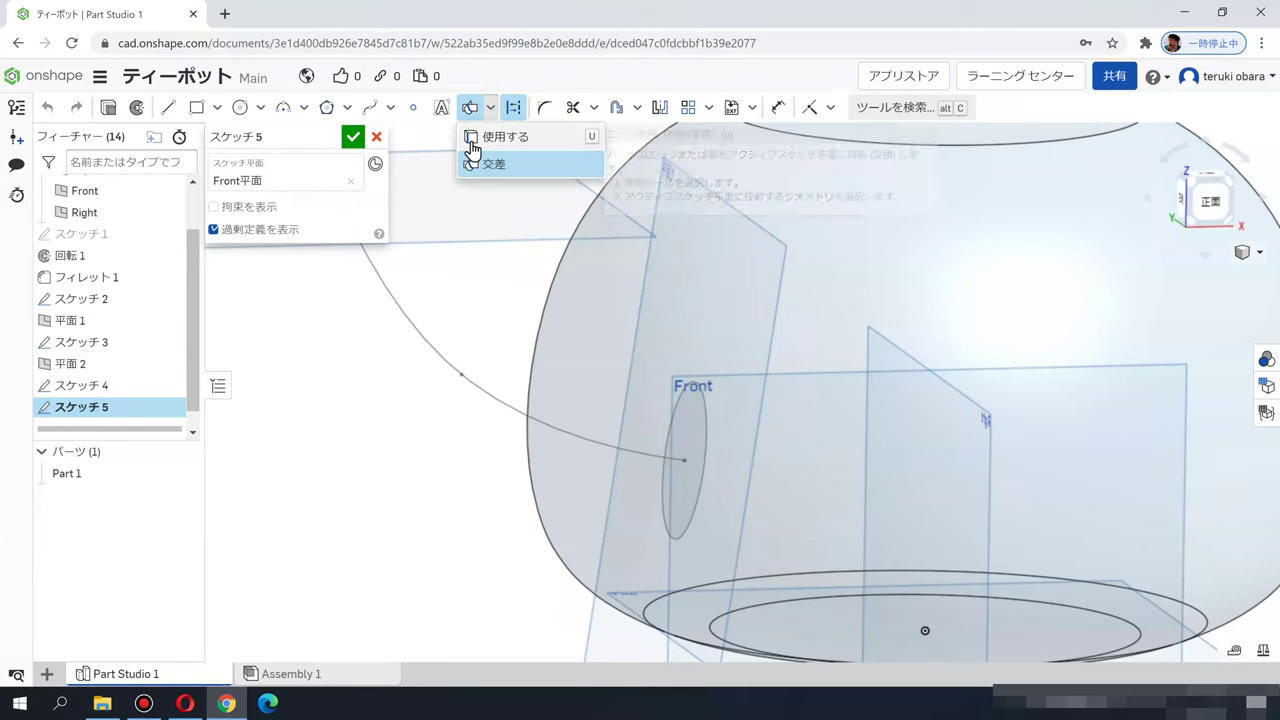
pyautogui.click(473, 148)
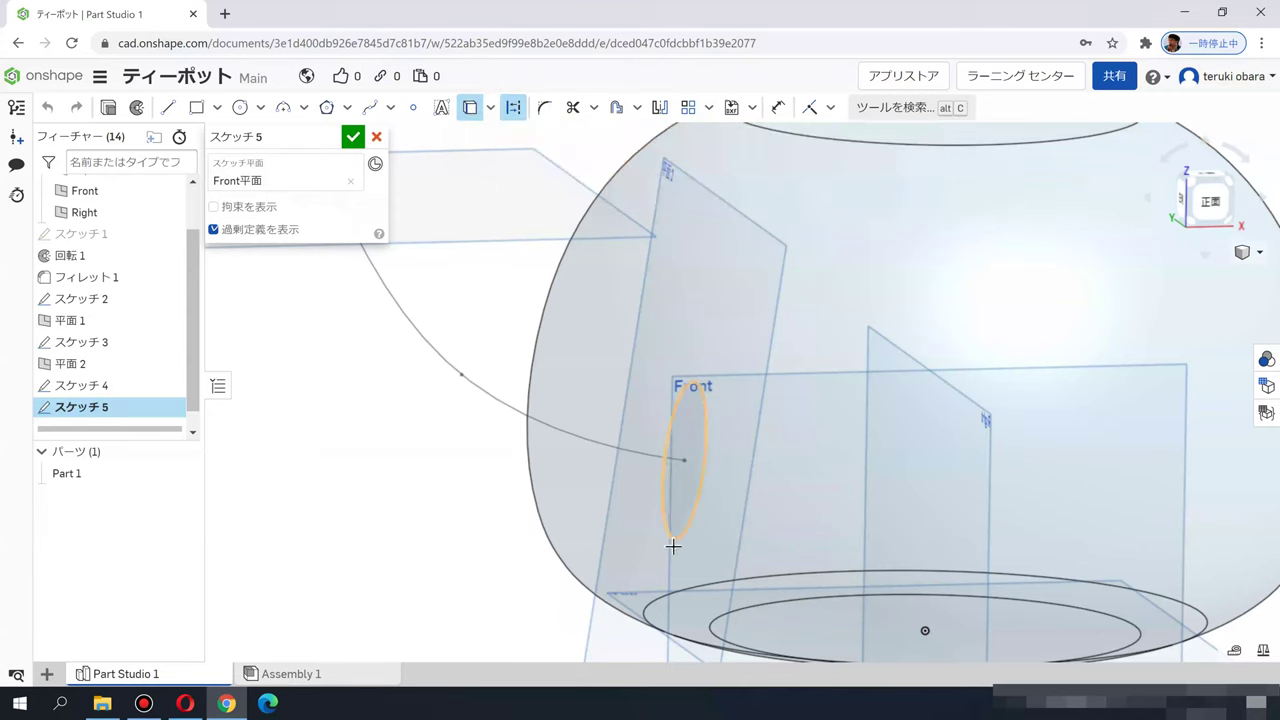
pyautogui.click(677, 540)
pyautogui.moveTo(528, 541); pyautogui.dragTo(645, 641, button='middle')
pyautogui.click(434, 298)
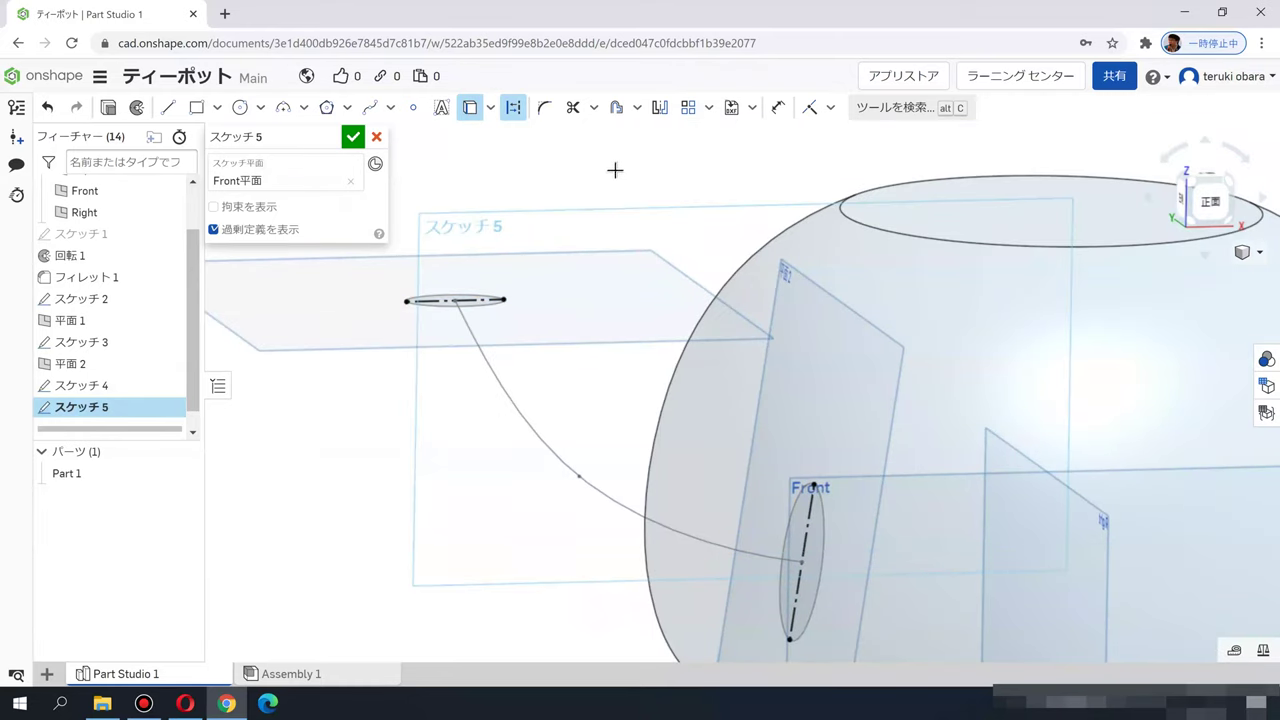
pyautogui.press('Escape')
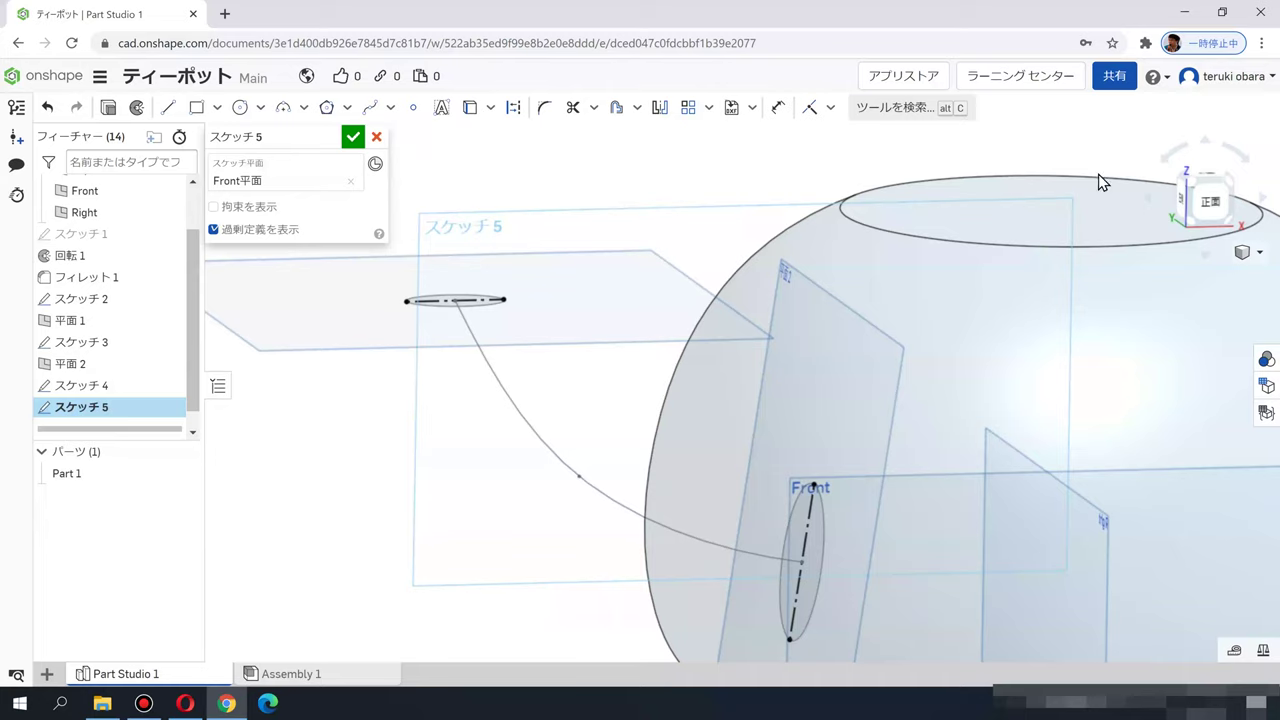
# Step: In the front view, hide the Top, Front and Right planes and both spout profile planes
pyautogui.click(1211, 203)
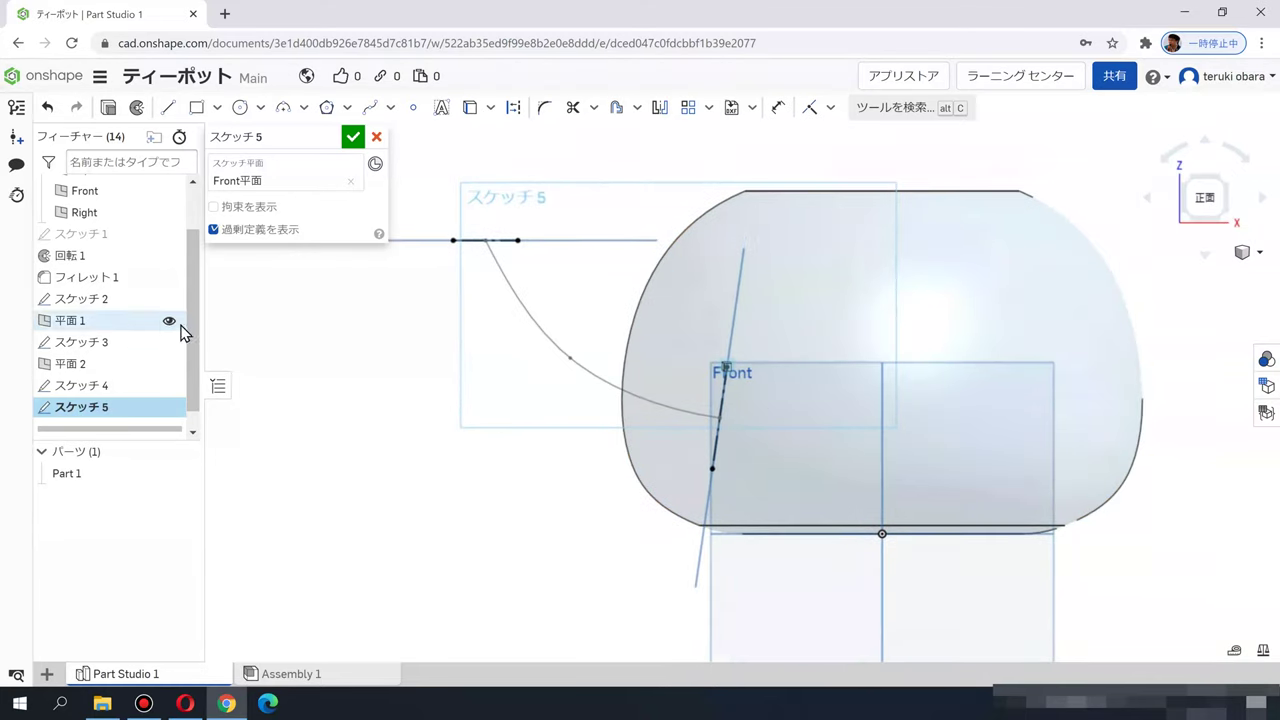
pyautogui.click(171, 363)
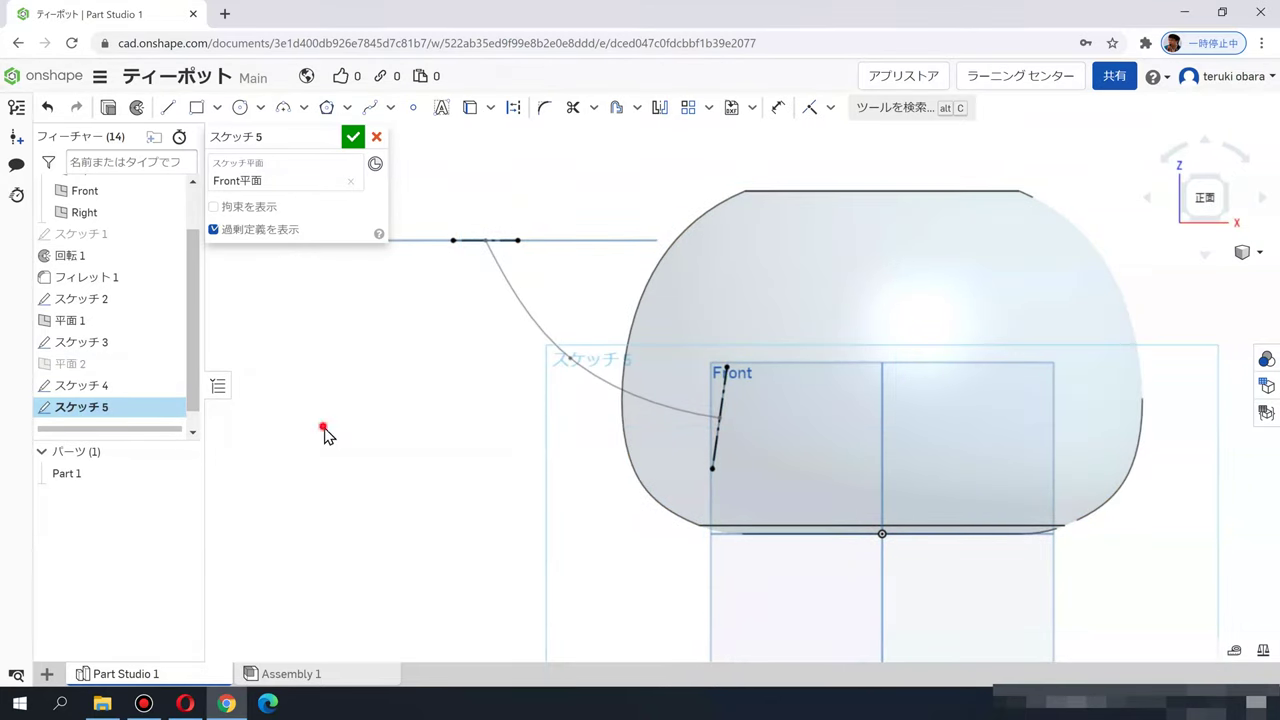
pyautogui.scroll(3, 110, 260)
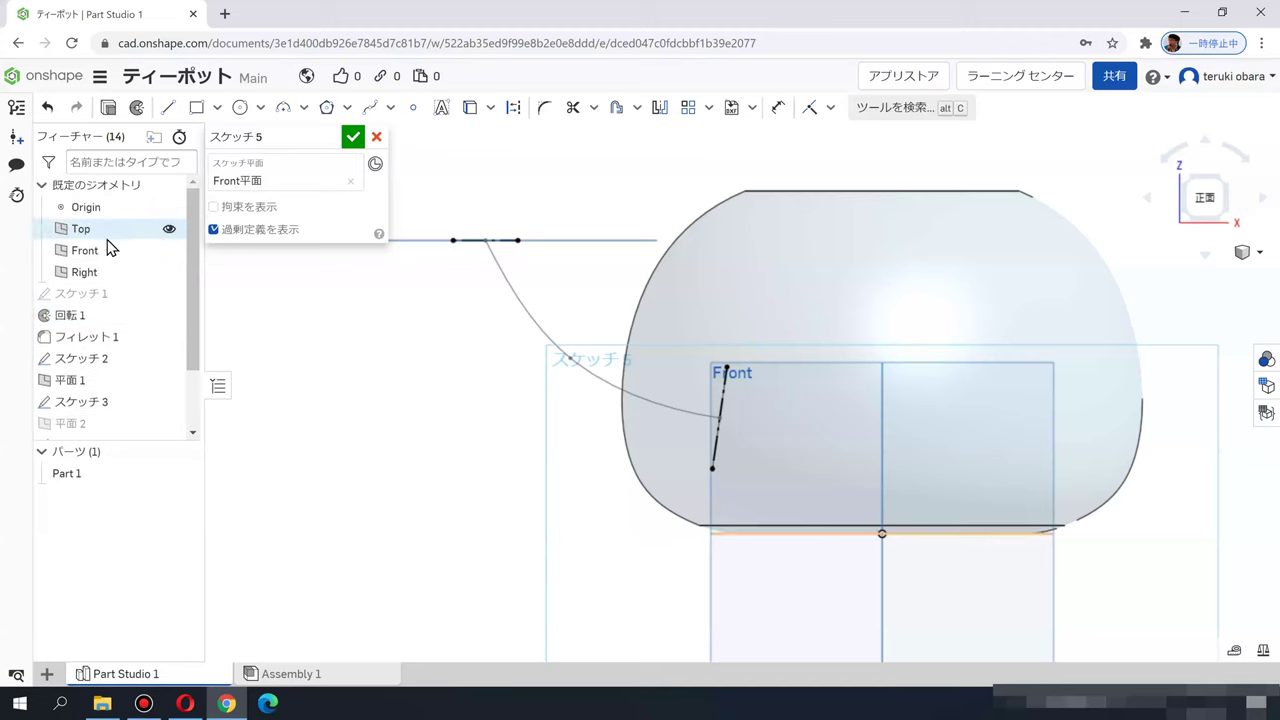
pyautogui.click(171, 229)
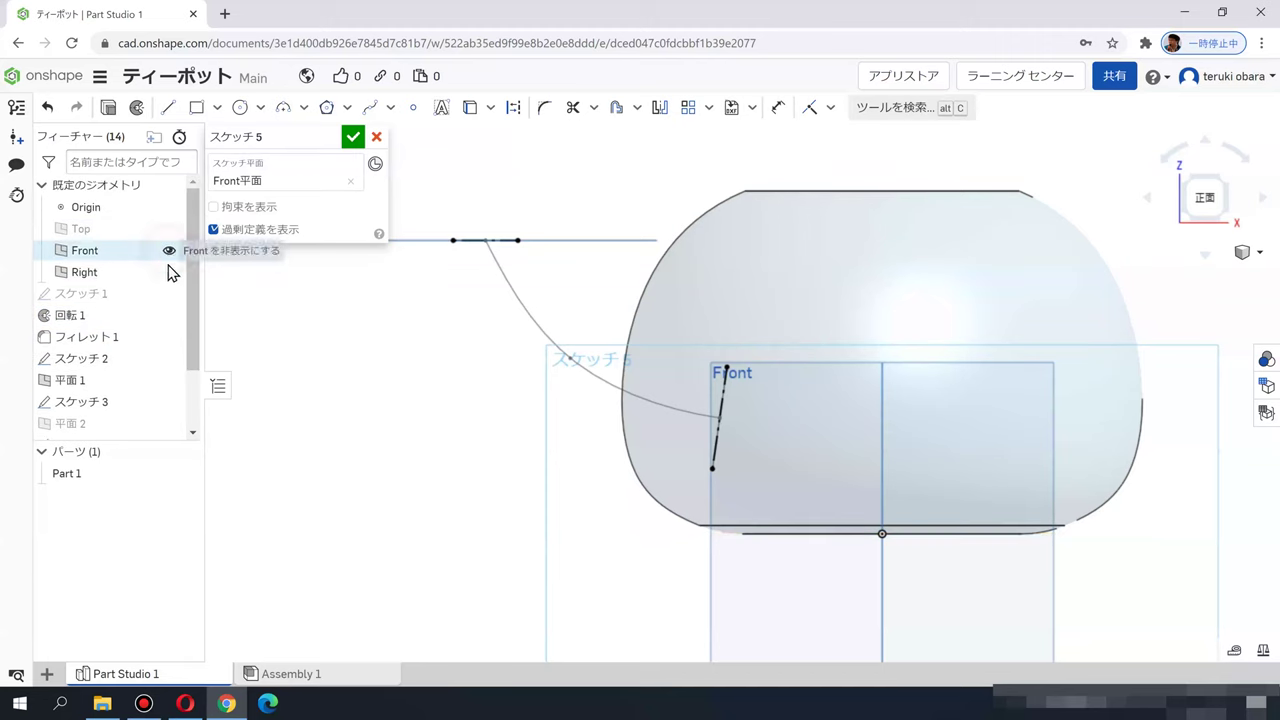
pyautogui.click(171, 250)
pyautogui.click(171, 272)
pyautogui.click(169, 380)
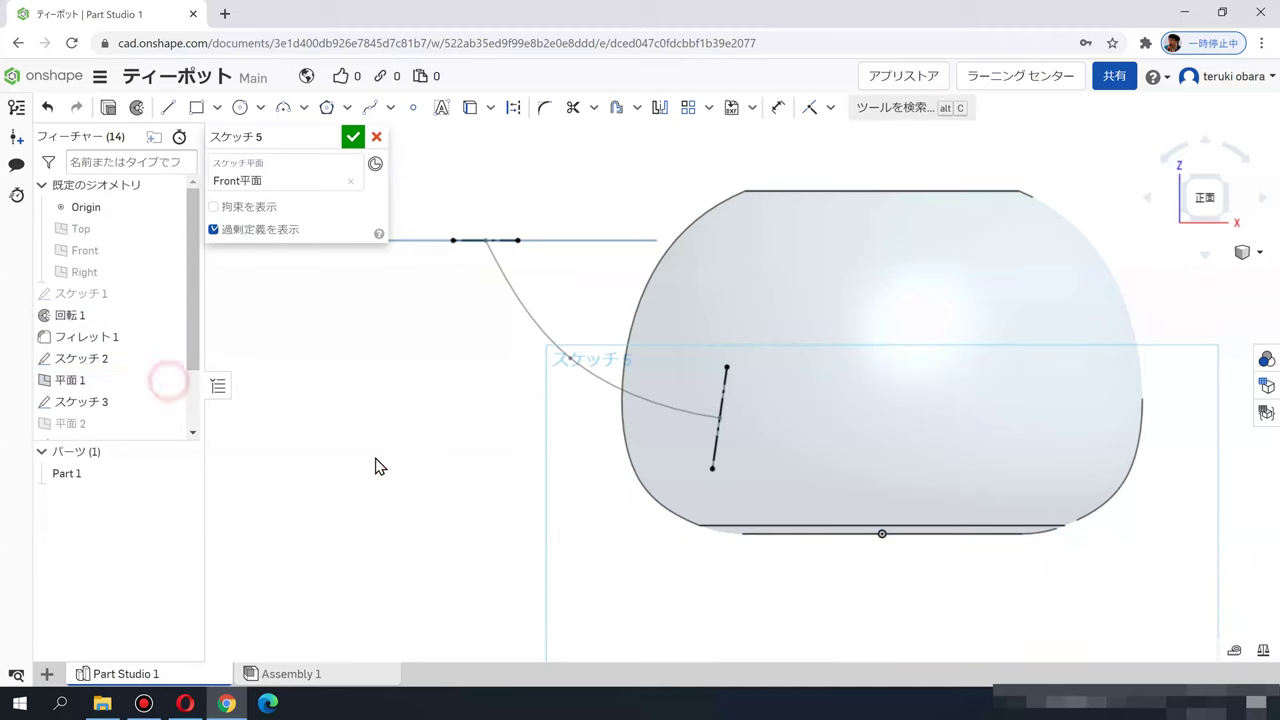
# Step: Draw a four-point spline below the spout path from the tip line's outer end to the base line's lower end, moving its second inner point outward
pyautogui.moveTo(509, 423); pyautogui.dragTo(471, 443, button='middle')
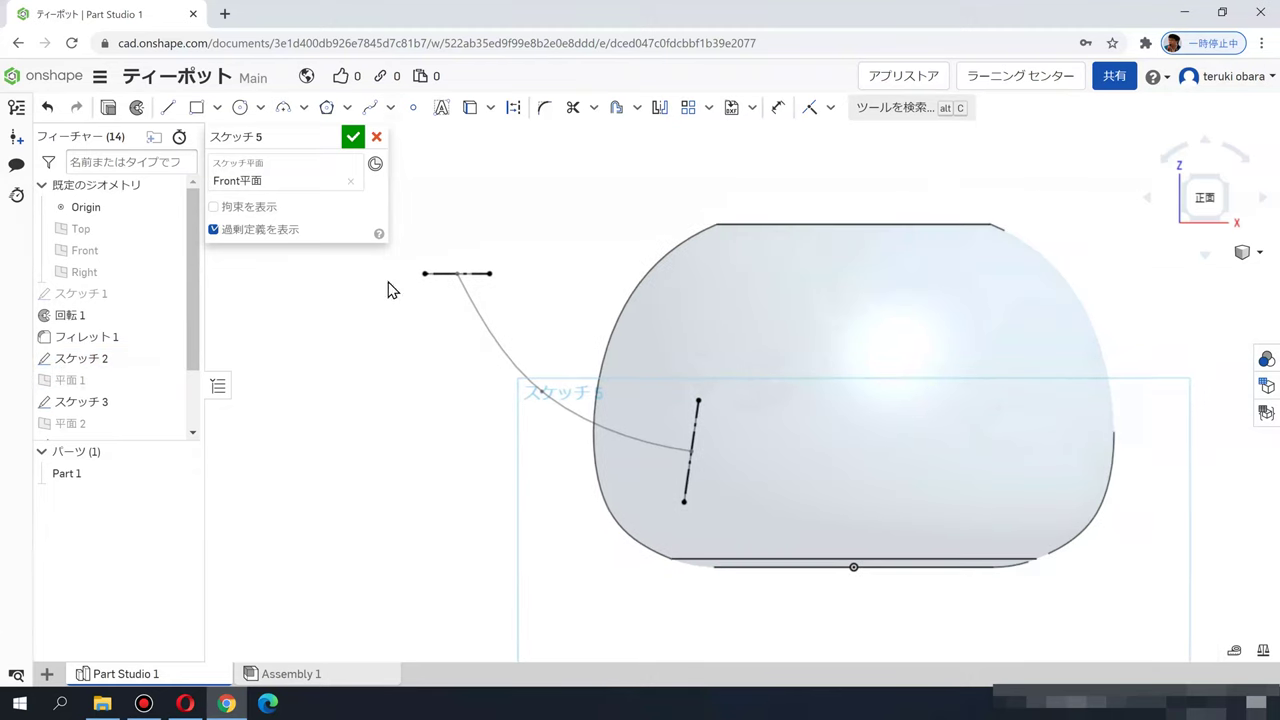
pyautogui.click(369, 108)
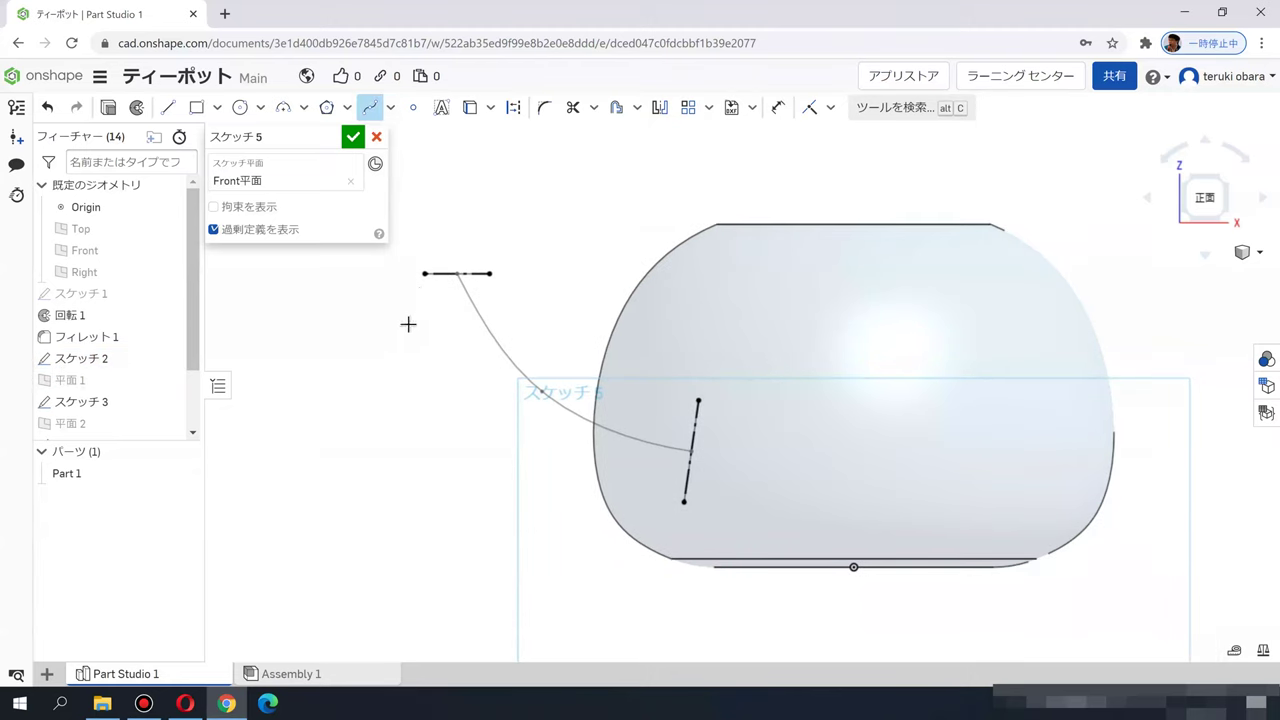
pyautogui.click(425, 273)
pyautogui.click(459, 392)
pyautogui.click(551, 486)
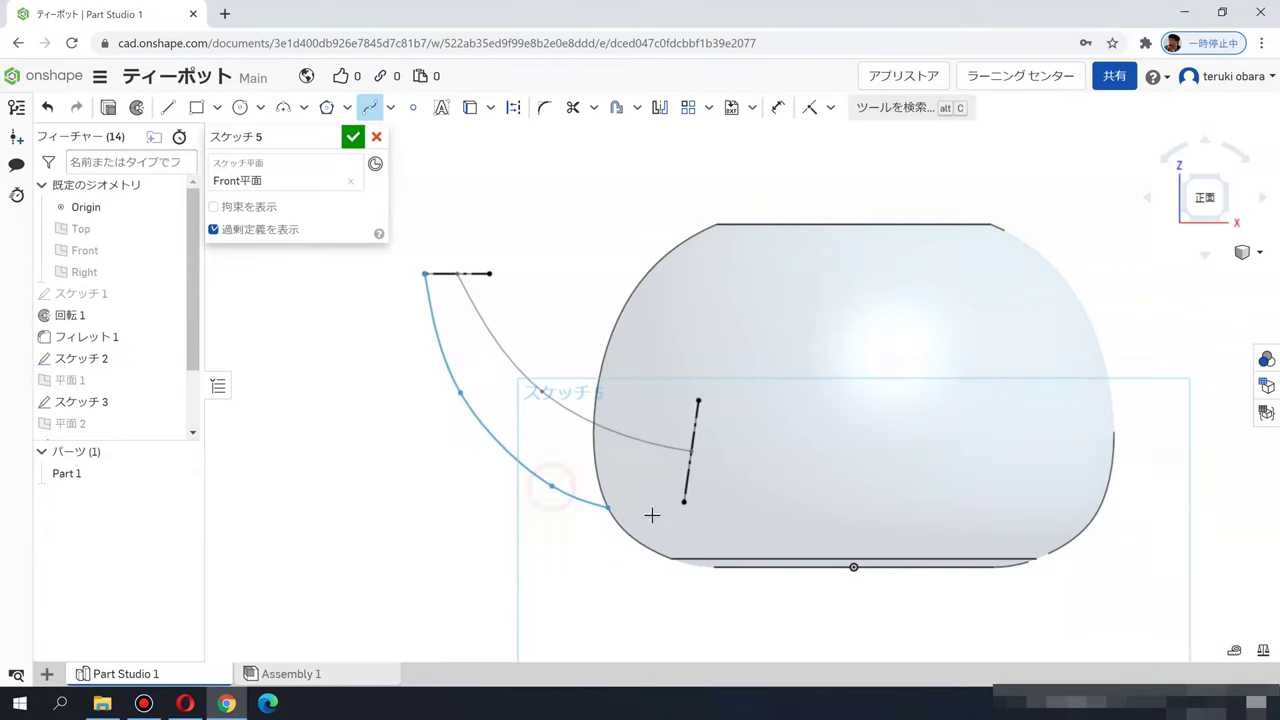
pyautogui.doubleClick(701, 518)
pyautogui.press('Escape')
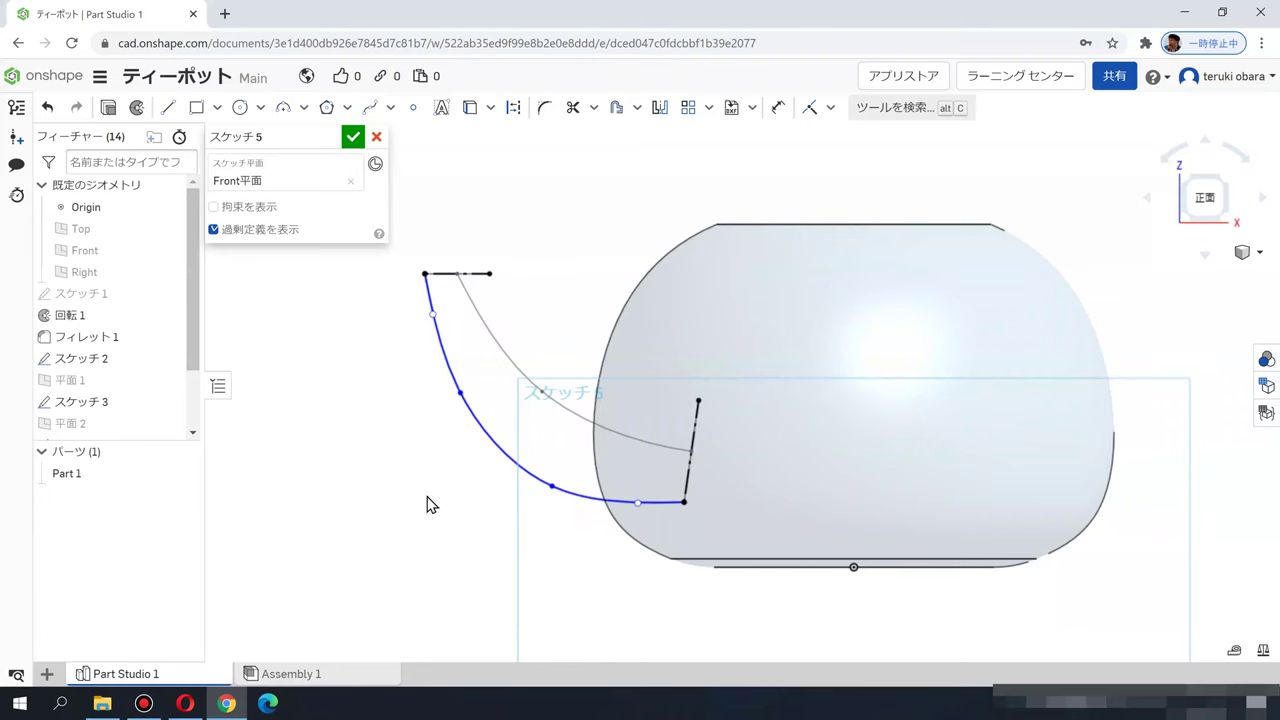
pyautogui.moveTo(537, 486); pyautogui.dragTo(483, 479)
pyautogui.click(371, 466)
# Step: Draw a three-point spline above the spout path from the tip line's inner end to the base line's upper end
pyautogui.click(370, 108)
pyautogui.click(489, 273)
pyautogui.click(538, 340)
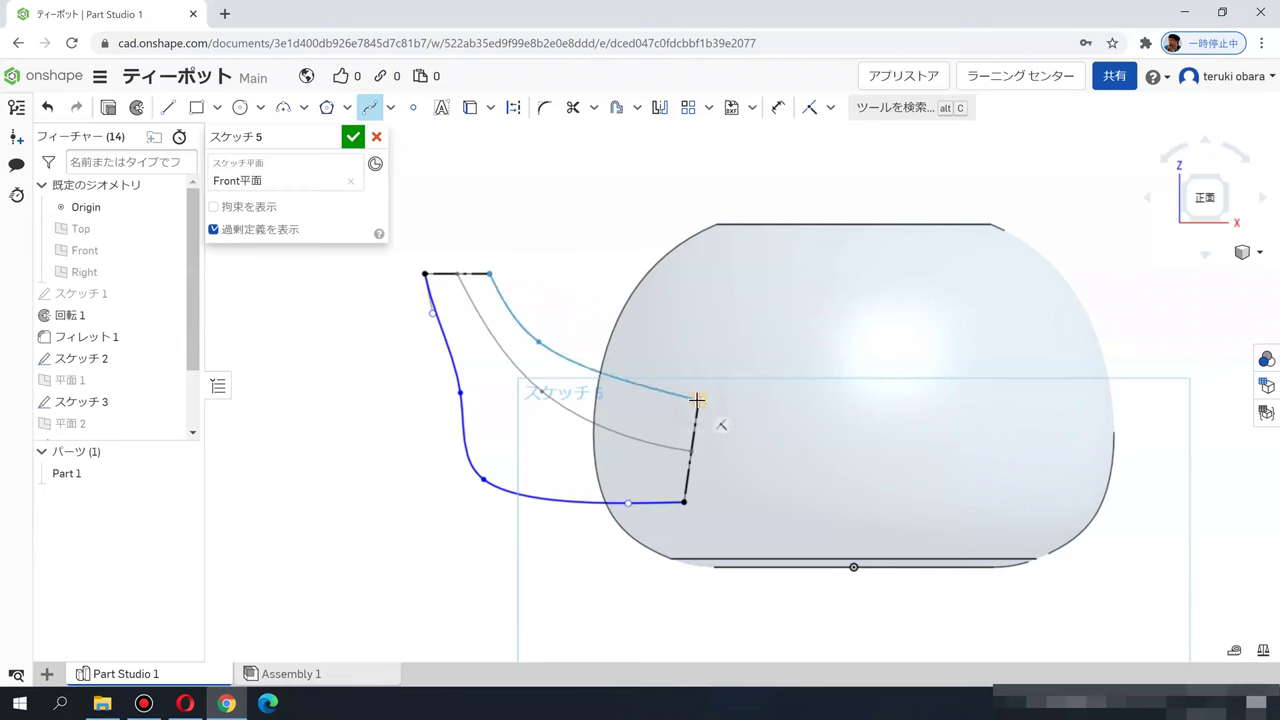
pyautogui.press('Escape')
pyautogui.press('Escape')
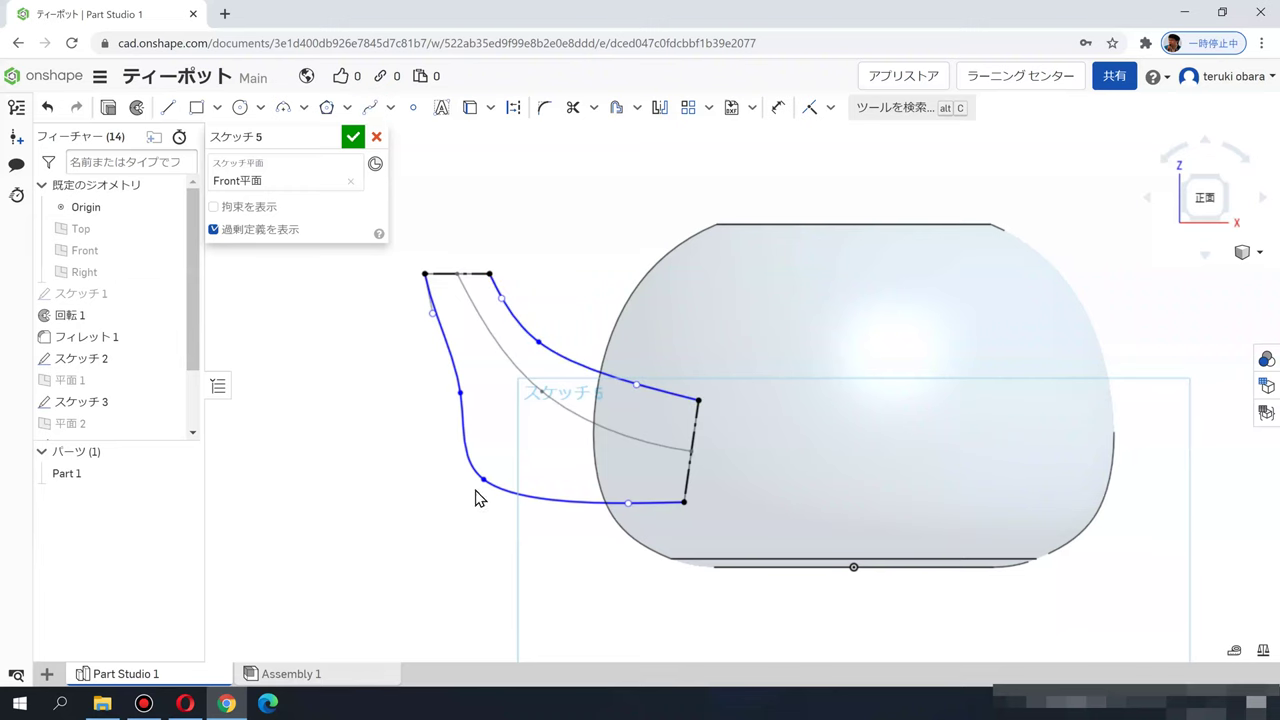
# Step: Reshape the lower spout spline into an S-curve by moving its two inner points and tip handle toward the spout path, and finish the sketch
pyautogui.moveTo(483, 482); pyautogui.dragTo(519, 458)
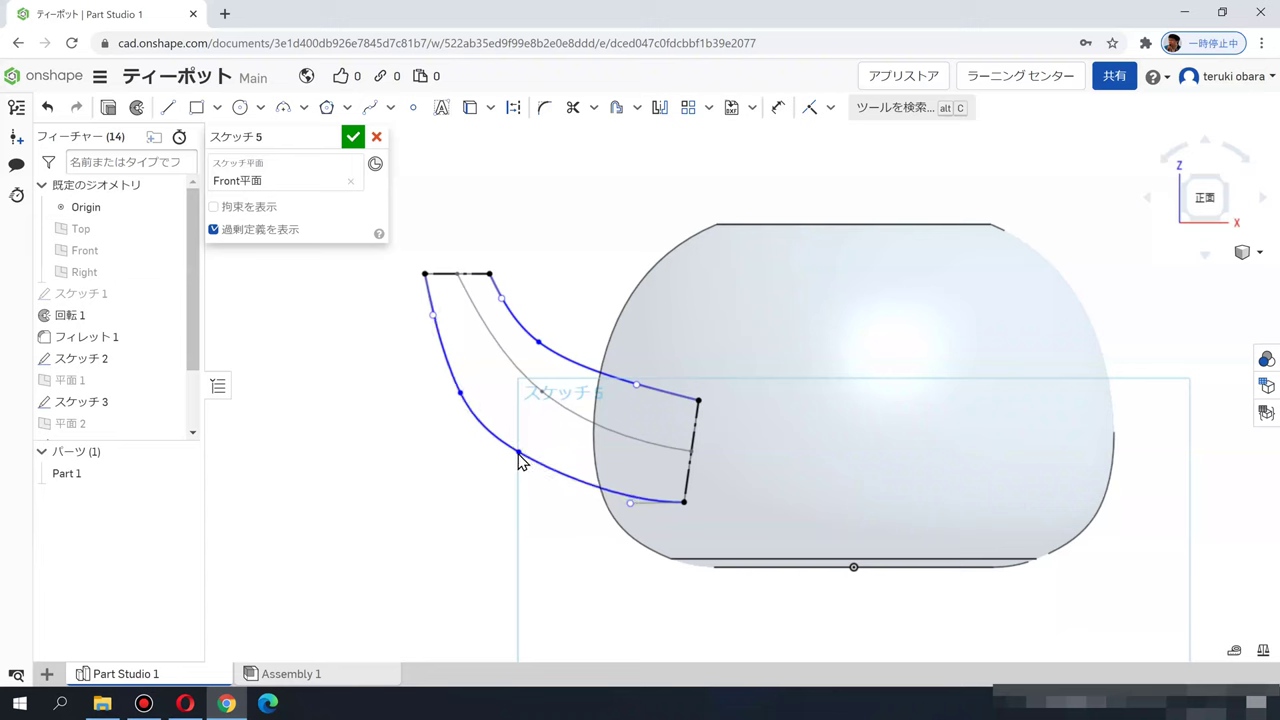
pyautogui.moveTo(426, 322); pyautogui.dragTo(417, 324)
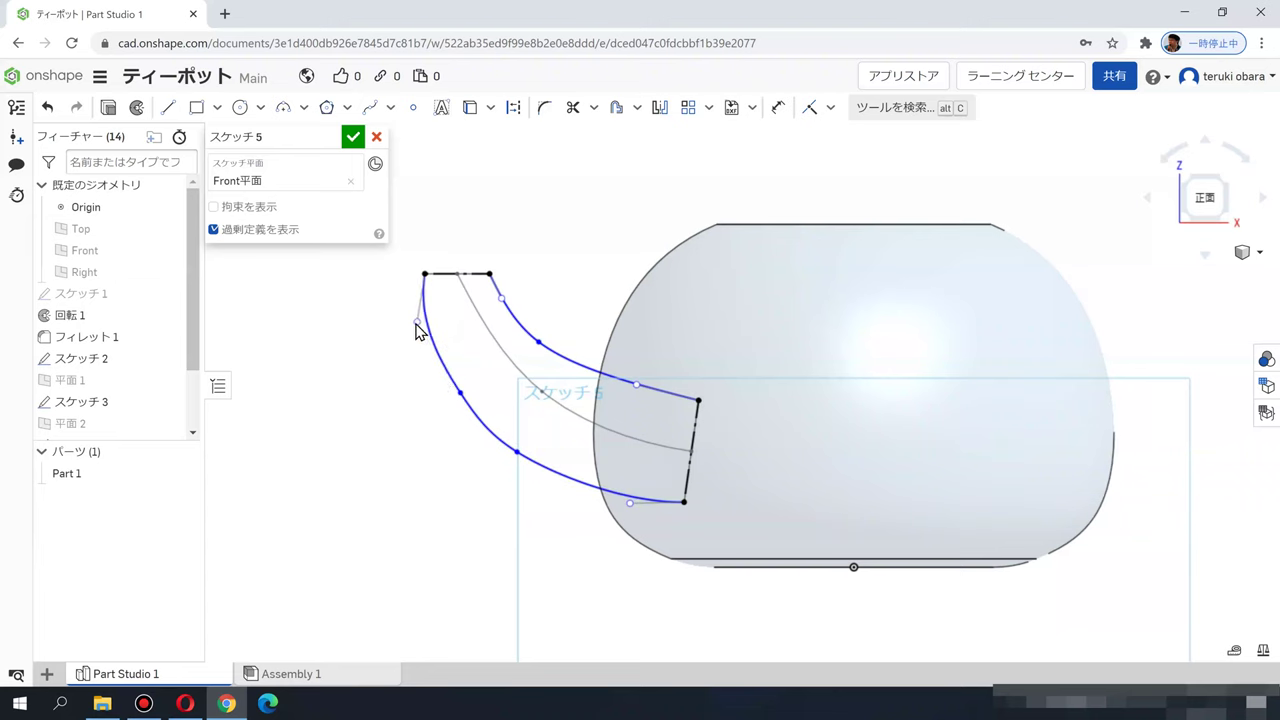
pyautogui.moveTo(457, 394); pyautogui.dragTo(425, 396)
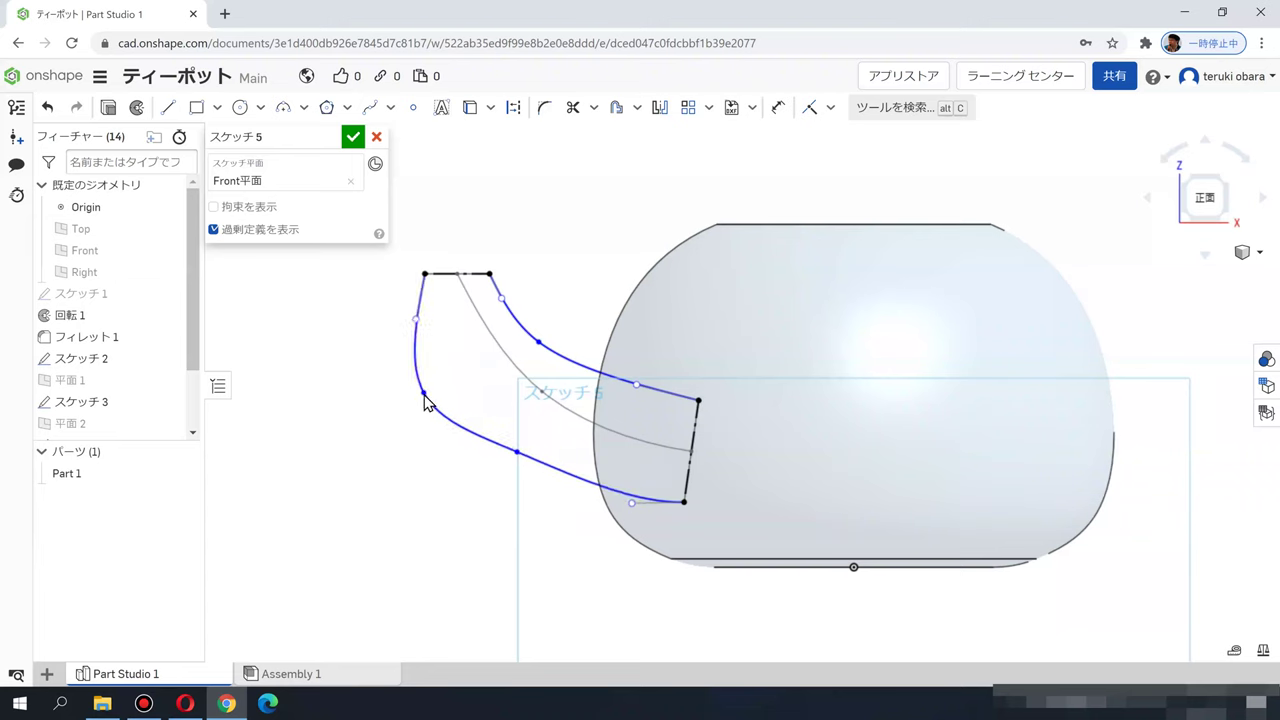
pyautogui.moveTo(444, 393); pyautogui.dragTo(471, 366)
pyautogui.scroll(5, 427, 327)
pyautogui.moveTo(397, 333); pyautogui.dragTo(560, 328)
pyautogui.scroll(-5, 545, 345)
pyautogui.click(503, 405)
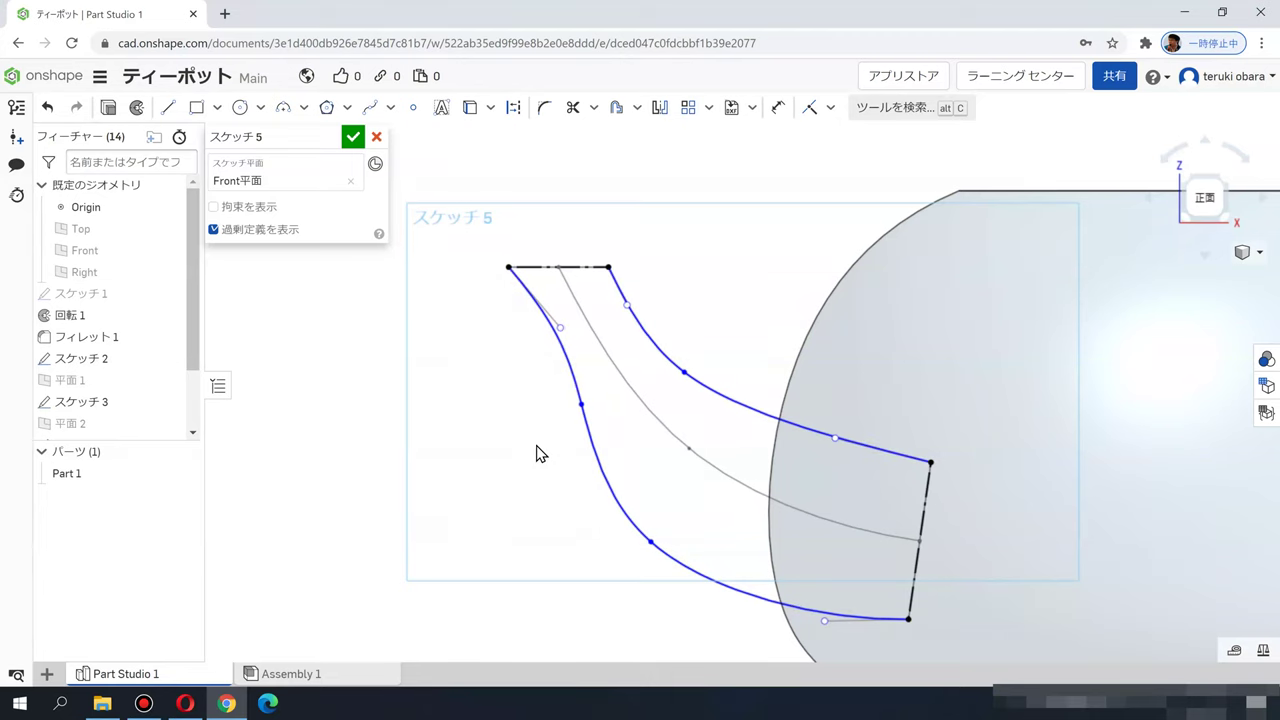
pyautogui.scroll(-2, 532, 462)
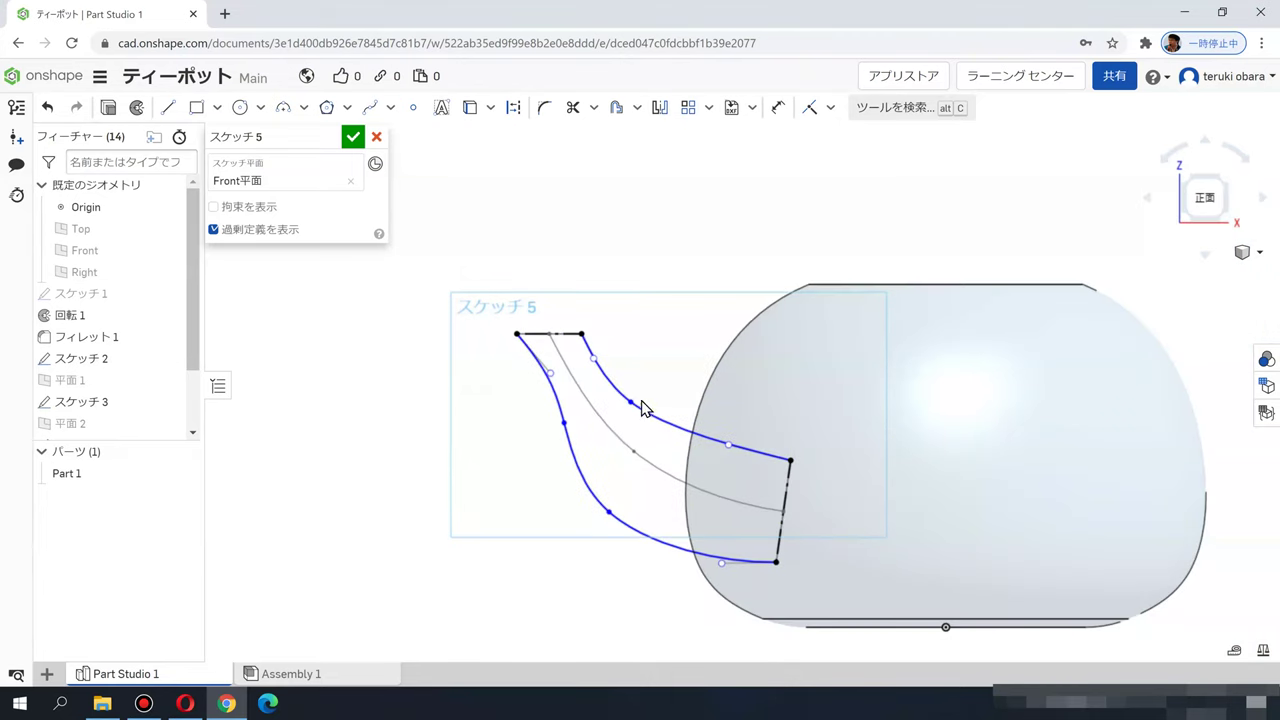
pyautogui.click(353, 138)
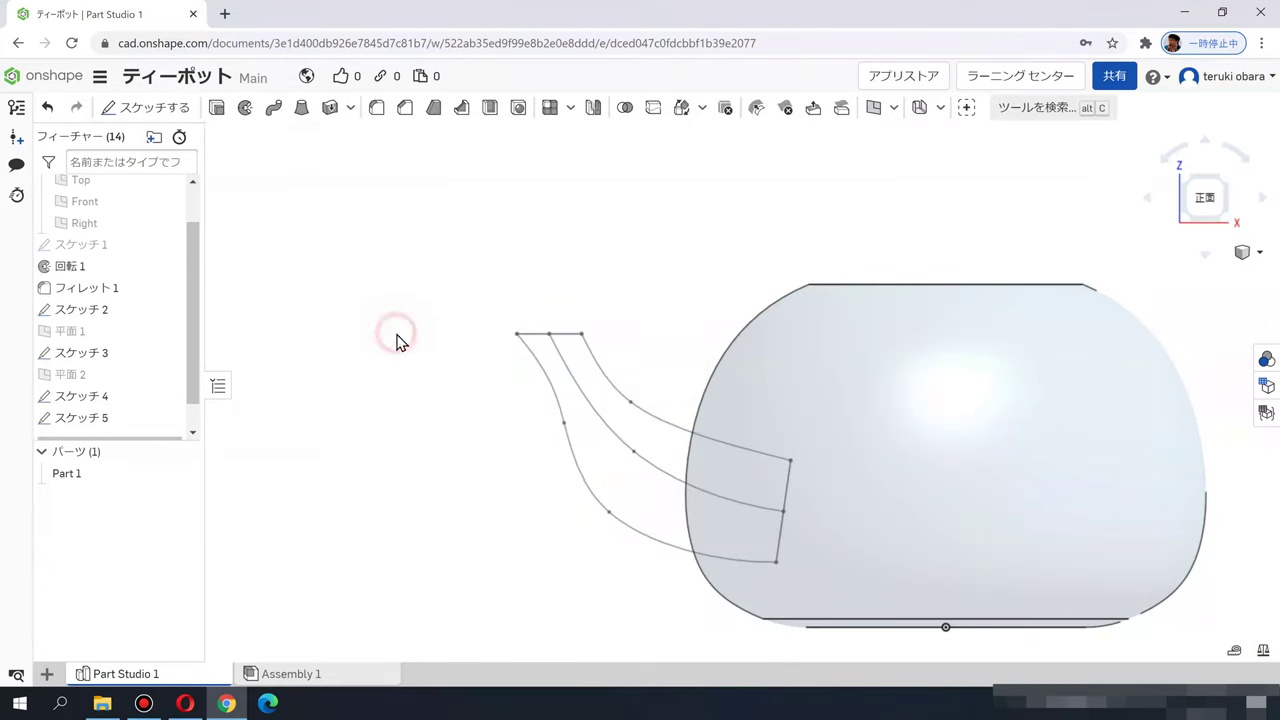
# Step: Roll the feature history forward past the spout loft to bring the loft back into the model
pyautogui.moveTo(196, 342); pyautogui.dragTo(191, 374)
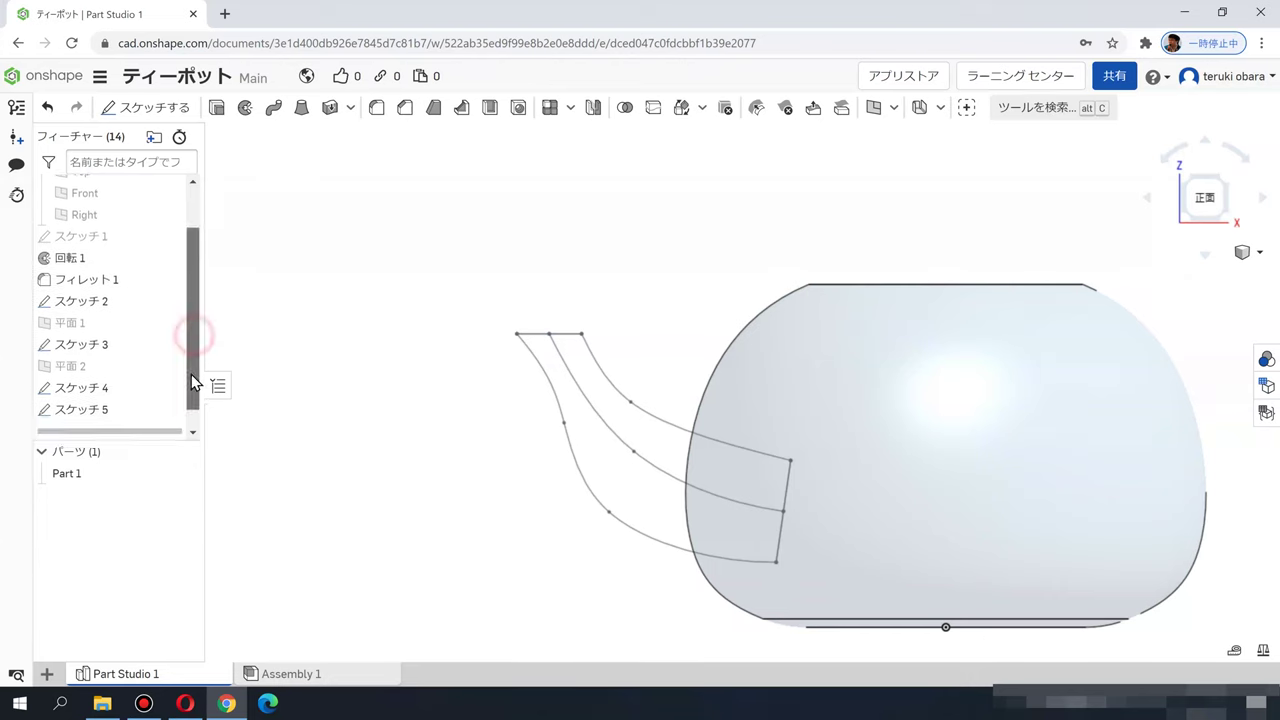
pyautogui.press('Up')
pyautogui.press('Up')
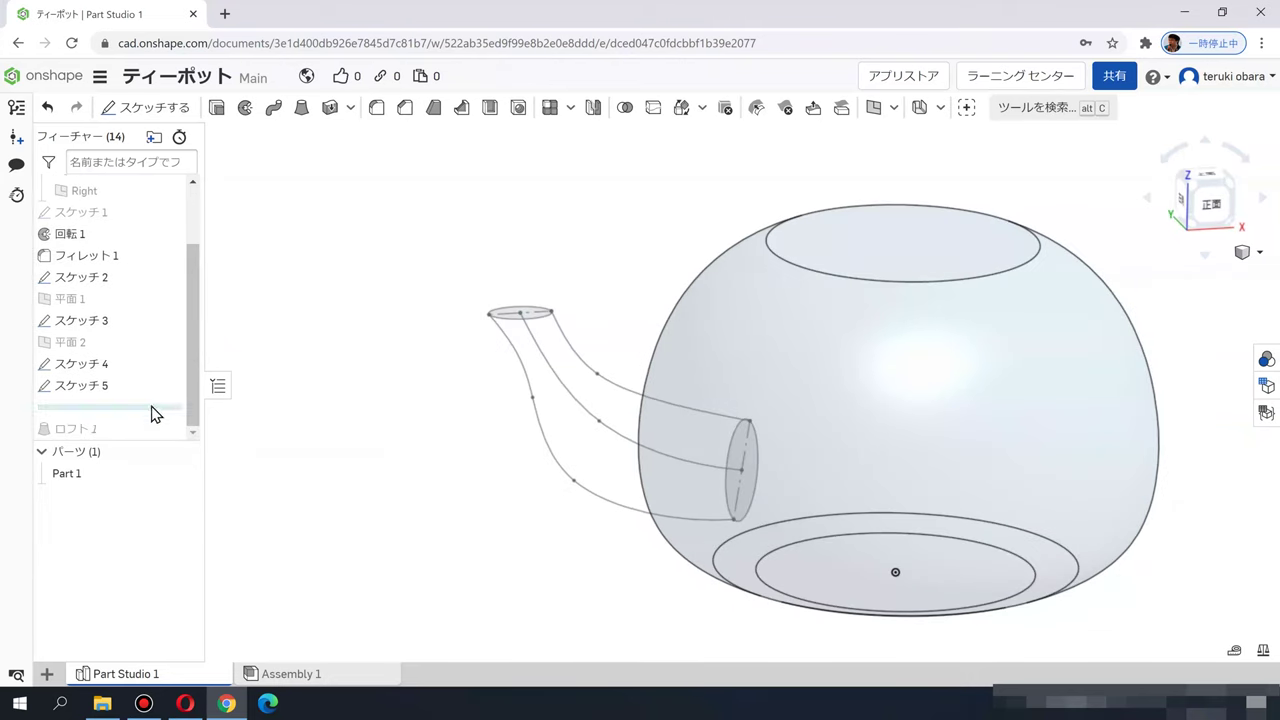
pyautogui.moveTo(153, 407); pyautogui.dragTo(154, 434)
pyautogui.press('Down')
pyautogui.press('Down')
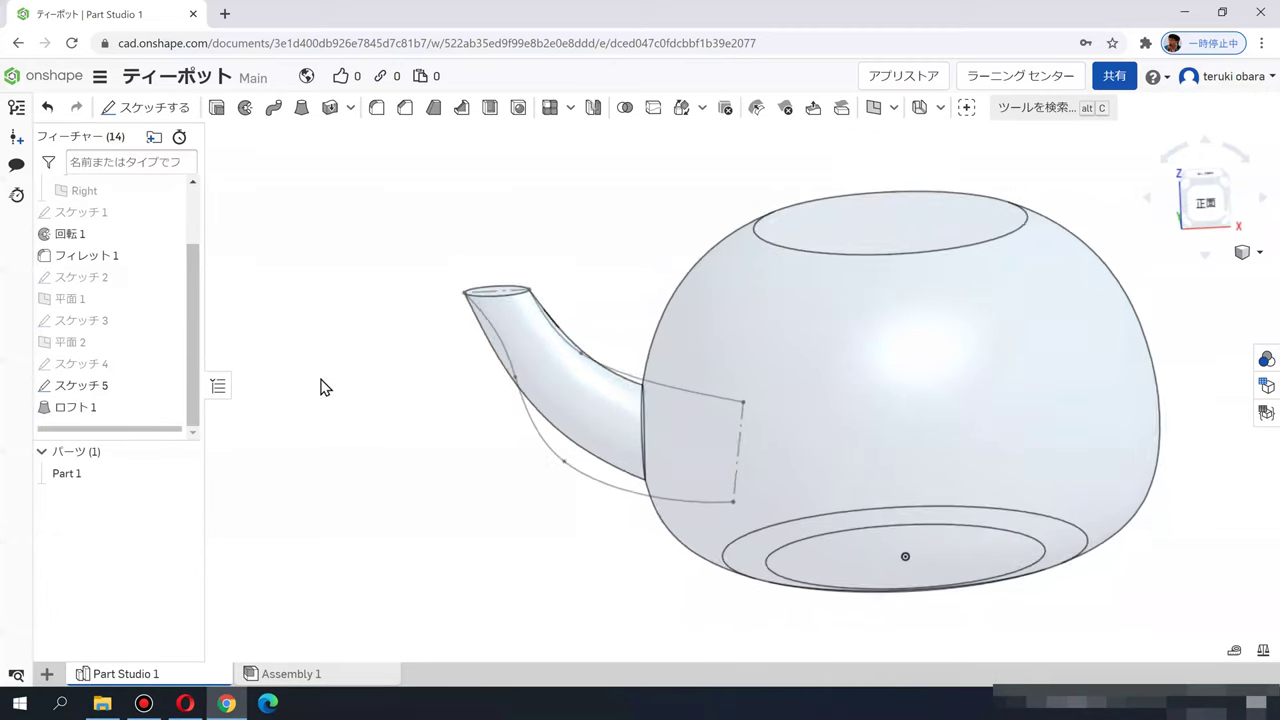
# Step: Switch the model display from translucent to shaded
pyautogui.scroll(-3, 322, 388)
pyautogui.click(1256, 253)
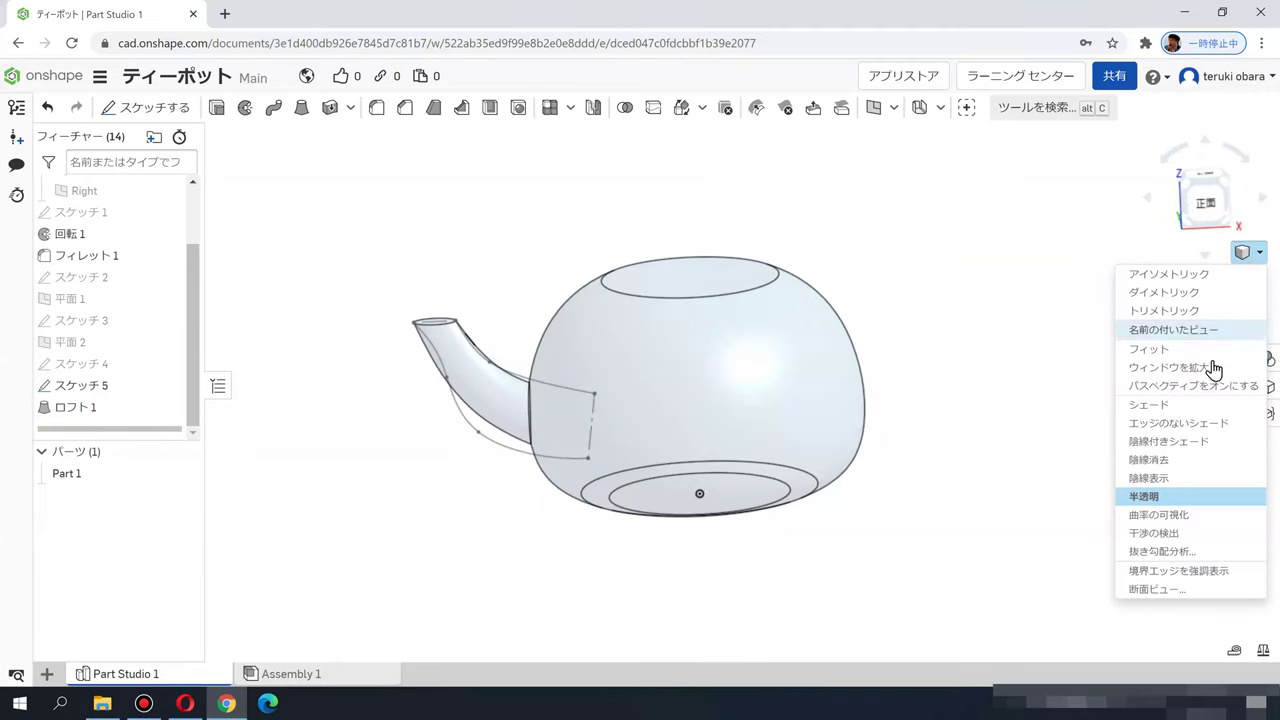
pyautogui.click(1155, 406)
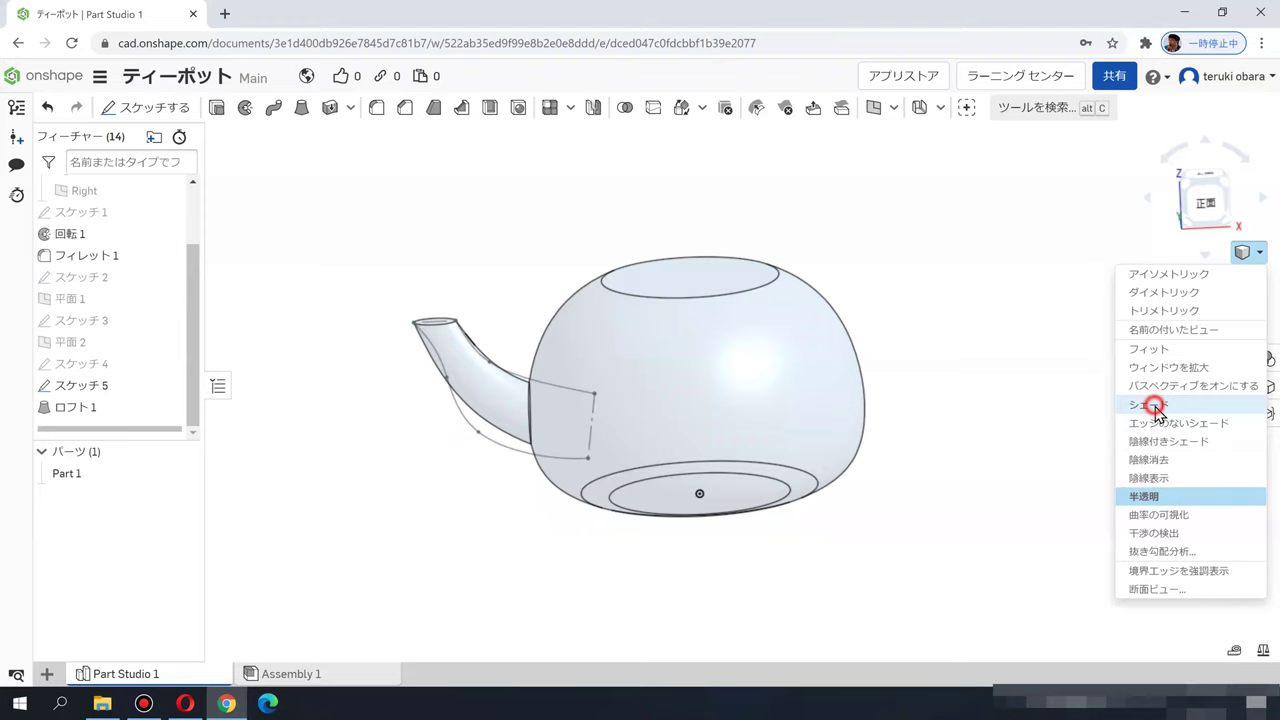
# Step: Edit the spout loft to enable guides and continuity, using the lower and upper spout splines as guide curves
pyautogui.scroll(5, 457, 409)
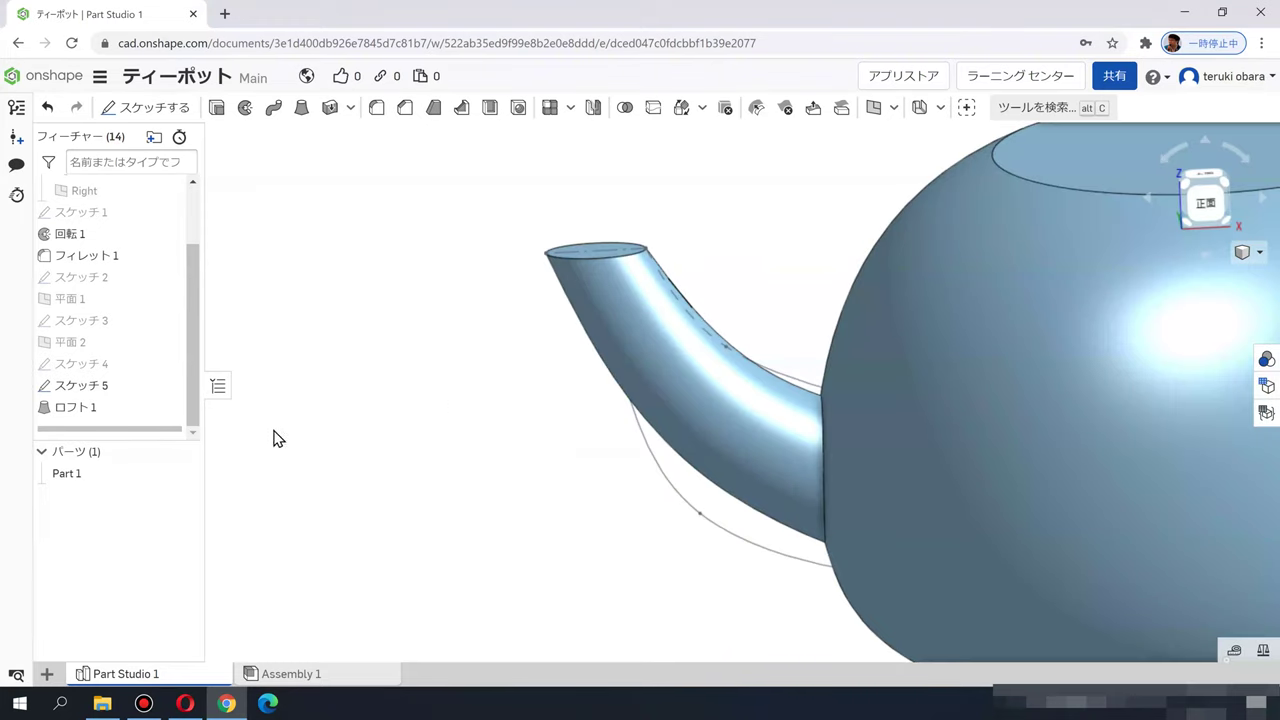
pyautogui.doubleClick(68, 410)
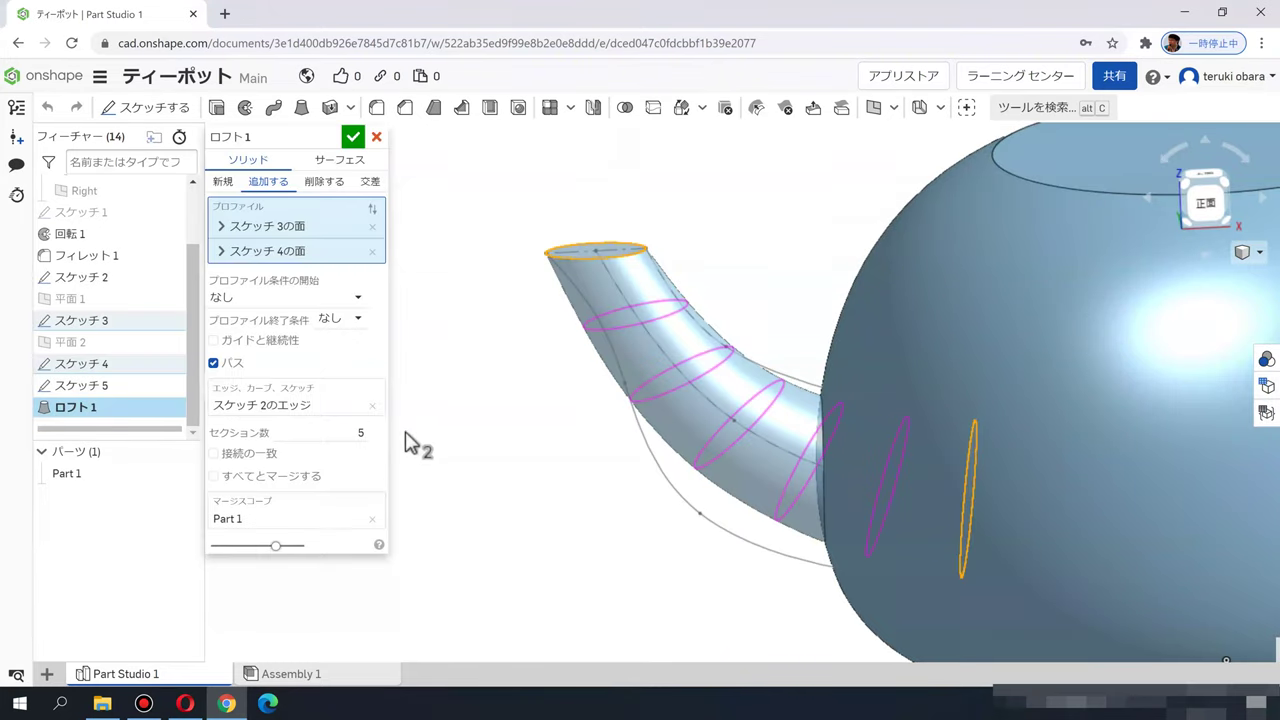
pyautogui.click(214, 341)
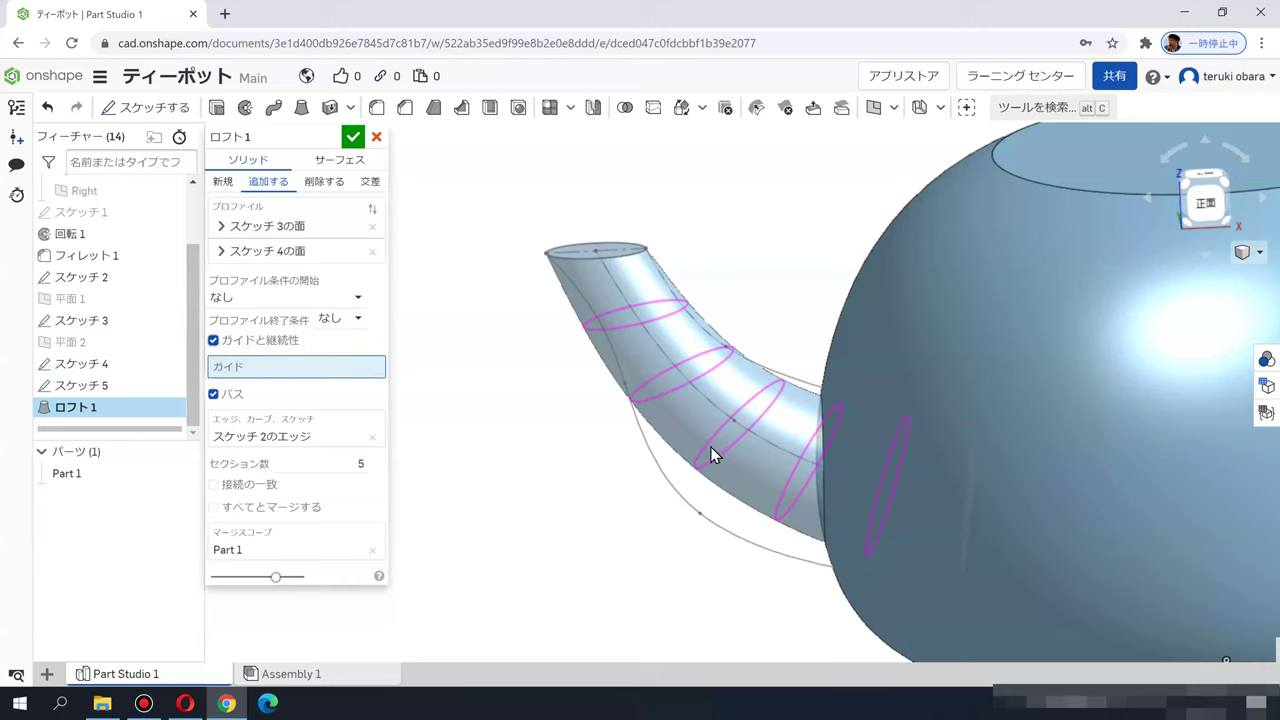
pyautogui.click(664, 469)
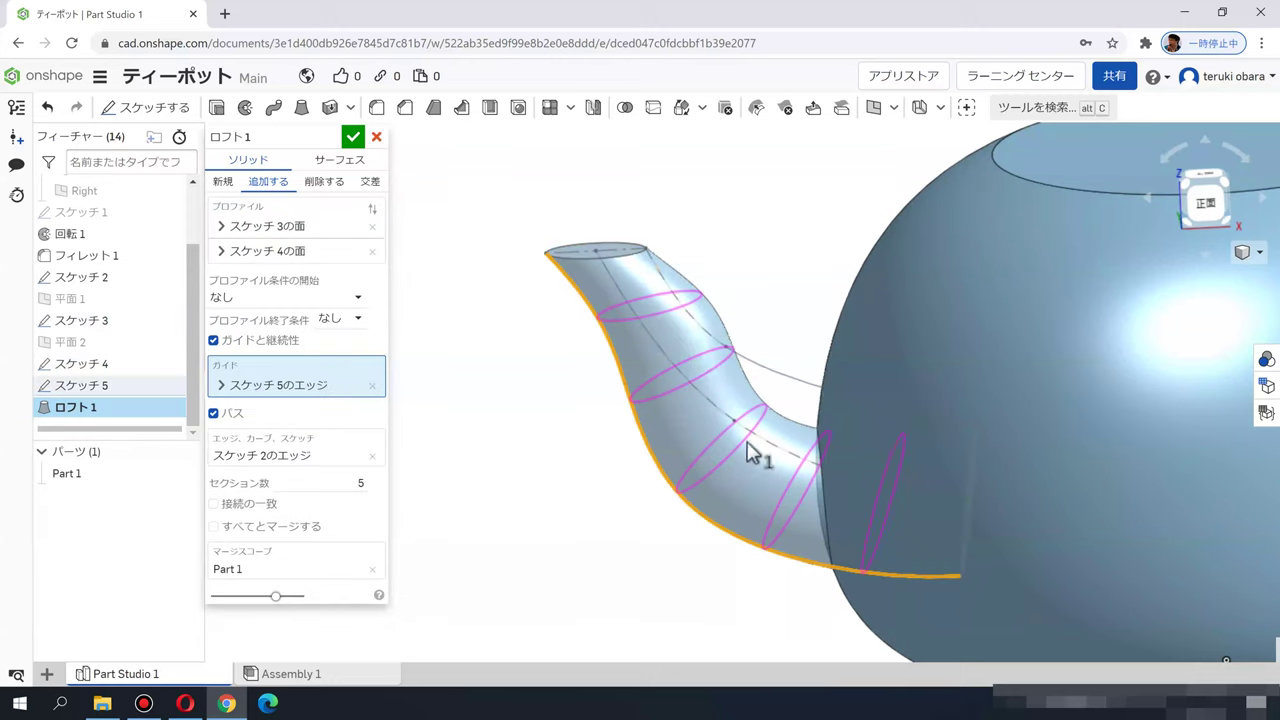
pyautogui.click(791, 386)
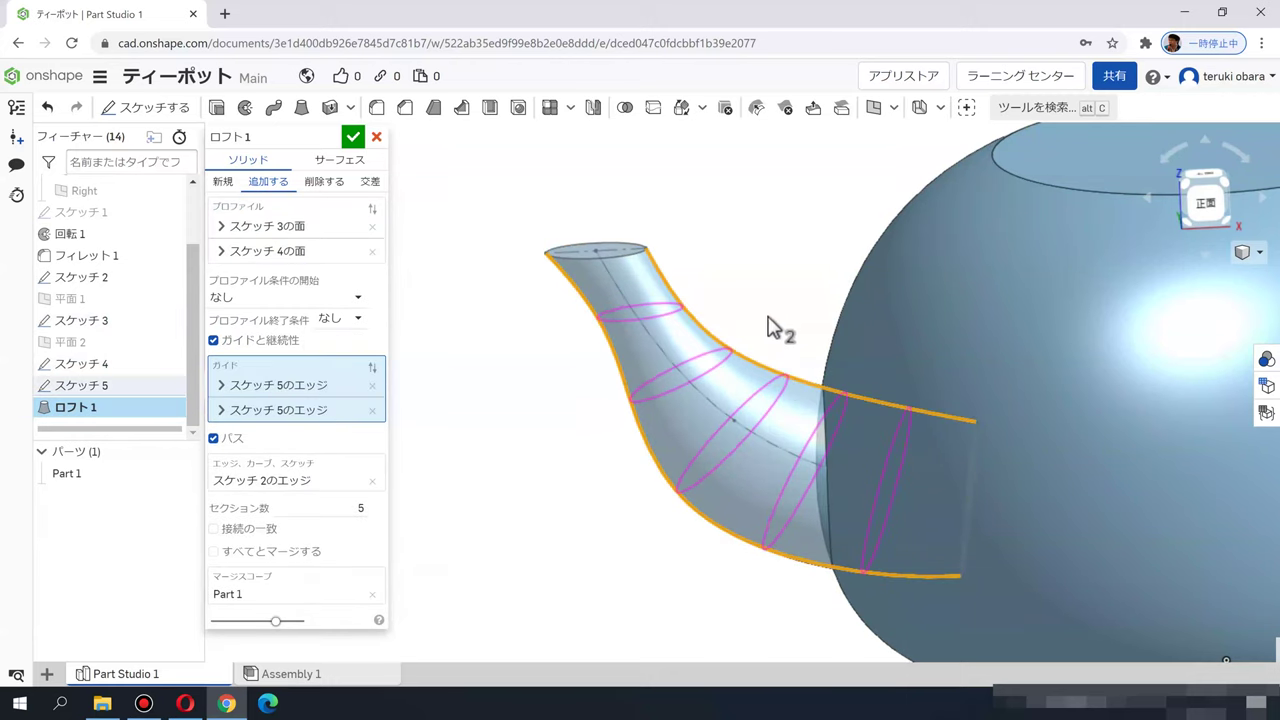
pyautogui.moveTo(755, 322); pyautogui.dragTo(615, 297, button='right')
pyautogui.hotkey('shift', '1')
pyautogui.click(248, 181)
pyautogui.click(353, 137)
pyautogui.click(504, 200)
pyautogui.press('f')
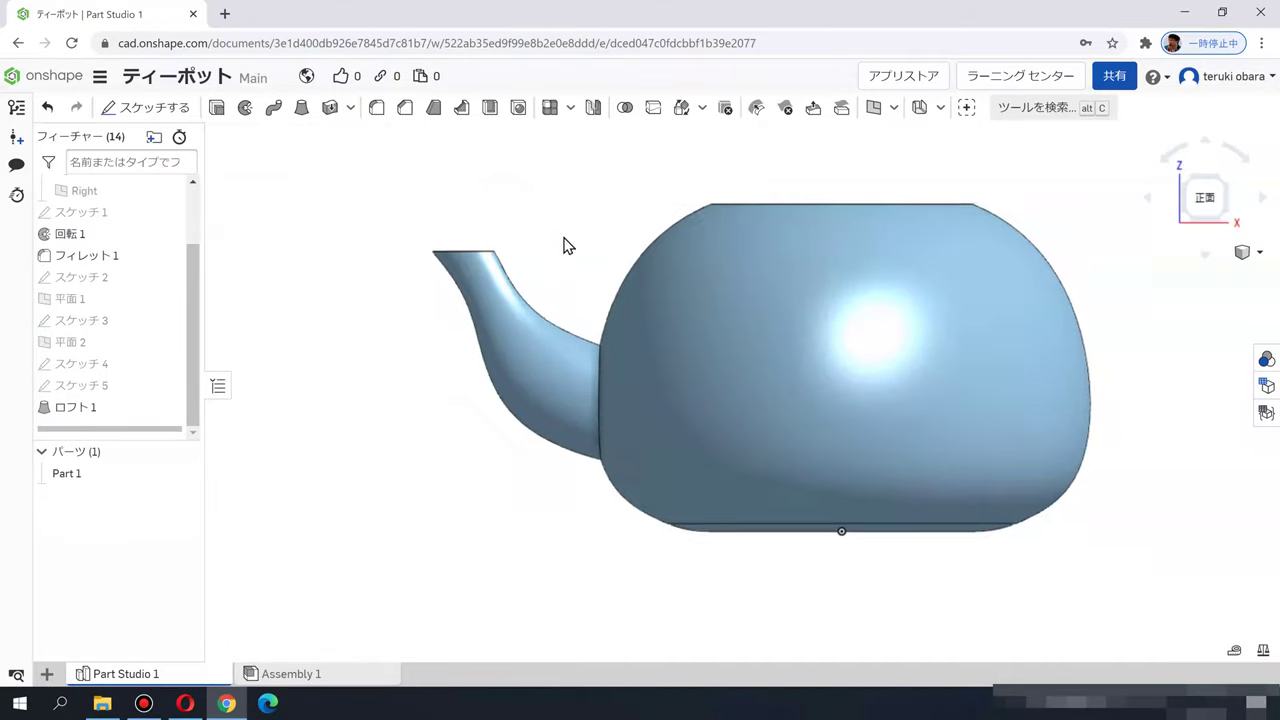
# Step: Fillet the edge where the spout meets the teapot body with a 10 mm radius
pyautogui.moveTo(557, 282); pyautogui.dragTo(577, 328, button='right')
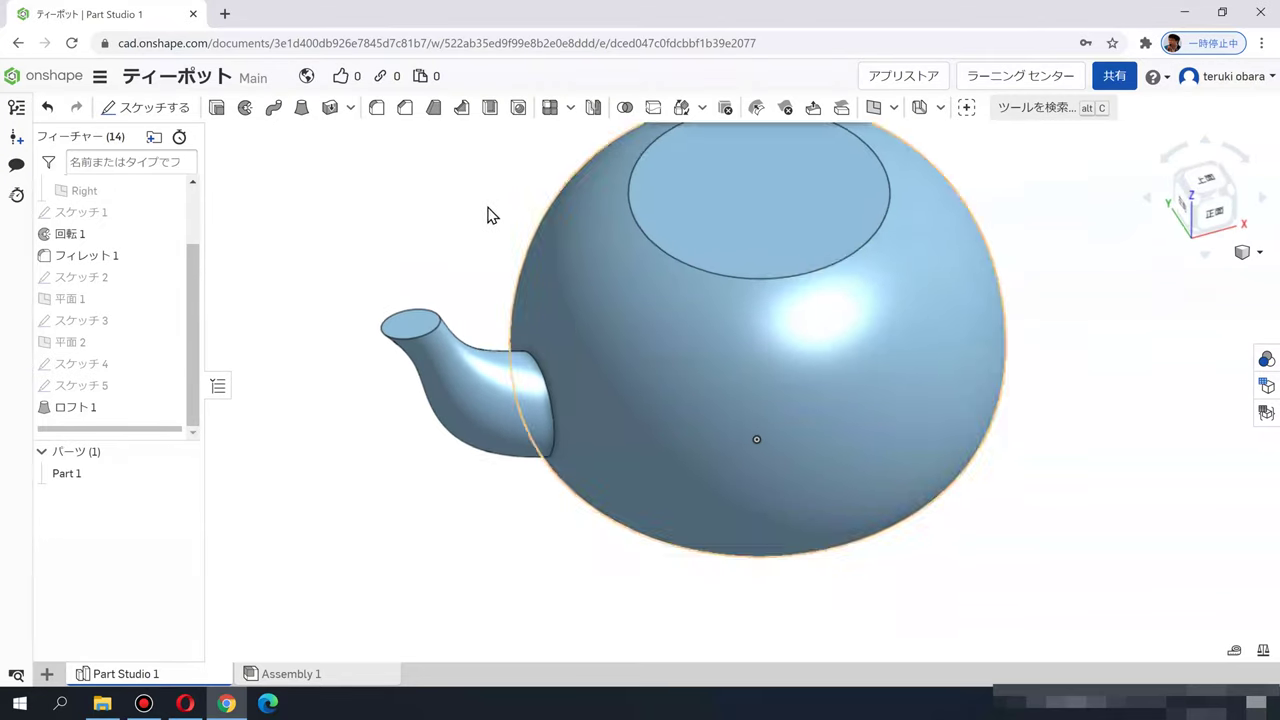
pyautogui.press('f')
pyautogui.moveTo(451, 292); pyautogui.dragTo(437, 265, button='right')
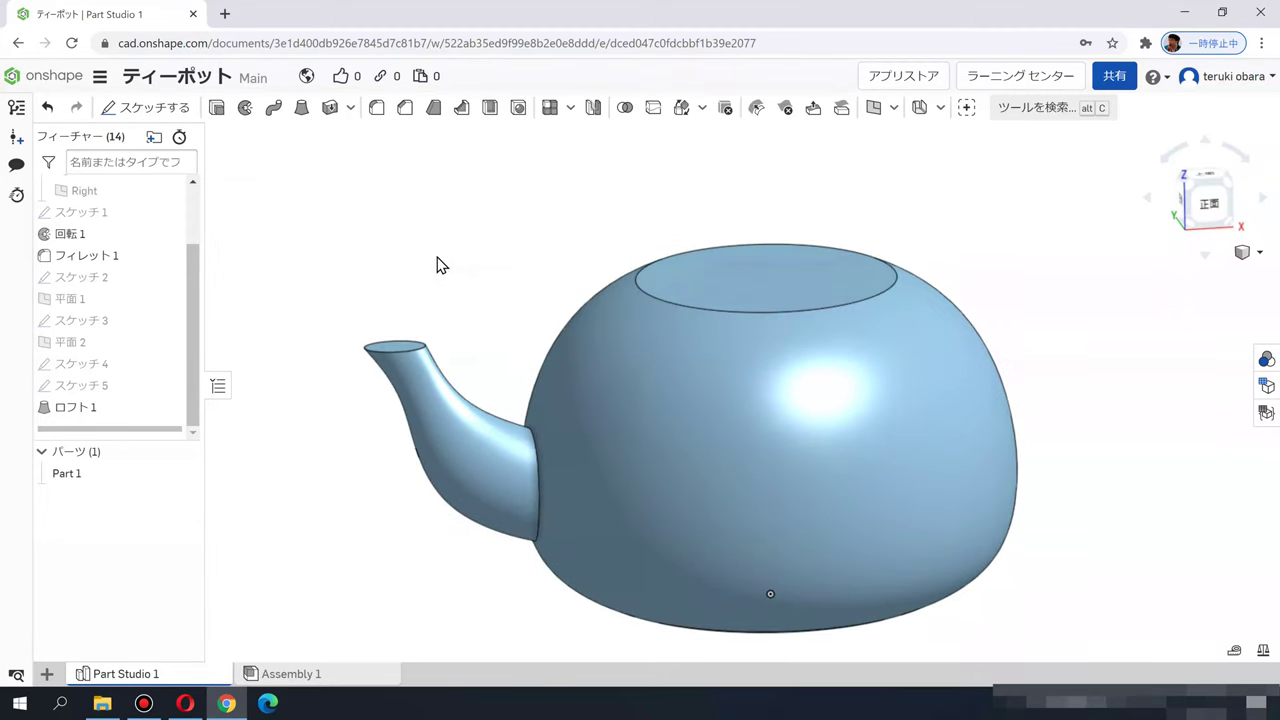
pyautogui.click(378, 108)
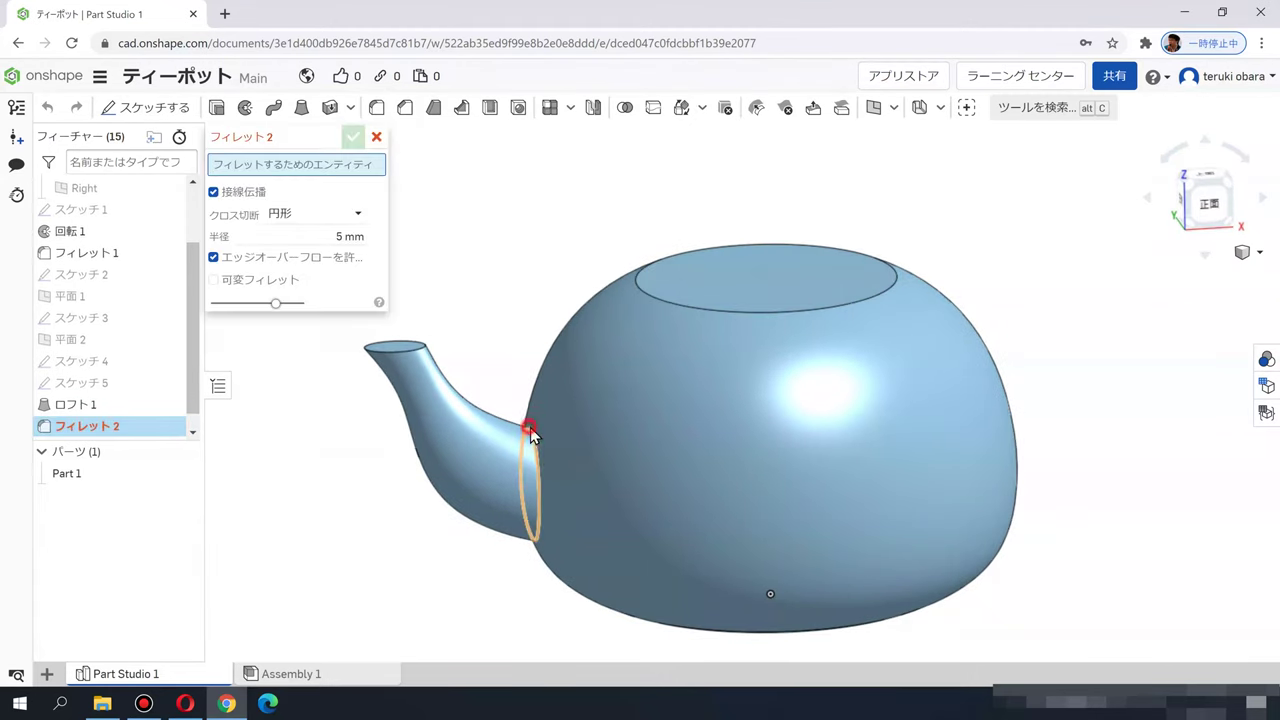
pyautogui.click(530, 428)
pyautogui.click(337, 251)
pyautogui.write('10')
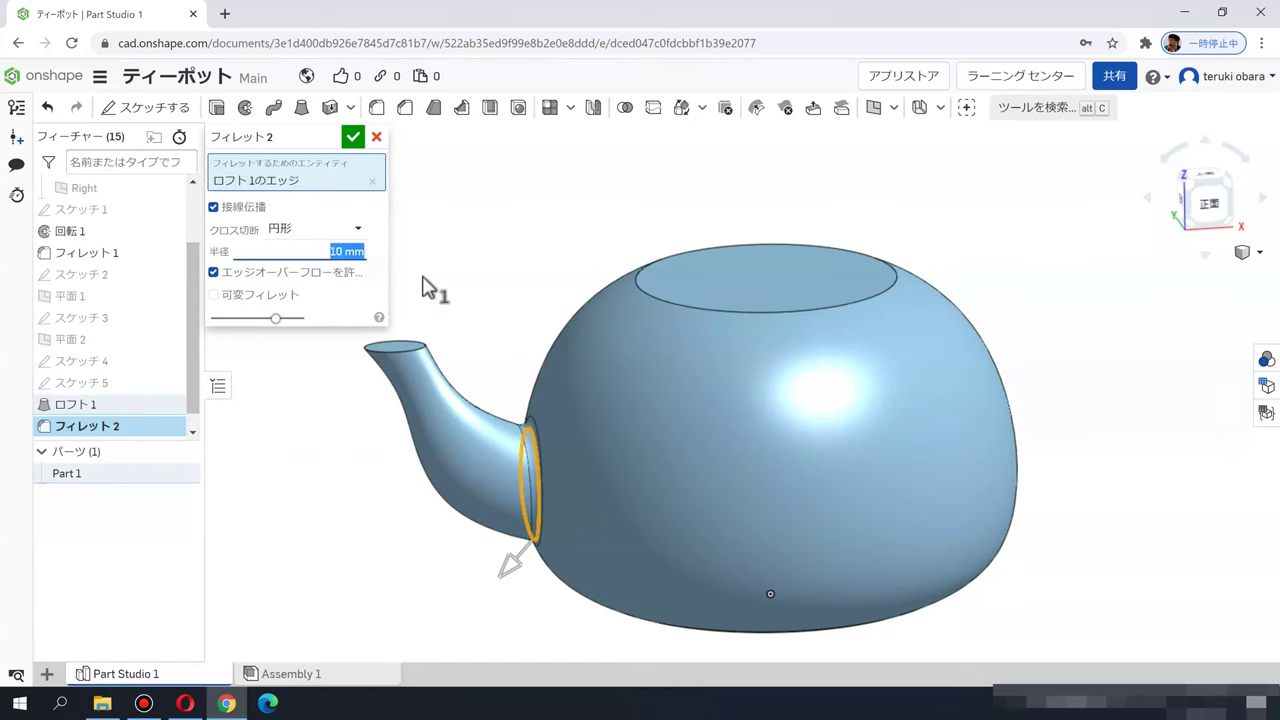
pyautogui.press('Return')
# Step: Shell the teapot with a 2.5 mm wall, removing the body's top face and the spout's tip face
pyautogui.moveTo(455, 279); pyautogui.dragTo(466, 300, button='right')
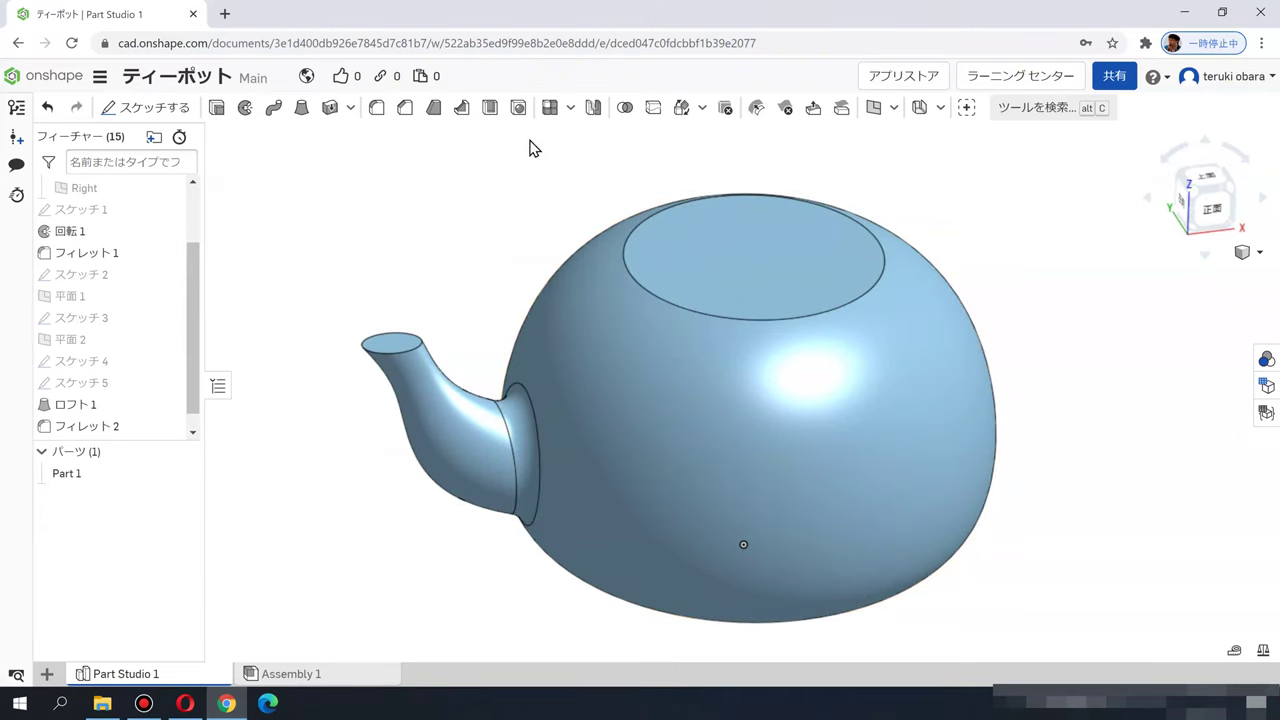
pyautogui.click(490, 108)
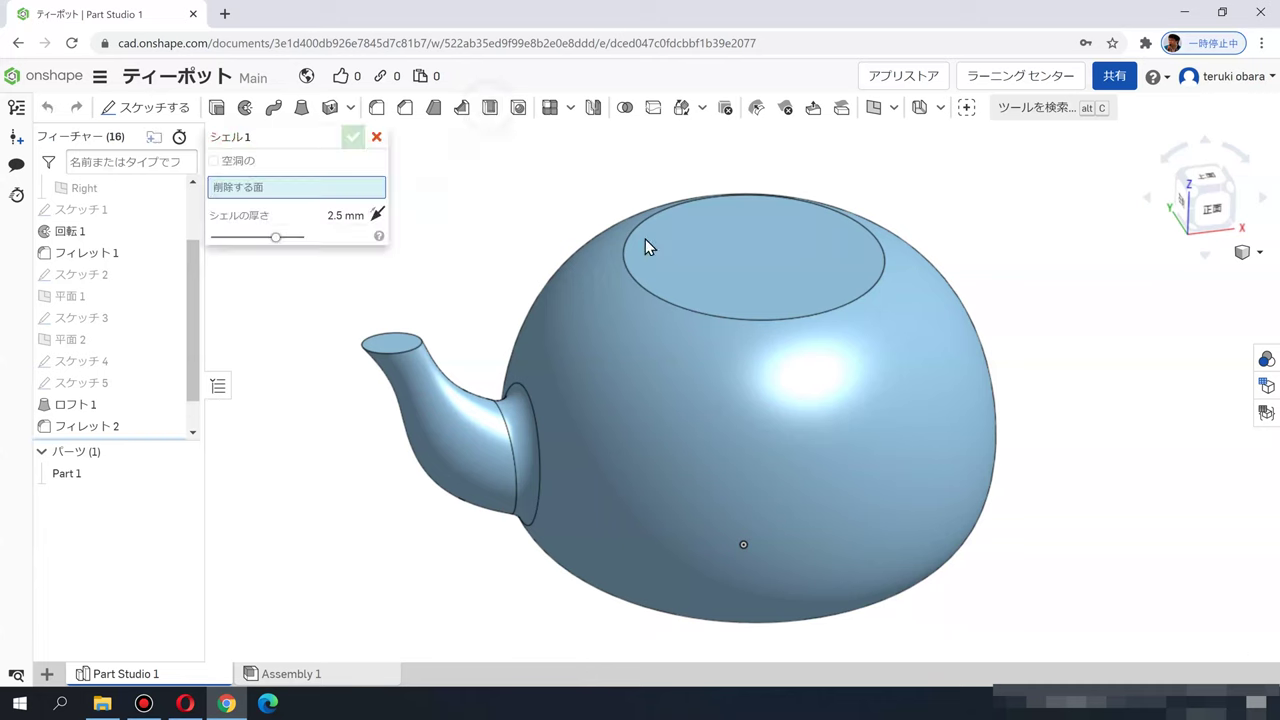
pyautogui.click(694, 251)
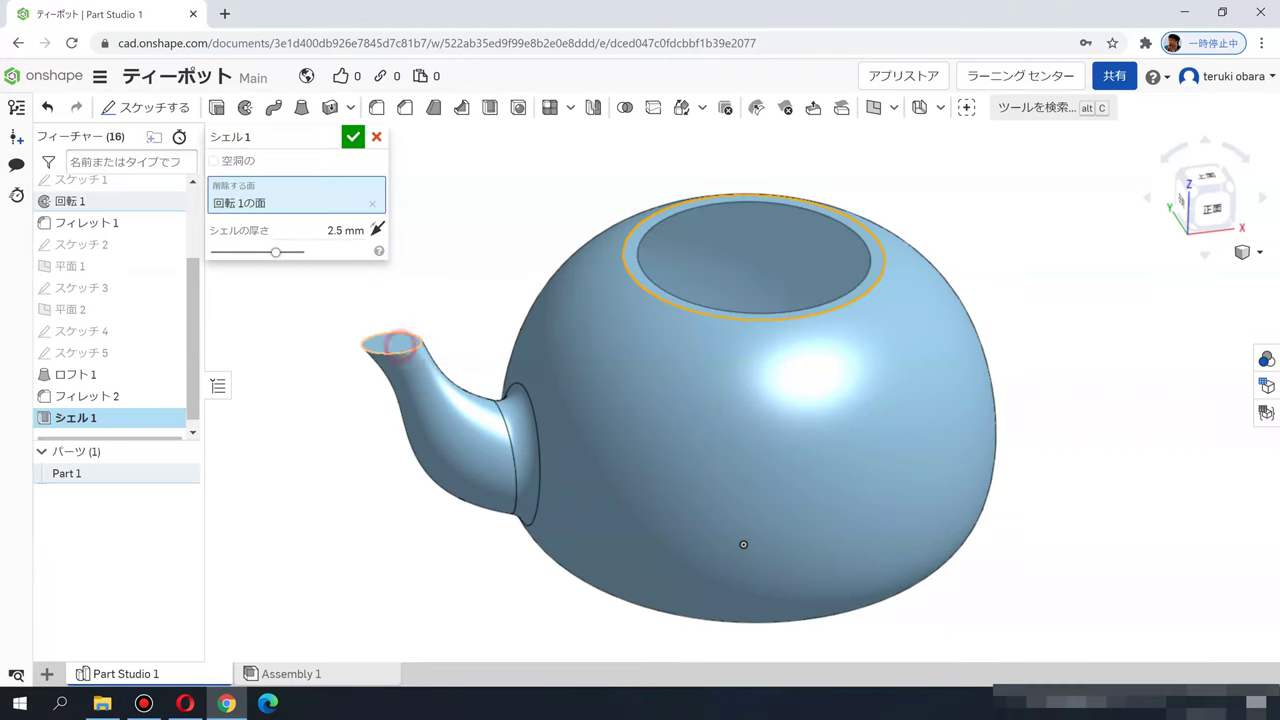
pyautogui.click(400, 345)
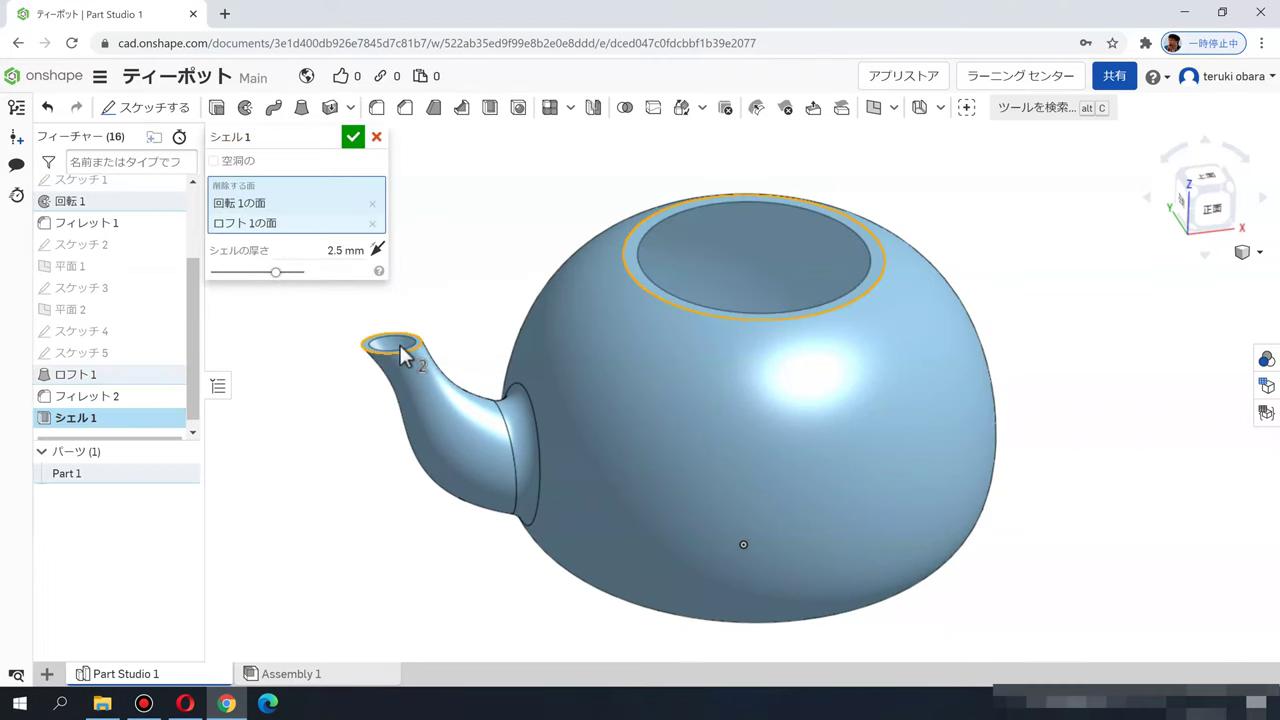
pyautogui.click(352, 137)
# Step: Create a section view through the Front plane and examine the shelled walls of the body and spout
pyautogui.scroll(-3, 455, 270)
pyautogui.moveTo(466, 307)
pyautogui.mouseDown(button='right')
pyautogui.moveTo(471, 373)
pyautogui.moveTo(429, 260)
pyautogui.moveTo(406, 280)
pyautogui.moveTo(479, 326)
pyautogui.mouseUp(button='right')
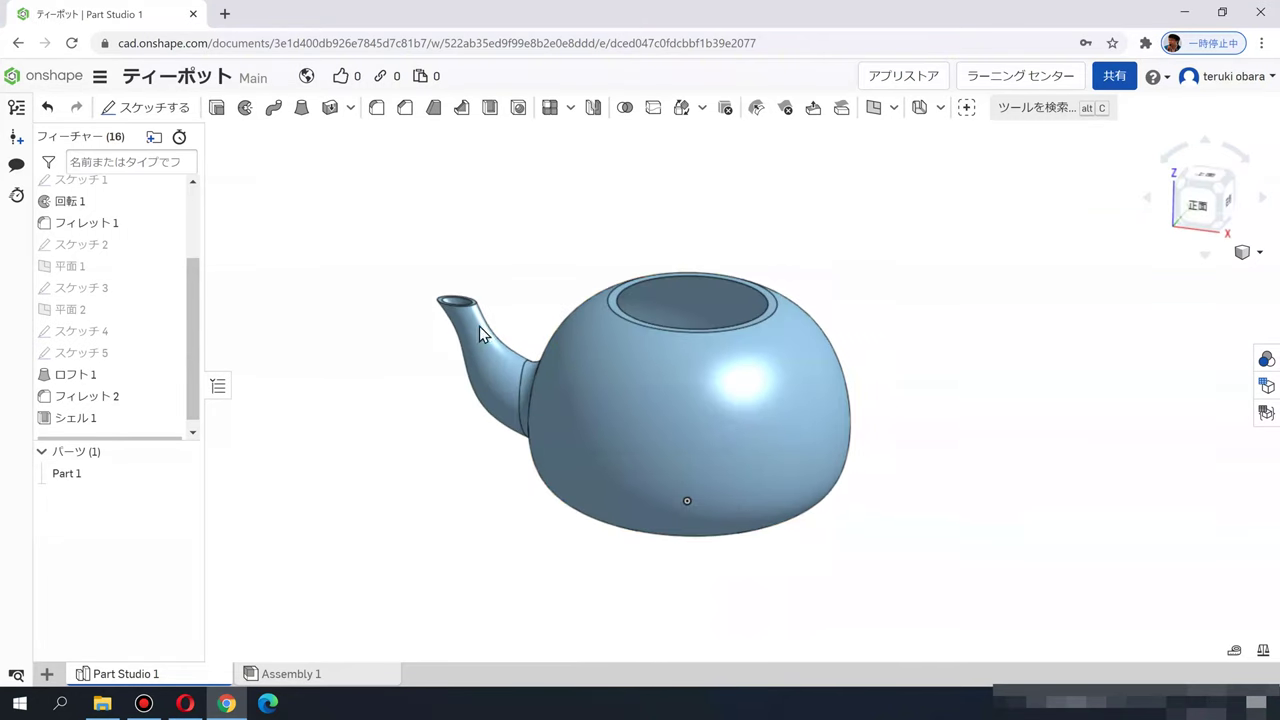
pyautogui.click(1257, 253)
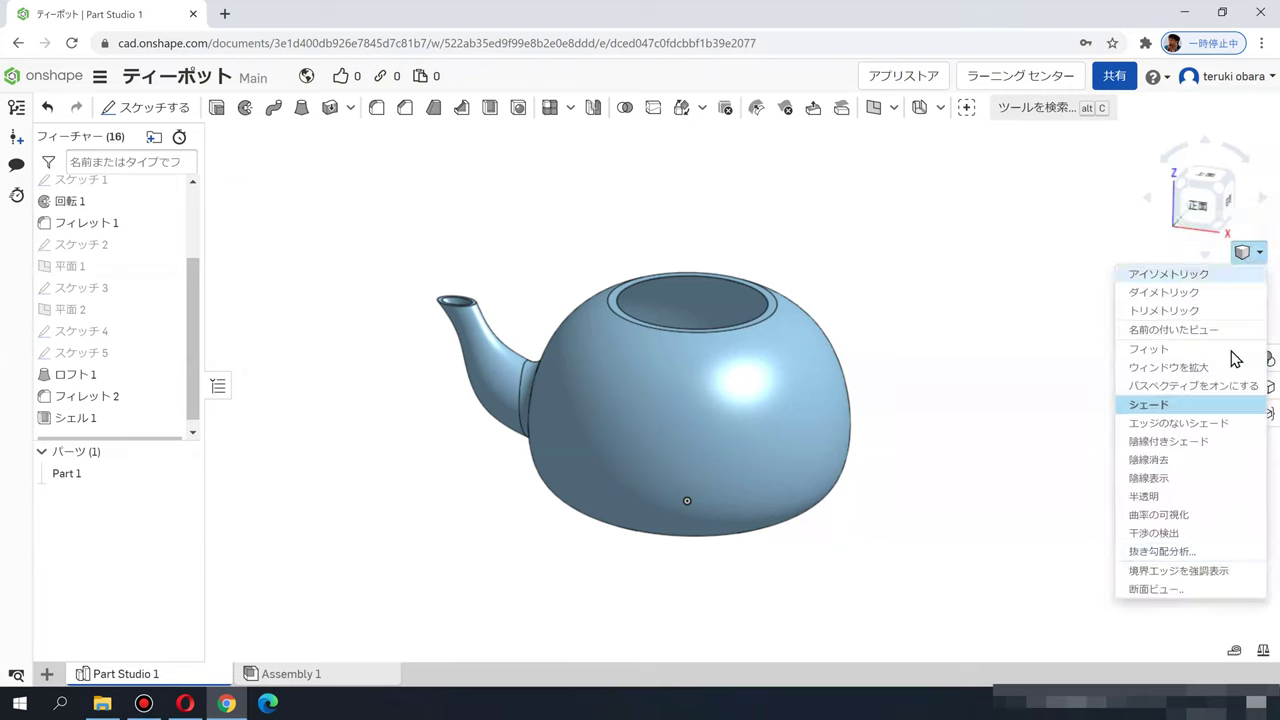
pyautogui.click(1185, 590)
pyautogui.scroll(3, 110, 270)
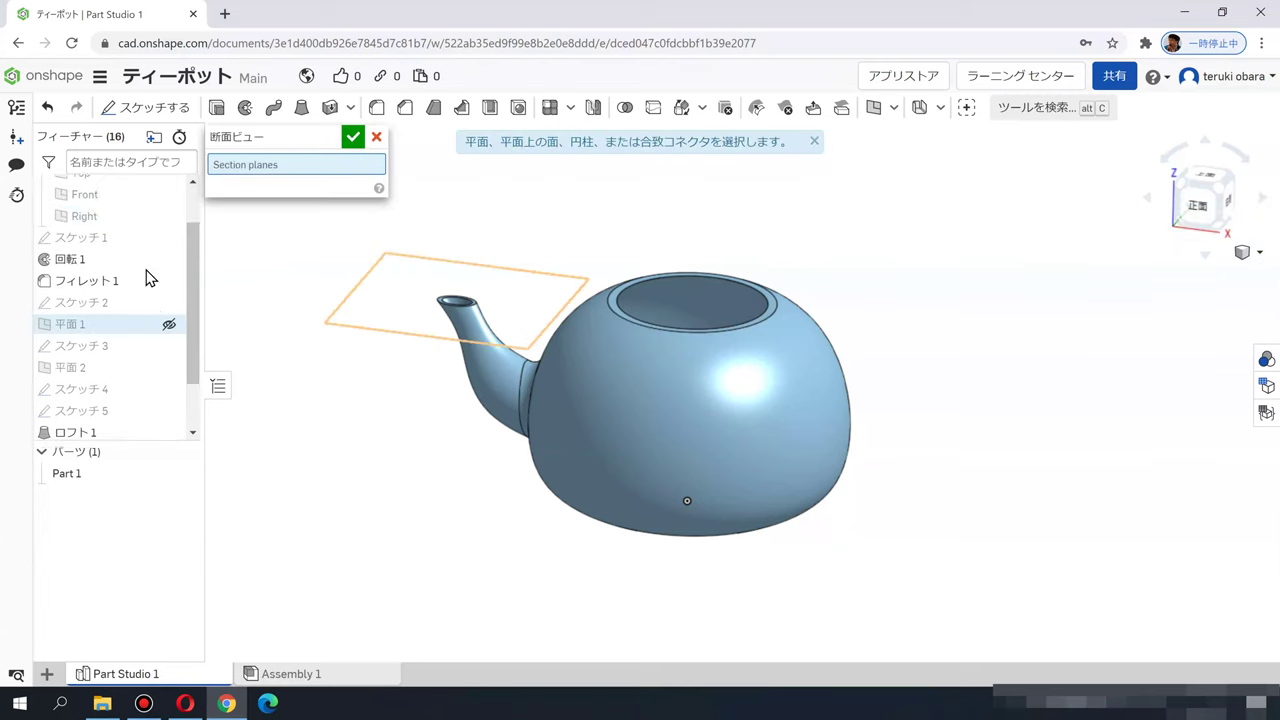
pyautogui.click(88, 252)
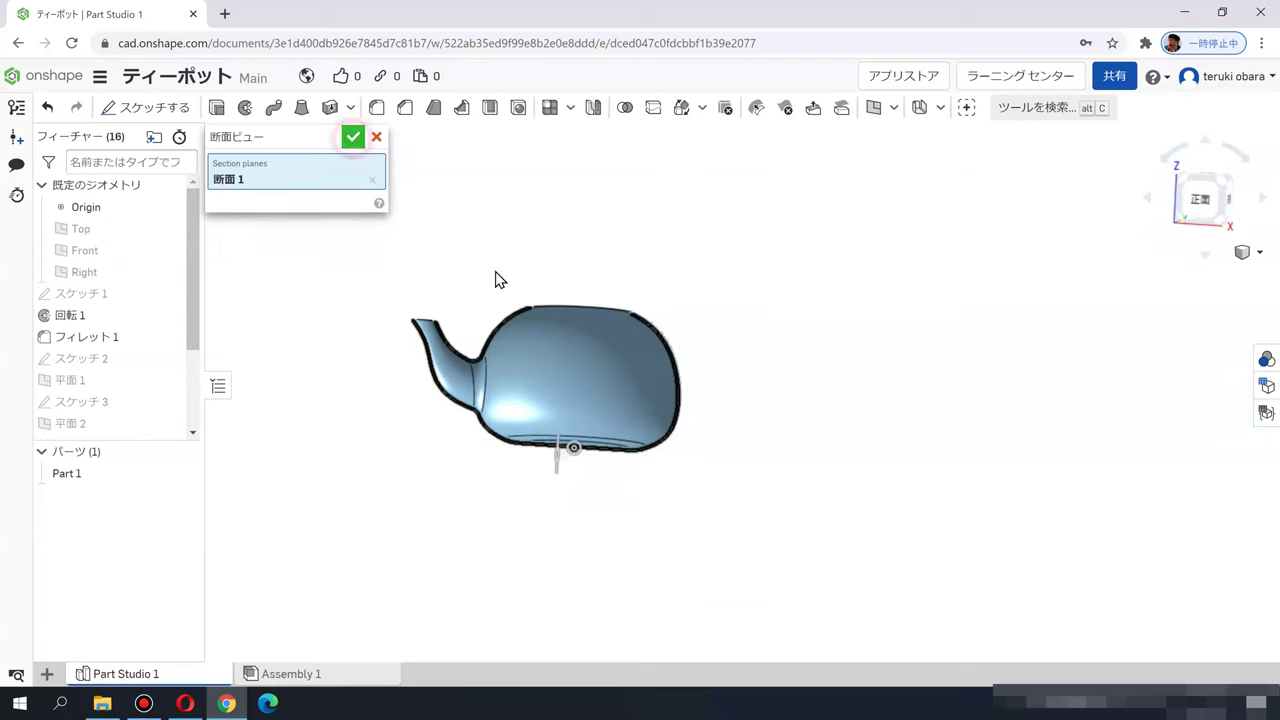
pyautogui.scroll(5, 509, 335)
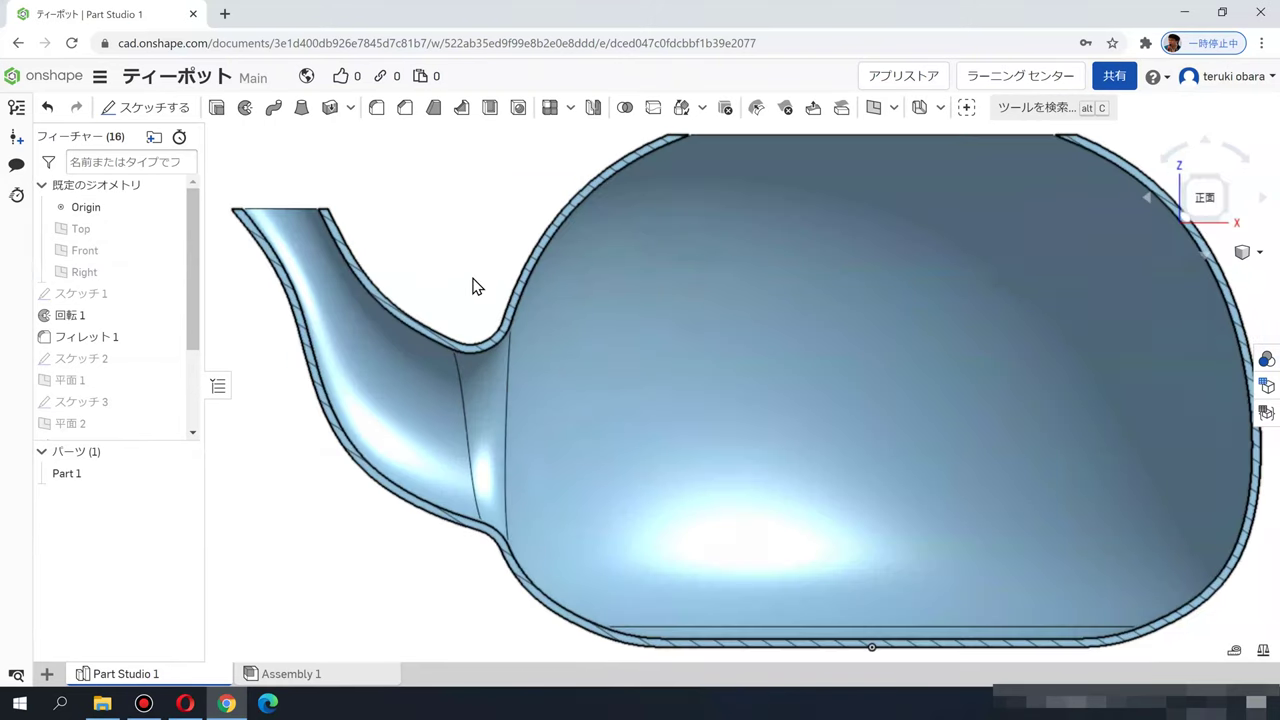
pyautogui.scroll(-5, 451, 357)
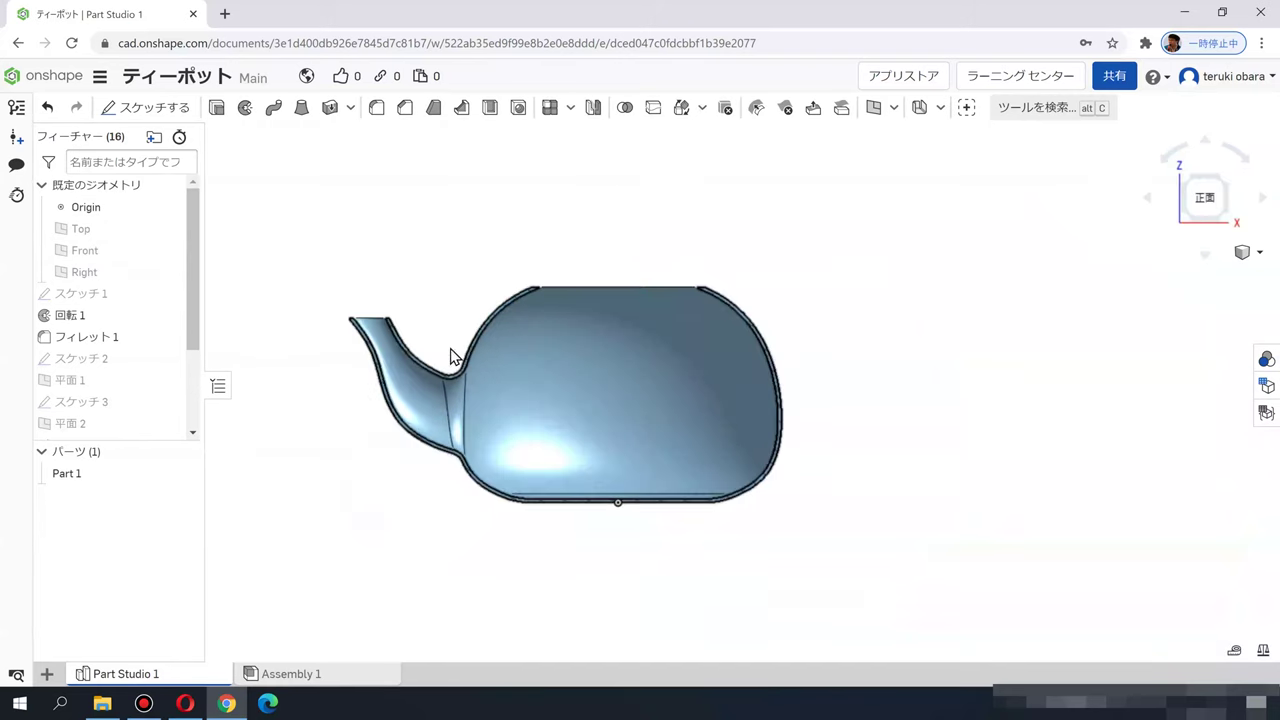
pyautogui.moveTo(817, 348); pyautogui.dragTo(920, 354, button='middle')
pyautogui.hotkey('shift', '7')
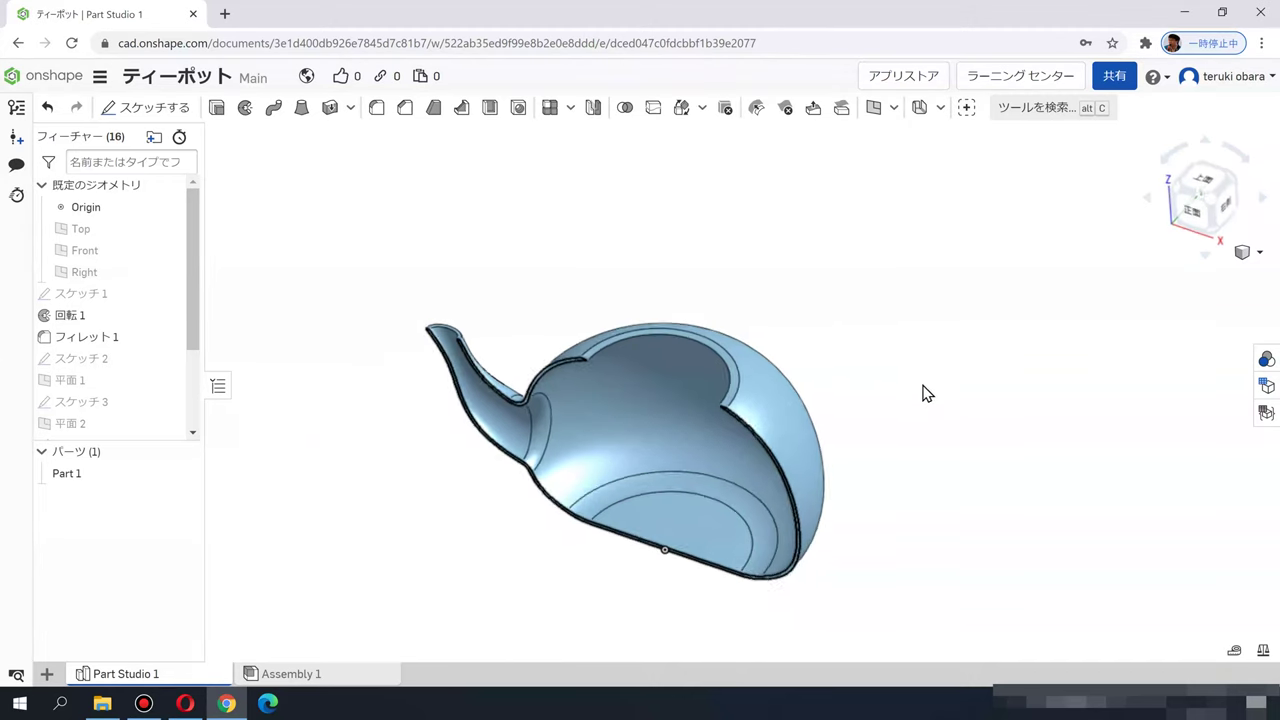
# Step: Turn off the section view and return to the front view of the teapot
pyautogui.click(1250, 253)
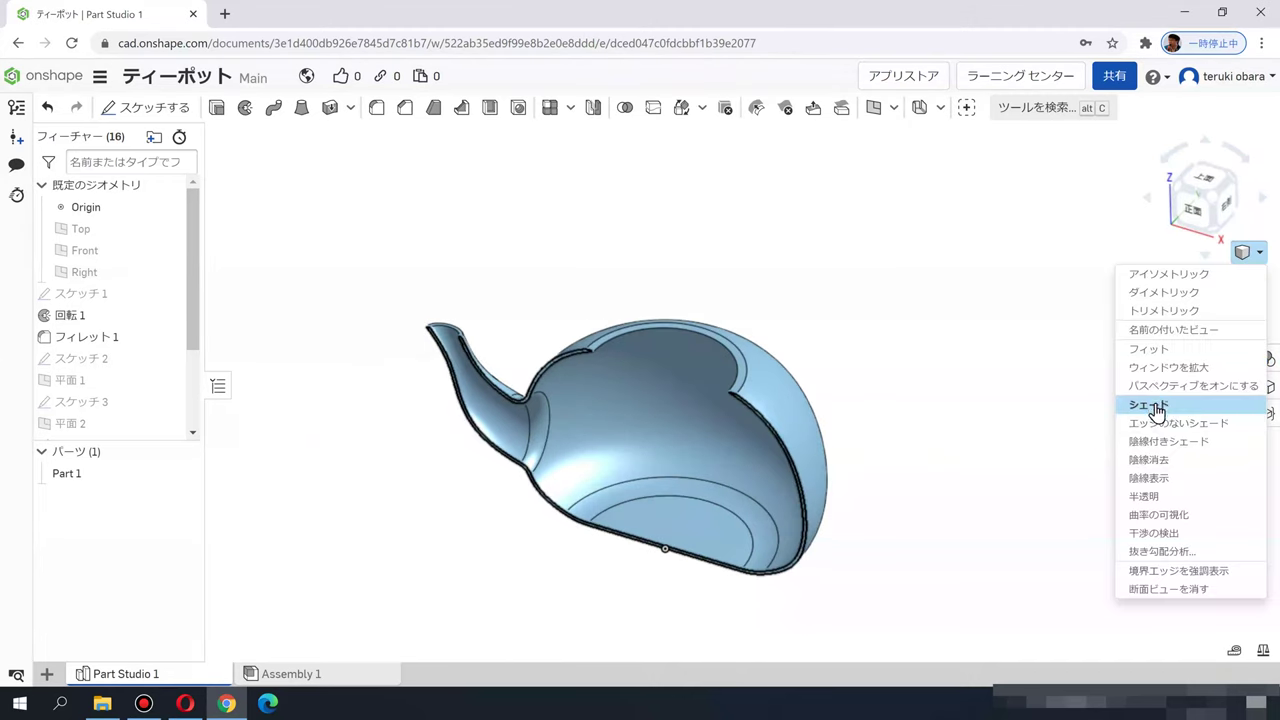
pyautogui.click(1168, 590)
pyautogui.moveTo(908, 391); pyautogui.dragTo(1120, 270, button='right')
pyautogui.click(1236, 193)
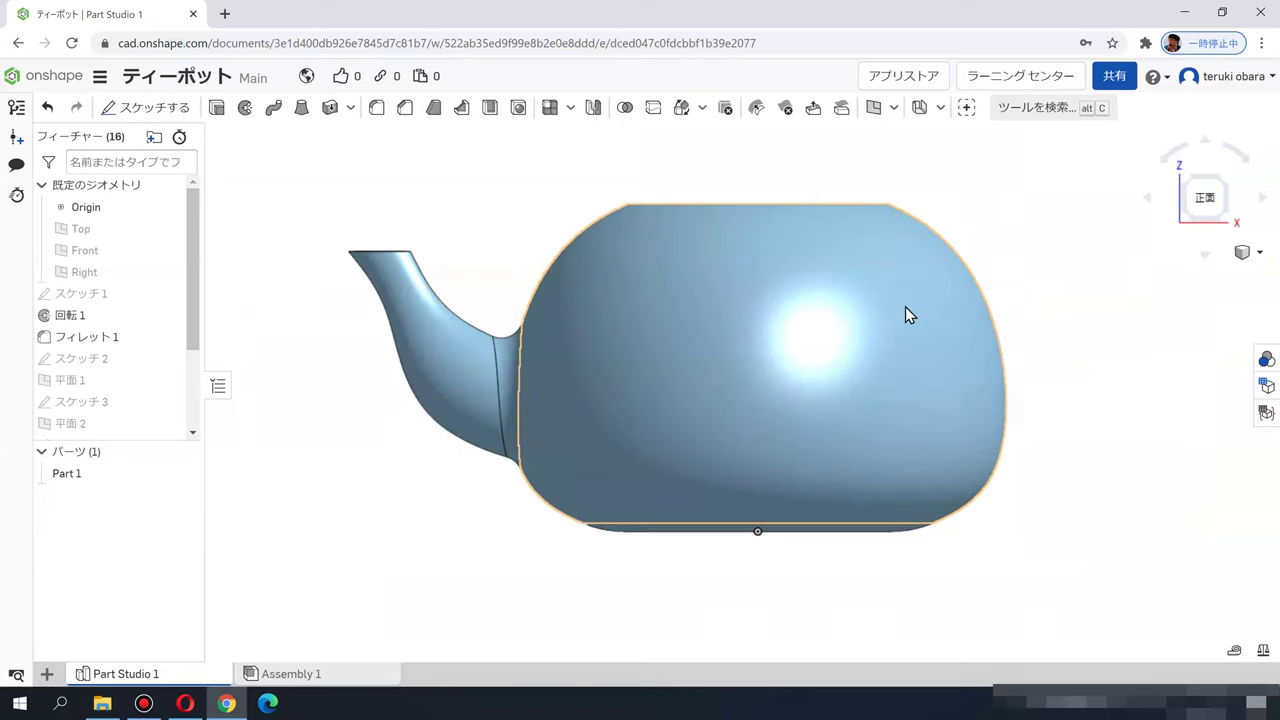
pyautogui.moveTo(997, 334); pyautogui.dragTo(923, 363, button='middle')
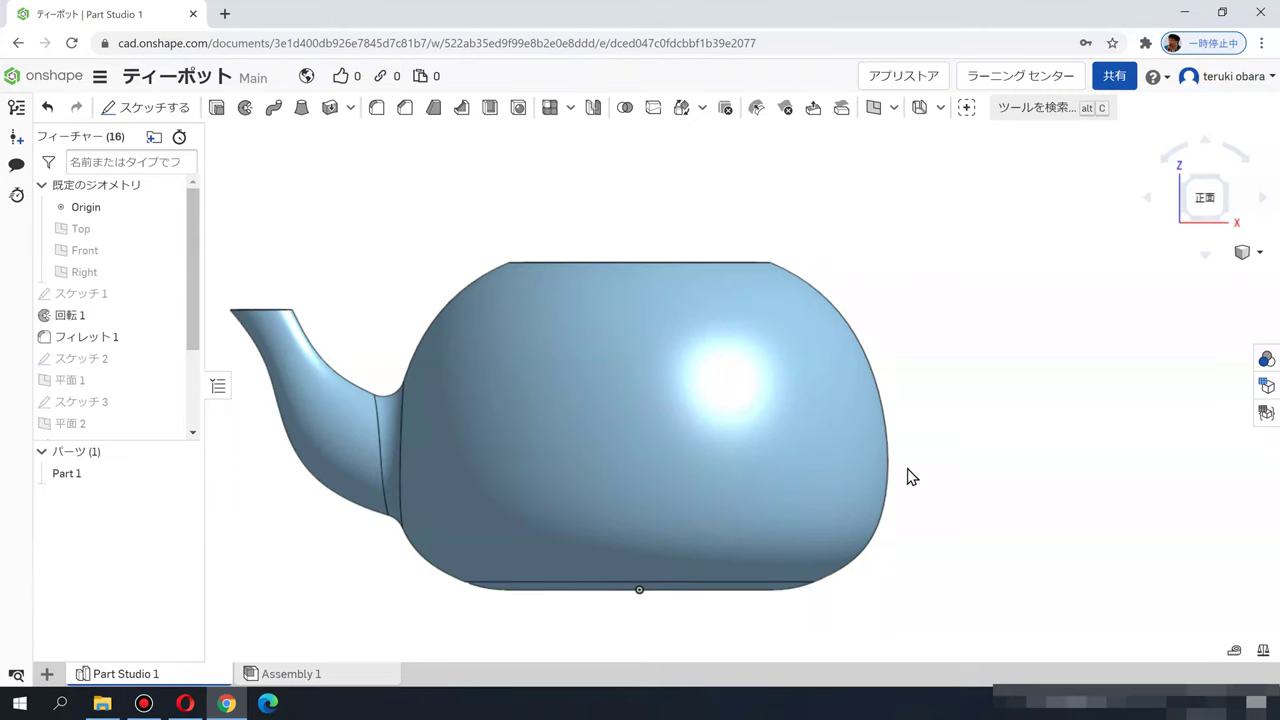
# Step: Sketch an open five-point spline on the Front plane as the handle path, with both ends inside the teapot body opposite the spout
pyautogui.click(157, 108)
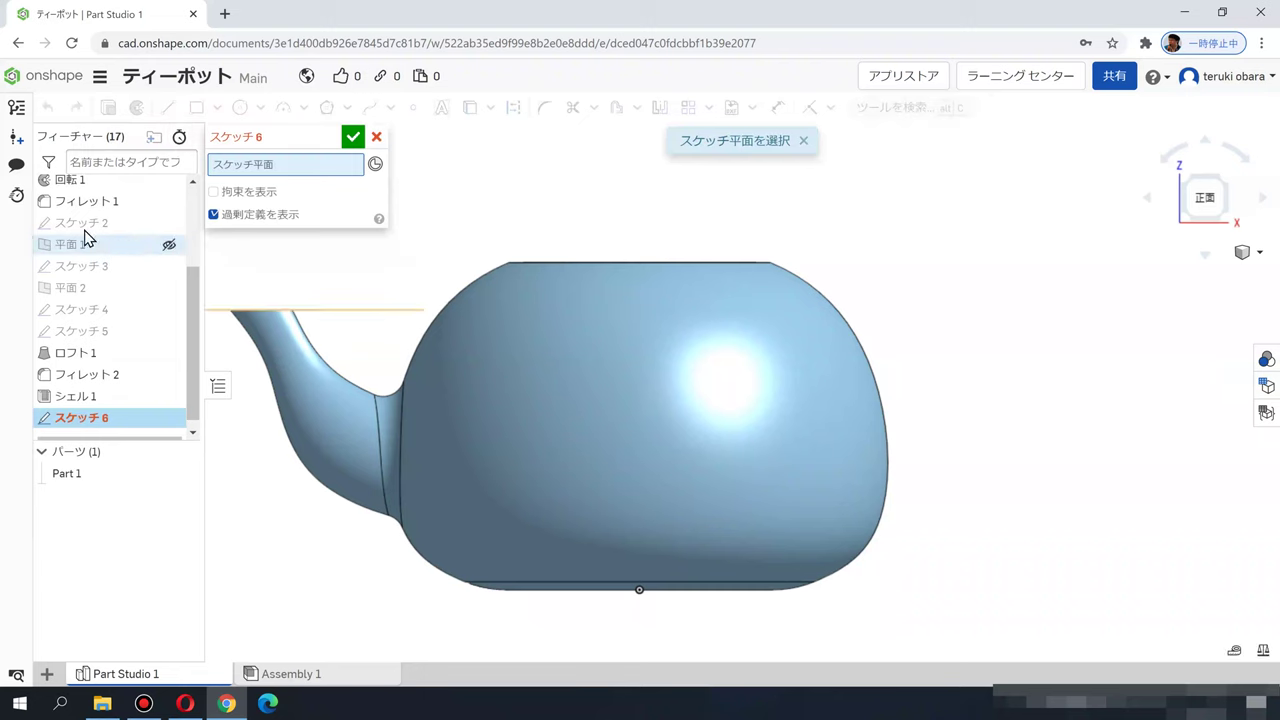
pyautogui.scroll(3, 86, 245)
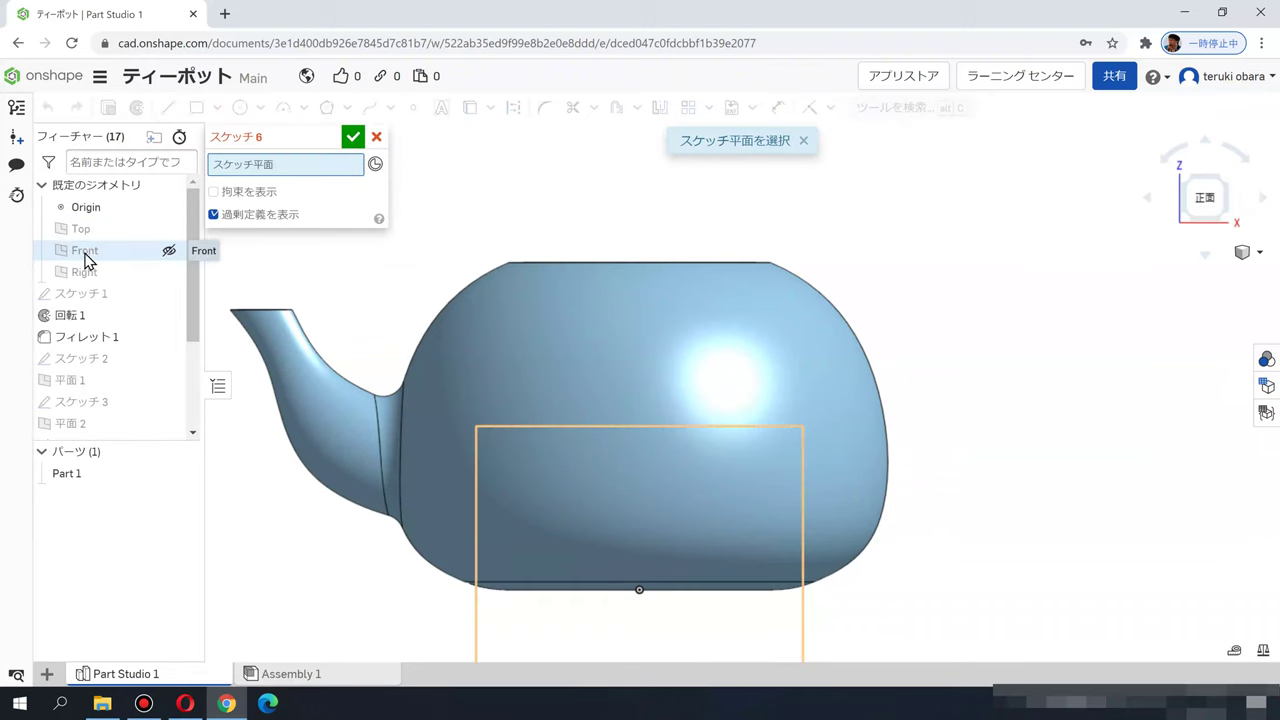
pyautogui.click(86, 255)
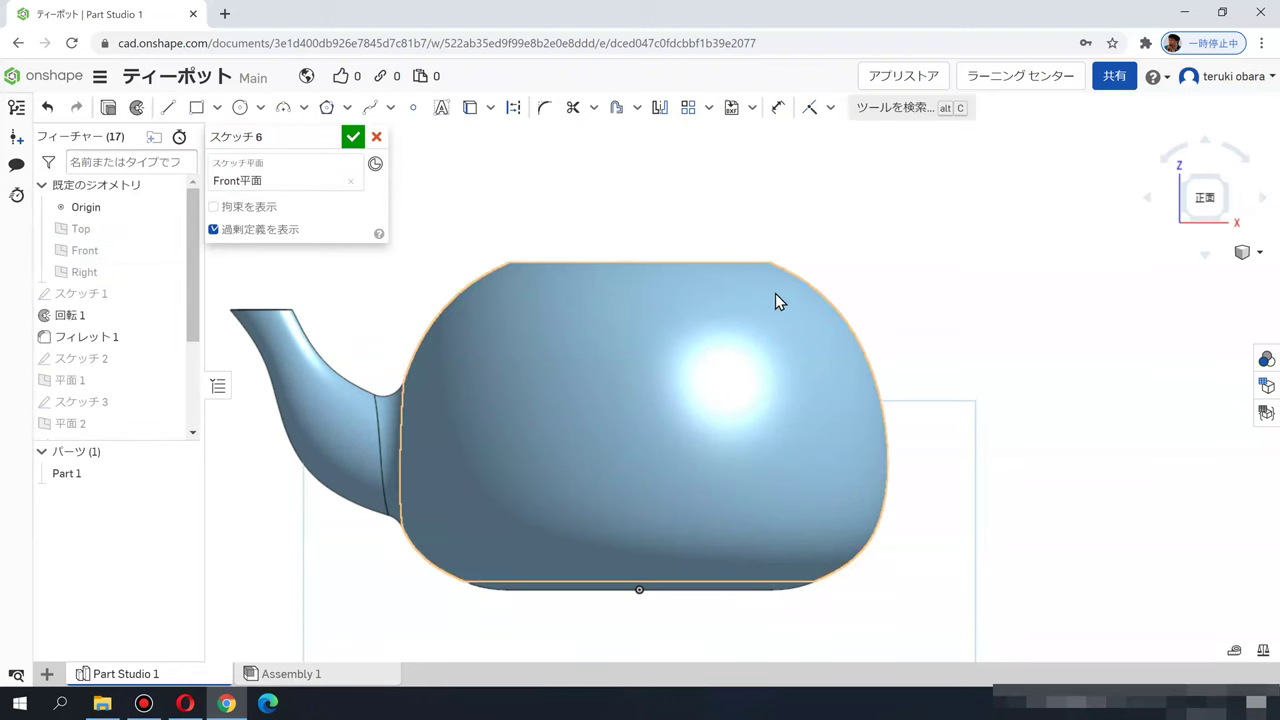
pyautogui.scroll(-3, 741, 282)
pyautogui.scroll(3, 829, 297)
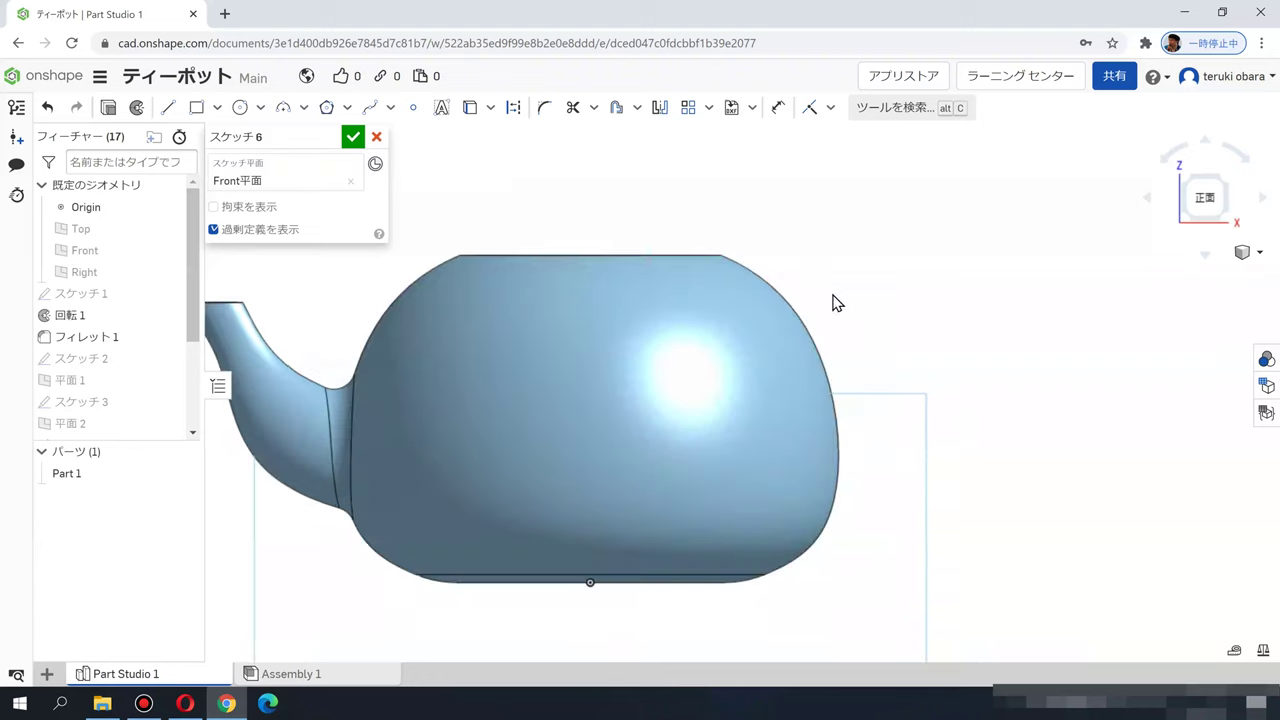
pyautogui.click(366, 112)
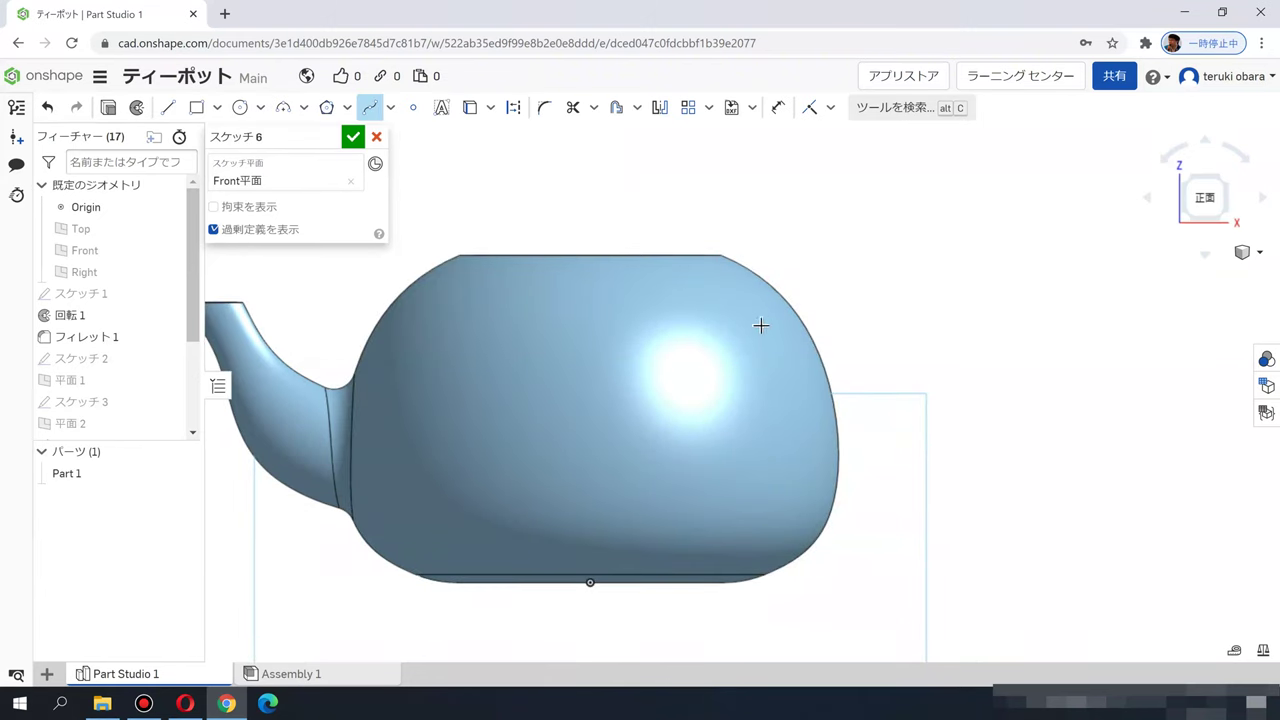
pyautogui.click(885, 296)
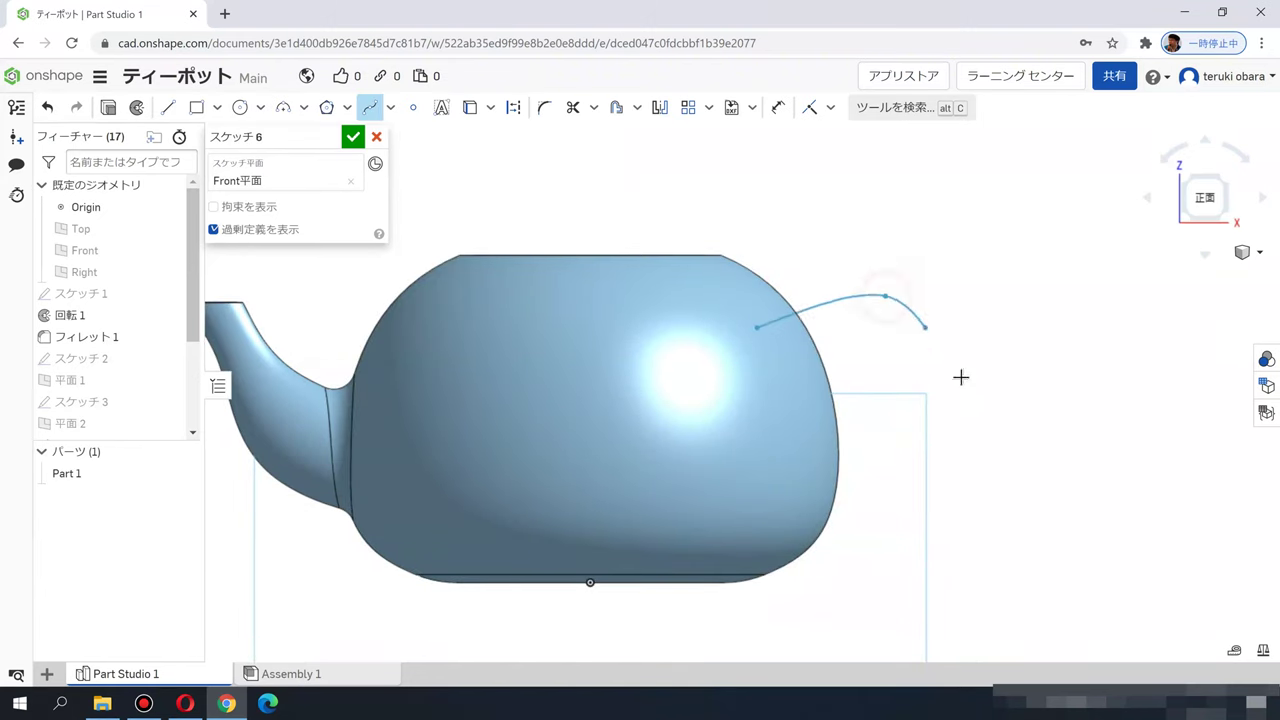
pyautogui.click(993, 374)
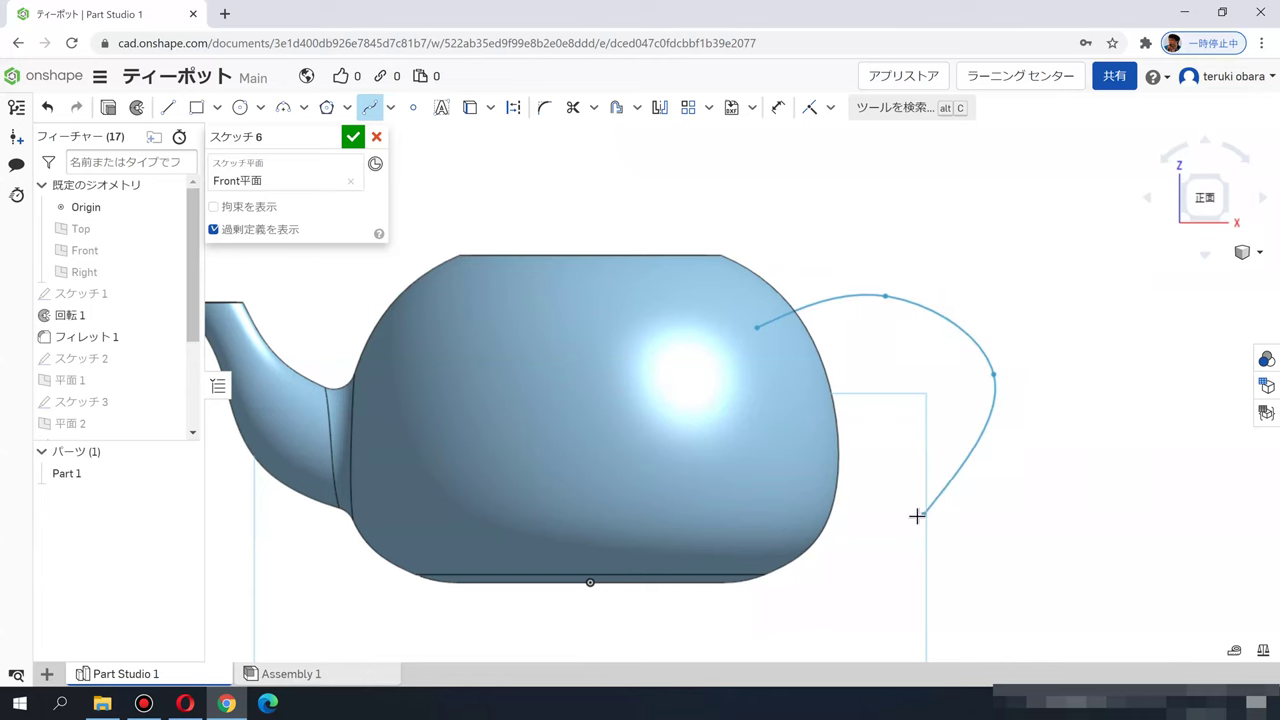
pyautogui.click(896, 516)
pyautogui.doubleClick(752, 484)
pyautogui.press('Escape')
# Step: Reposition the three outer points of the handle spline to form a smooth rounded loop, and finish the sketch
pyautogui.moveTo(886, 300); pyautogui.dragTo(902, 299)
pyautogui.moveTo(994, 377); pyautogui.dragTo(964, 354)
pyautogui.moveTo(981, 492); pyautogui.dragTo(949, 494)
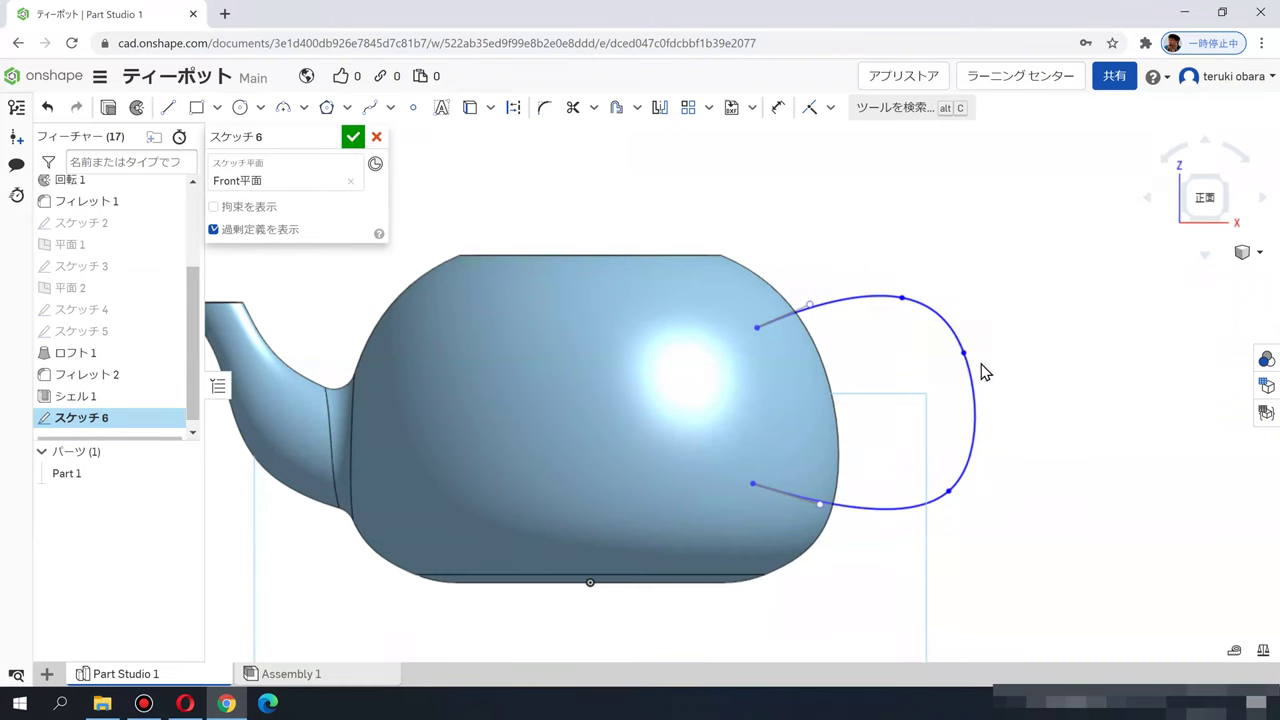
pyautogui.moveTo(981, 364); pyautogui.dragTo(983, 366)
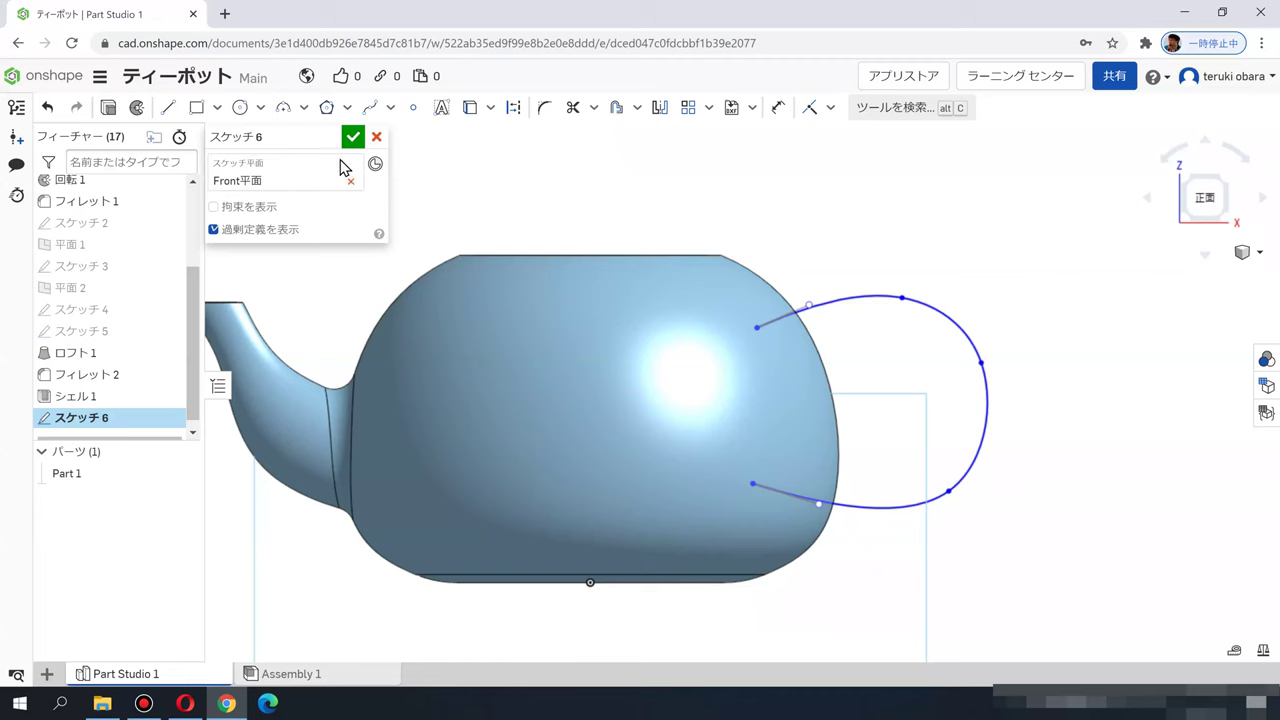
pyautogui.click(352, 140)
# Step: Create a curve-point plane from the handle spline and its upper endpoint
pyautogui.moveTo(727, 263)
pyautogui.mouseDown(button='right')
pyautogui.moveTo(716, 316)
pyautogui.moveTo(697, 326)
pyautogui.moveTo(729, 289)
pyautogui.moveTo(677, 266)
pyautogui.moveTo(840, 276)
pyautogui.mouseUp(button='right')
pyautogui.moveTo(840, 276); pyautogui.dragTo(954, 276, button='middle')
pyautogui.click(876, 110)
pyautogui.click(272, 190)
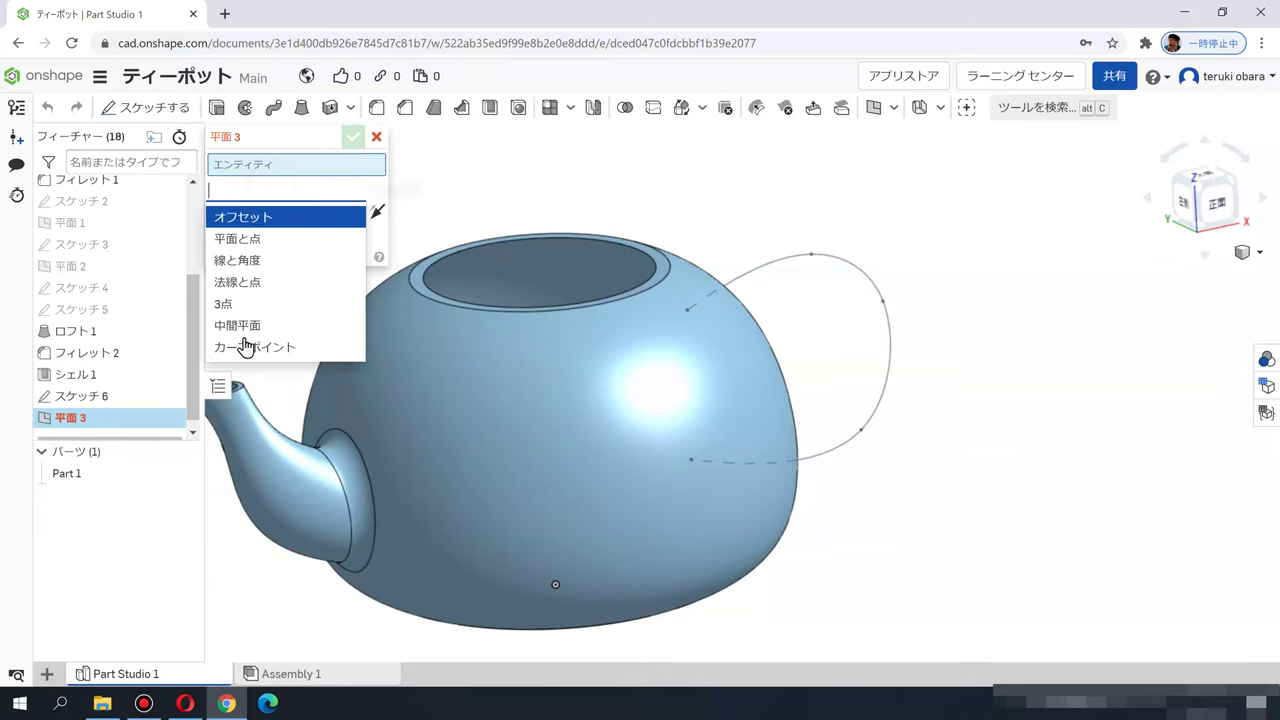
pyautogui.click(245, 346)
pyautogui.click(700, 311)
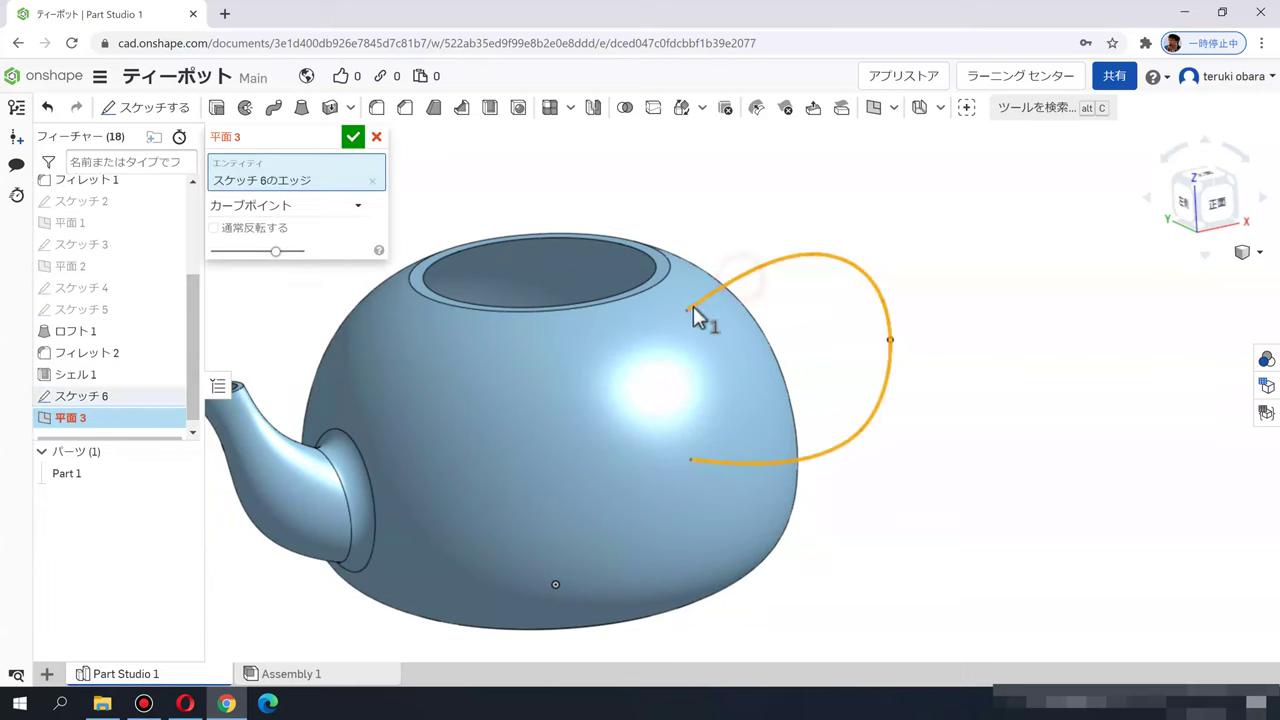
pyautogui.click(697, 312)
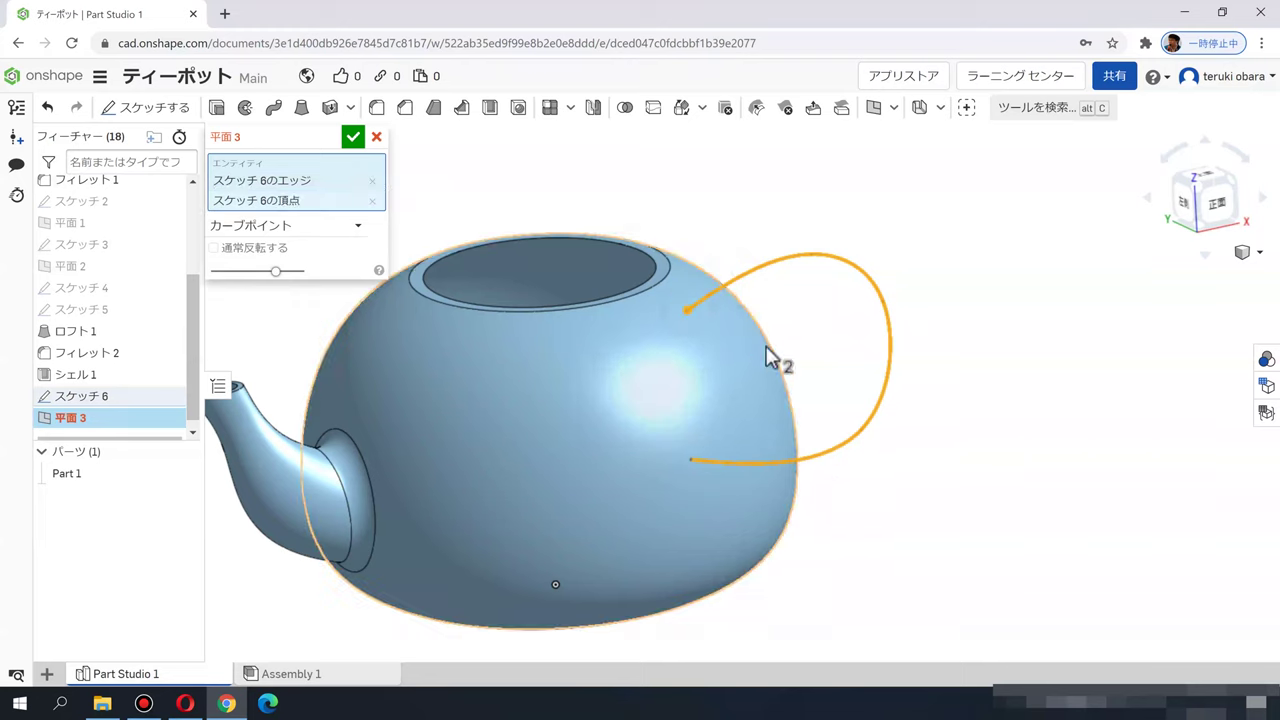
pyautogui.click(350, 138)
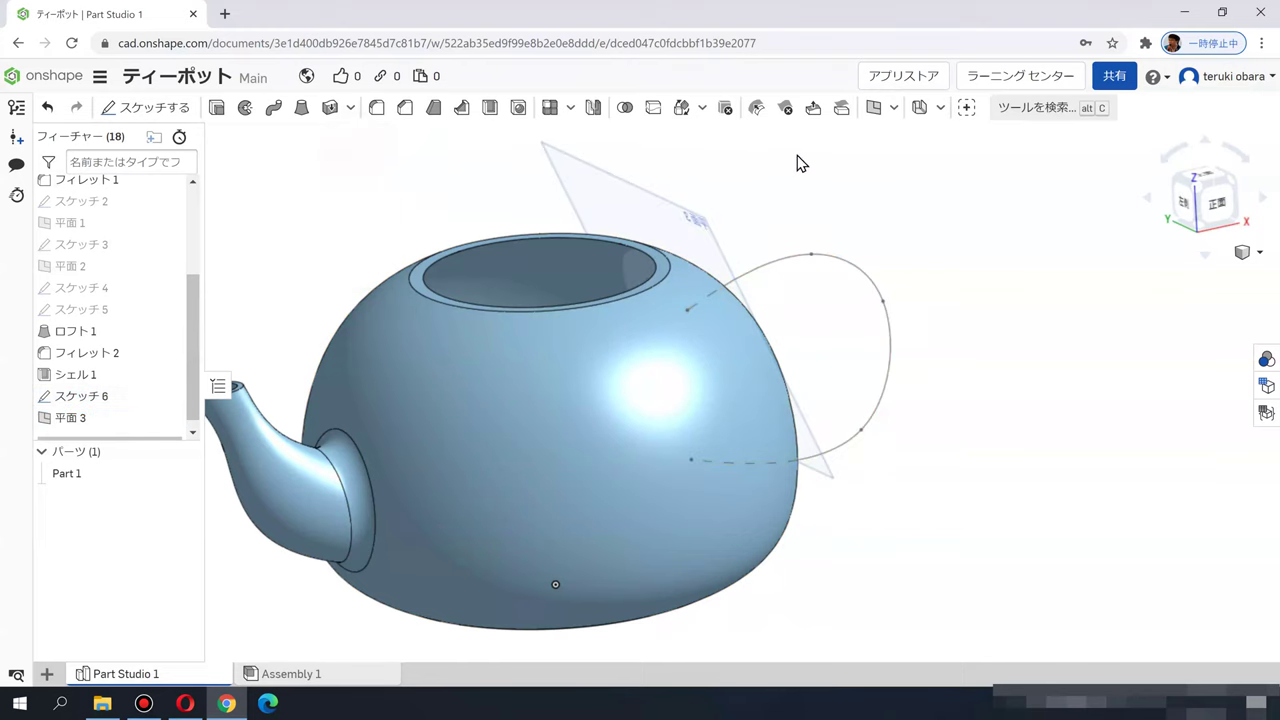
# Step: Sketch a circle on the new plane centred on the spline's upper endpoint, dimension its diameter, and finish the sketch
pyautogui.click(645, 196)
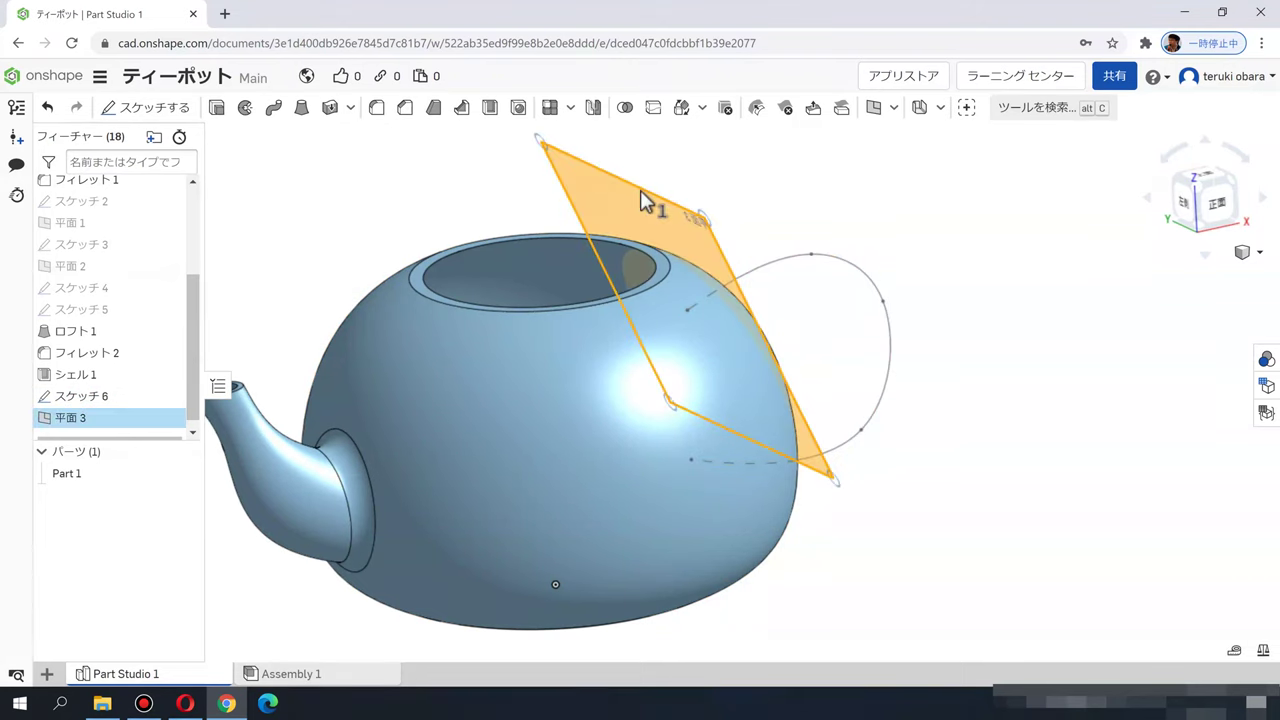
pyautogui.click(146, 108)
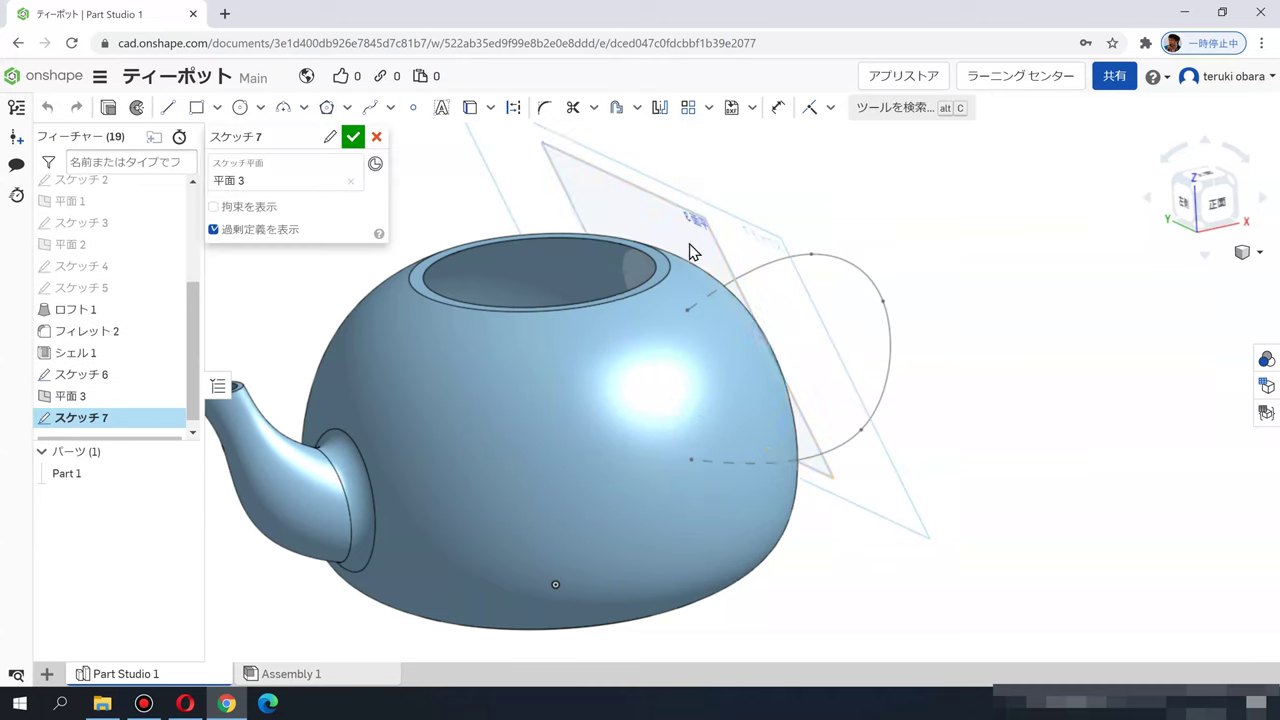
pyautogui.click(239, 108)
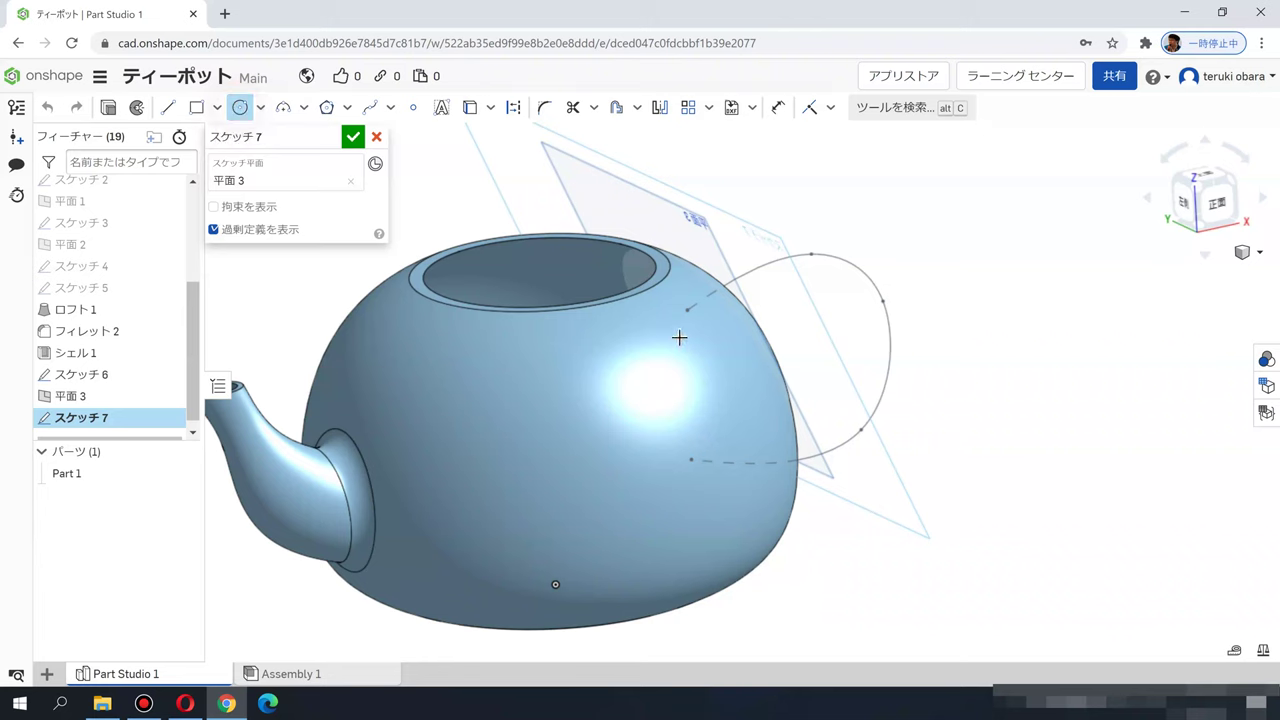
pyautogui.click(698, 332)
pyautogui.click(779, 108)
pyautogui.click(698, 278)
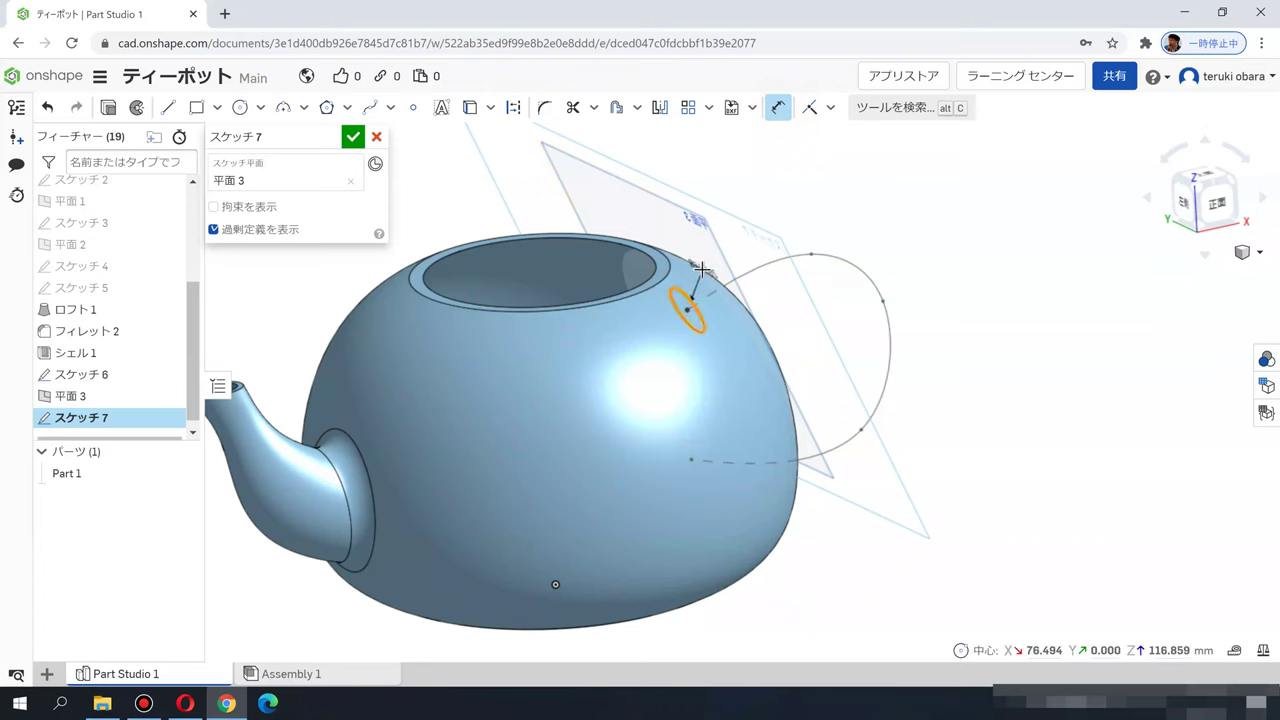
pyautogui.click(712, 312)
pyautogui.press('Return')
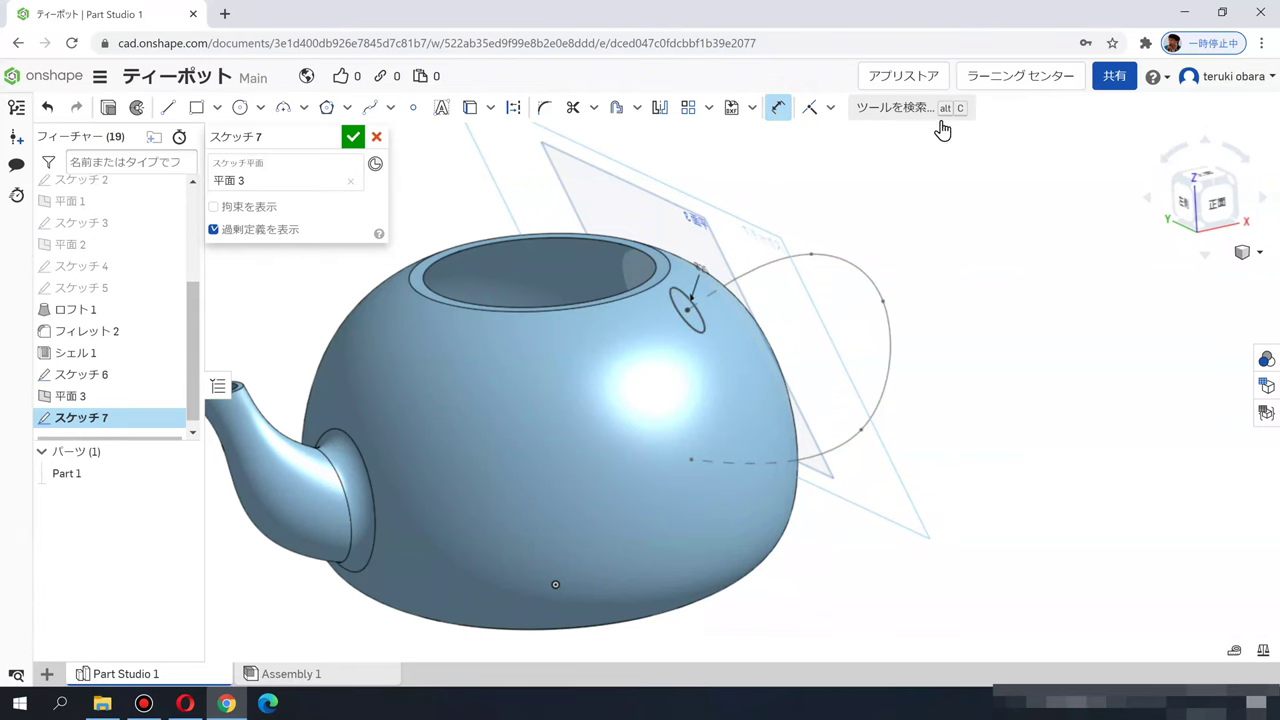
pyautogui.click(353, 137)
# Step: Sweep the circular profile along the handle spline as a solid added to Part 1
pyautogui.click(273, 108)
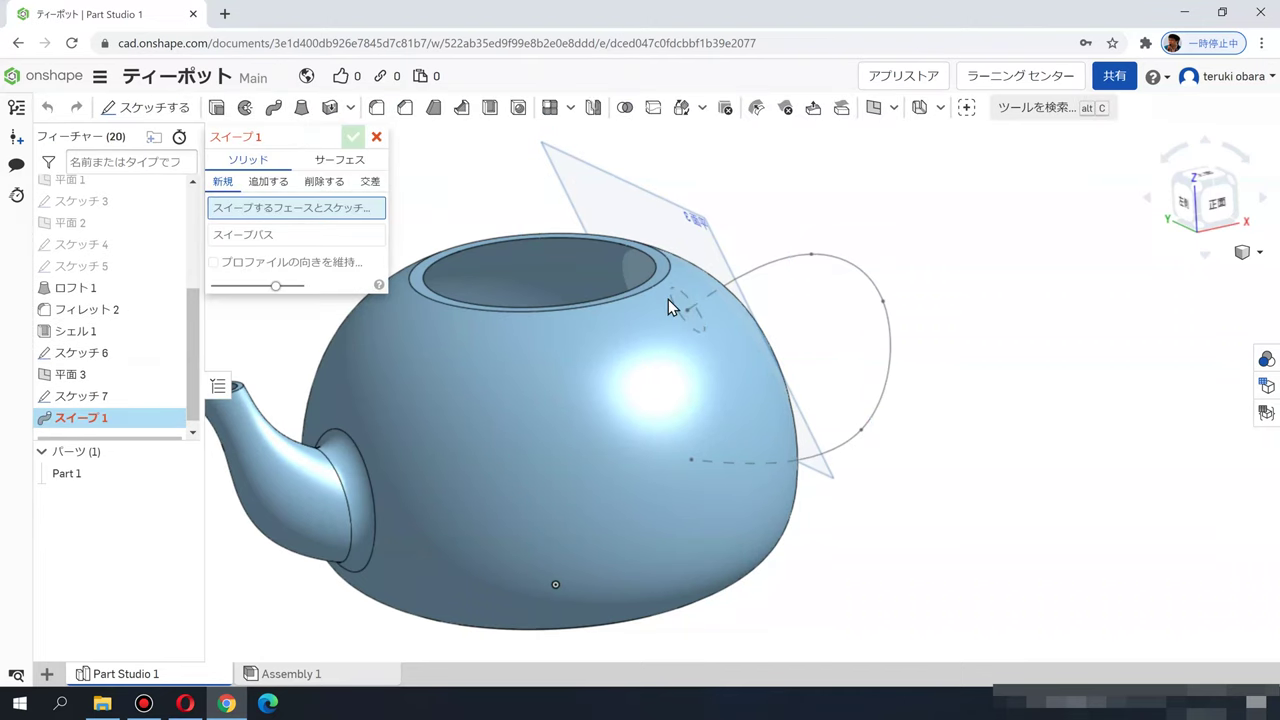
pyautogui.moveTo(660, 309); pyautogui.dragTo(680, 320, button='right')
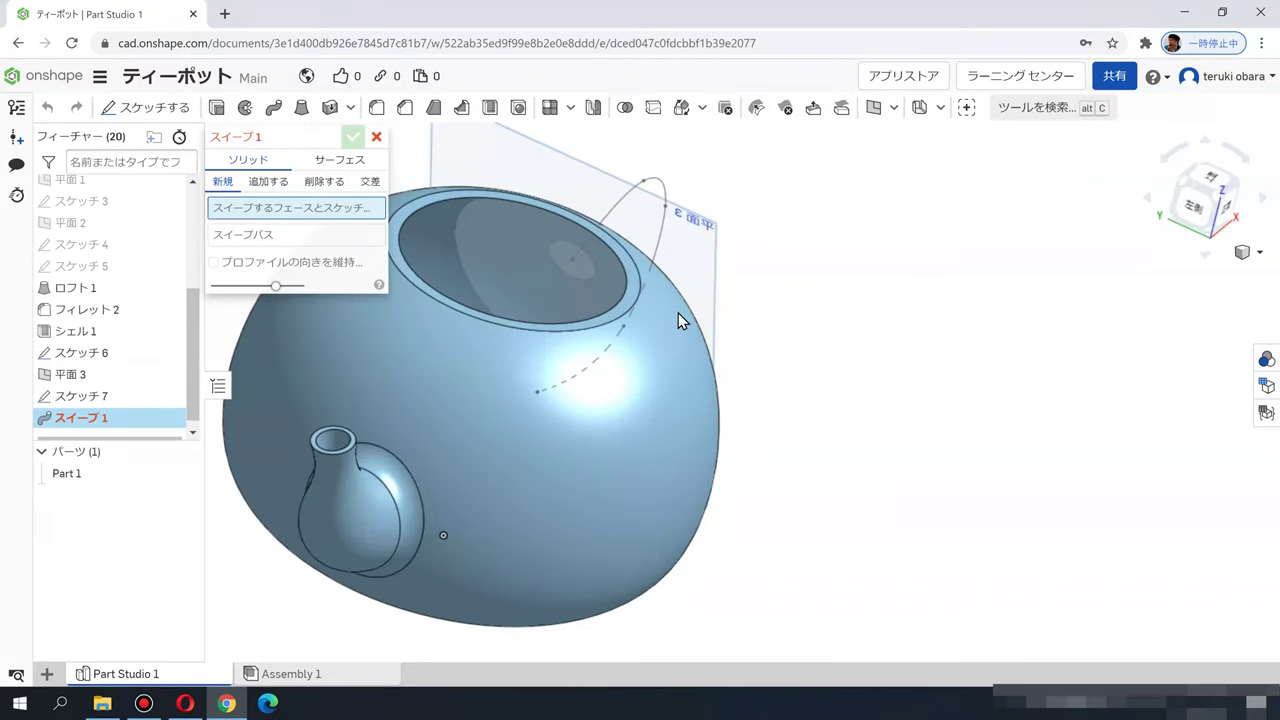
pyautogui.click(571, 252)
pyautogui.click(286, 252)
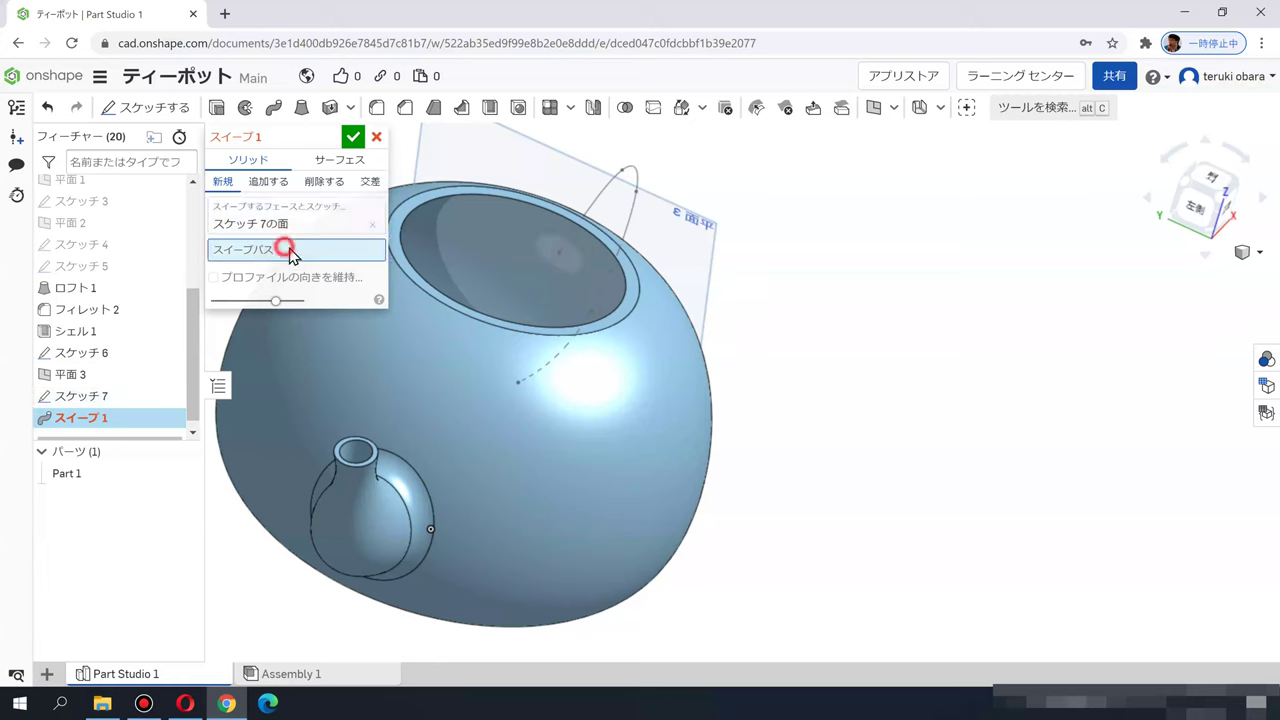
pyautogui.click(603, 192)
pyautogui.moveTo(774, 366); pyautogui.dragTo(744, 345, button='right')
pyautogui.click(1214, 195)
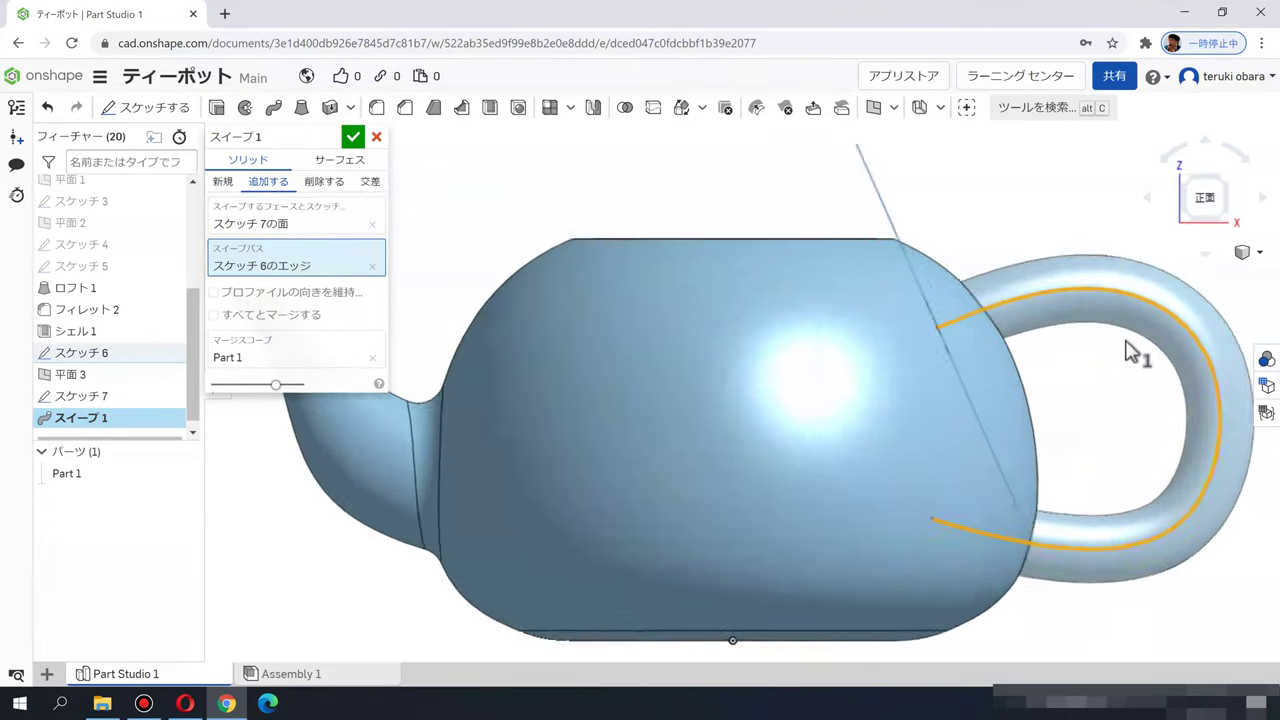
pyautogui.scroll(4, 890, 368)
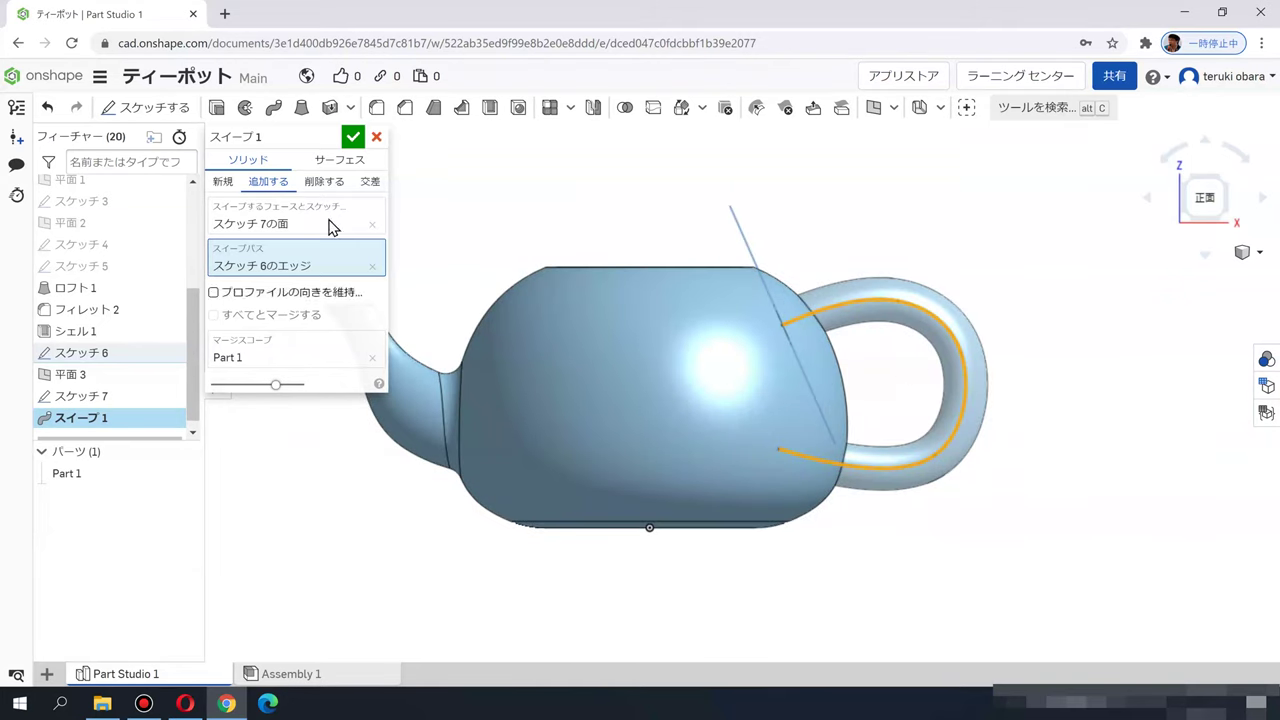
pyautogui.click(352, 138)
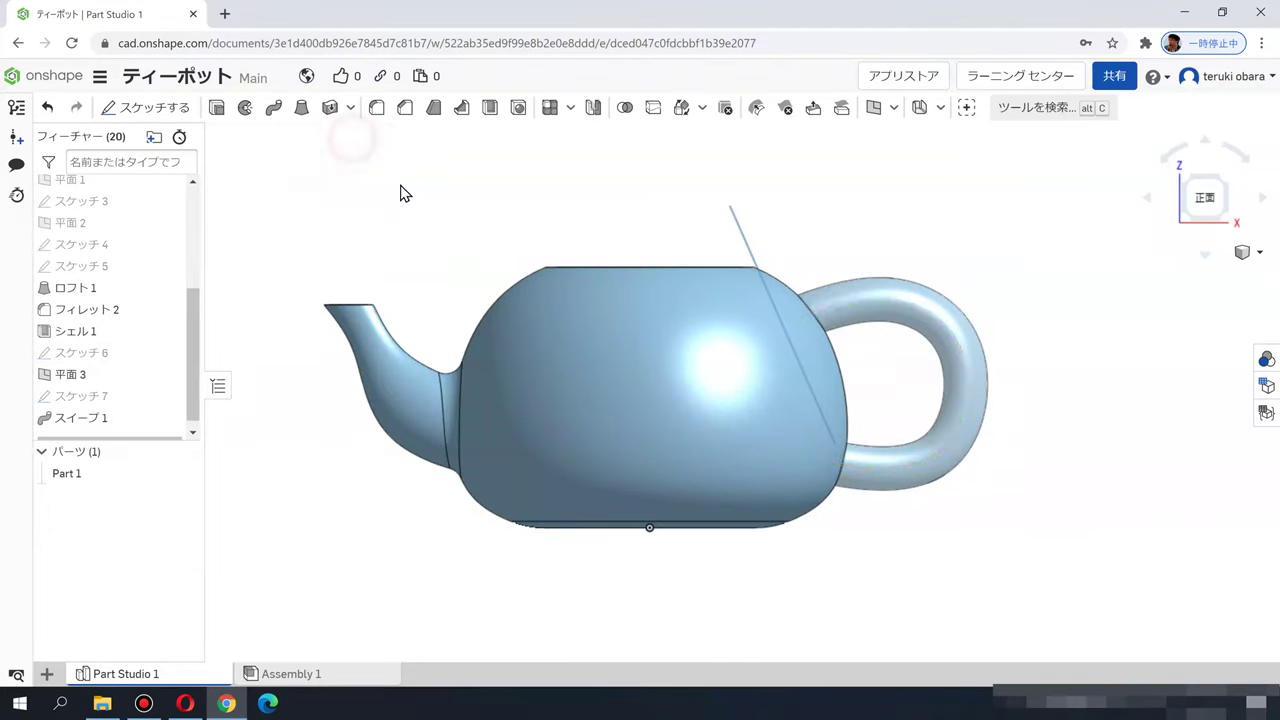
# Step: Reduce the diameter of the handle's profile circle in its sketch to make the handle thinner
pyautogui.doubleClick(80, 397)
pyautogui.moveTo(502, 354)
pyautogui.mouseDown(button='right')
pyautogui.moveTo(612, 374)
pyautogui.moveTo(641, 228)
pyautogui.mouseUp(button='right')
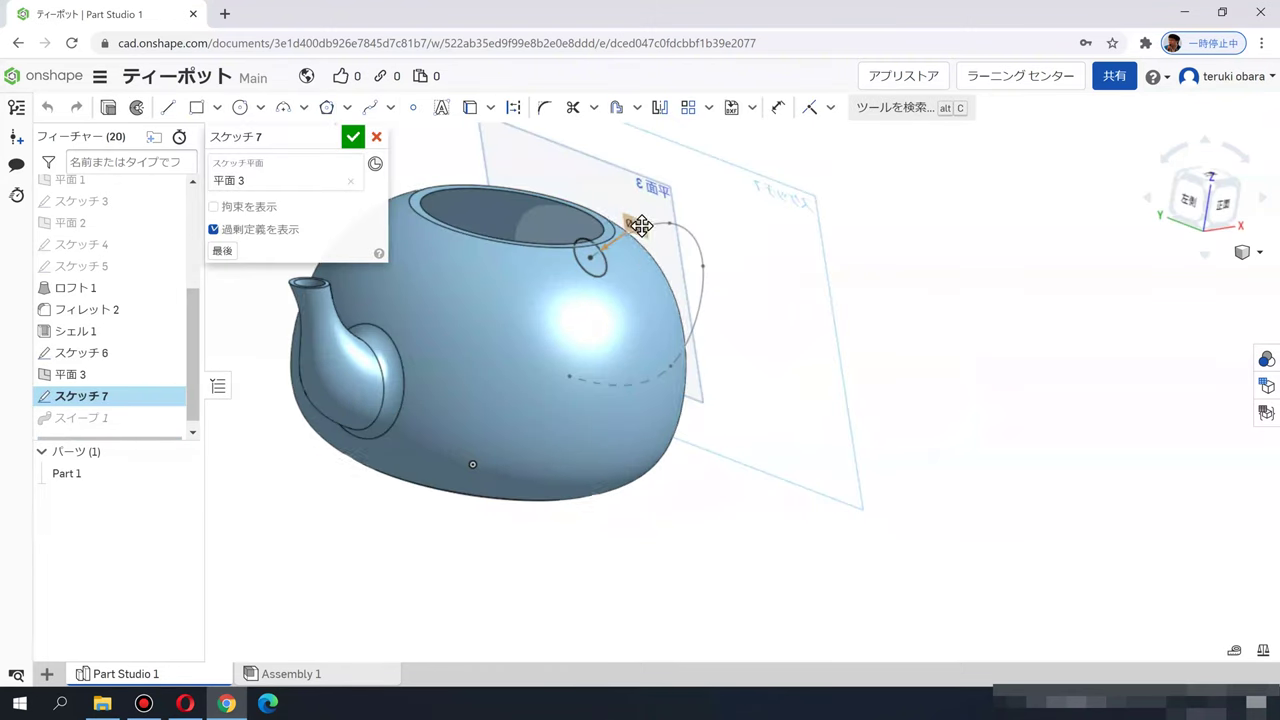
pyautogui.doubleClick(641, 228)
pyautogui.press('Return')
pyautogui.click(352, 137)
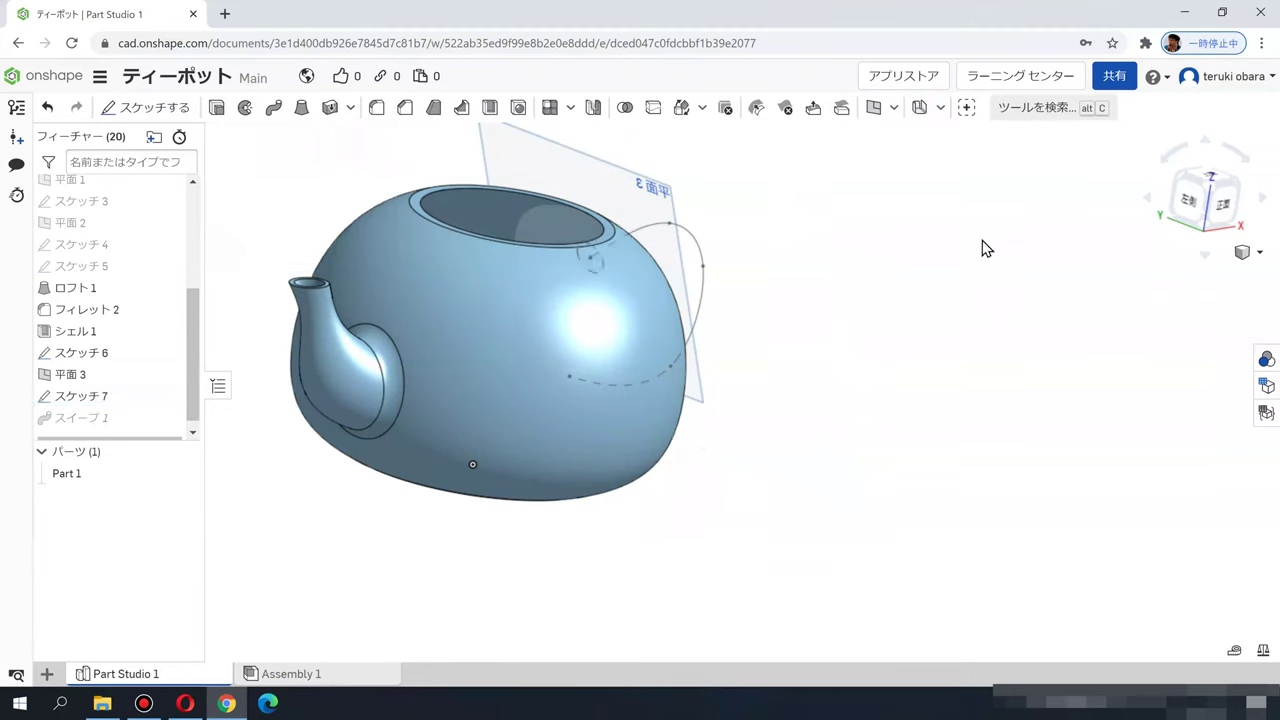
# Step: Edit the handle path spline, raising its upper points and start tangent and pulling the lower outer point inward and up
pyautogui.hotkey('shift', '1')
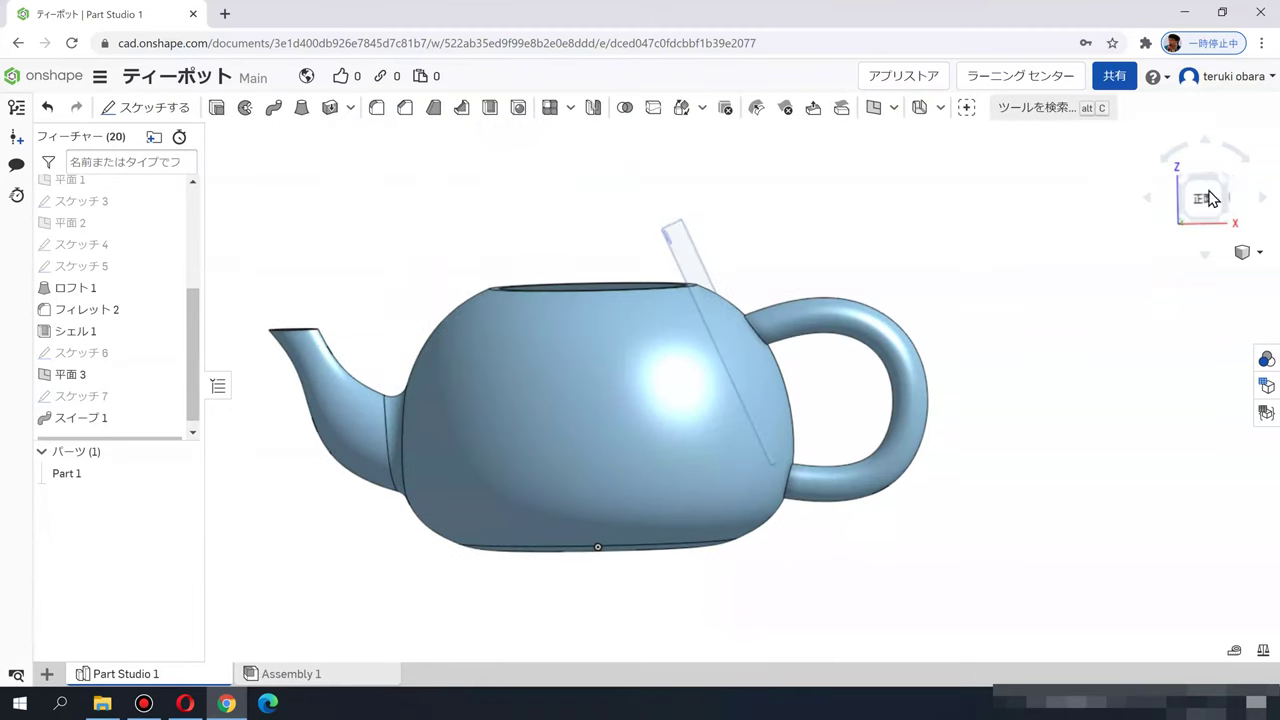
pyautogui.click(1206, 197)
pyautogui.scroll(1, 1060, 340)
pyautogui.scroll(-3, 920, 366)
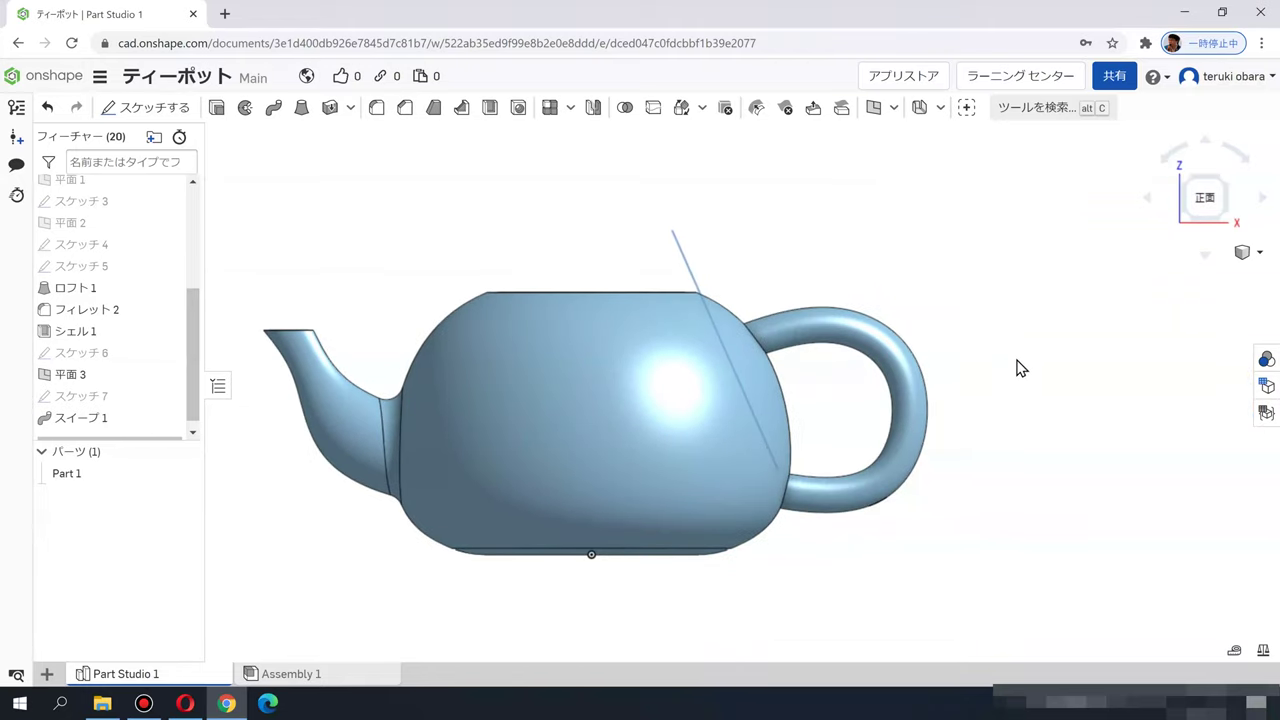
pyautogui.scroll(3, 100, 370)
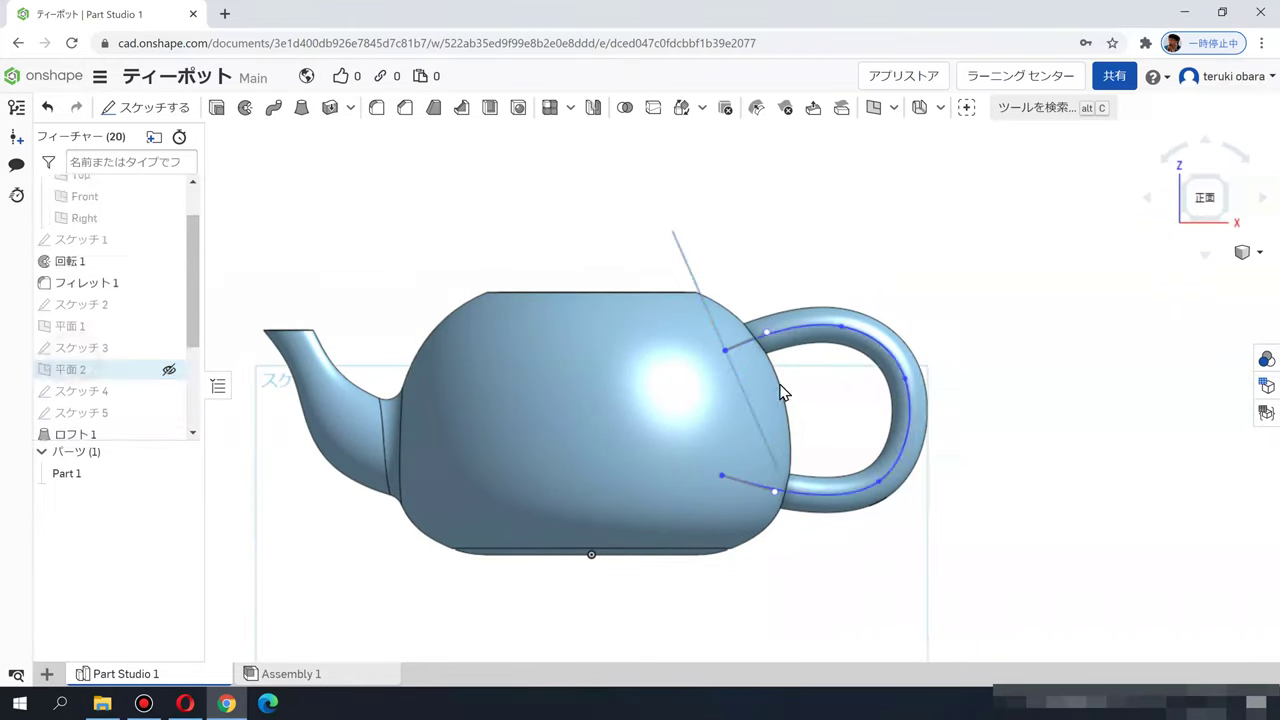
pyautogui.doubleClick(838, 328)
pyautogui.moveTo(843, 325)
pyautogui.mouseDown()
pyautogui.moveTo(834, 303)
pyautogui.moveTo(851, 294)
pyautogui.mouseUp()
pyautogui.moveTo(766, 331); pyautogui.dragTo(766, 317)
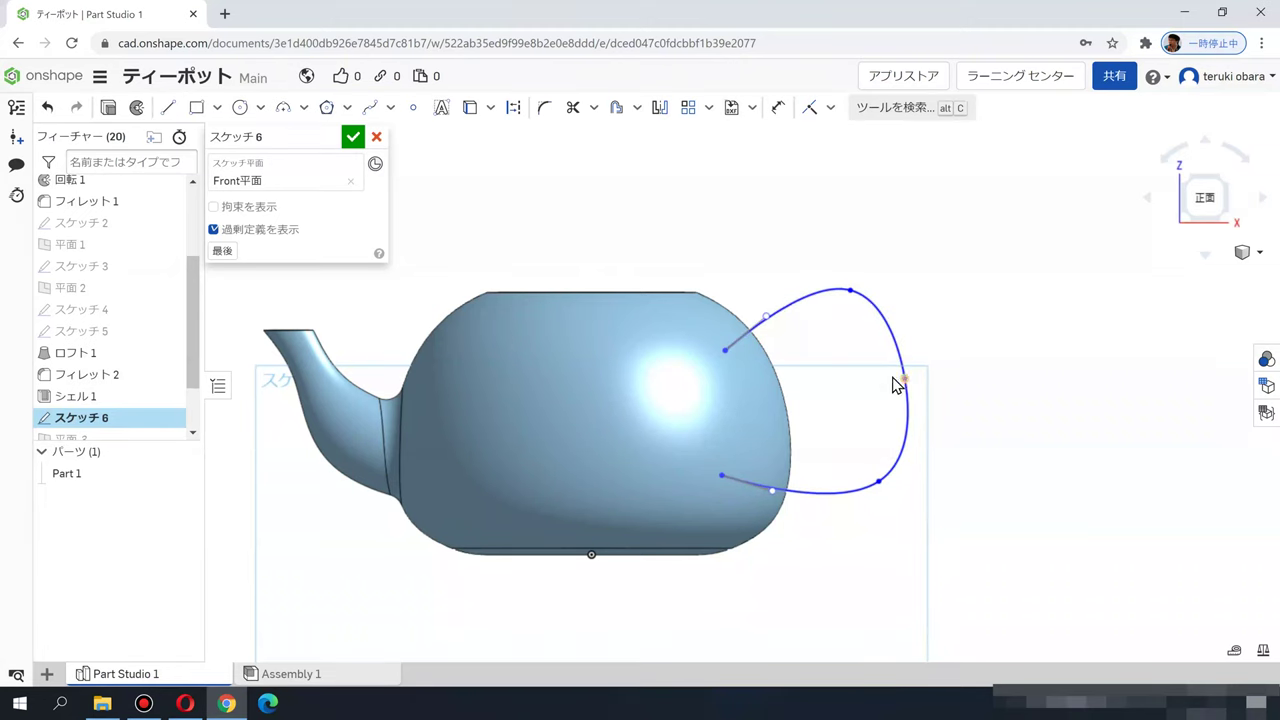
pyautogui.moveTo(904, 375); pyautogui.dragTo(907, 357)
pyautogui.moveTo(881, 479); pyautogui.dragTo(863, 458)
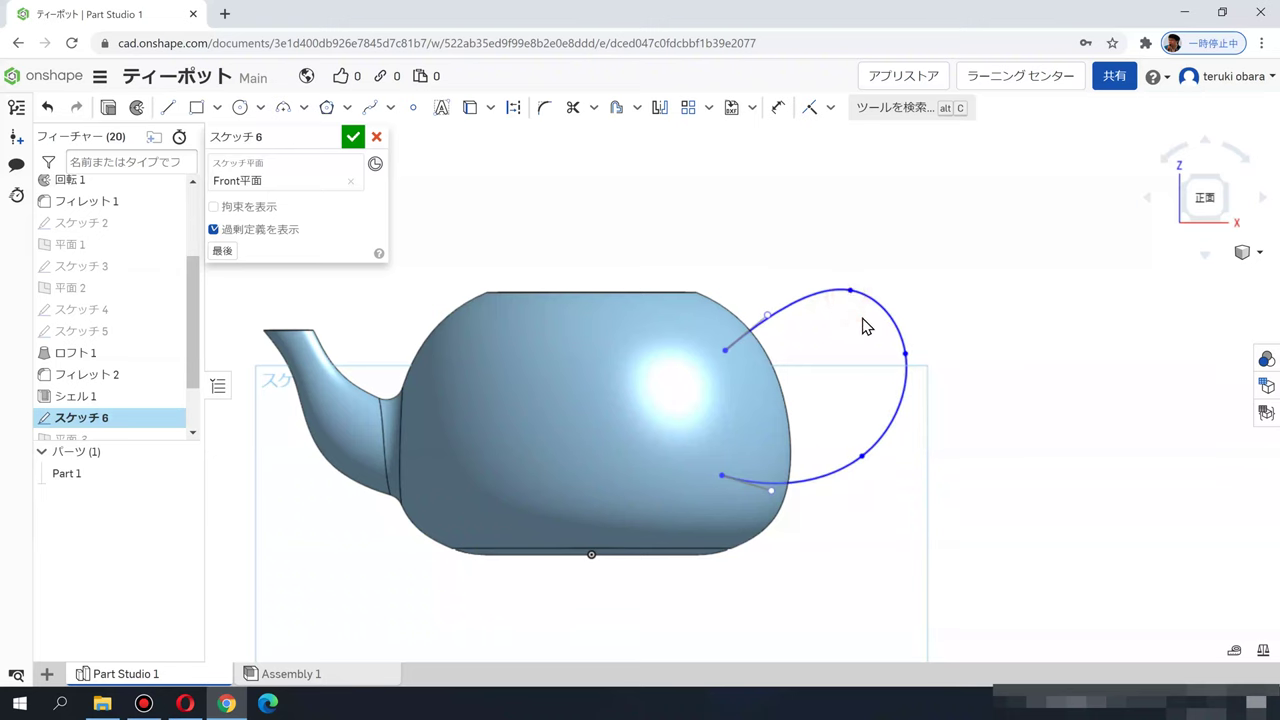
# Step: Lower the handle spline's top point and move its outermost point inward and down, and finish the sketch
pyautogui.moveTo(866, 326); pyautogui.dragTo(862, 319)
pyautogui.moveTo(890, 379); pyautogui.dragTo(879, 380)
pyautogui.moveTo(862, 318); pyautogui.dragTo(854, 308)
pyautogui.moveTo(889, 391); pyautogui.dragTo(893, 393)
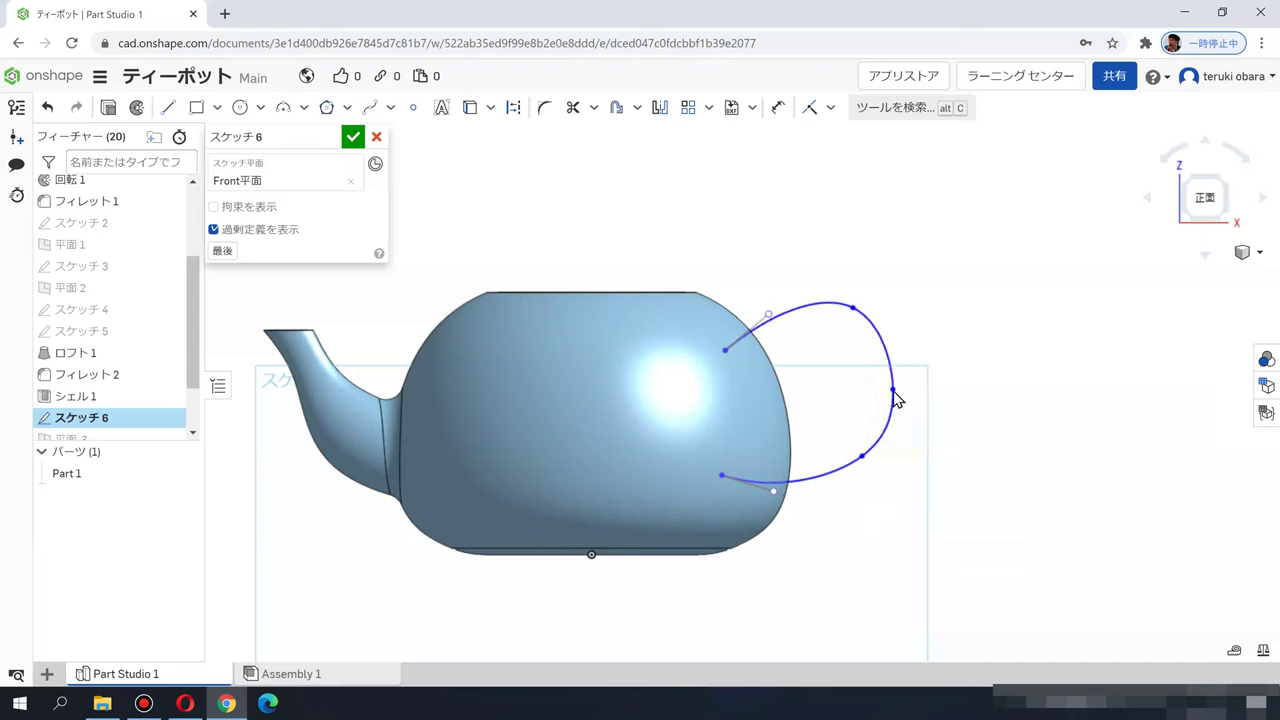
pyautogui.click(353, 138)
pyautogui.click(664, 222)
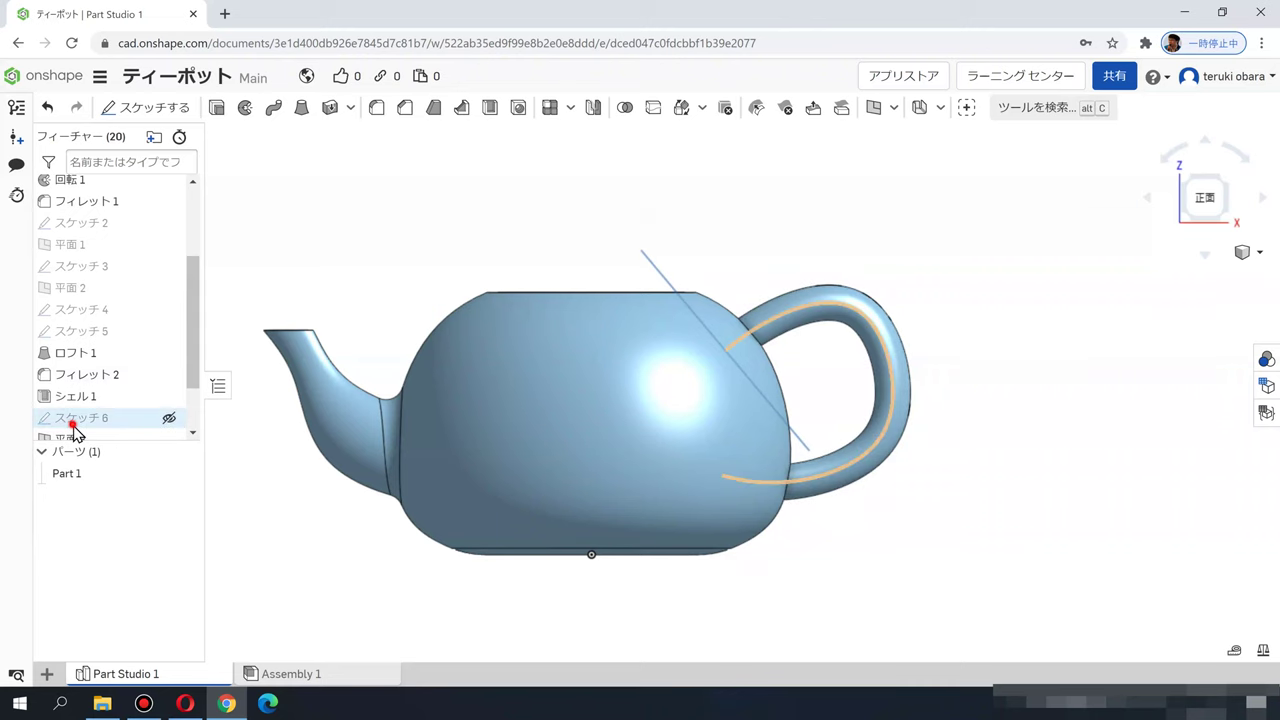
# Step: Reopen the handle path sketch and lower the spline's top point slightly to round the loop, updating the swept handle
pyautogui.doubleClick(72, 418)
pyautogui.click(851, 309)
pyautogui.moveTo(849, 316); pyautogui.dragTo(849, 321)
pyautogui.click(353, 137)
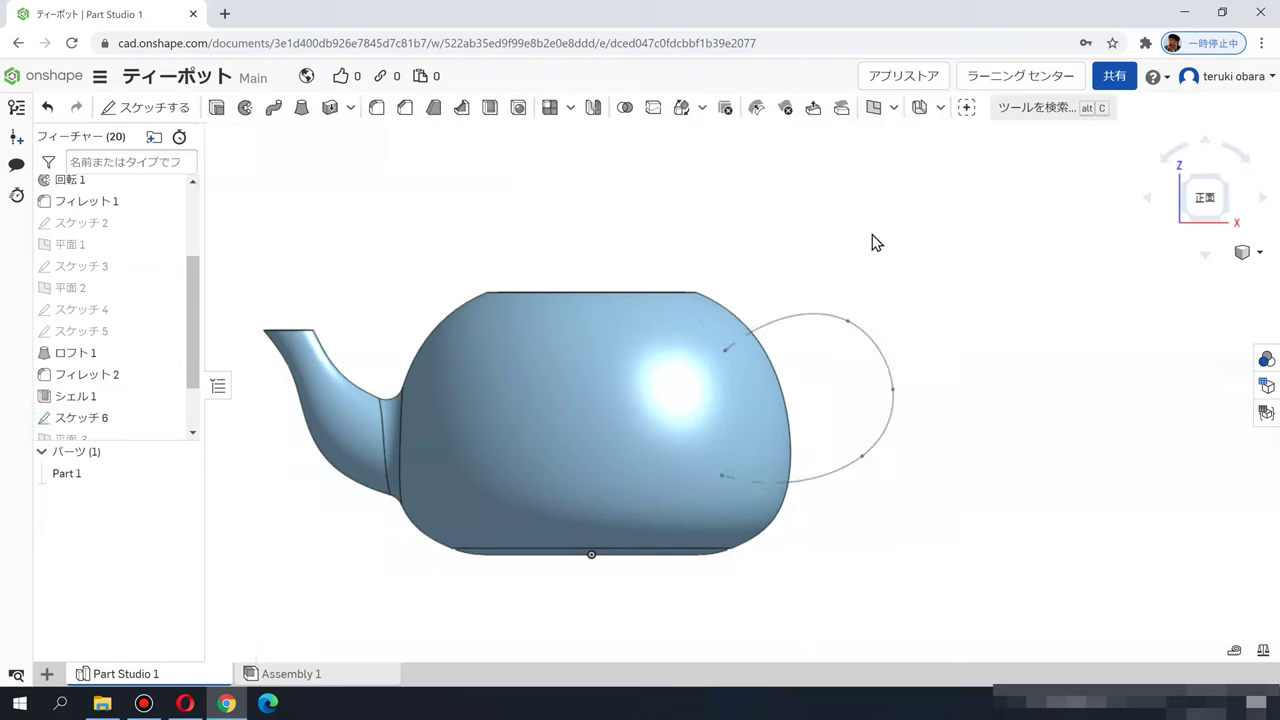
pyautogui.click(914, 252)
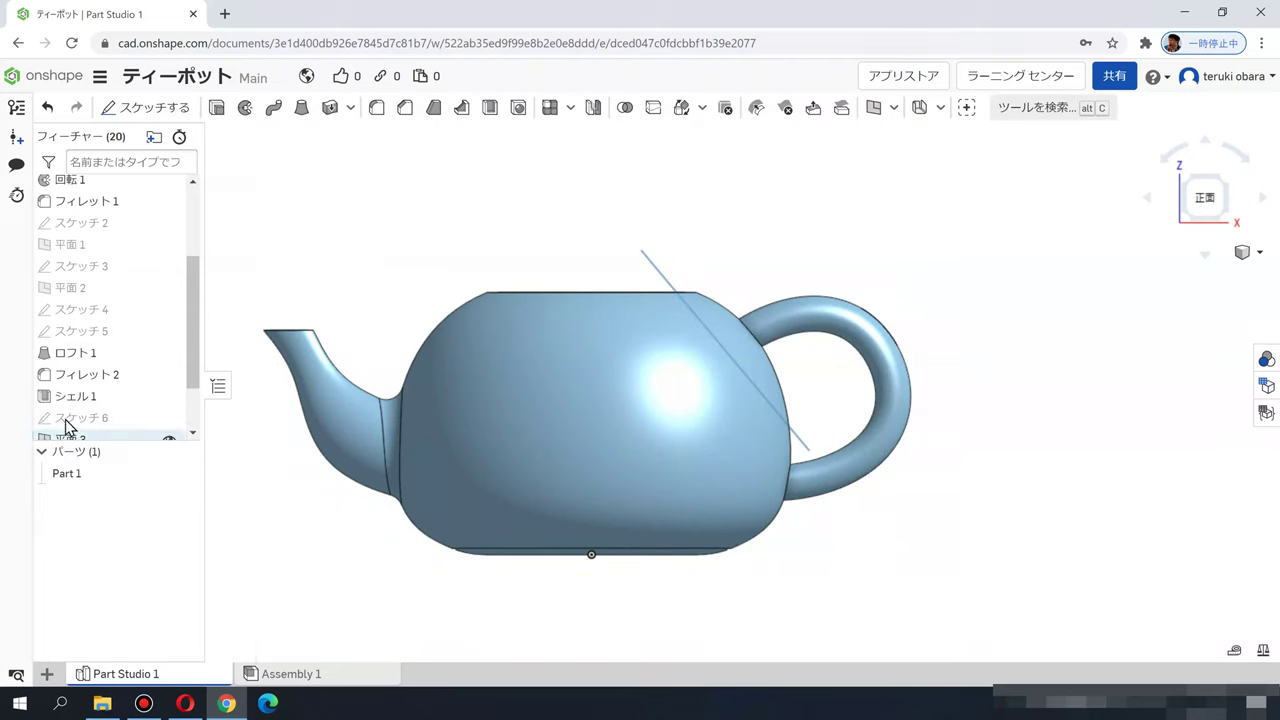
# Step: Edit the handle path sketch by moving the spline's upper outer point outward, and finish the sketch
pyautogui.doubleClick(63, 417)
pyautogui.moveTo(848, 321); pyautogui.dragTo(896, 319)
pyautogui.moveTo(897, 399); pyautogui.dragTo(900, 399)
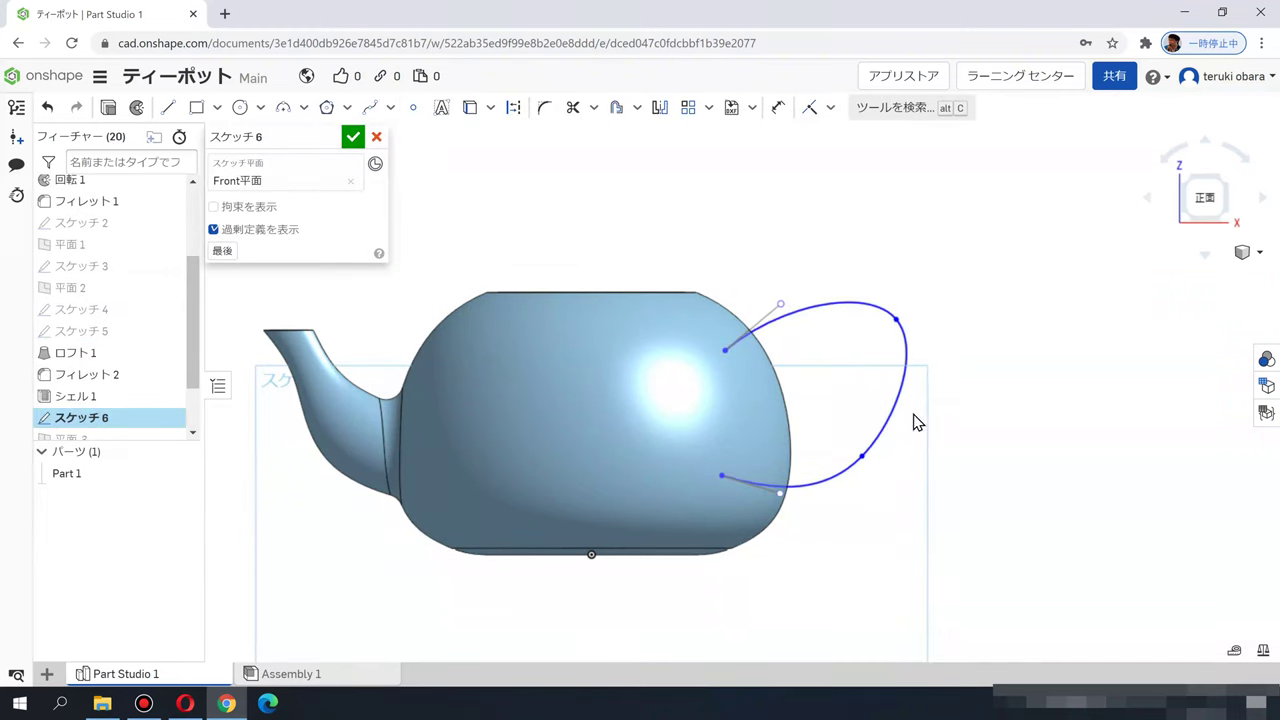
pyautogui.click(354, 138)
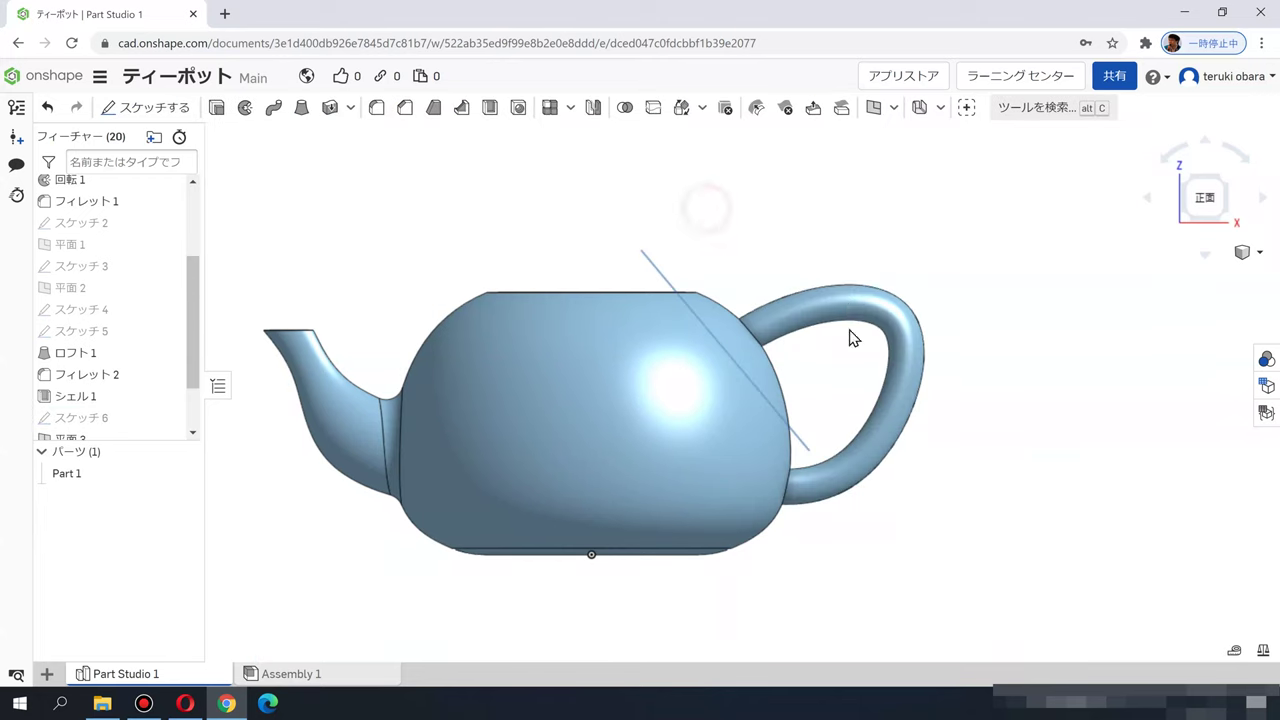
# Step: Reopen the handle path sketch, raise the spline's lower end tangent, move its lower outer point outward and up, and finish the sketch
pyautogui.doubleClick(103, 425)
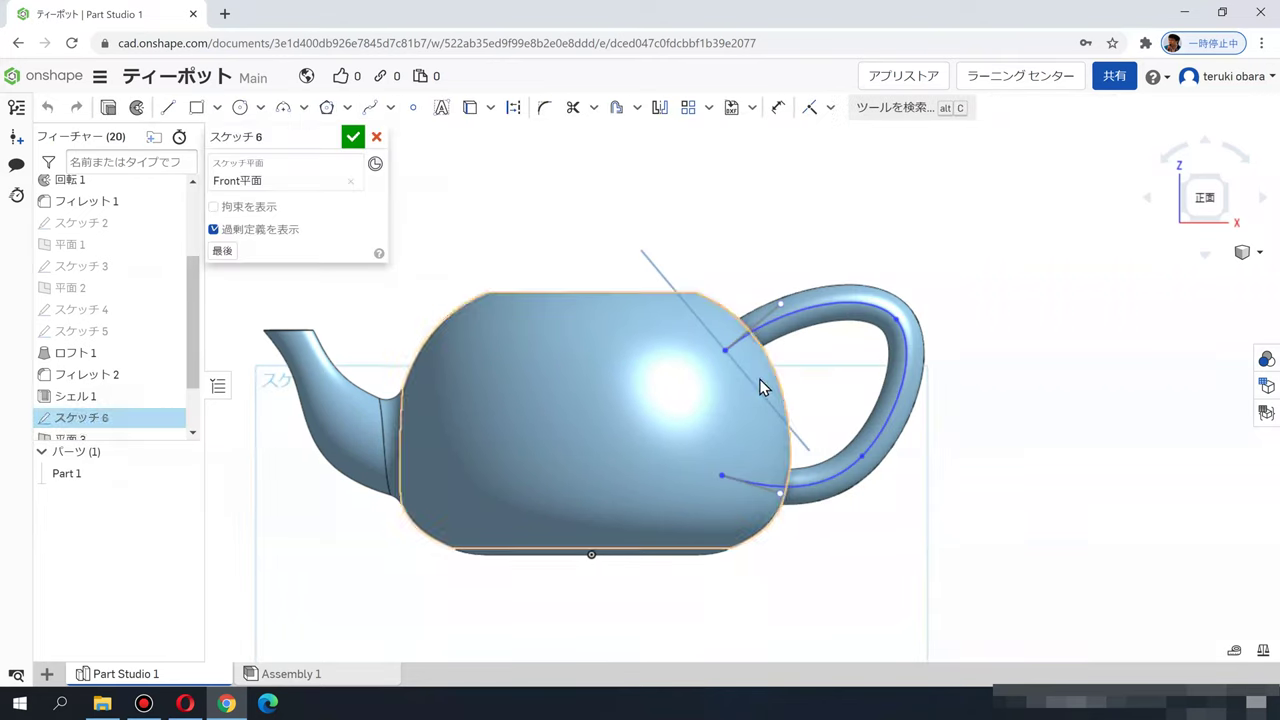
pyautogui.scroll(5, 918, 322)
pyautogui.moveTo(869, 337)
pyautogui.mouseDown()
pyautogui.moveTo(857, 346)
pyautogui.moveTo(902, 332)
pyautogui.mouseUp()
pyautogui.scroll(-3, 920, 397)
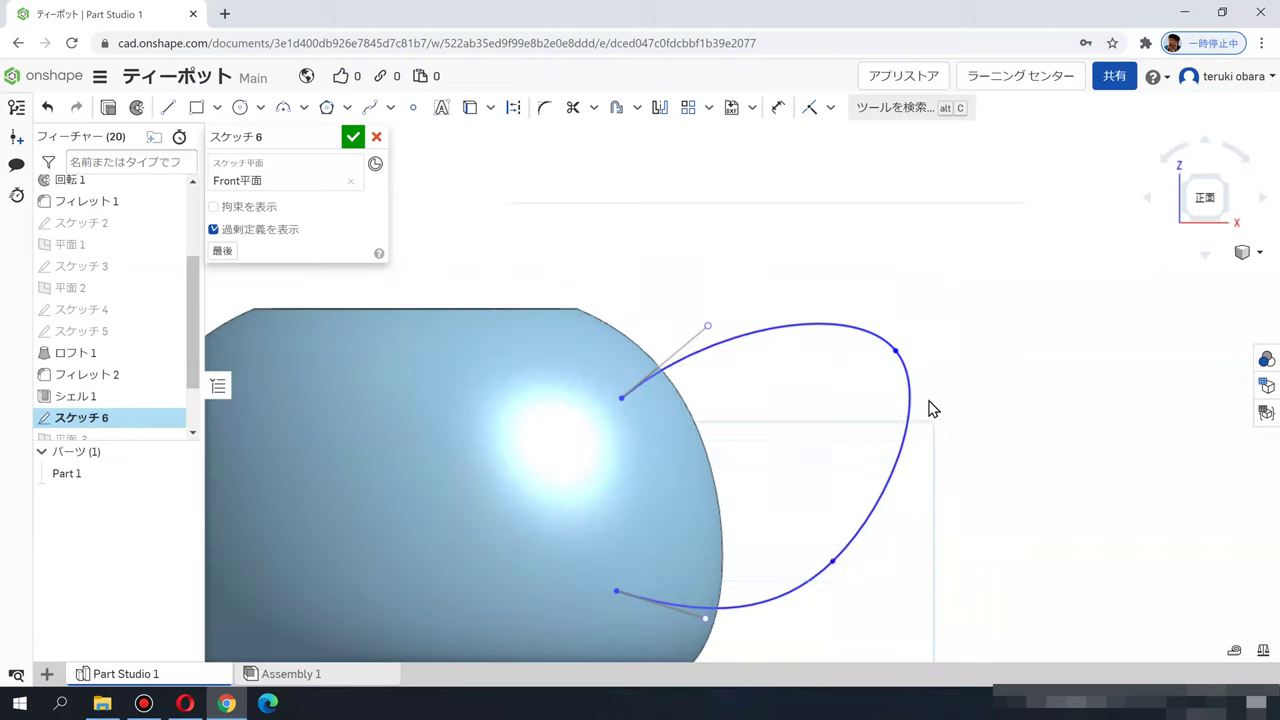
pyautogui.moveTo(708, 619); pyautogui.dragTo(712, 600)
pyautogui.moveTo(835, 563); pyautogui.dragTo(882, 544)
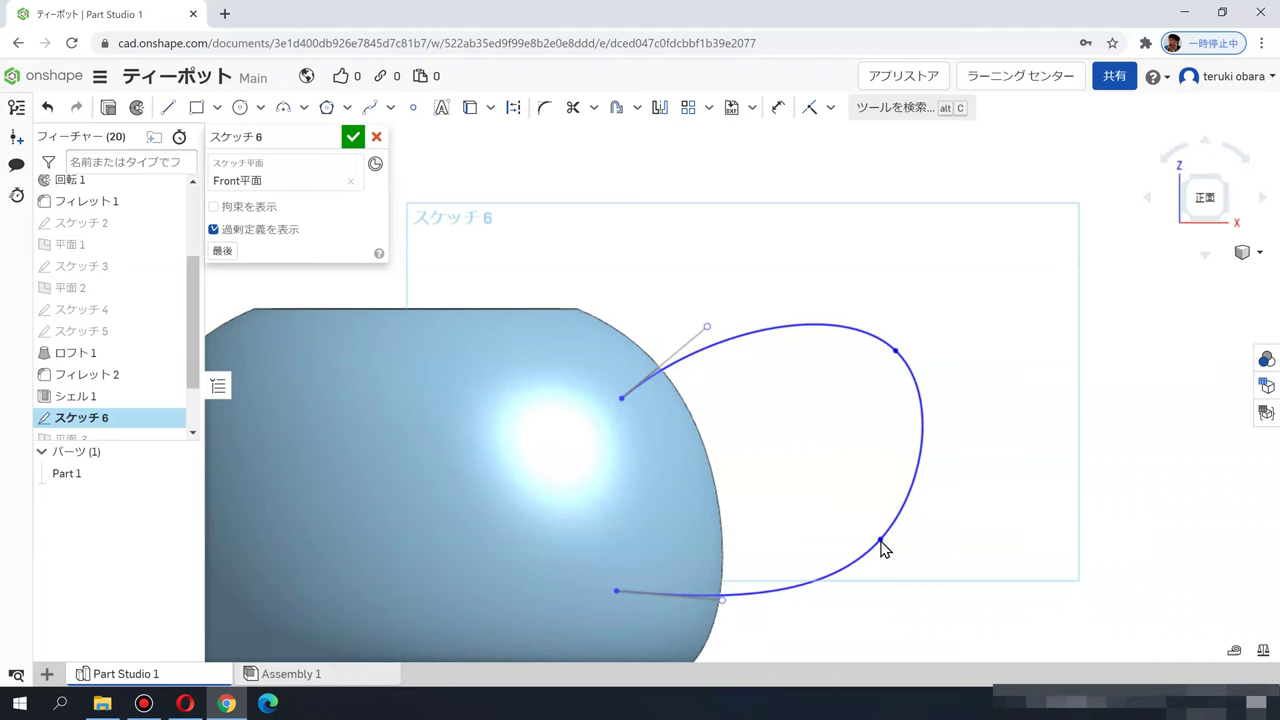
pyautogui.click(352, 137)
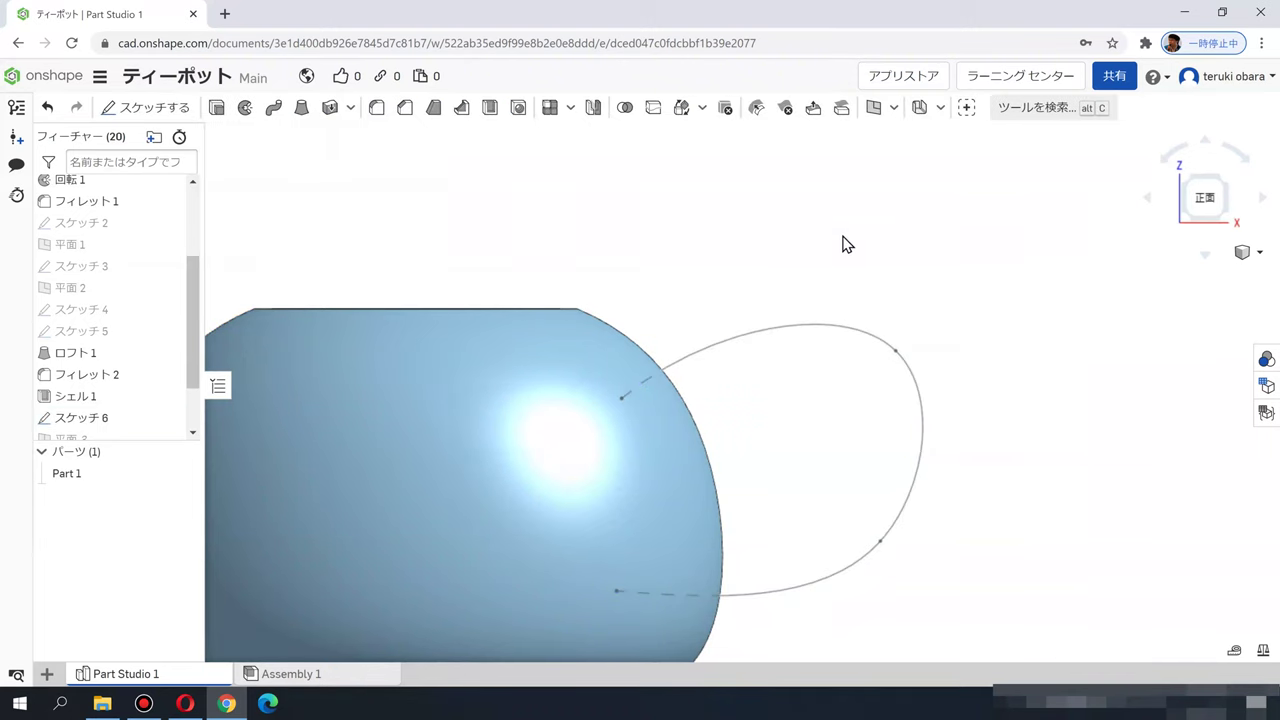
pyautogui.scroll(-5, 910, 272)
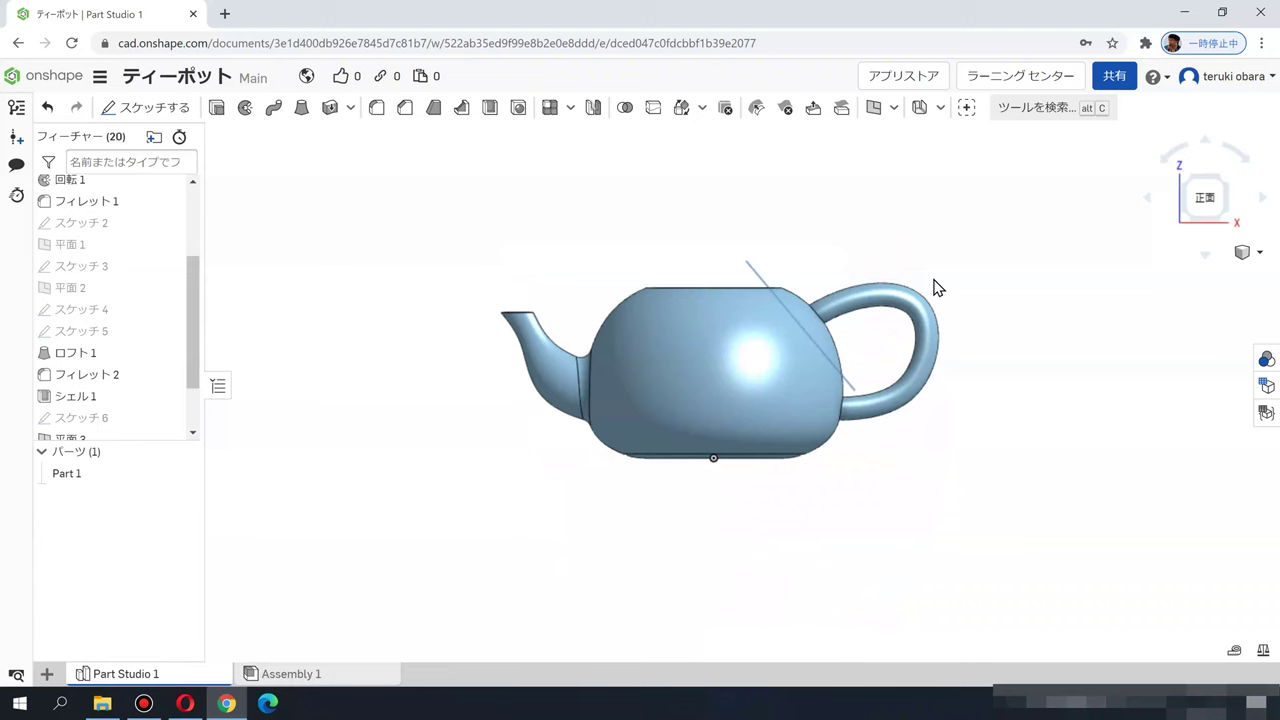
pyautogui.scroll(3, 958, 291)
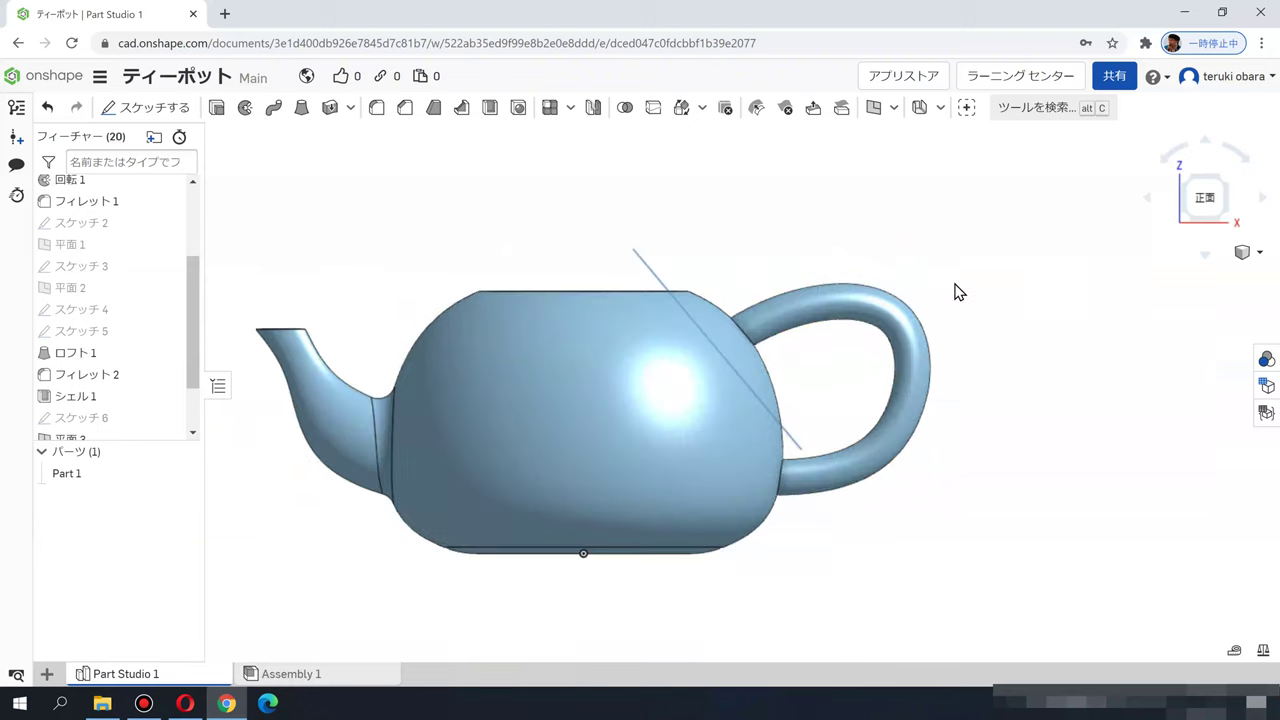
# Step: Edit the handle path spline, pulling both outer points inward, levelling the lower end tangent and raising the upper one, and finish the sketch
pyautogui.click(82, 436)
pyautogui.scroll(-1, 87, 414)
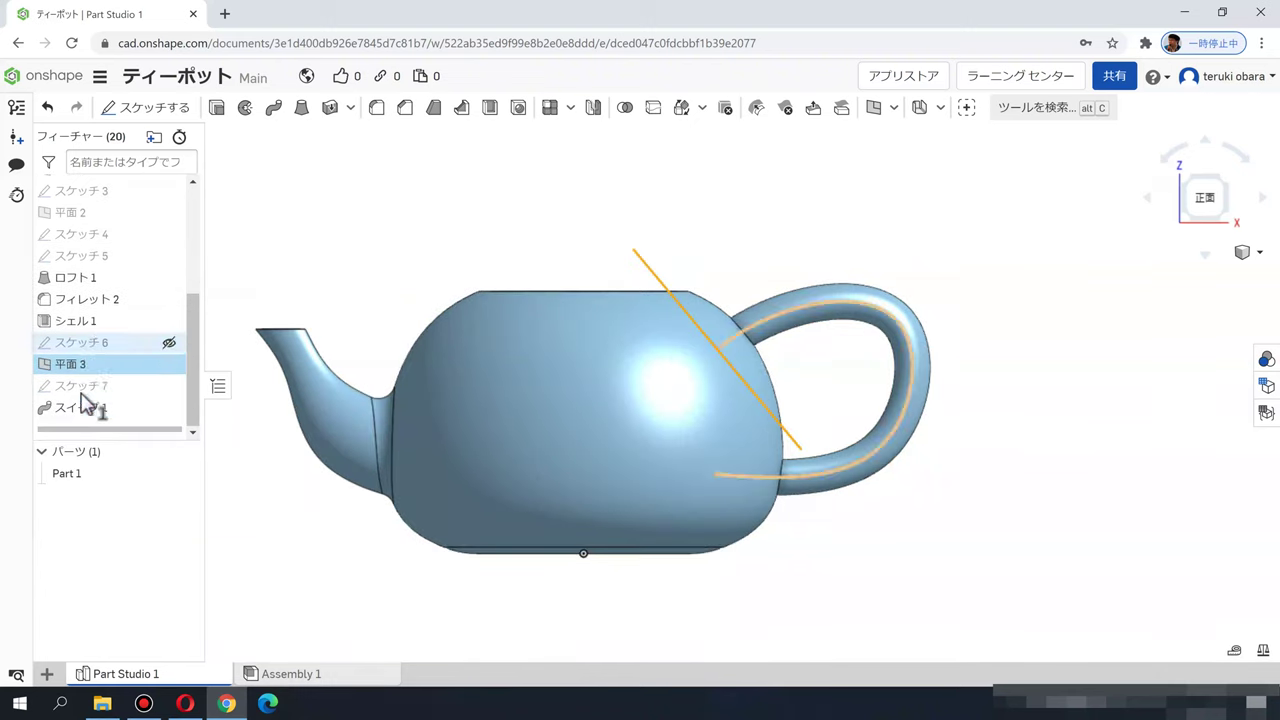
pyautogui.doubleClick(86, 342)
pyautogui.moveTo(897, 327); pyautogui.dragTo(857, 327)
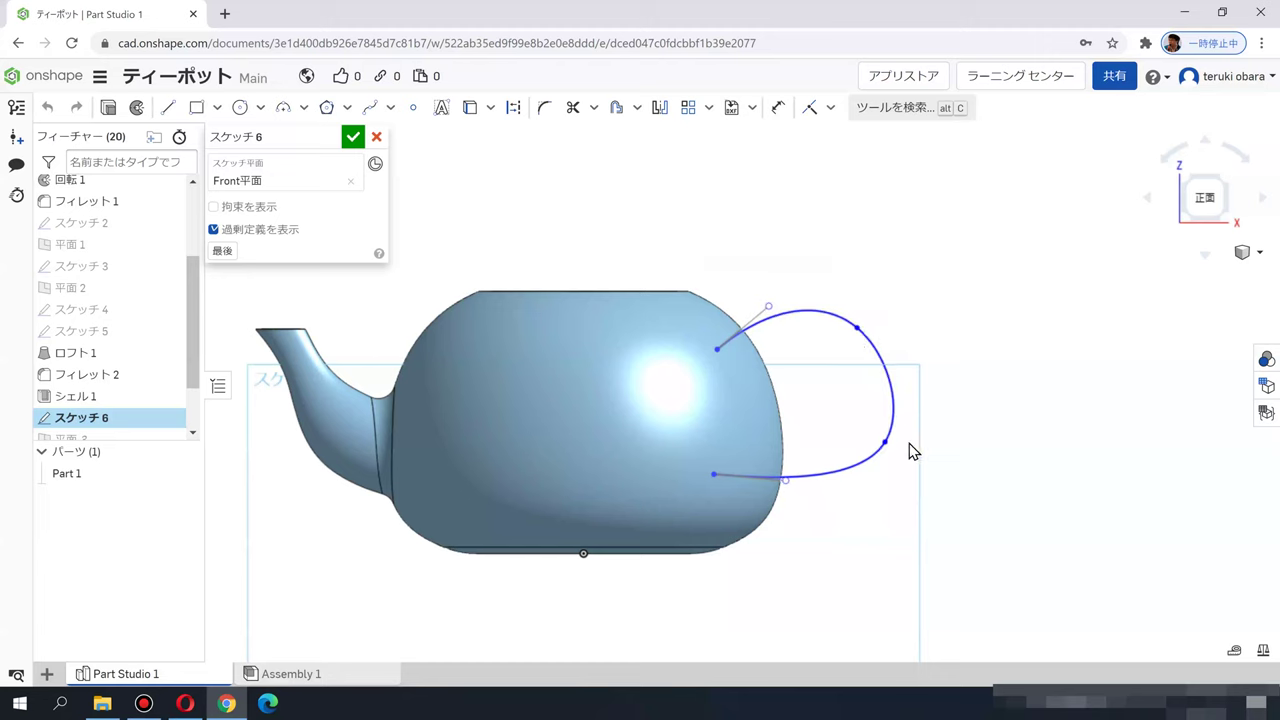
pyautogui.moveTo(884, 448); pyautogui.dragTo(831, 440)
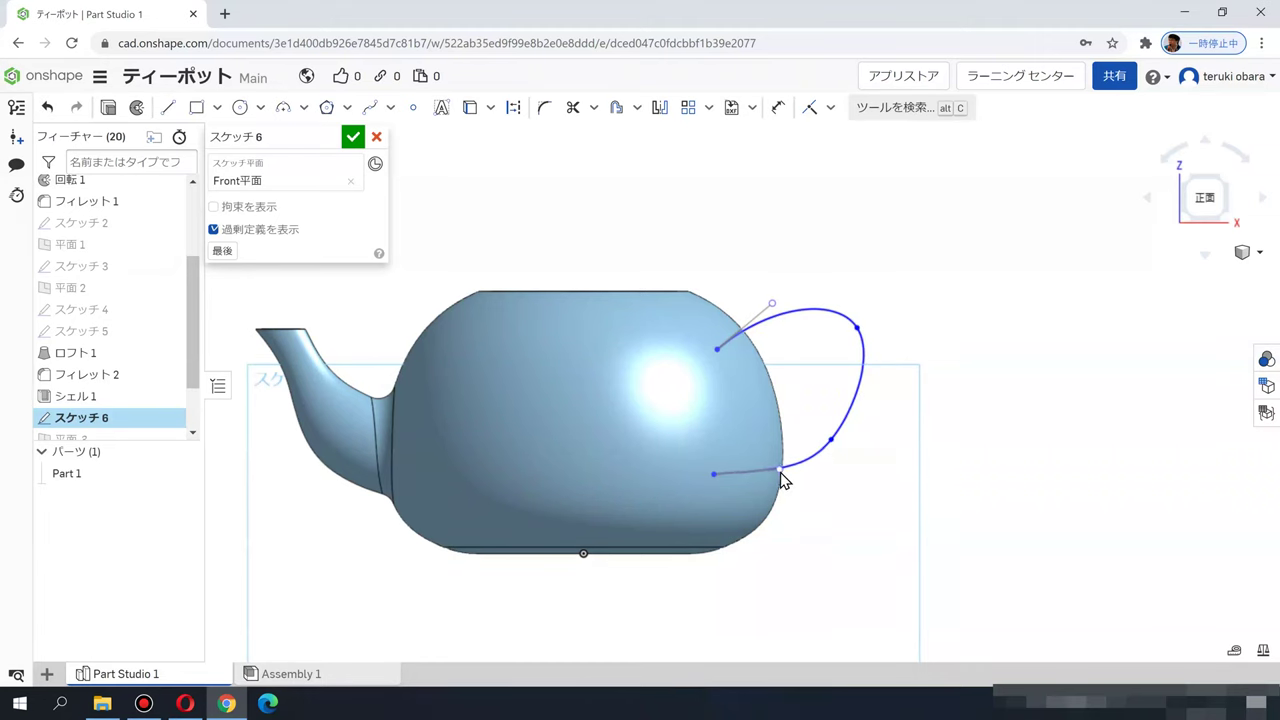
pyautogui.moveTo(776, 309); pyautogui.dragTo(771, 299)
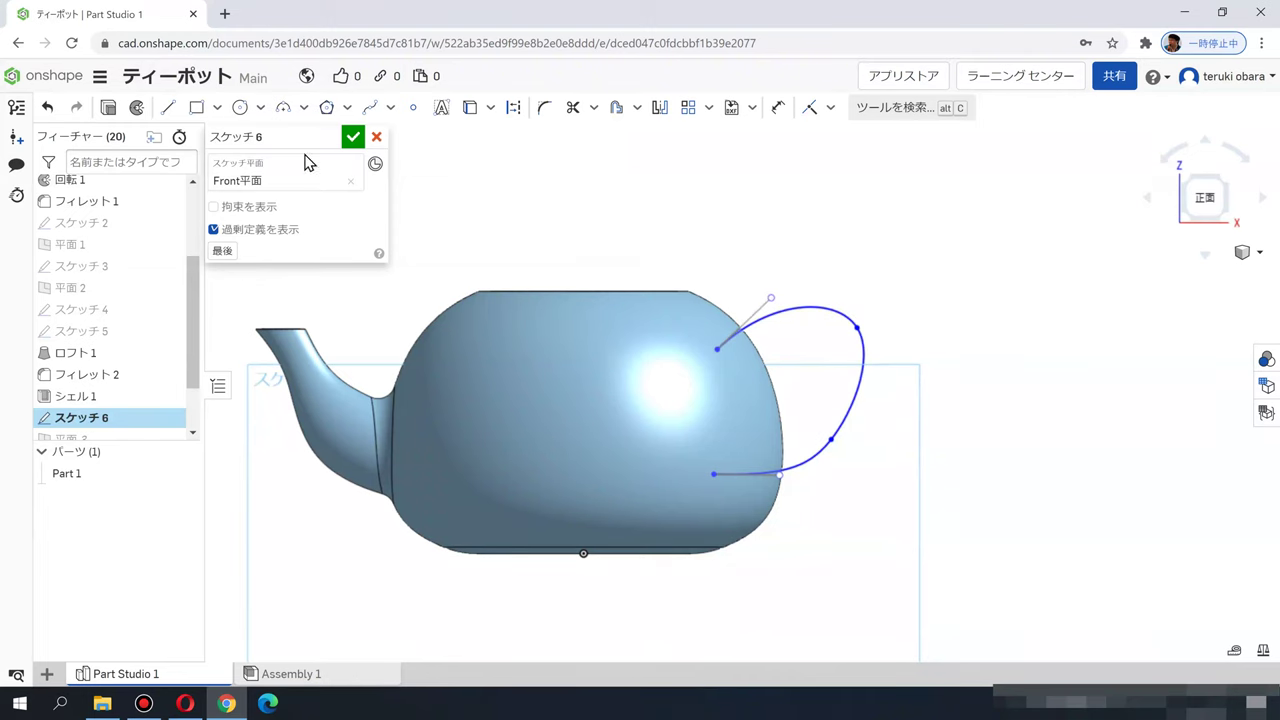
pyautogui.click(352, 137)
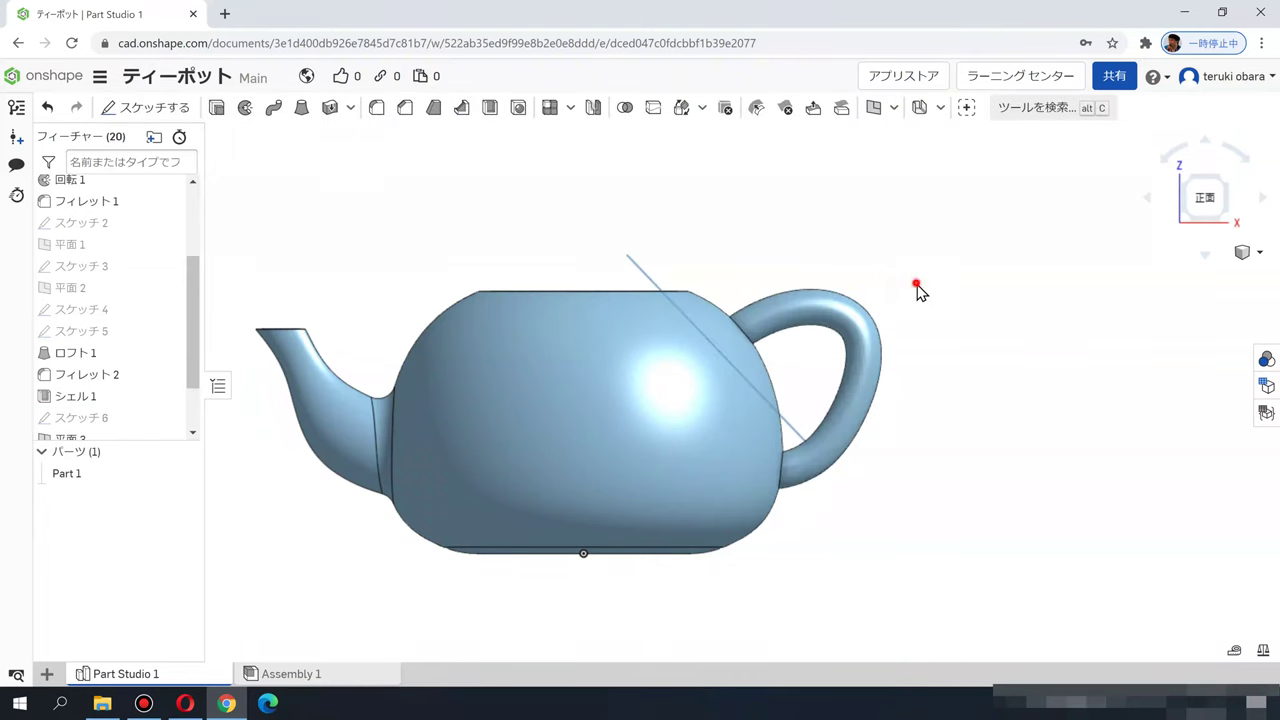
# Step: Widen the handle path spline by moving its lower point outward and down and its upper point outward and up, and finish the sketch
pyautogui.doubleClick(76, 420)
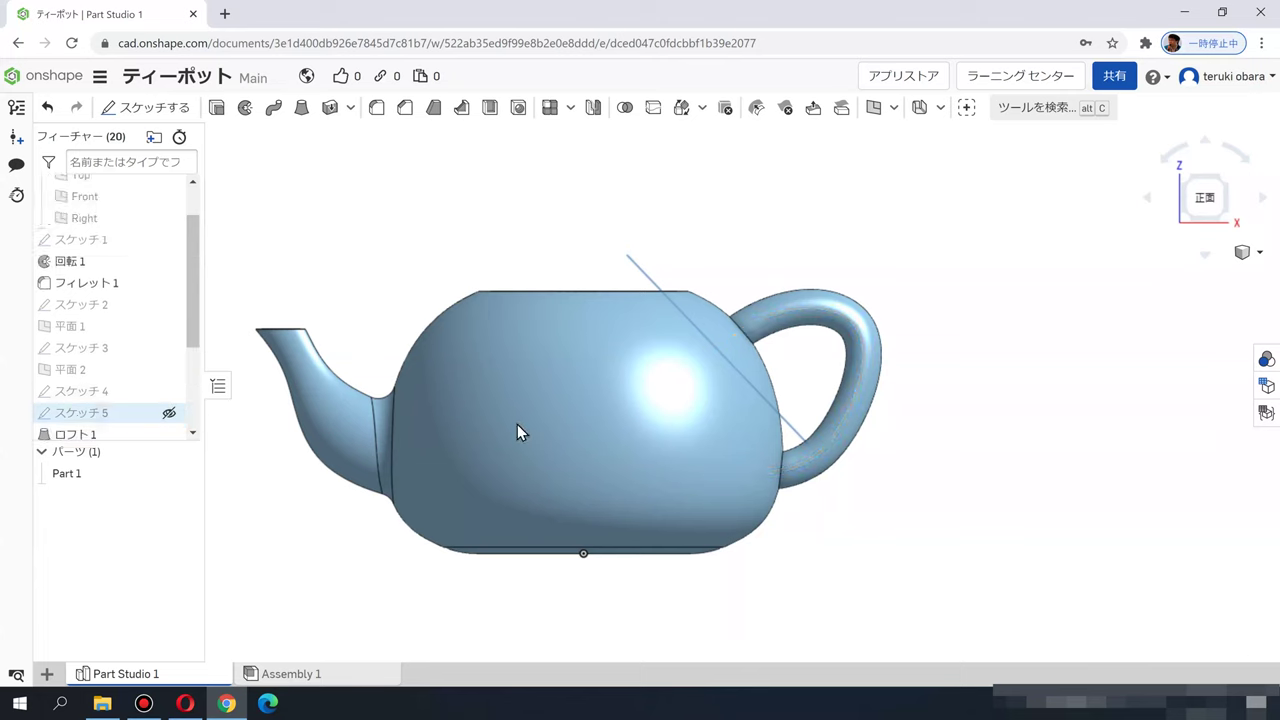
pyautogui.click(831, 440)
pyautogui.moveTo(855, 457); pyautogui.dragTo(853, 447)
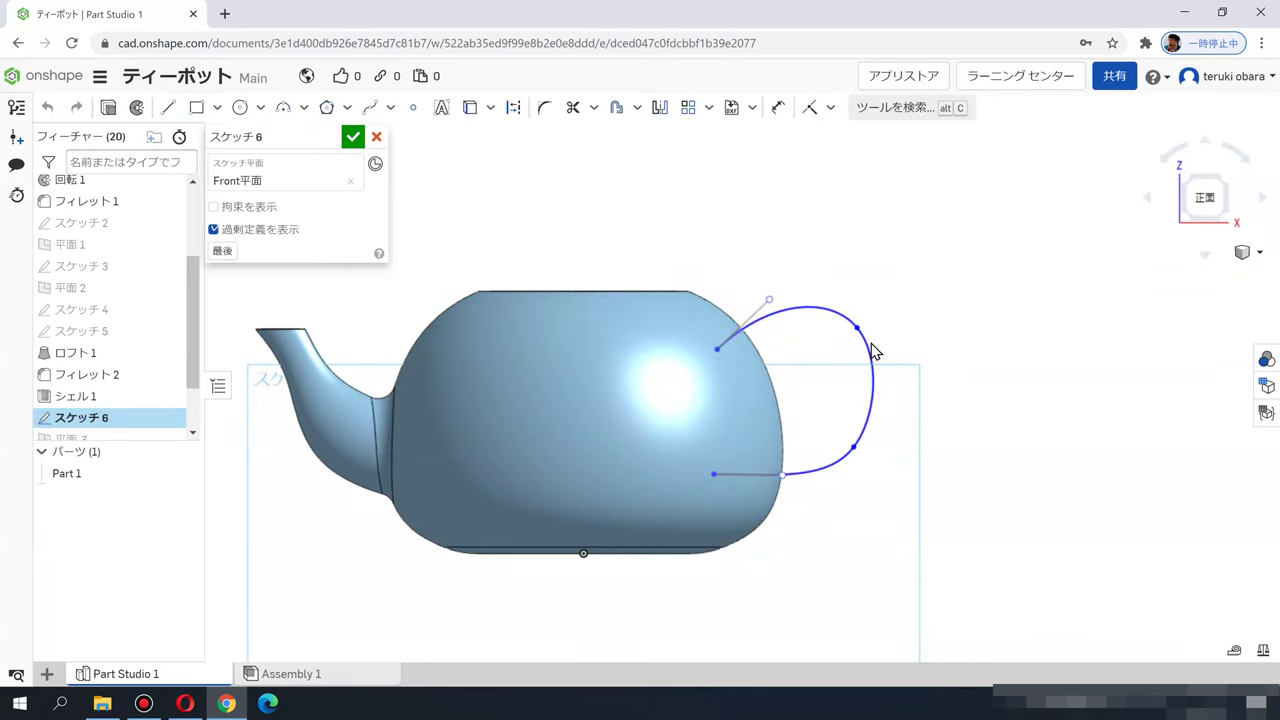
pyautogui.moveTo(859, 327); pyautogui.dragTo(885, 319)
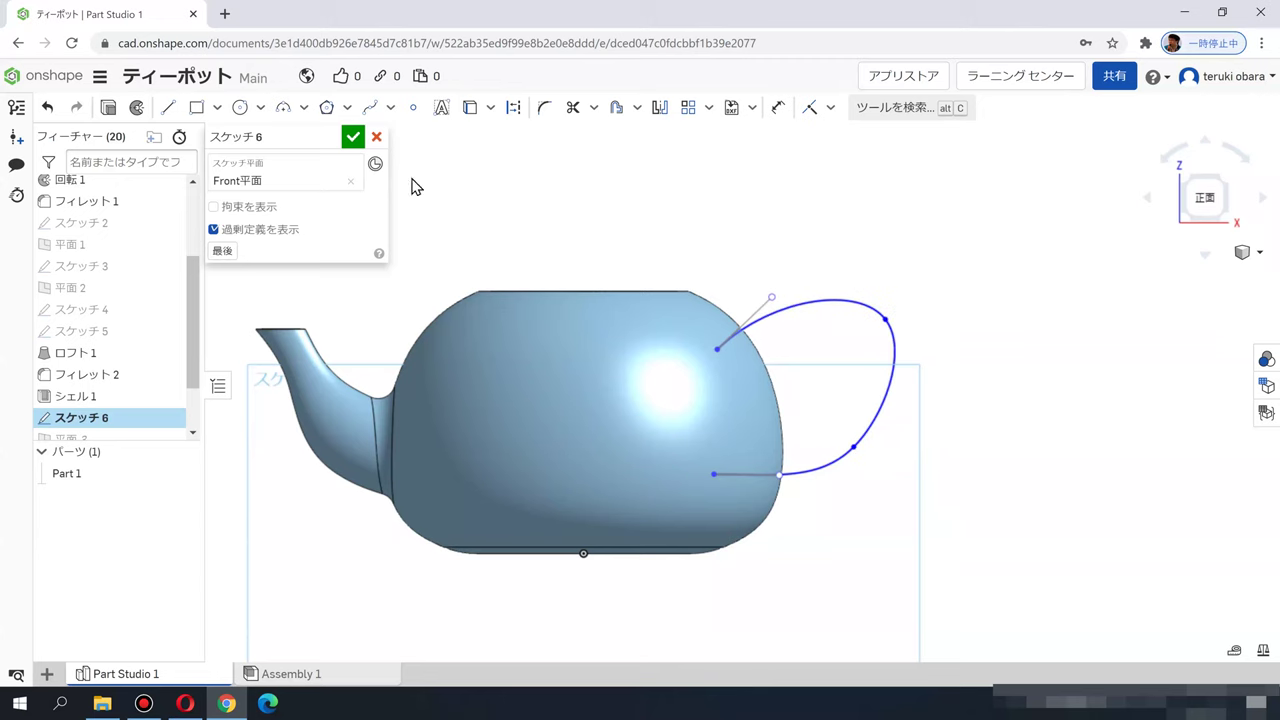
pyautogui.click(352, 138)
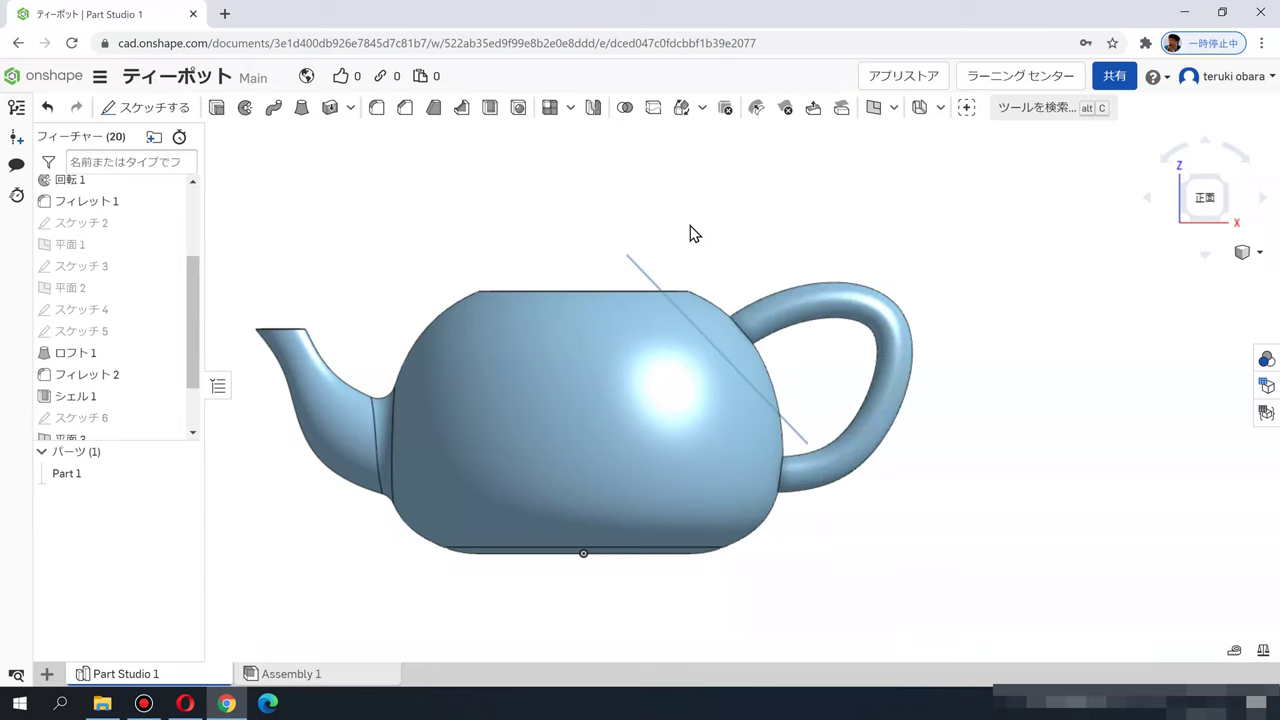
# Step: Hide the angled construction plane (平面 3) at the handle's upper end
pyautogui.moveTo(703, 273); pyautogui.dragTo(719, 345, button='right')
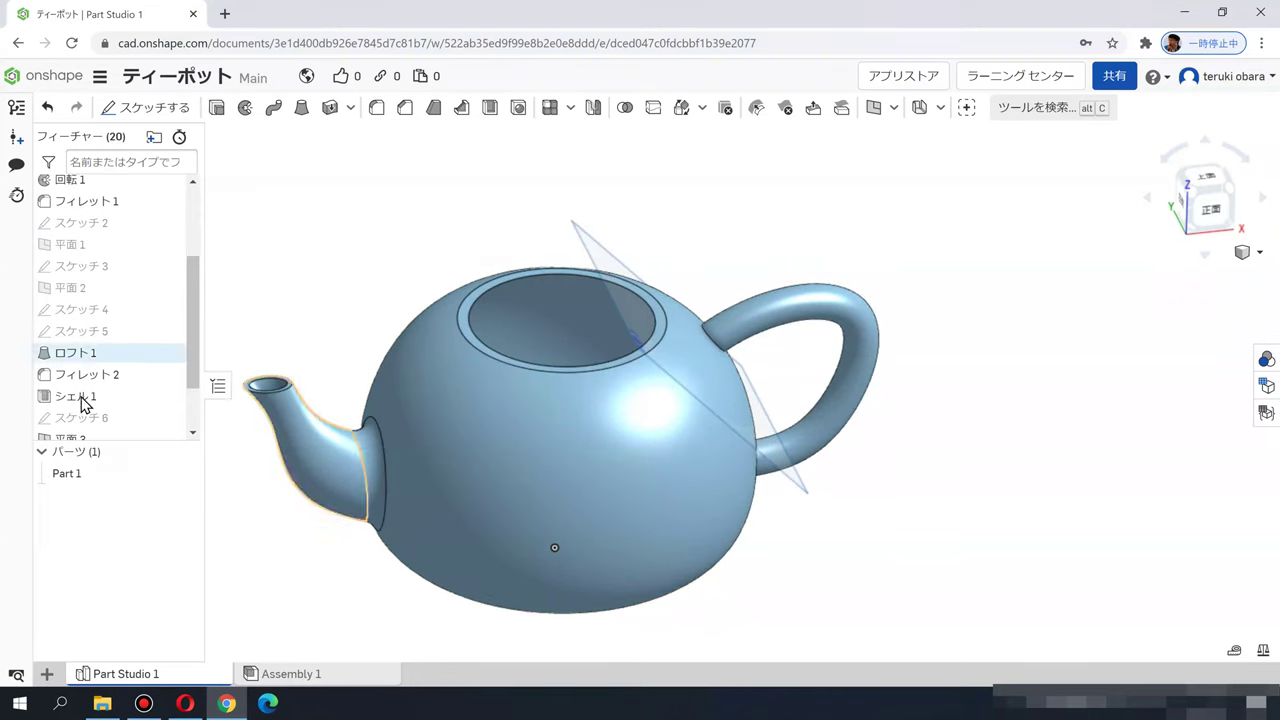
pyautogui.scroll(-1, 121, 418)
pyautogui.click(169, 364)
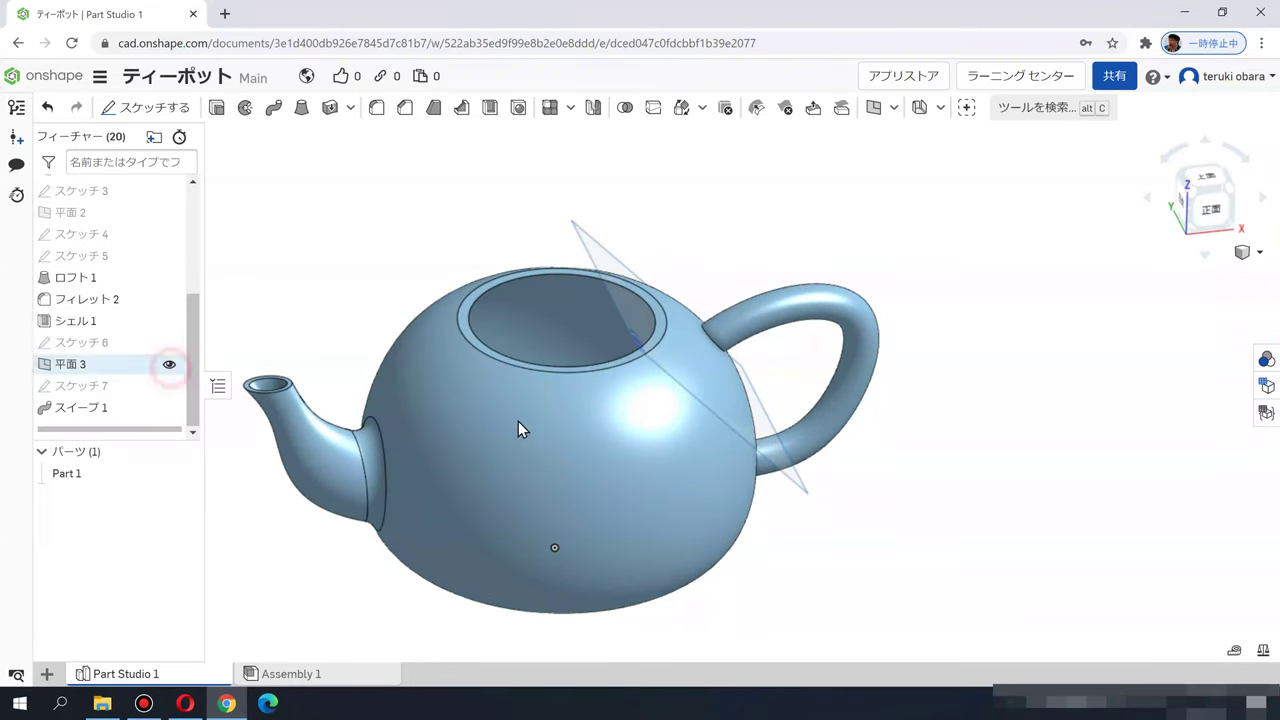
pyautogui.moveTo(914, 517); pyautogui.dragTo(860, 512, button='right')
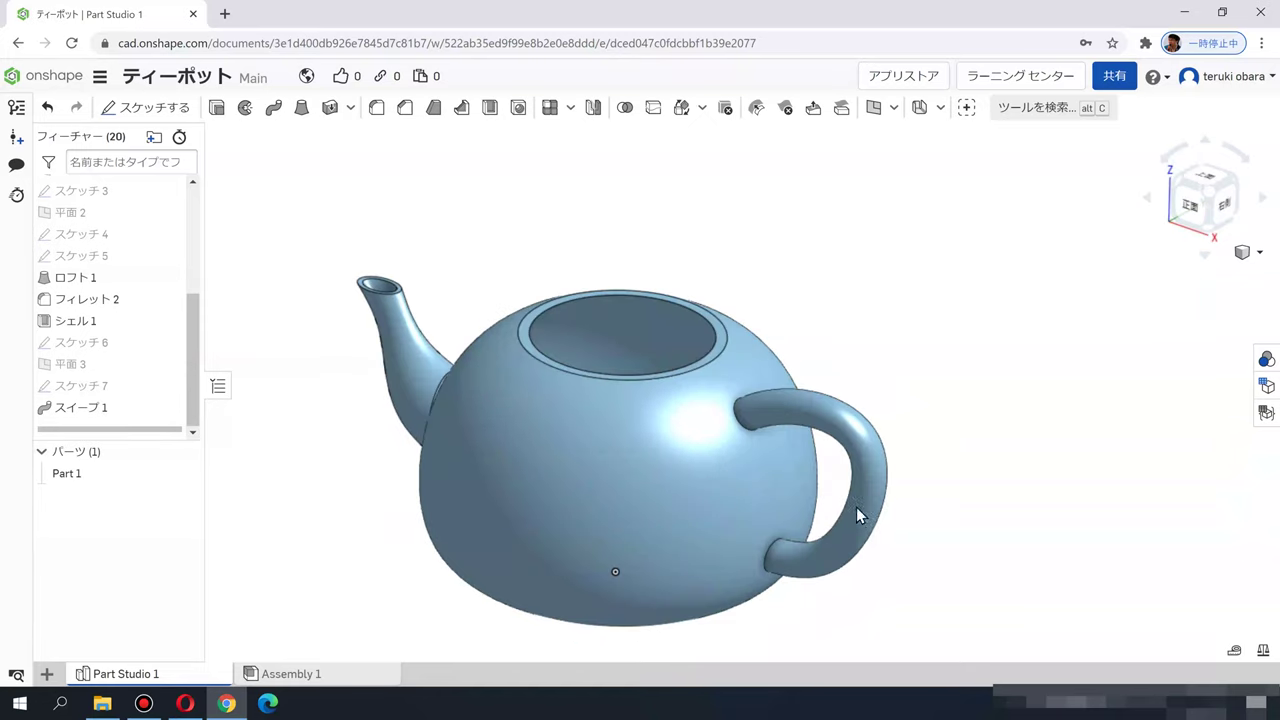
# Step: Edit the handle sweep so that it creates a new, separate part instead of being added to the teapot body
pyautogui.doubleClick(64, 409)
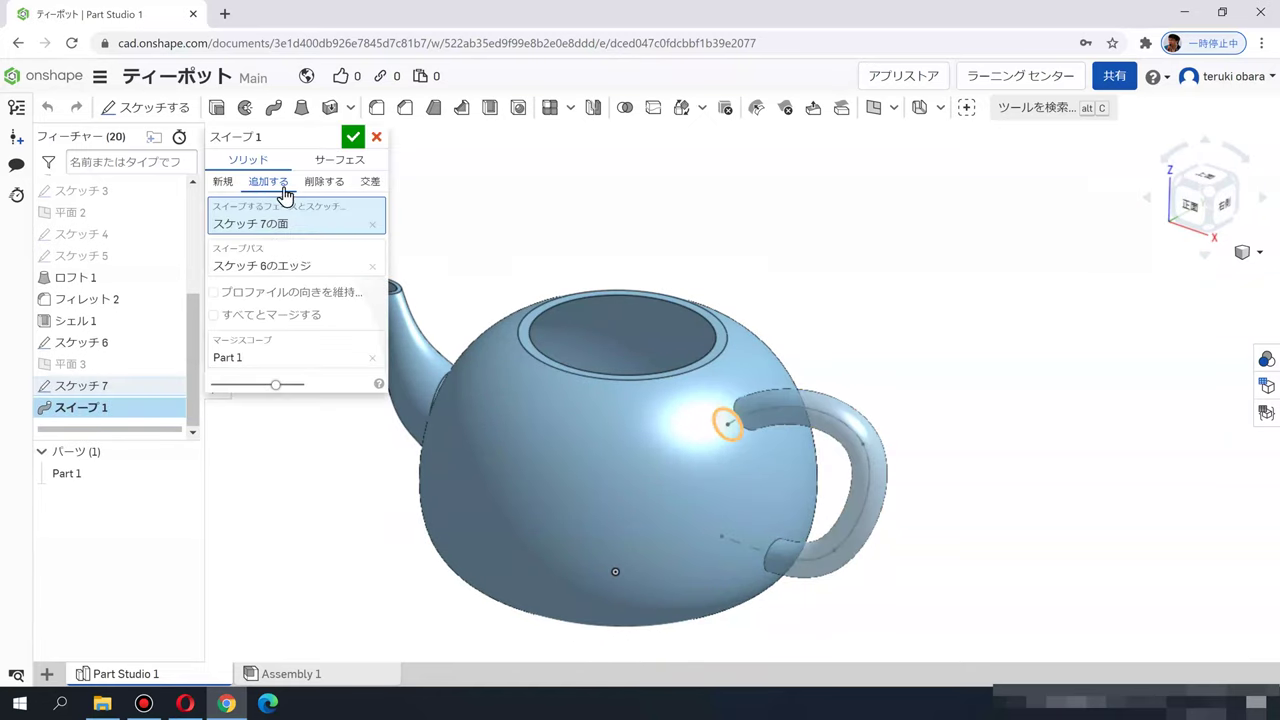
pyautogui.click(224, 182)
pyautogui.click(353, 138)
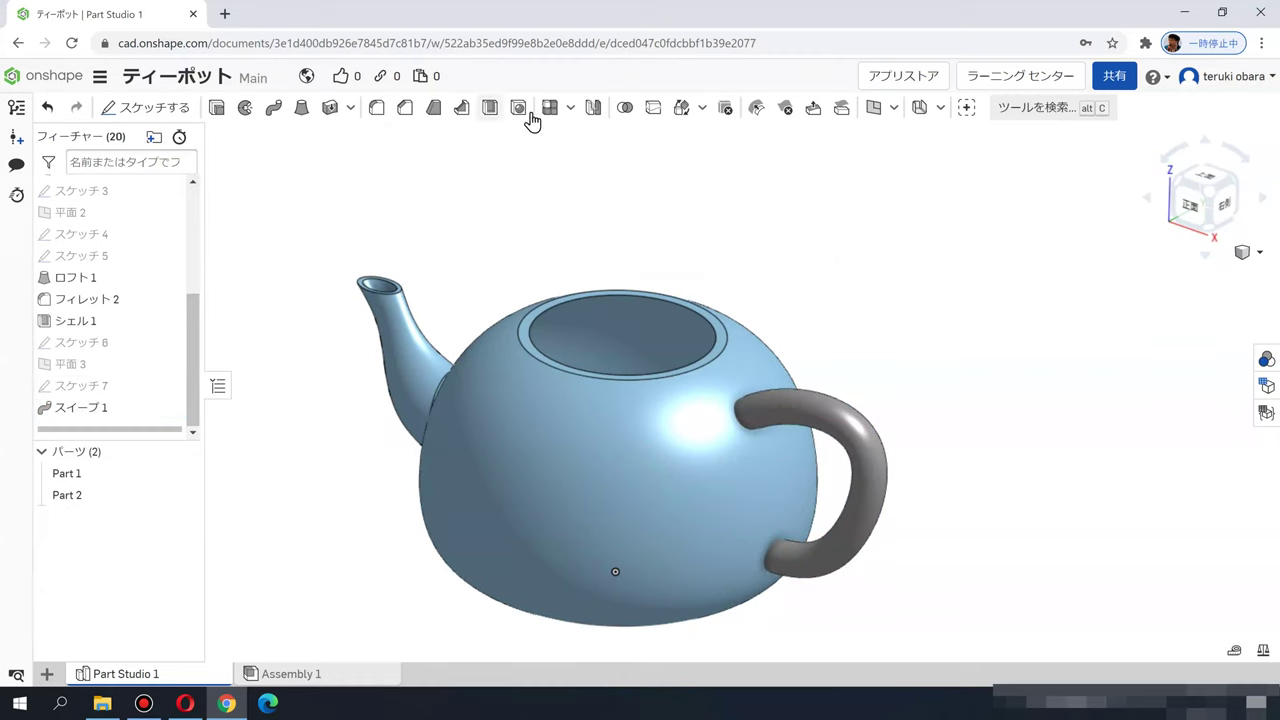
pyautogui.click(703, 109)
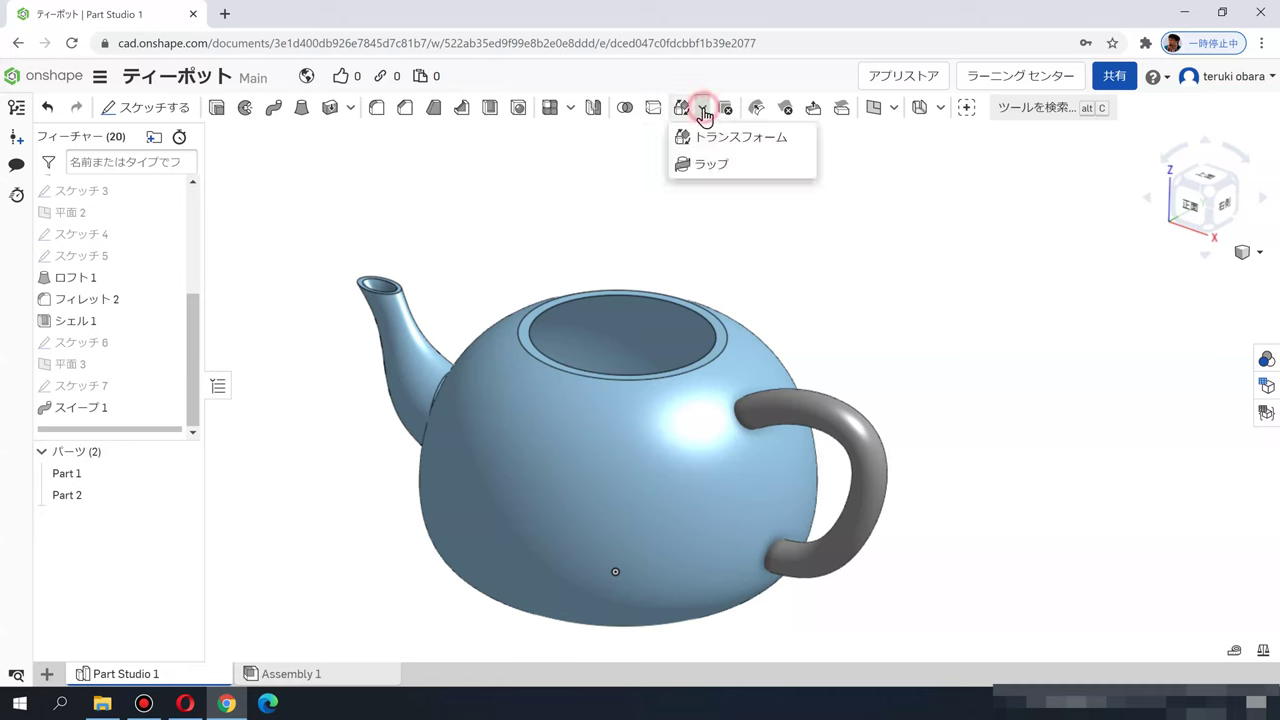
pyautogui.click(620, 155)
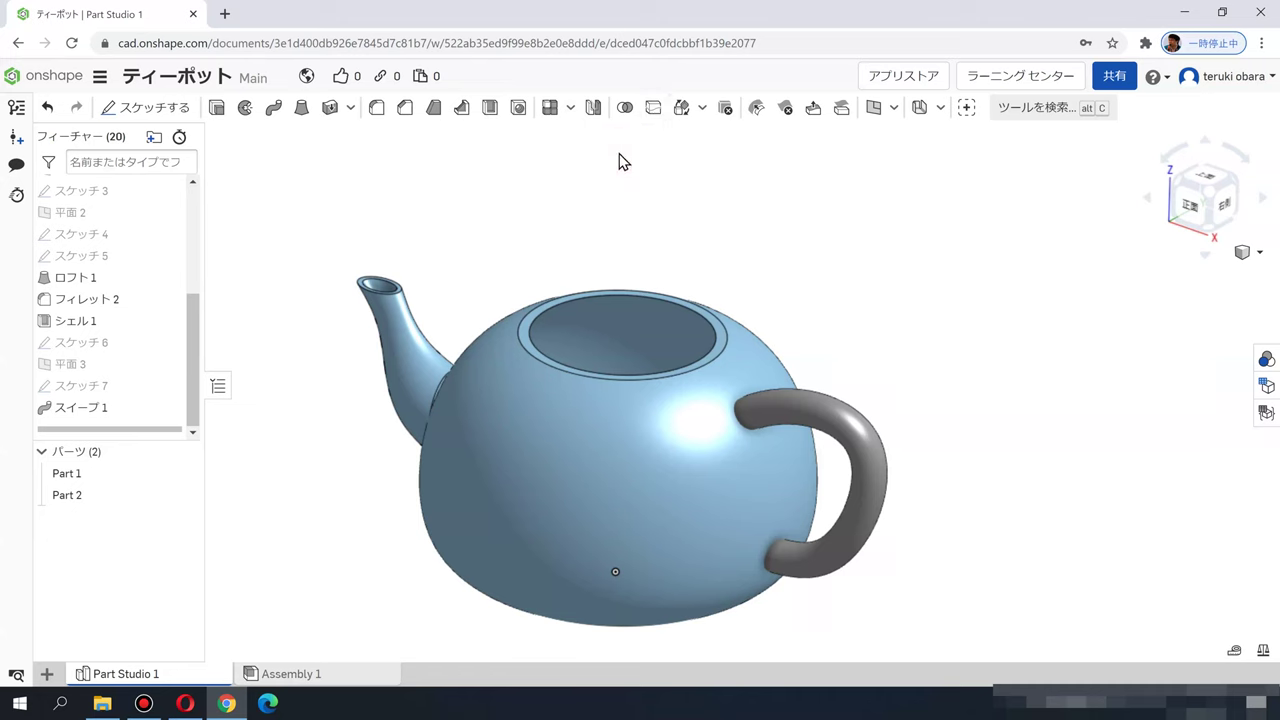
pyautogui.click(571, 110)
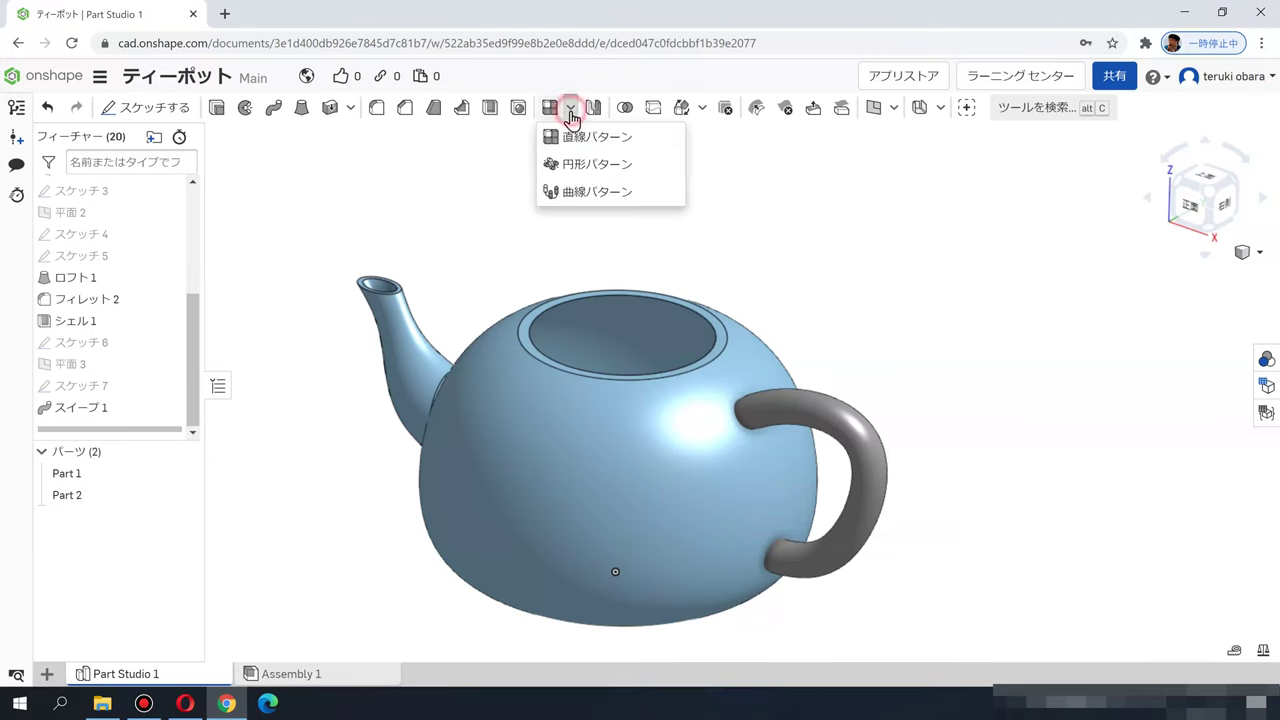
pyautogui.click(455, 200)
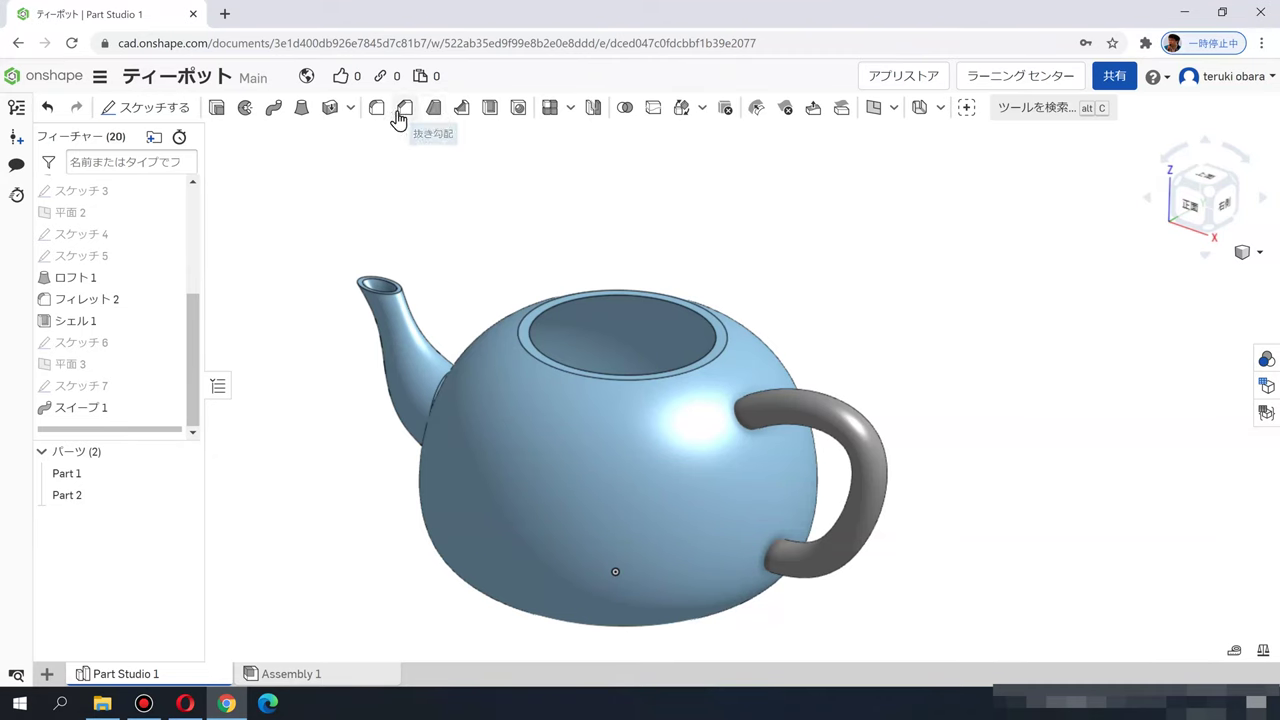
pyautogui.click(349, 110)
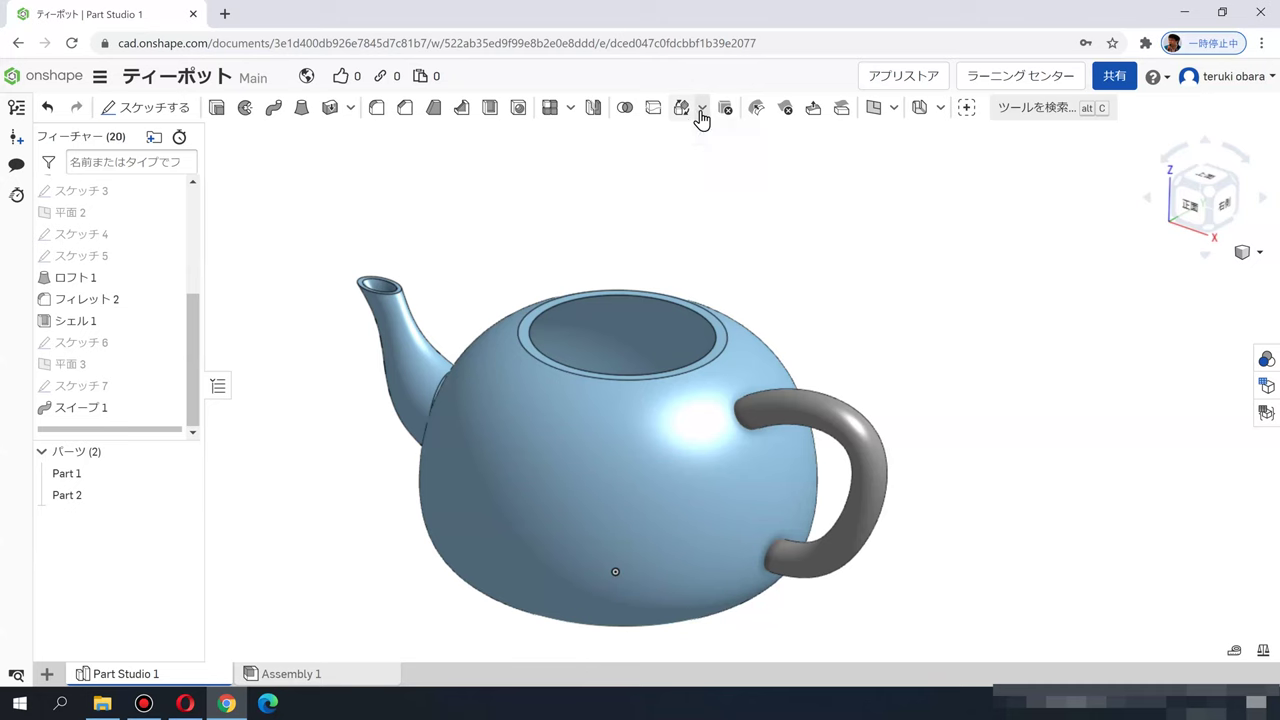
pyautogui.click(702, 110)
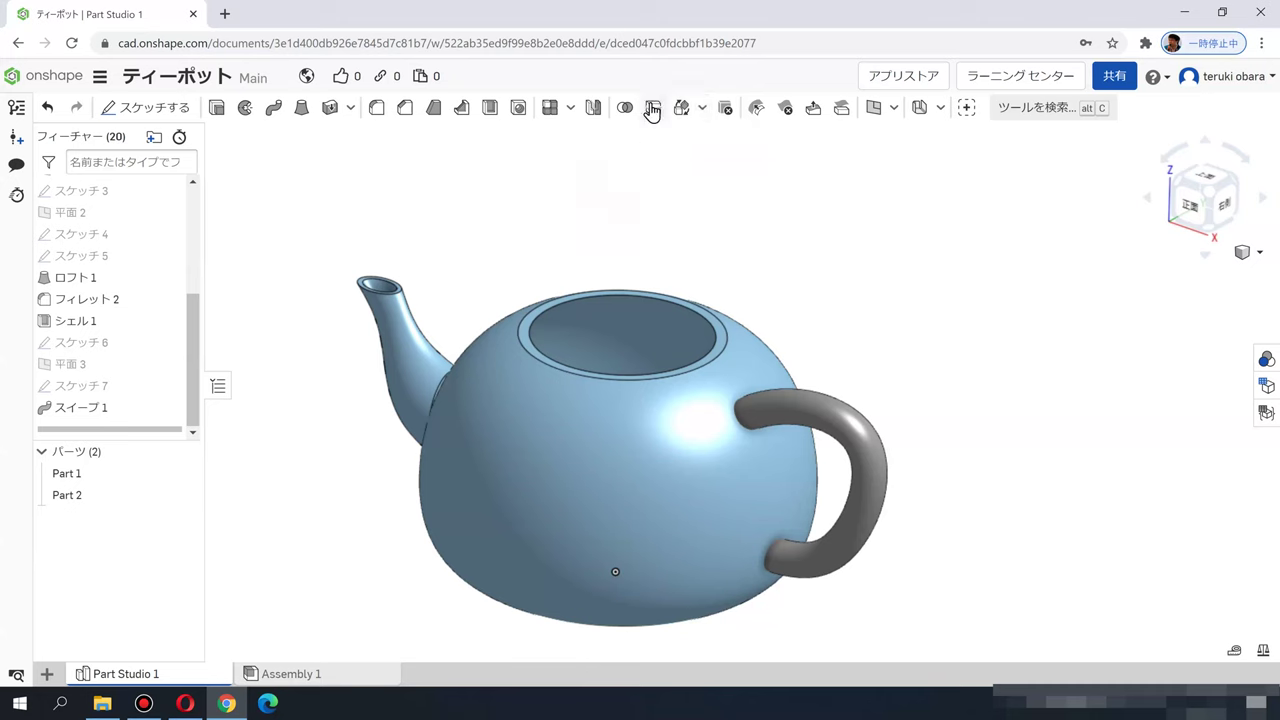
pyautogui.click(570, 108)
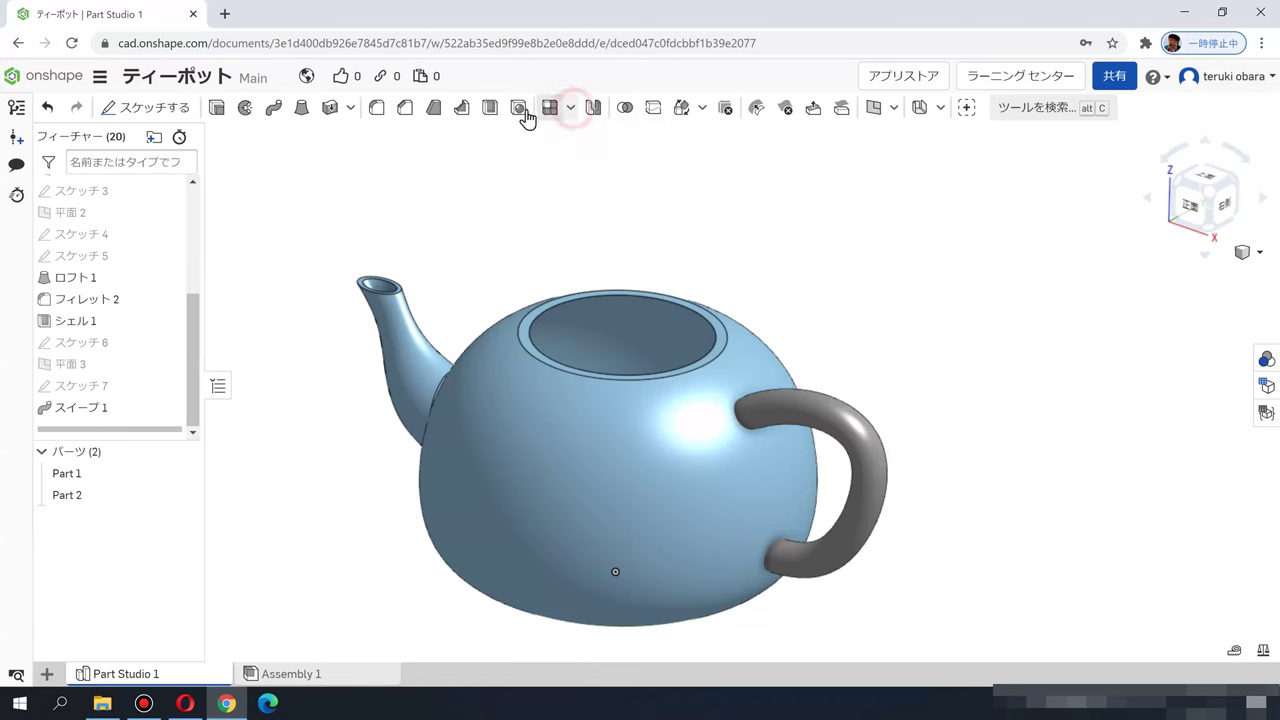
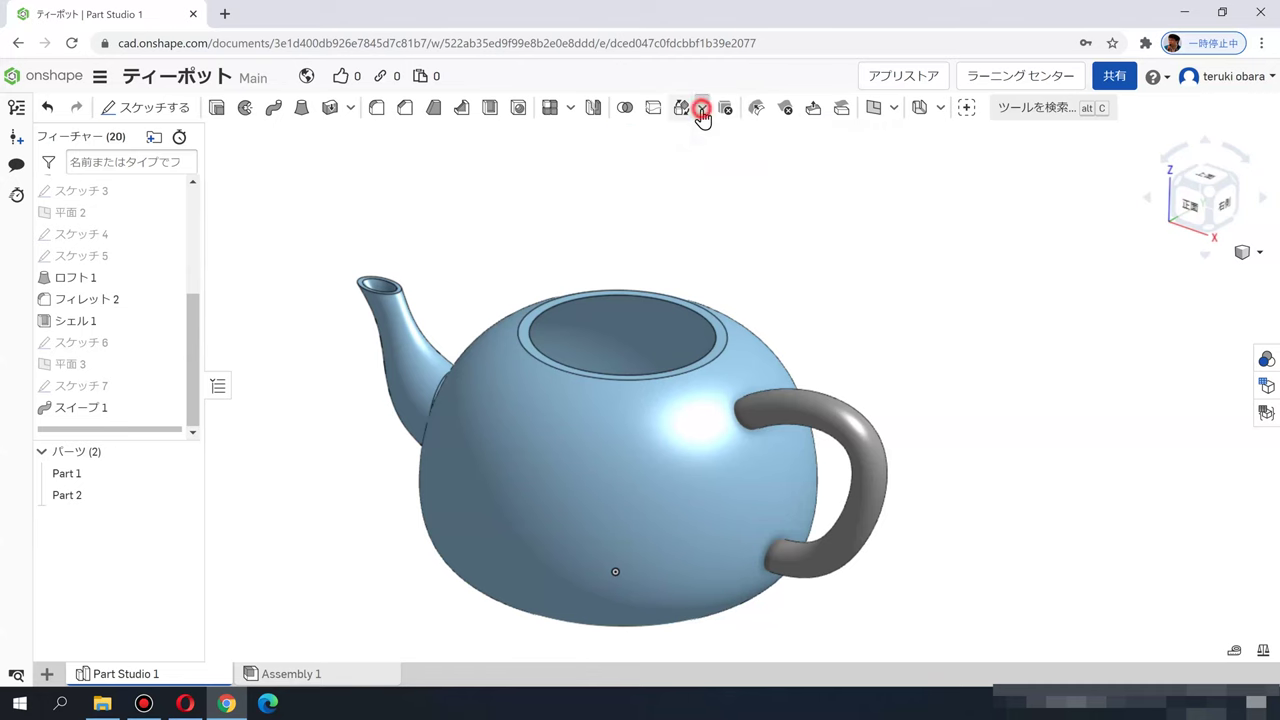
# Step: Start a Scale transform on the handle part with uniform scaling turned off
pyautogui.click(702, 108)
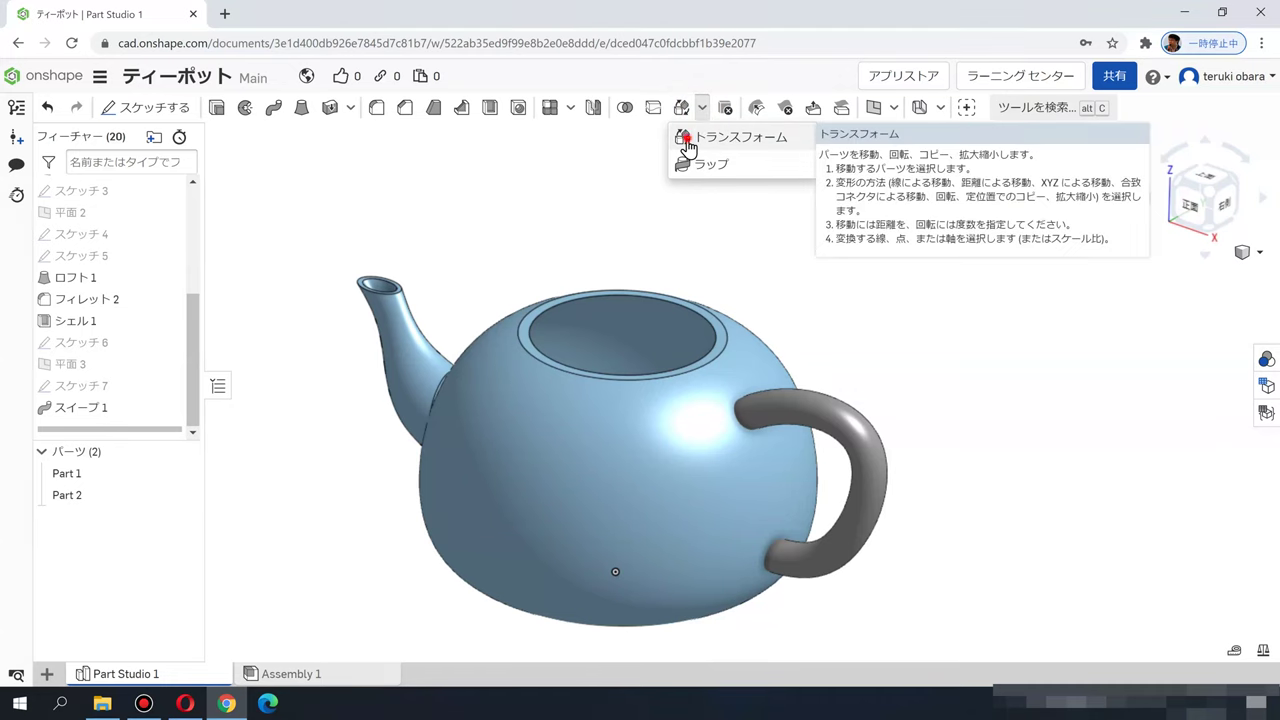
pyautogui.click(687, 142)
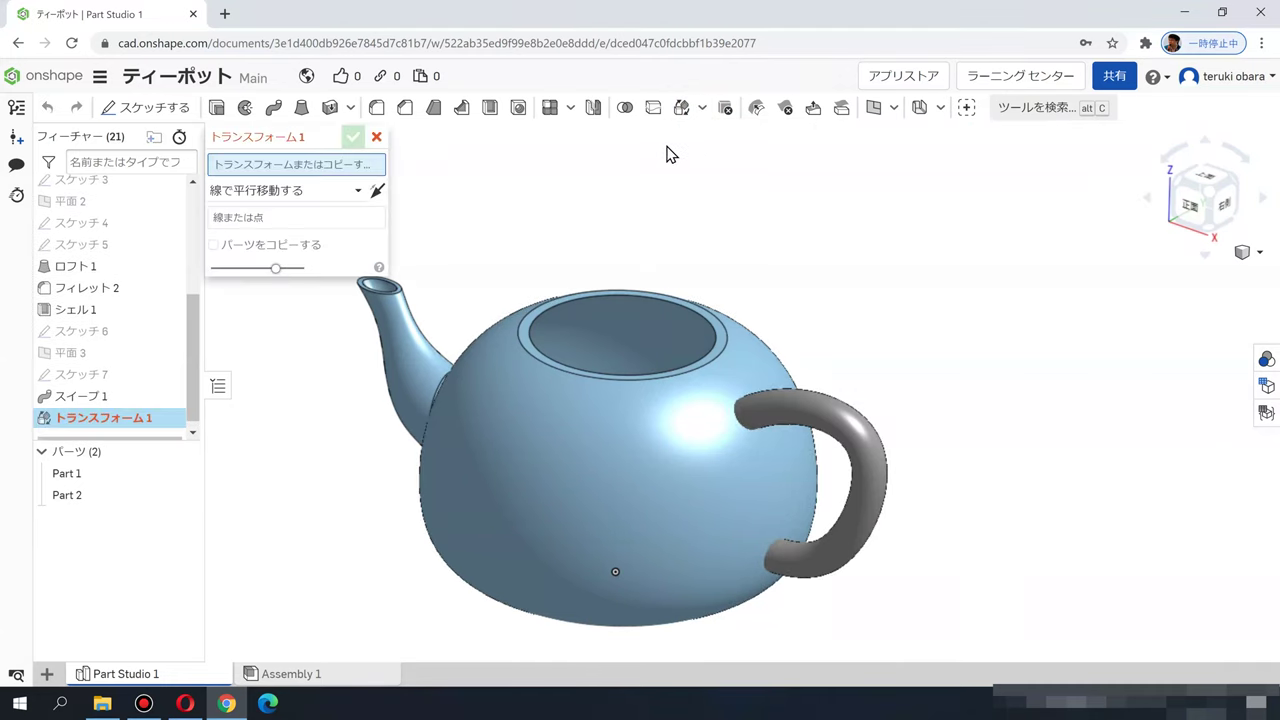
pyautogui.click(312, 190)
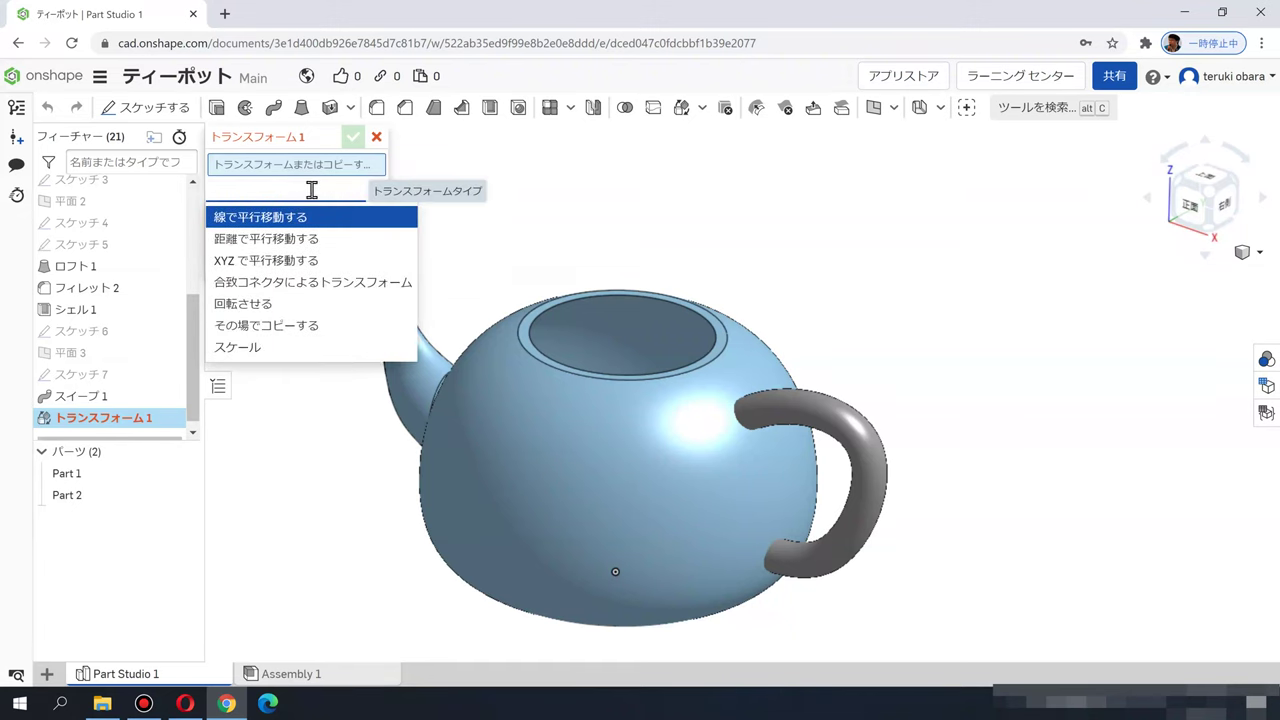
pyautogui.click(278, 350)
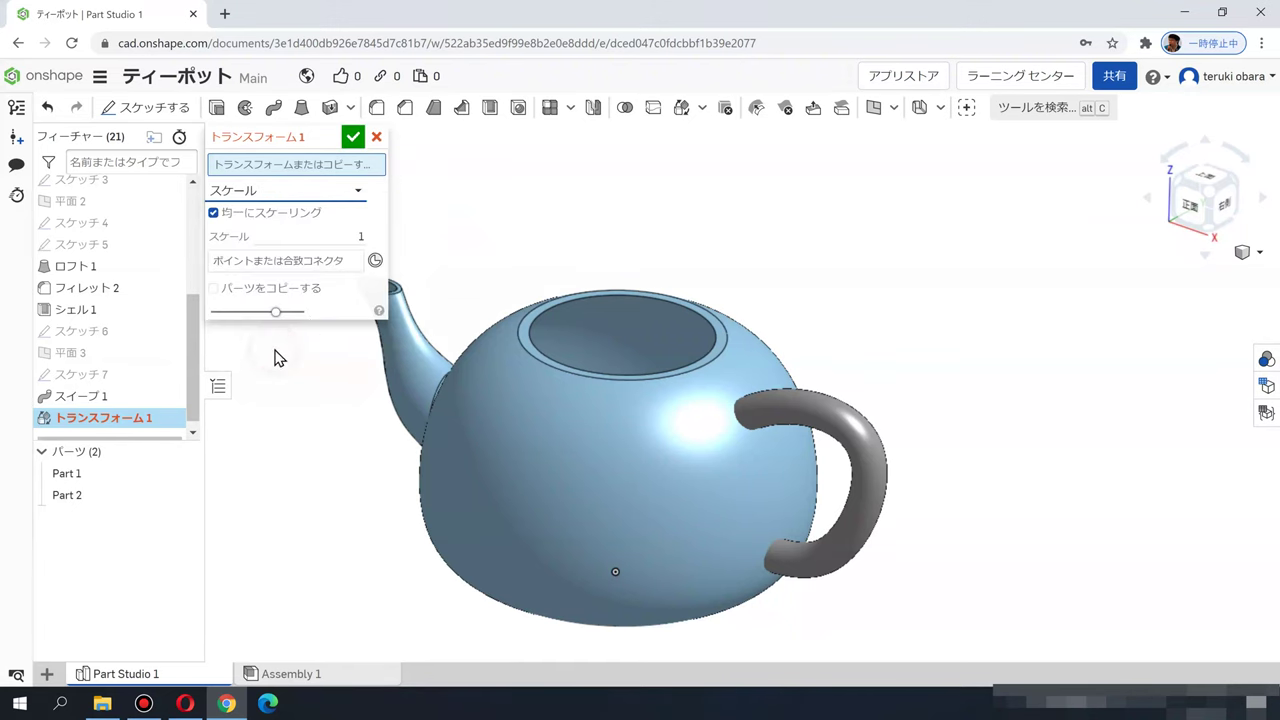
pyautogui.click(213, 212)
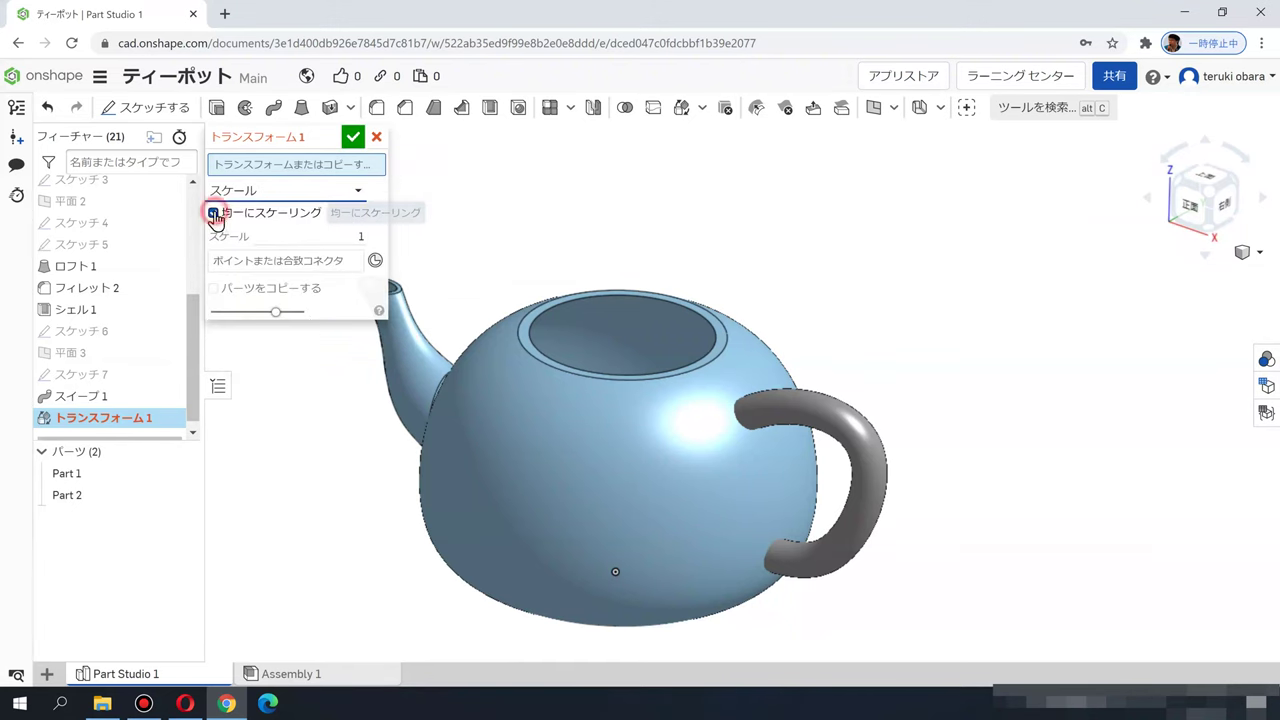
pyautogui.click(832, 419)
pyautogui.moveTo(894, 366); pyautogui.dragTo(846, 329, button='right')
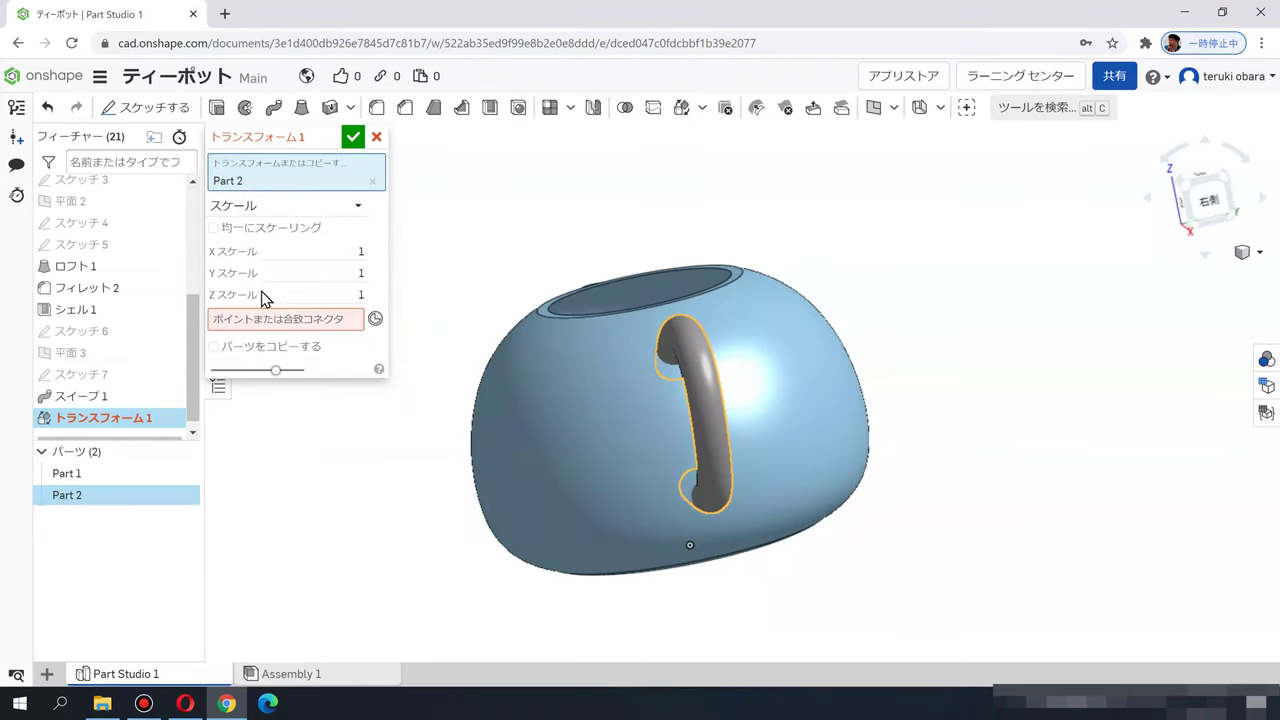
# Step: Set the handle's Y scale to 1.2 and use the origin as the scaling point
pyautogui.moveTo(335, 274); pyautogui.dragTo(366, 276)
pyautogui.click(418, 264)
pyautogui.moveTo(416, 268); pyautogui.dragTo(434, 312, button='right')
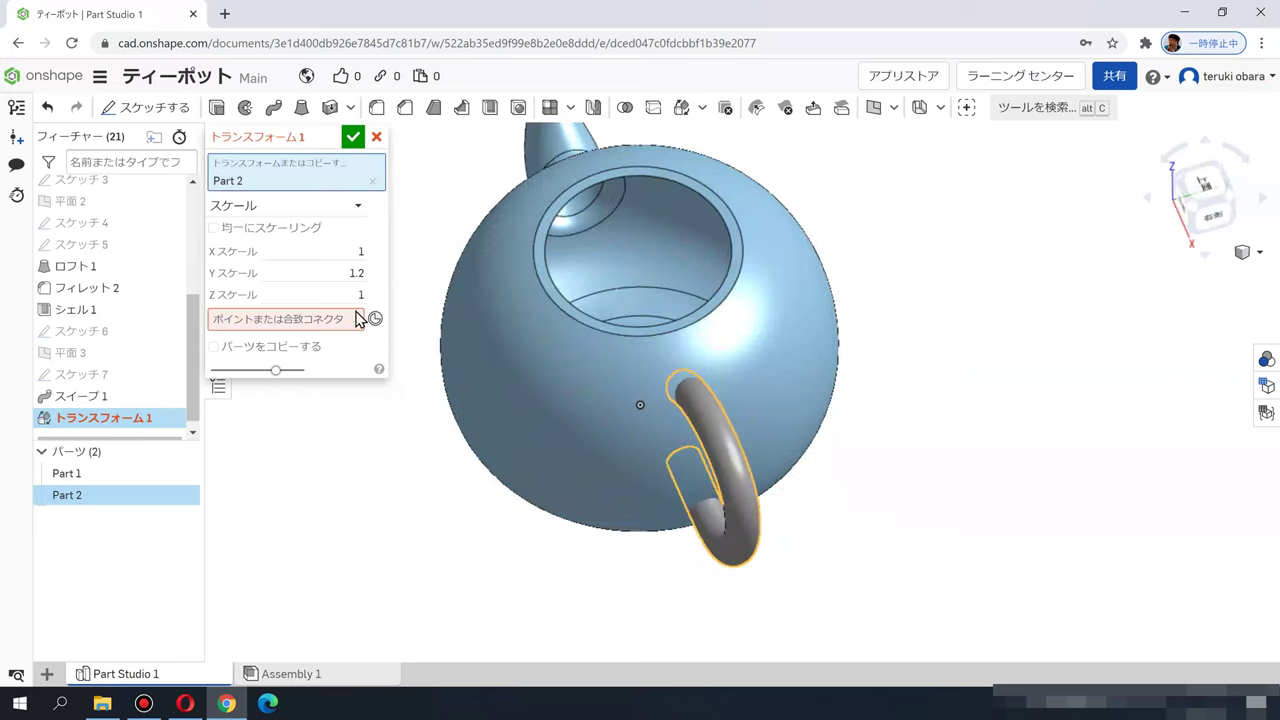
pyautogui.click(295, 320)
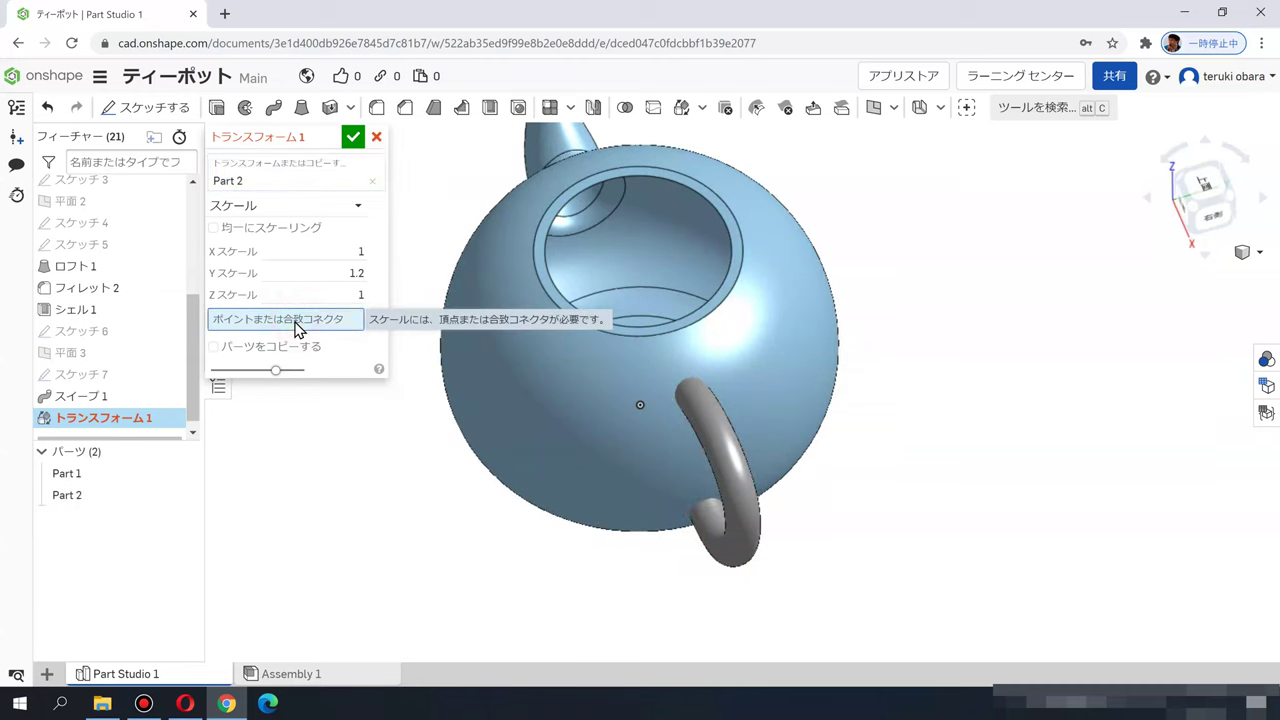
pyautogui.moveTo(333, 347); pyautogui.dragTo(655, 355, button='right')
pyautogui.scroll(5, 655, 355)
pyautogui.scroll(-8, 562, 212)
pyautogui.moveTo(793, 431); pyautogui.dragTo(677, 331, button='right')
pyautogui.click(679, 326)
pyautogui.moveTo(903, 391); pyautogui.dragTo(520, 325, button='right')
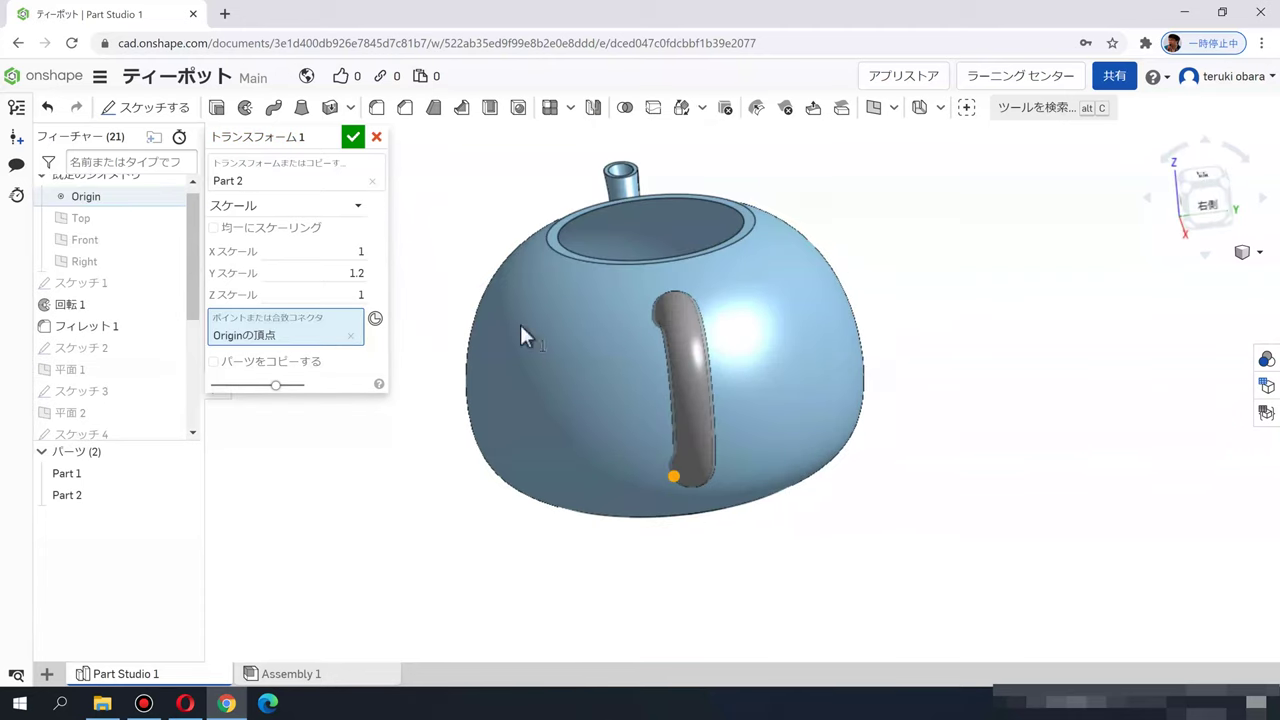
# Step: Try a Y scale of 2 for the handle and check the preview
pyautogui.click(350, 272)
pyautogui.write('2')
pyautogui.click(423, 258)
pyautogui.click(360, 292)
pyautogui.moveTo(915, 290); pyautogui.dragTo(866, 366, button='right')
pyautogui.scroll(3, 858, 412)
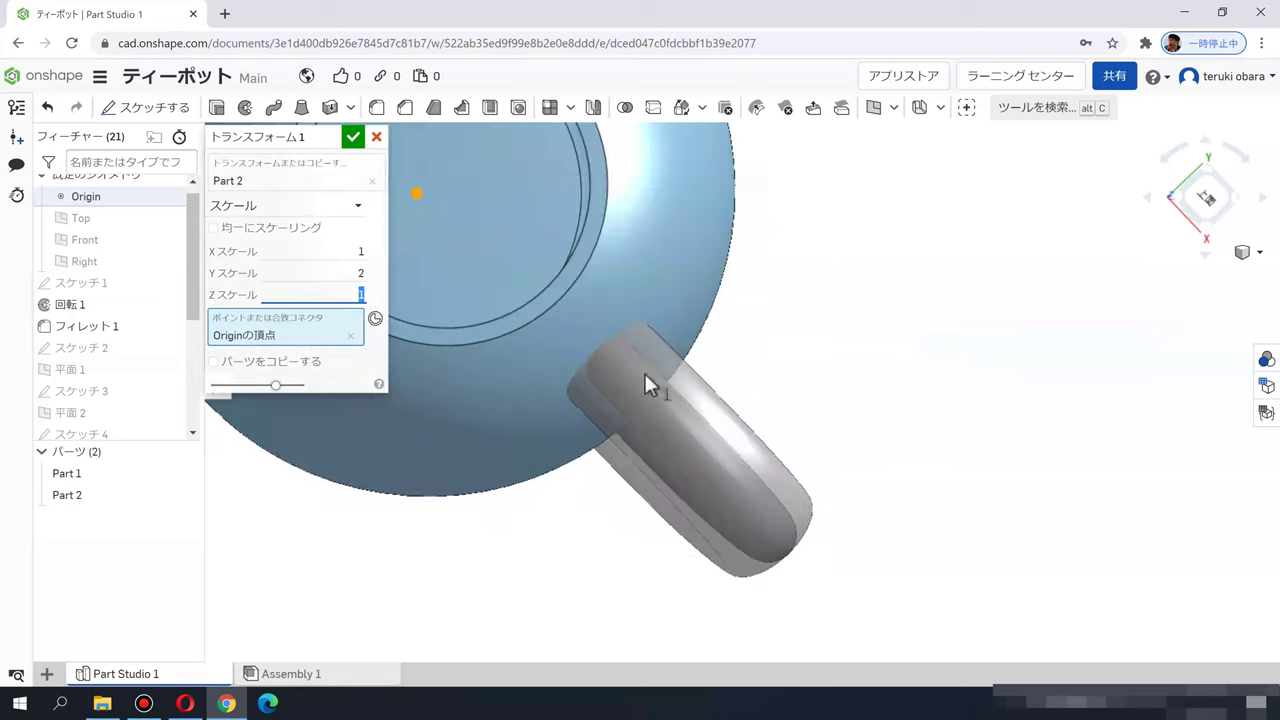
# Step: Set the handle's Y scale to 1.5 and accept the transform
pyautogui.click(343, 268)
pyautogui.write('1')
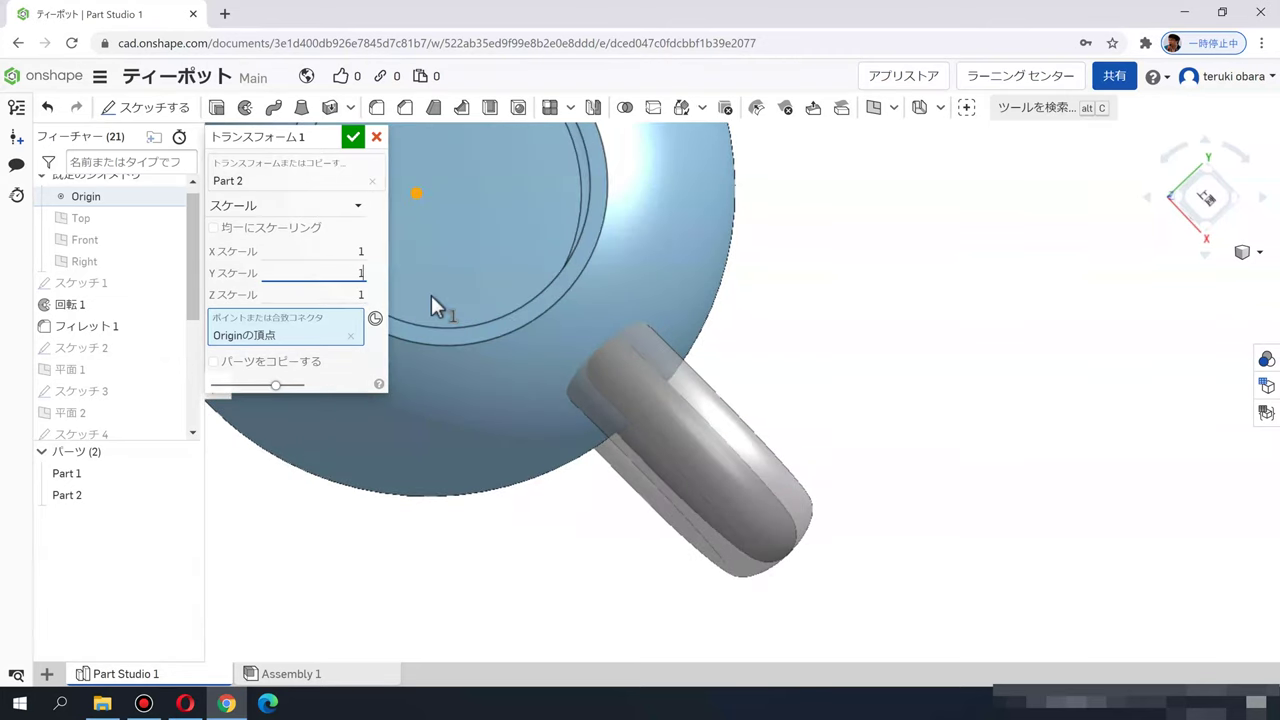
pyautogui.write('.5')
pyautogui.press('Return')
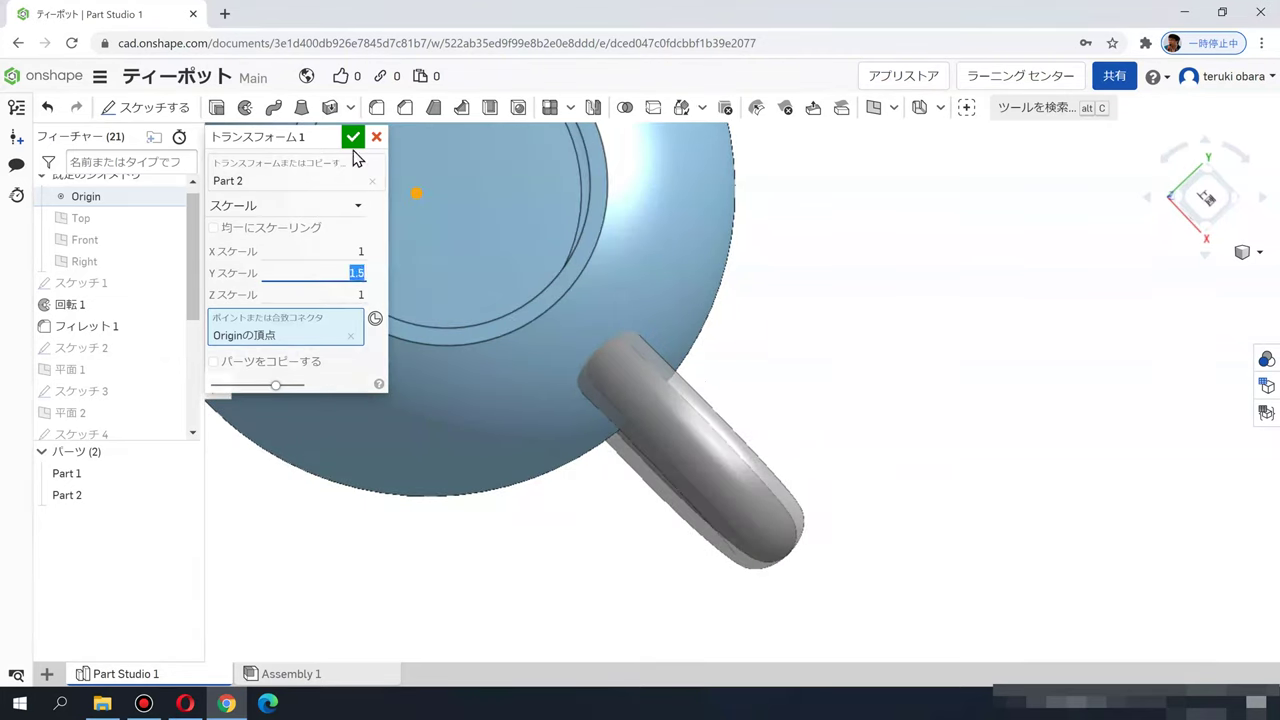
pyautogui.click(353, 137)
# Step: Examine the scaled handle's thickness and proportions against the teapot body from several angles and from the front
pyautogui.scroll(-3, 826, 416)
pyautogui.moveTo(829, 460); pyautogui.dragTo(770, 287, button='right')
pyautogui.moveTo(895, 305); pyautogui.dragTo(869, 343, button='right')
pyautogui.scroll(3, 763, 294)
pyautogui.scroll(-6, 780, 415)
pyautogui.hotkey('shift', '1')
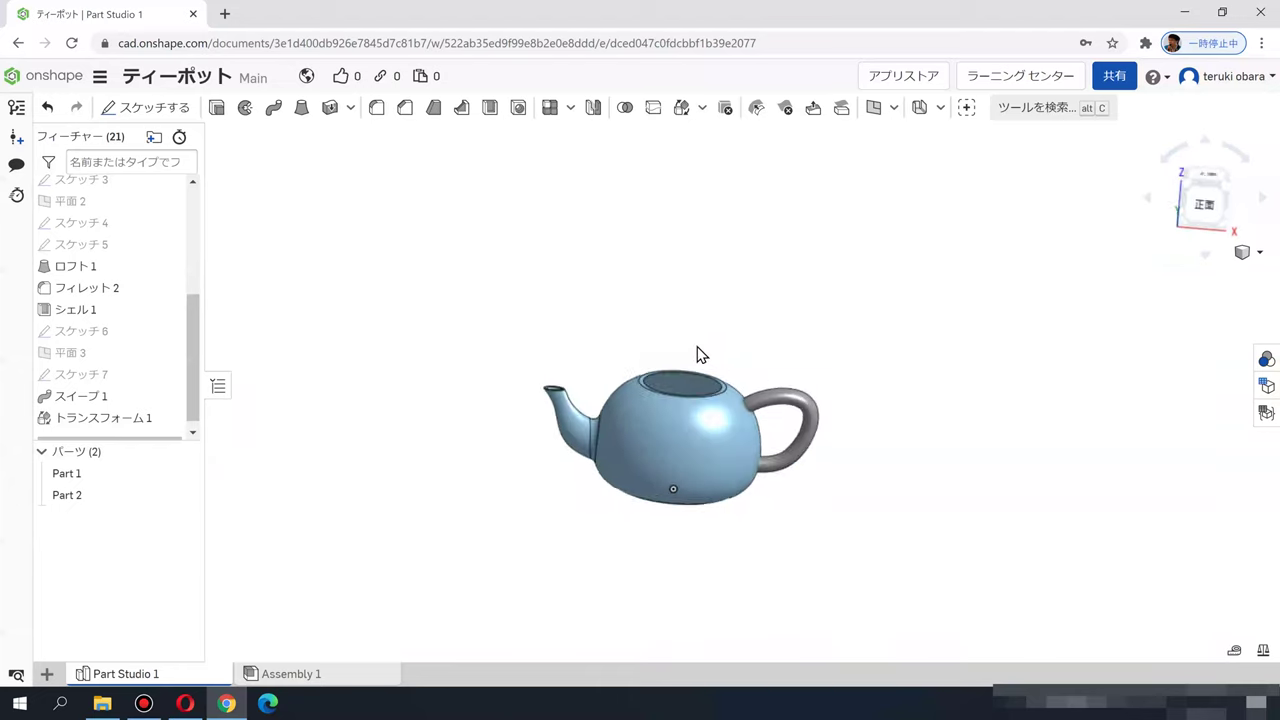
pyautogui.scroll(5, 1057, 346)
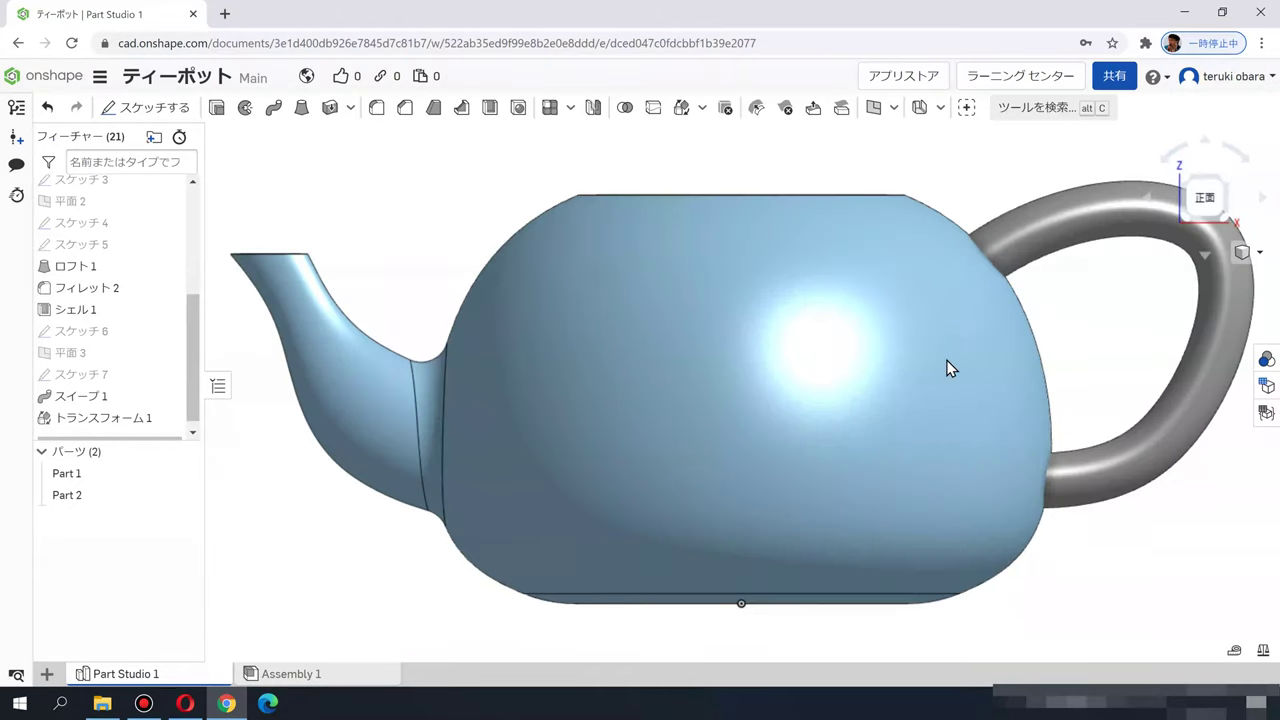
pyautogui.scroll(-4, 862, 422)
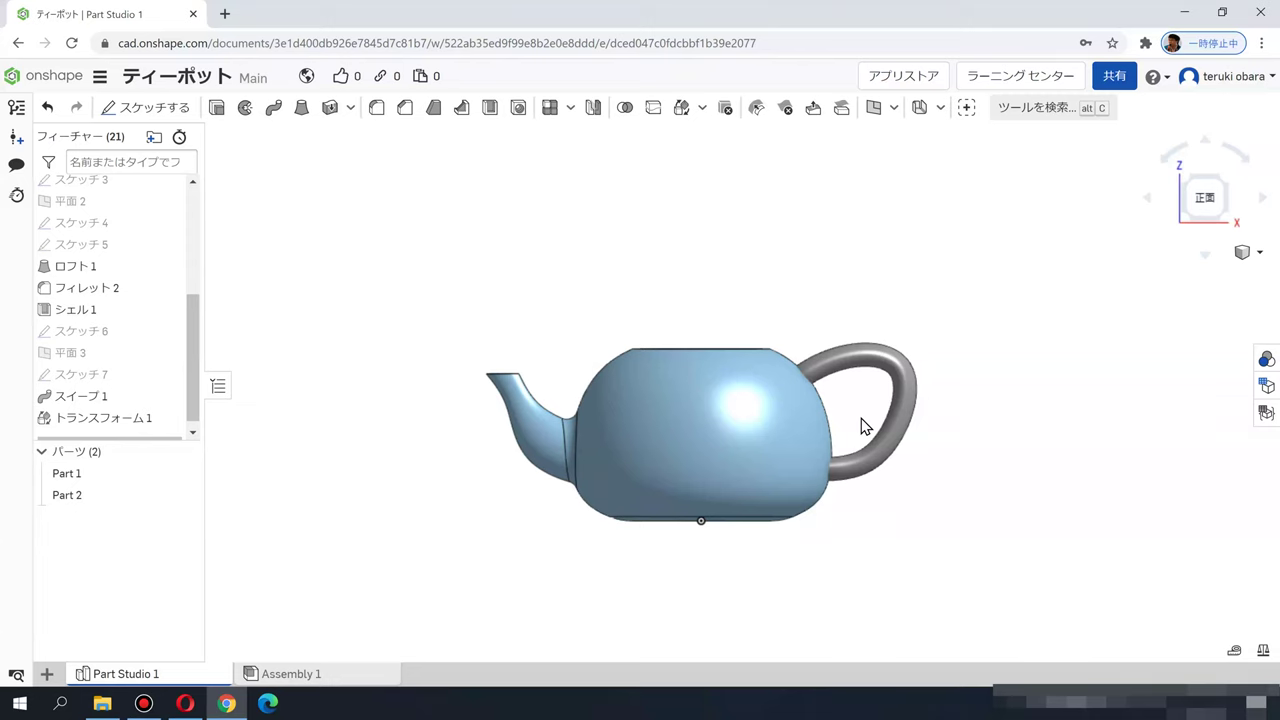
# Step: Edit the handle profile sketch (スケッチ 7), set the circle's diameter to 18 mm, and finish the sketch
pyautogui.doubleClick(68, 375)
pyautogui.moveTo(766, 380)
pyautogui.mouseDown(button='right')
pyautogui.moveTo(843, 409)
pyautogui.moveTo(714, 344)
pyautogui.mouseUp(button='right')
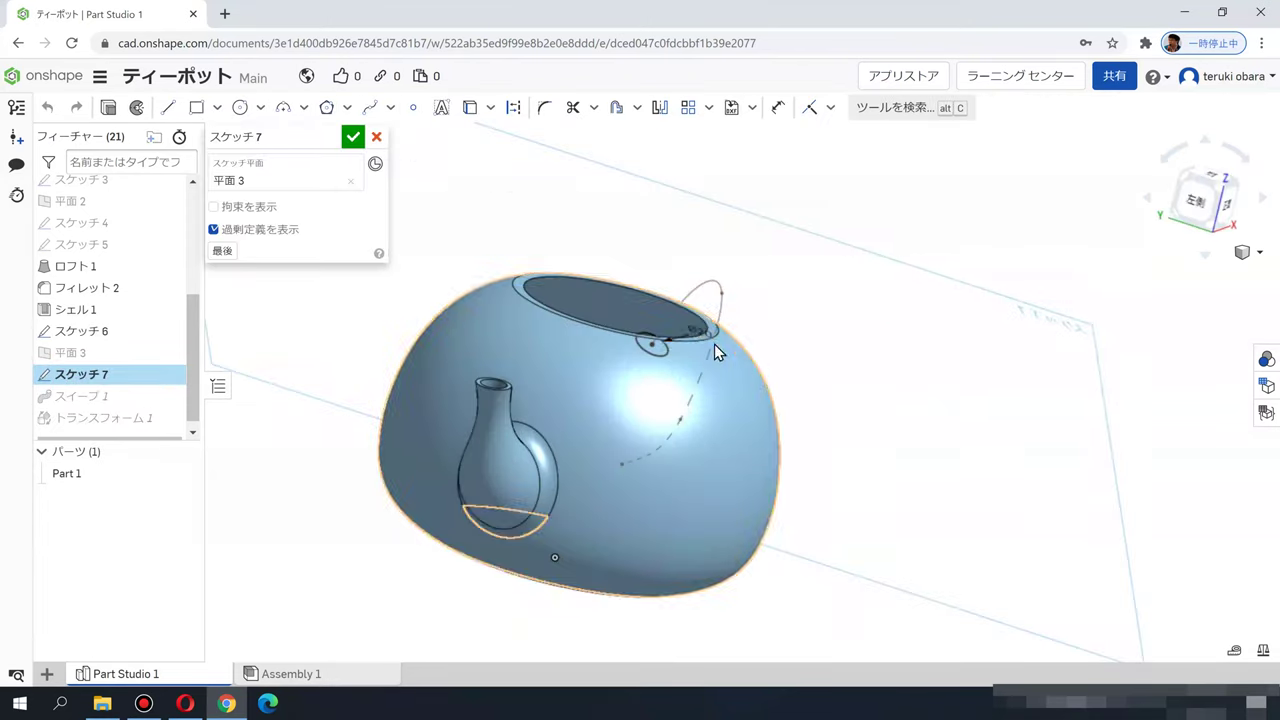
pyautogui.doubleClick(696, 329)
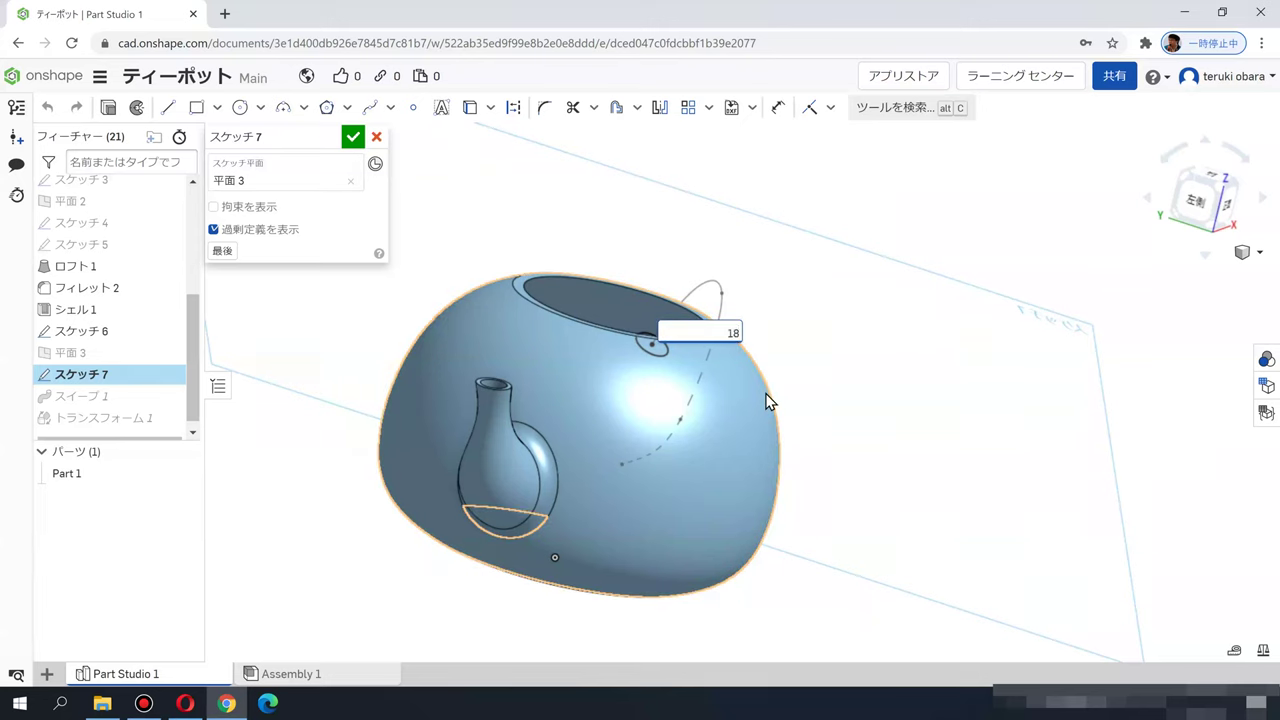
pyautogui.press('Return')
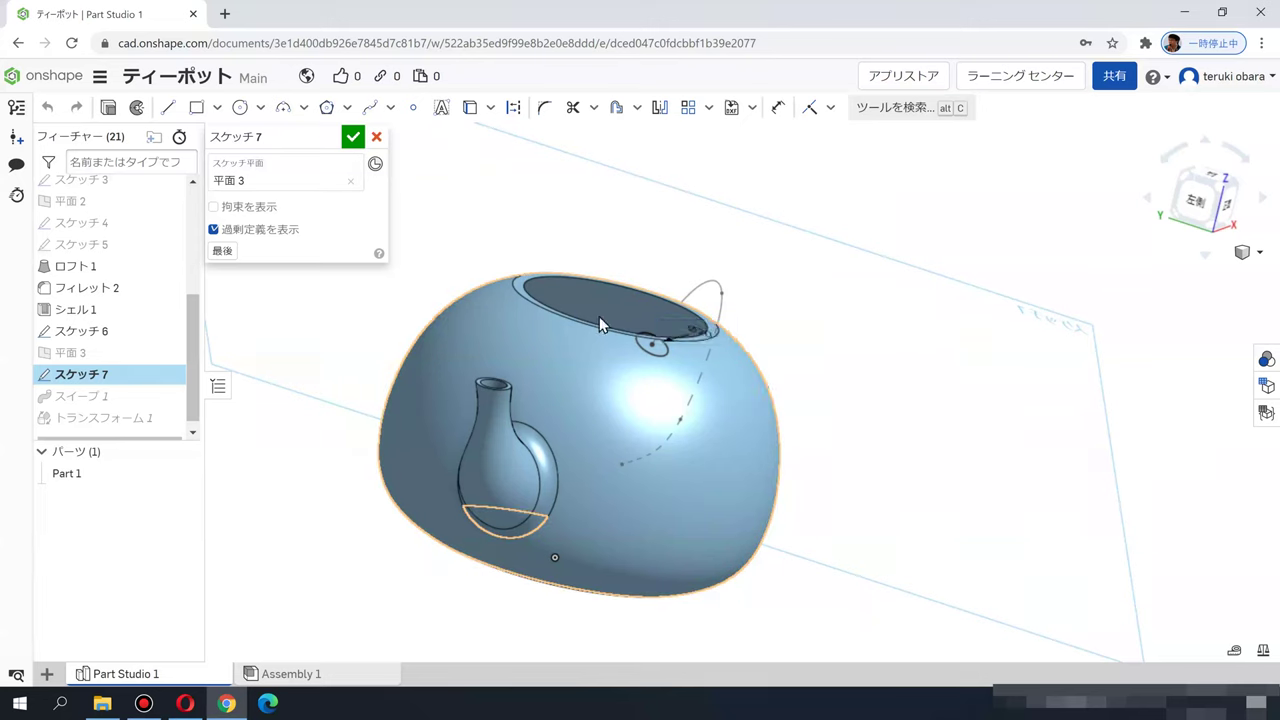
pyautogui.click(352, 137)
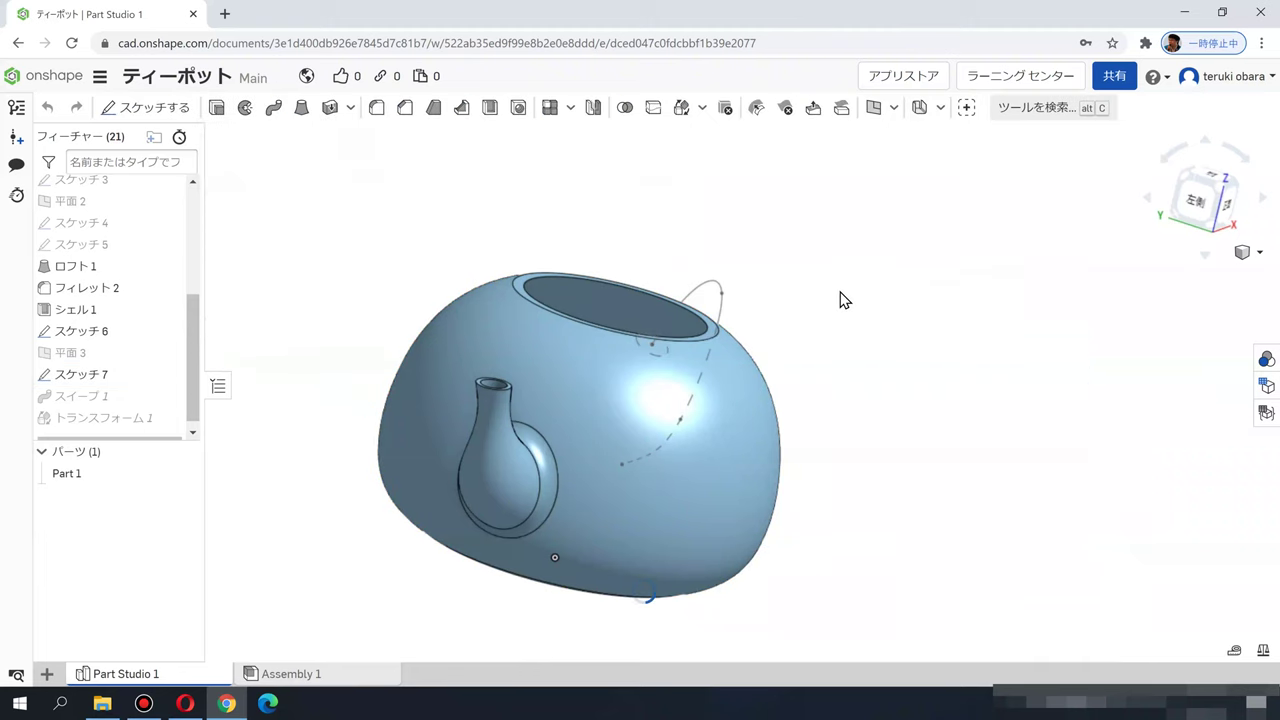
pyautogui.moveTo(839, 330); pyautogui.dragTo(841, 370, button='right')
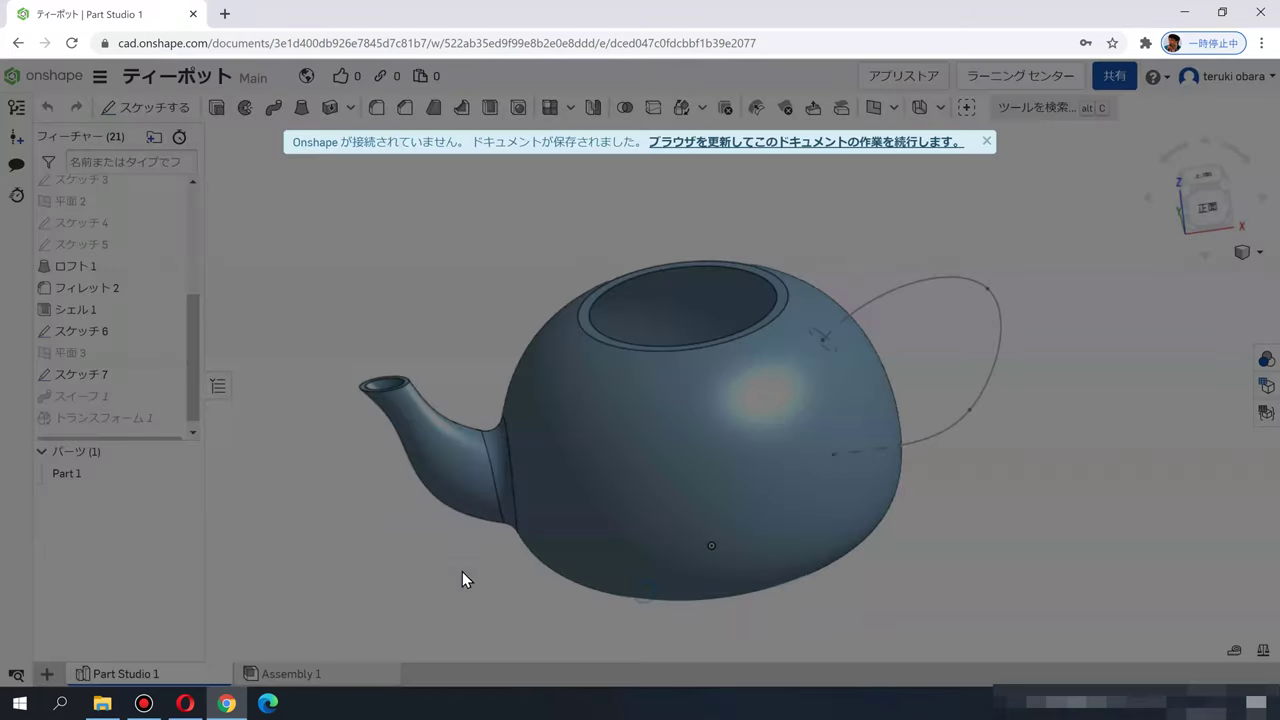
# Step: Reload the disconnected document to continue working on the teapot
pyautogui.click(861, 148)
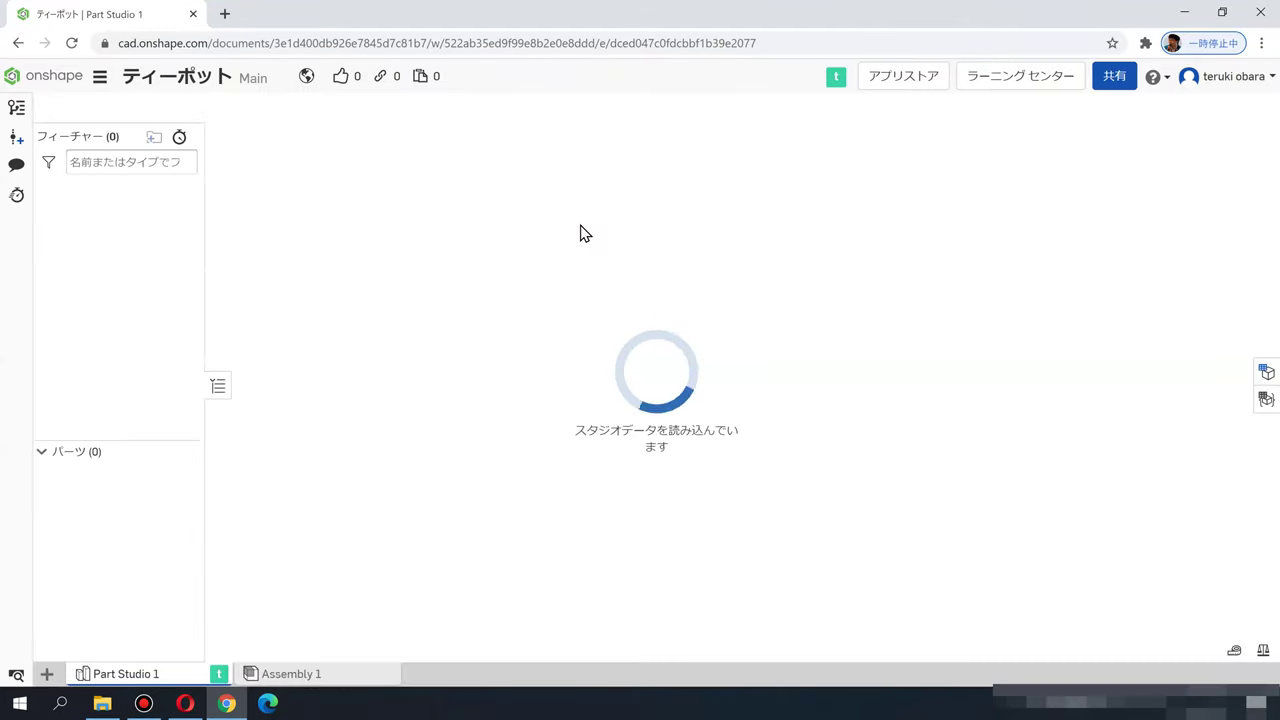
pyautogui.moveTo(957, 277)
pyautogui.mouseDown(button='right')
pyautogui.moveTo(809, 300)
pyautogui.moveTo(938, 333)
pyautogui.moveTo(908, 340)
pyautogui.mouseUp(button='right')
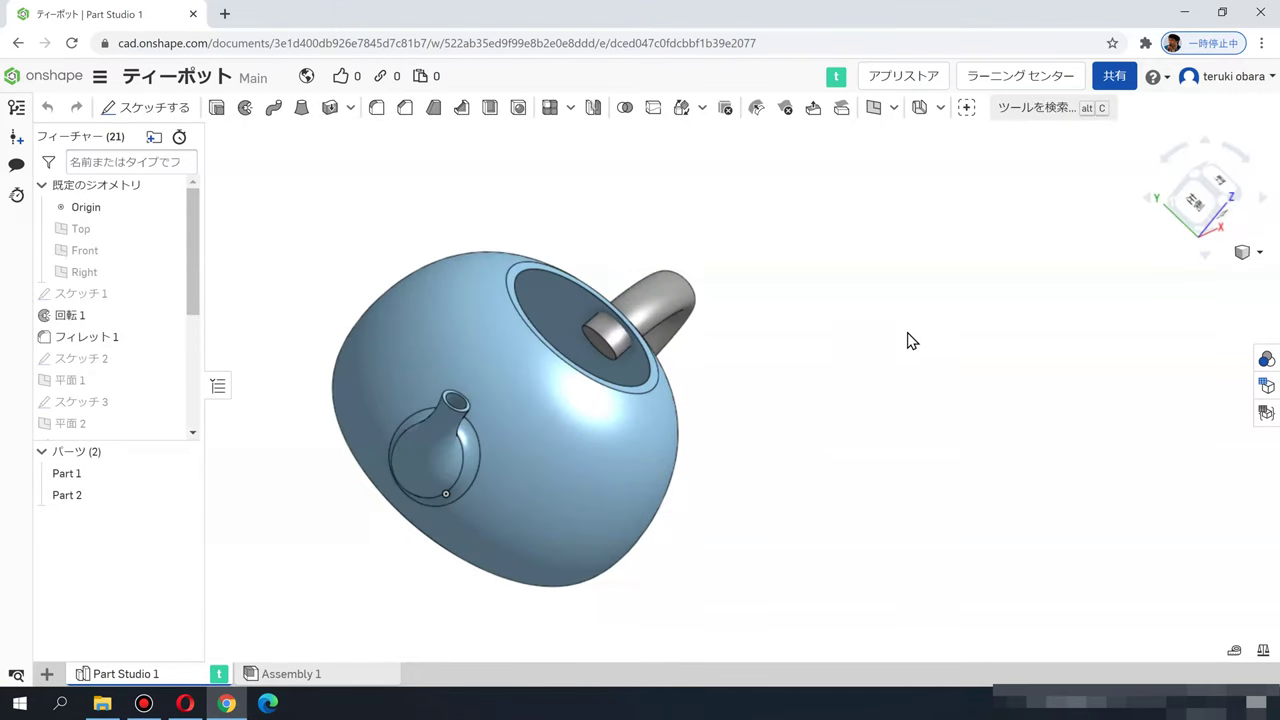
pyautogui.click(88, 358)
pyautogui.click(729, 397)
pyautogui.moveTo(729, 397); pyautogui.dragTo(1177, 237, button='right')
pyautogui.hotkey('shift', '1')
pyautogui.scroll(3, 1020, 357)
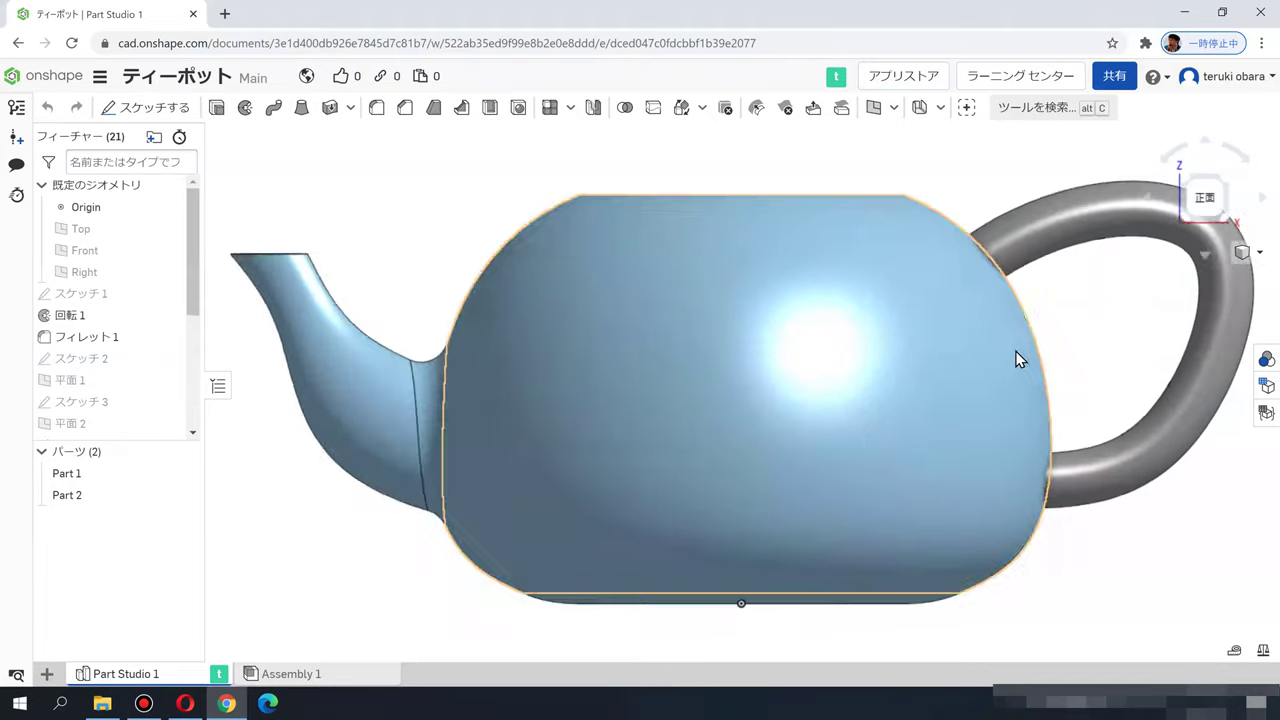
# Step: Reduce the diameter of the handle's profile circle in スケッチ 7 and finish the sketch
pyautogui.moveTo(1020, 357); pyautogui.dragTo(566, 414, button='middle')
pyautogui.scroll(-2, 83, 387)
pyautogui.scroll(-3, 83, 387)
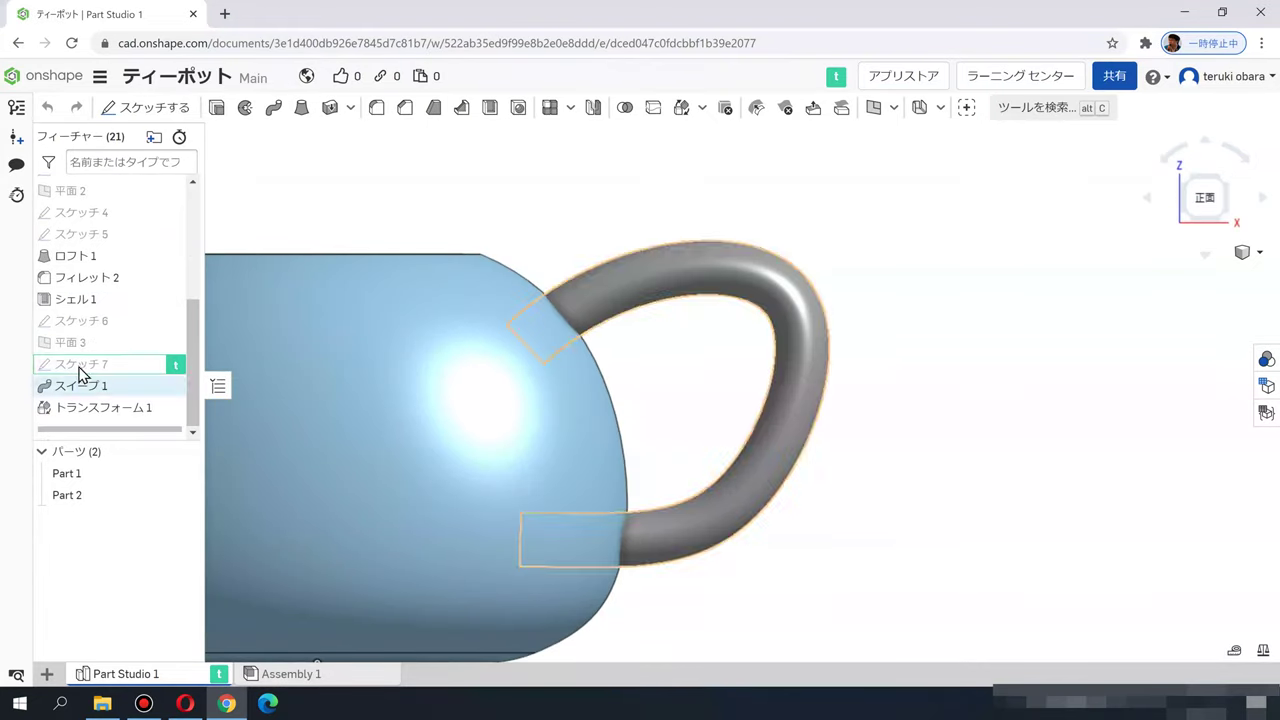
pyautogui.doubleClick(100, 367)
pyautogui.moveTo(549, 294); pyautogui.dragTo(600, 306, button='right')
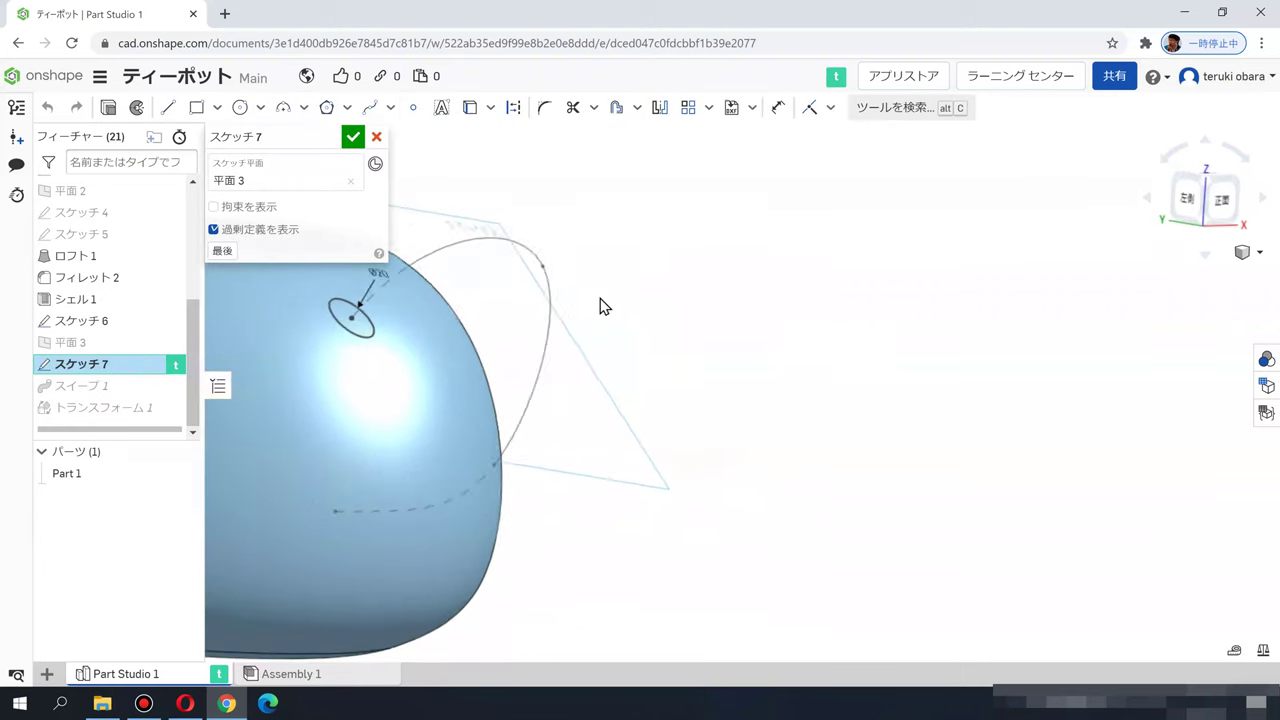
pyautogui.moveTo(370, 274); pyautogui.dragTo(409, 320)
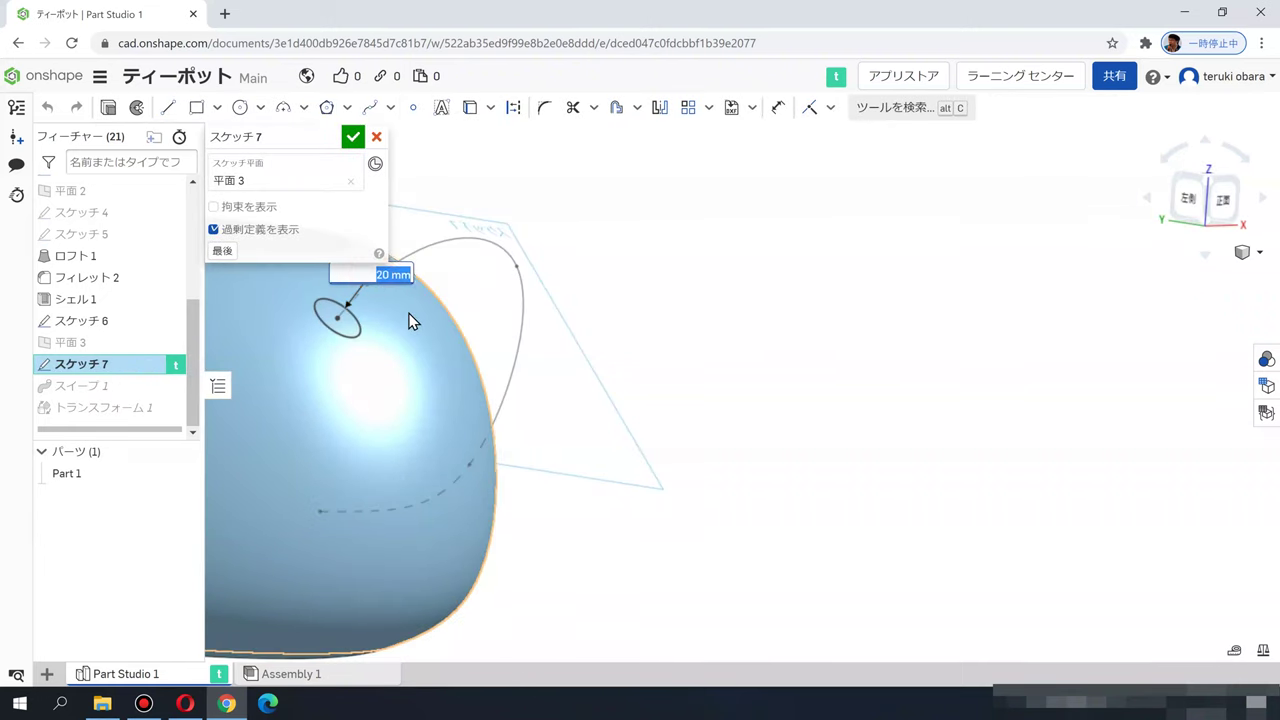
pyautogui.click(353, 137)
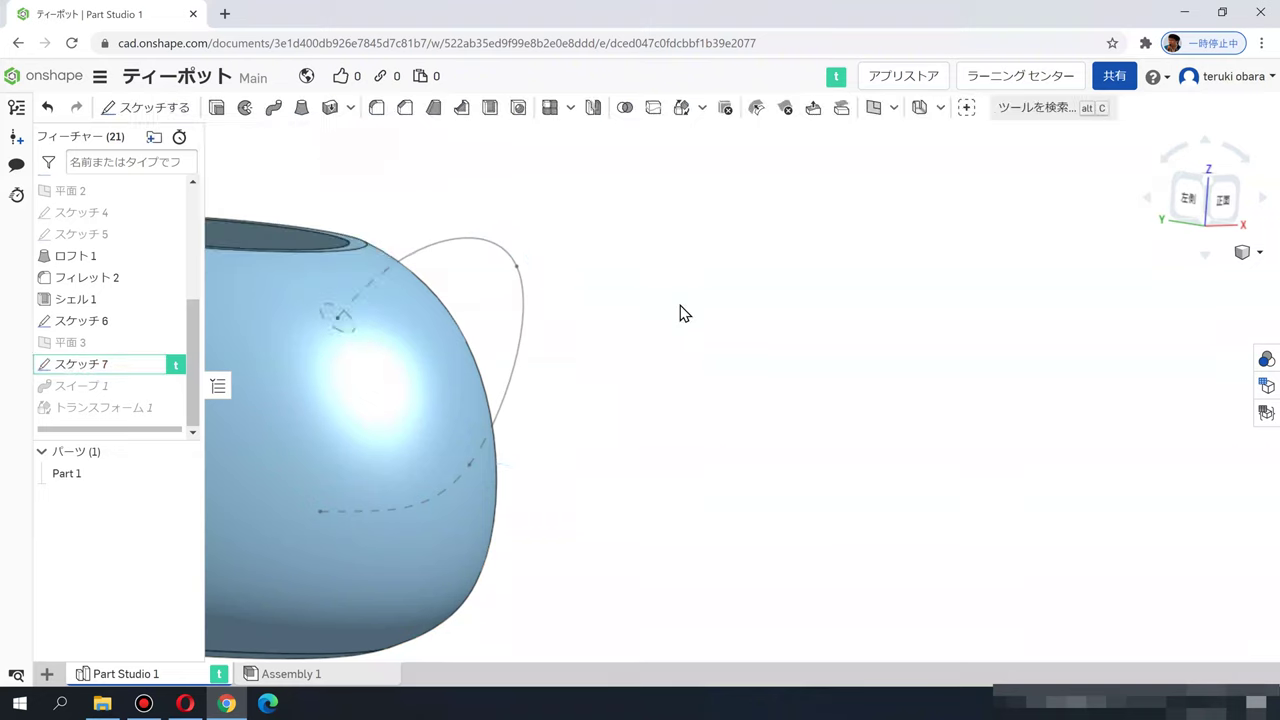
# Step: Reopen the handle profile sketch (スケッチ 7) and set the circle's diameter to 15 mm
pyautogui.hotkey('shift', '7')
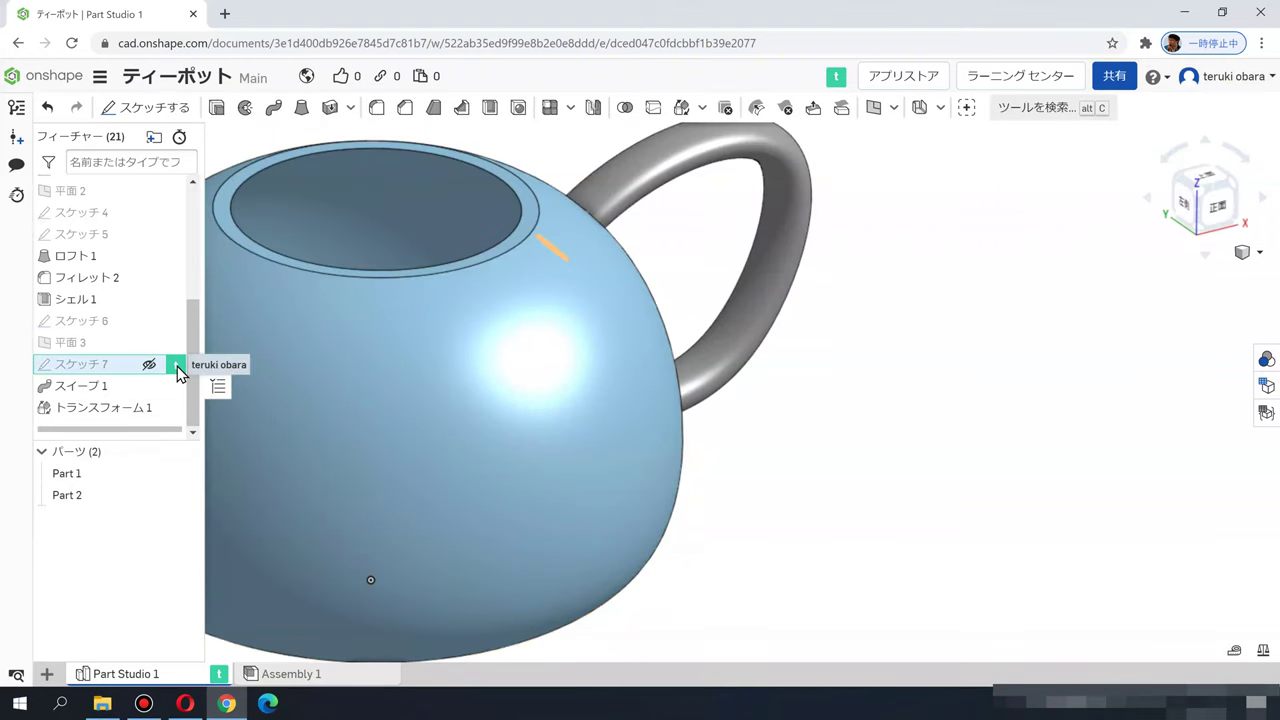
pyautogui.scroll(-3, 786, 436)
pyautogui.moveTo(786, 436); pyautogui.dragTo(690, 403, button='right')
pyautogui.hotkey('shift', '1')
pyautogui.press('f')
pyautogui.scroll(2, 786, 391)
pyautogui.click(88, 372)
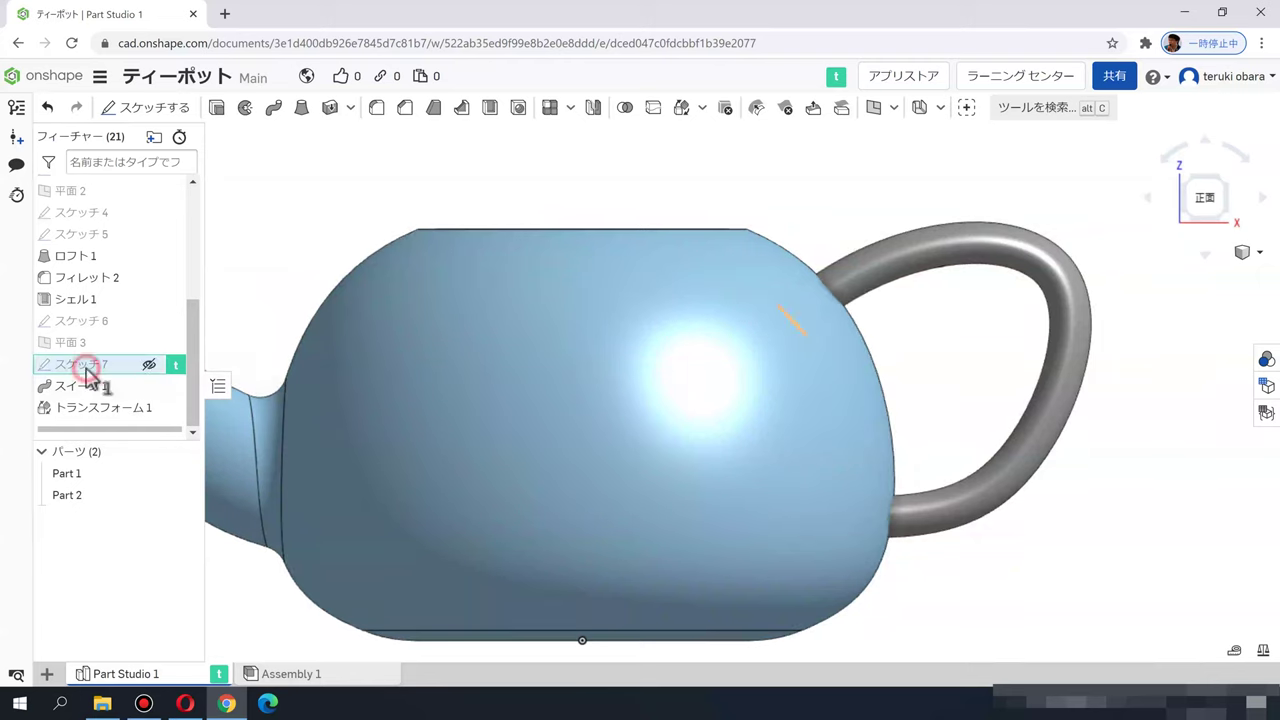
pyautogui.doubleClick(86, 368)
pyautogui.moveTo(743, 342); pyautogui.dragTo(613, 279, button='right')
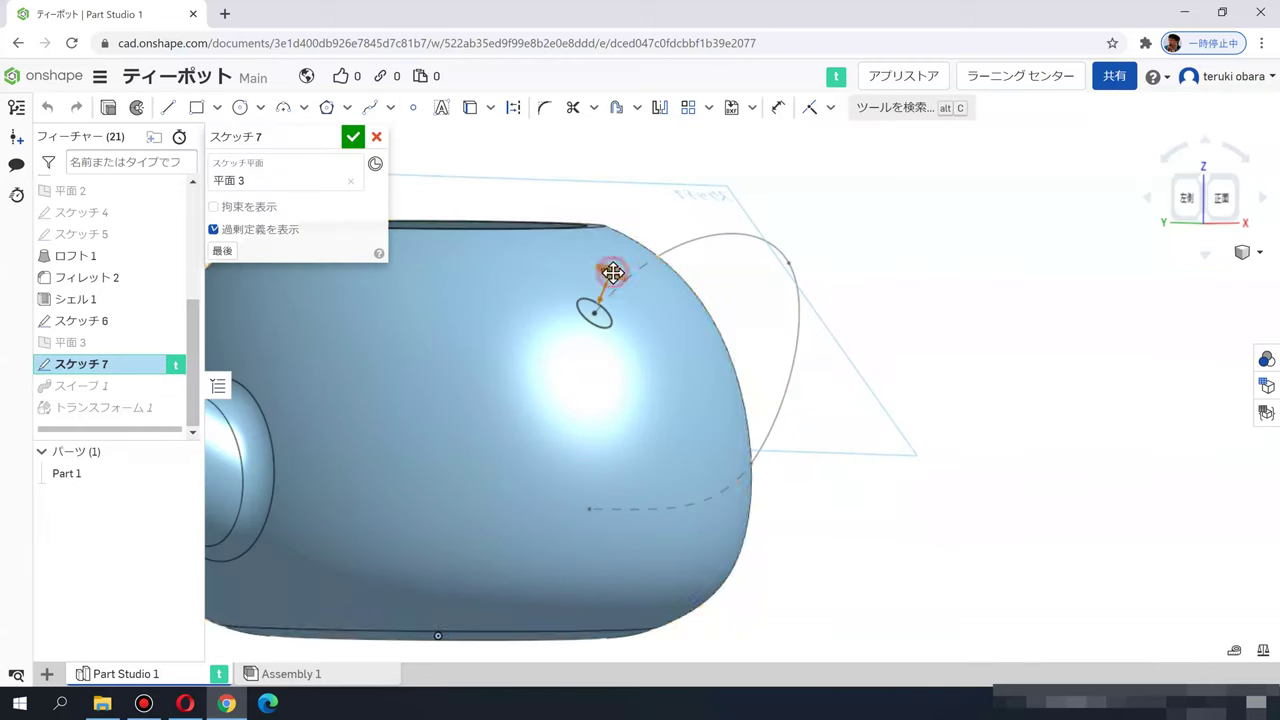
pyautogui.click(612, 272)
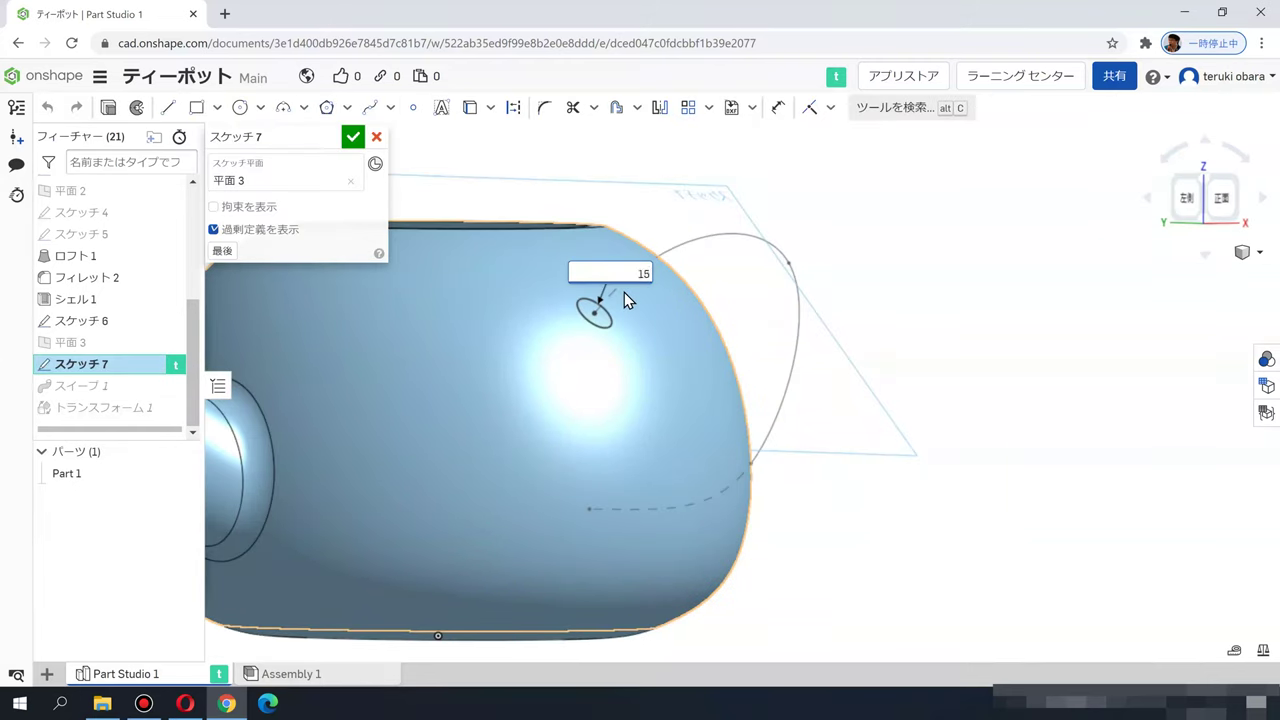